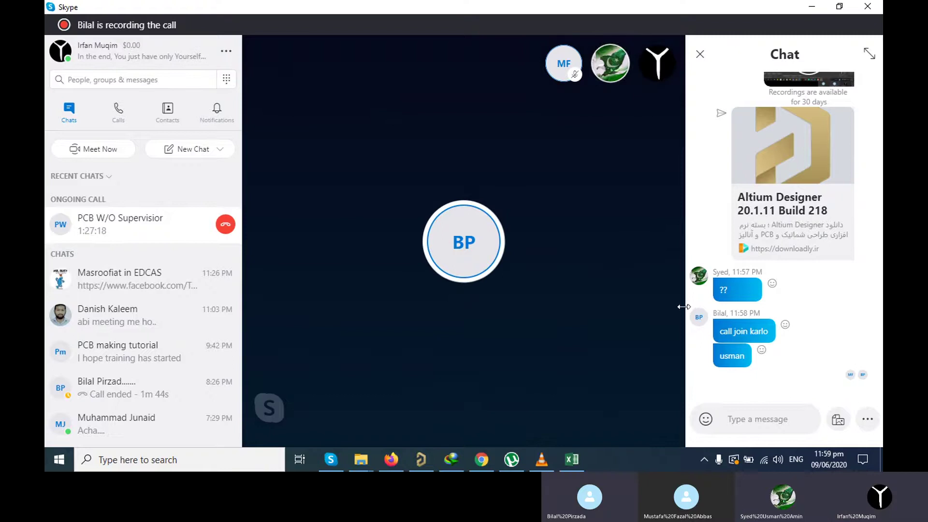
Close the chat beside the ongoing group call and stop sharing the screen.
mouse_move(604, 397)
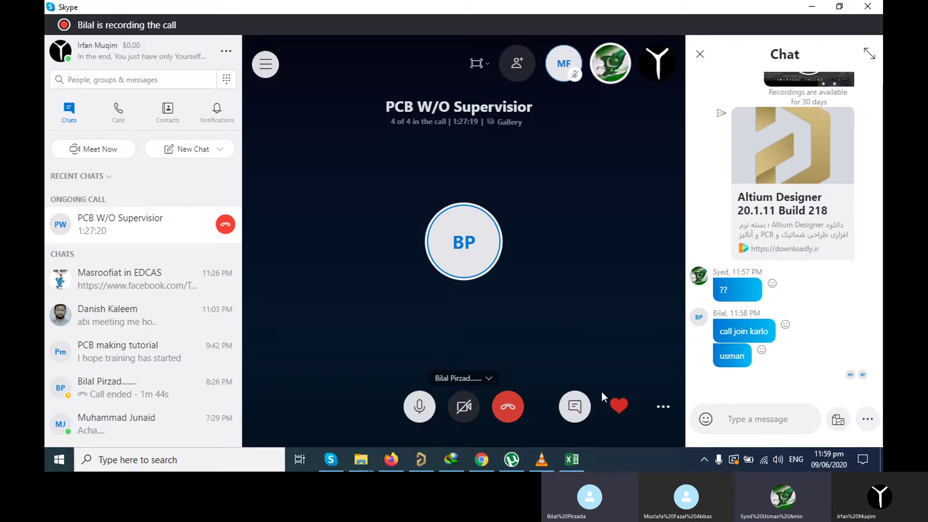
left_click(575, 406)
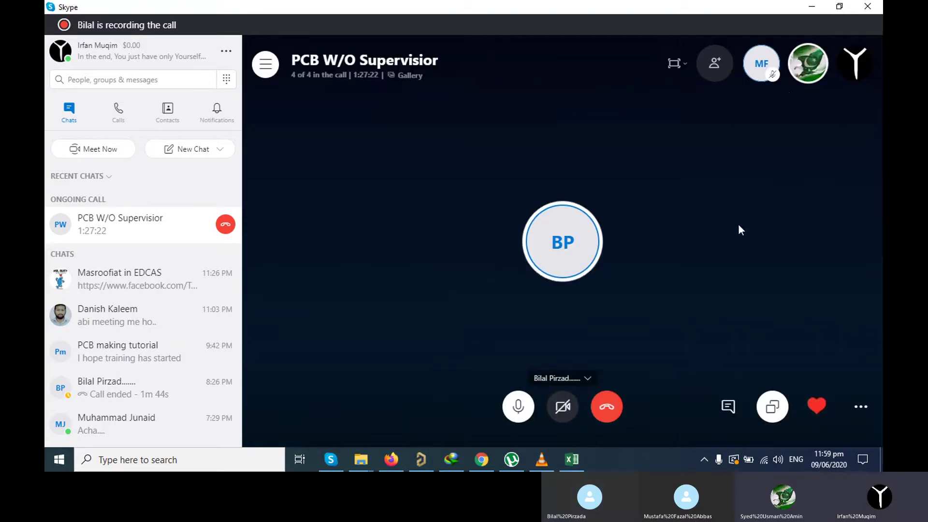
mouse_move(802, 81)
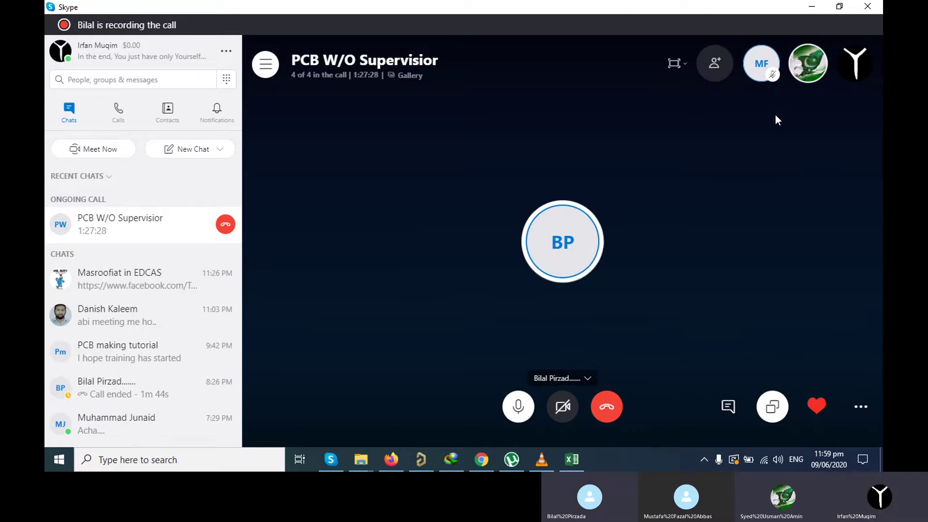
mouse_move(824, 60)
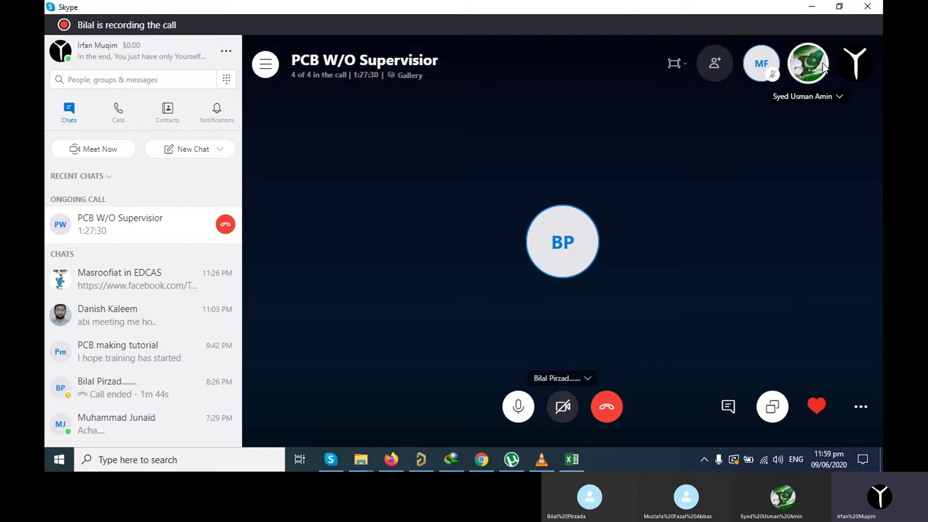
left_click(772, 417)
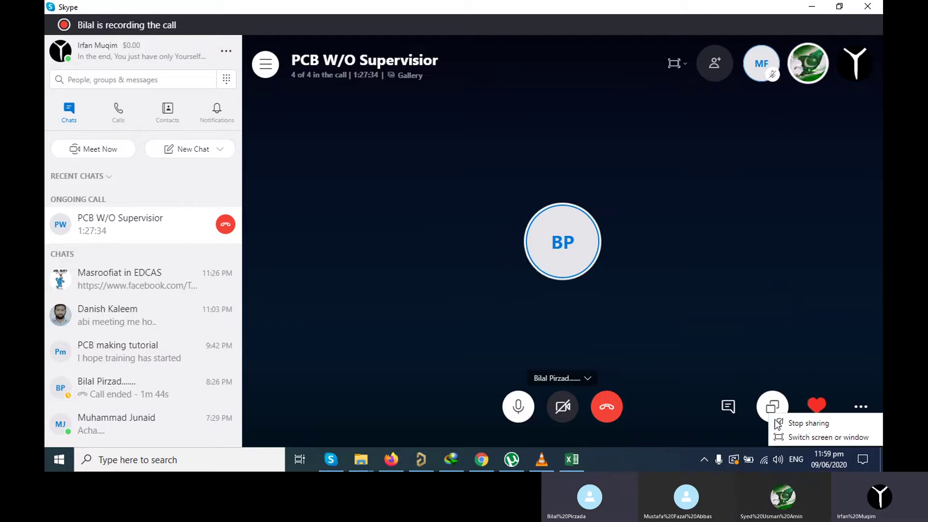
left_click(779, 424)
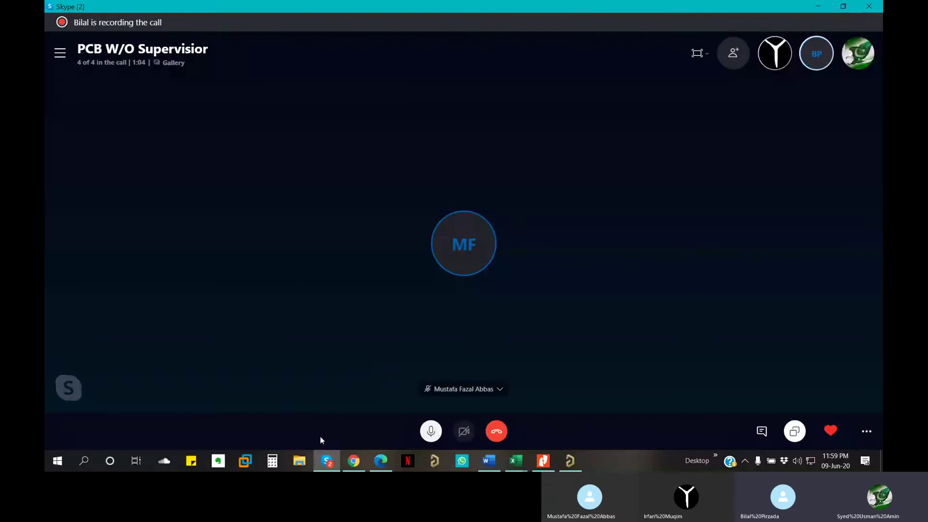
Switch to the open footprint library in Altium Designer and clear the selection of pad 10.
left_click(327, 463)
left_click(328, 462)
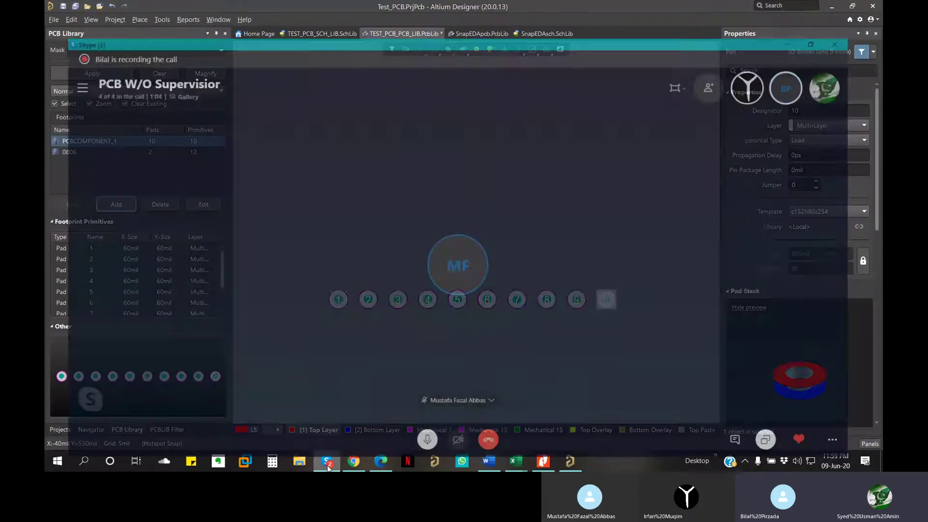
left_click(328, 462)
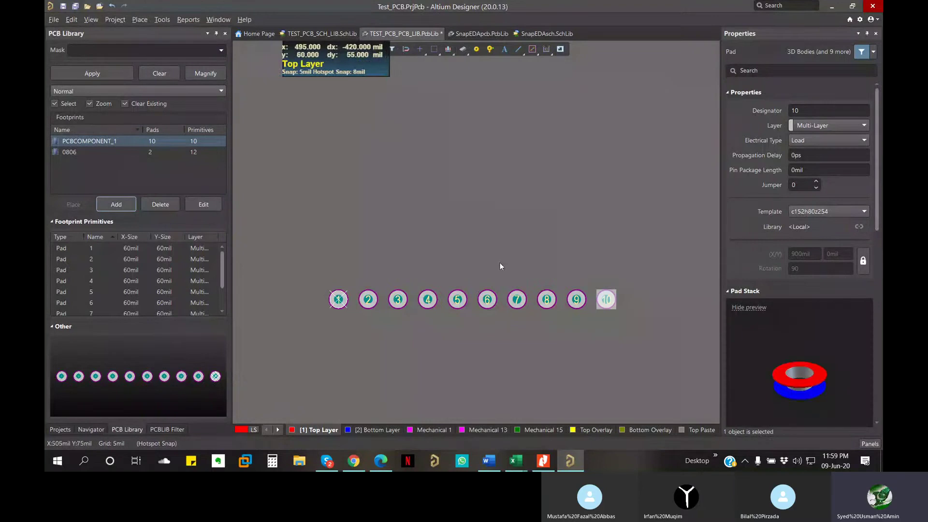
left_click(514, 221)
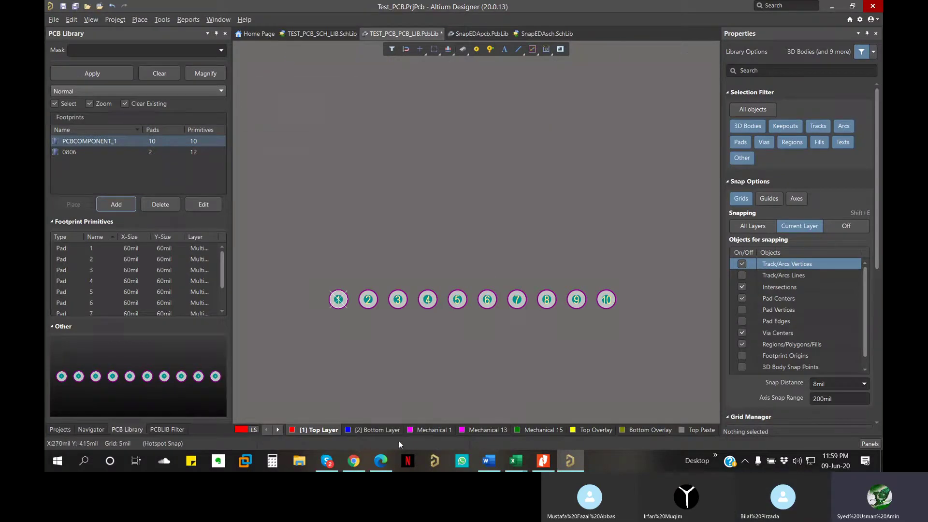
Check the pin spacing in the connector datasheet's mounting-hole drawing for straight DIP terminals, and return to the footprint.
left_click(382, 462)
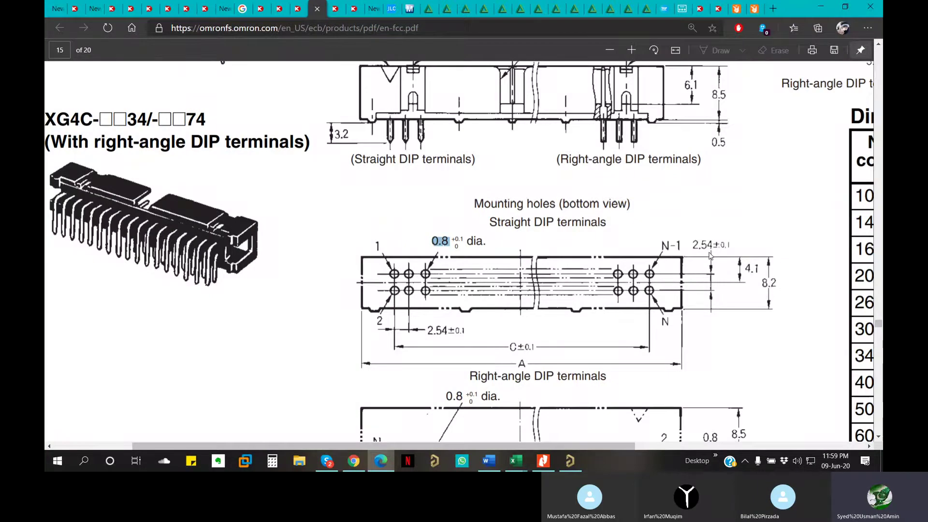
left_click(506, 320)
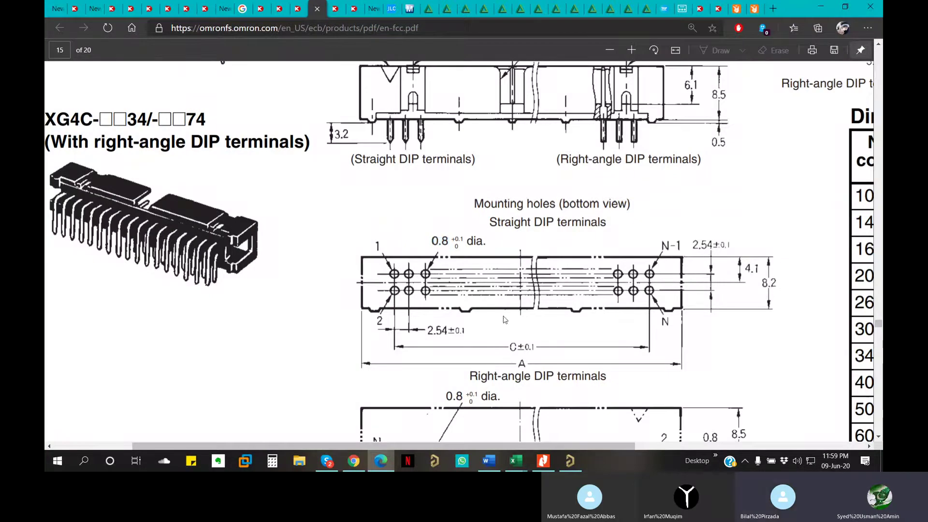
key("alt+Tab")
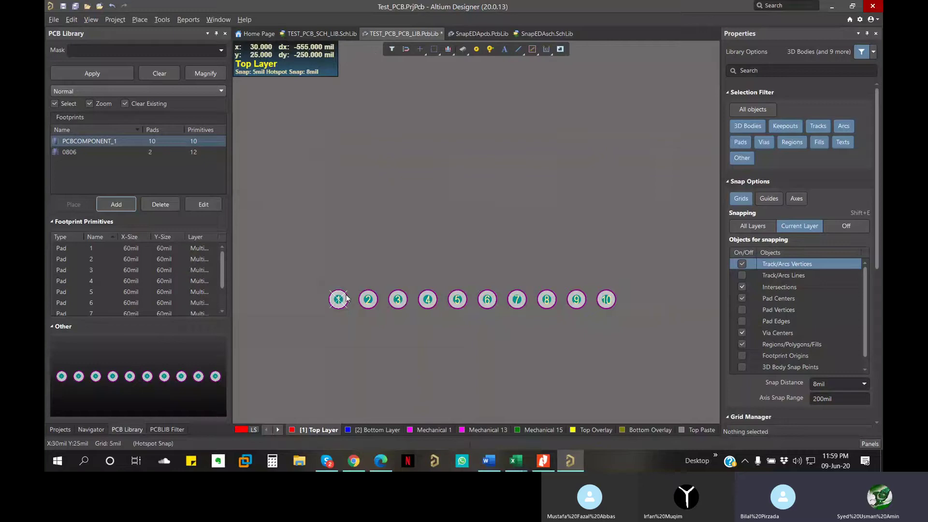
Copy pad 10 with its centre as the reference point and paste it about 115 mil above pad 1.
left_click(613, 300)
key("ctrl+c")
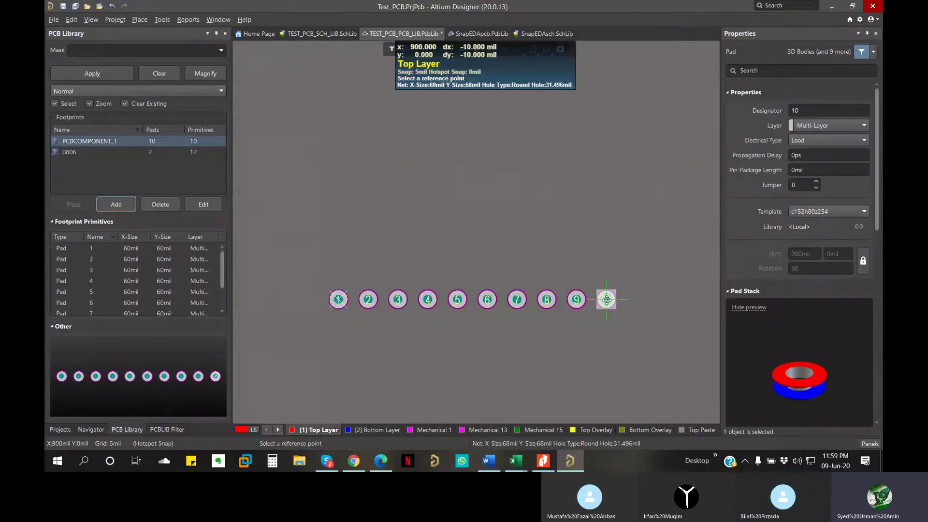
left_click(606, 300)
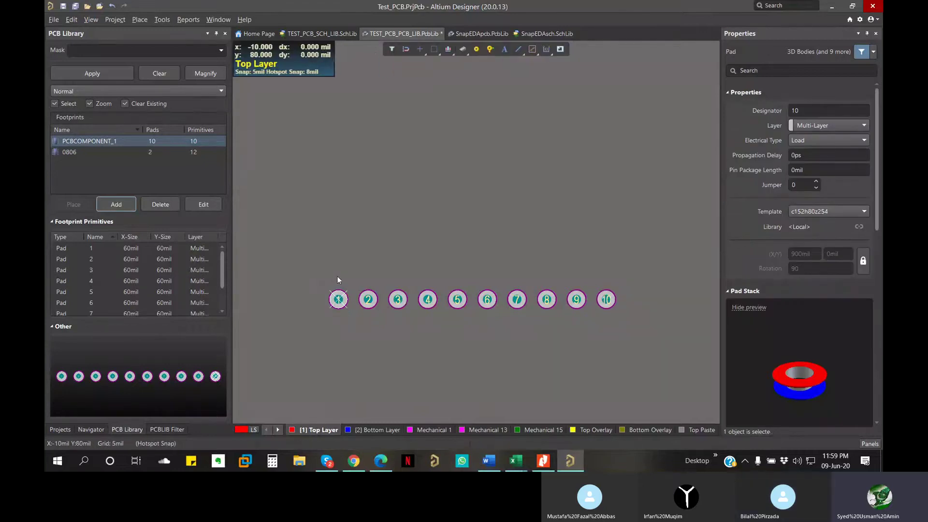
key("ctrl+v")
left_click(338, 265)
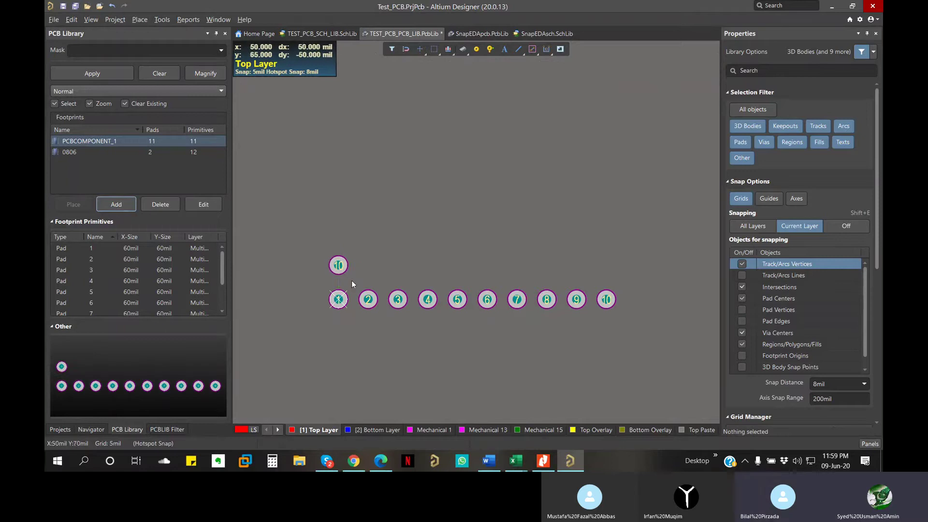
Set the designator of the pasted pad above pad 1 to 11.
left_click(338, 266)
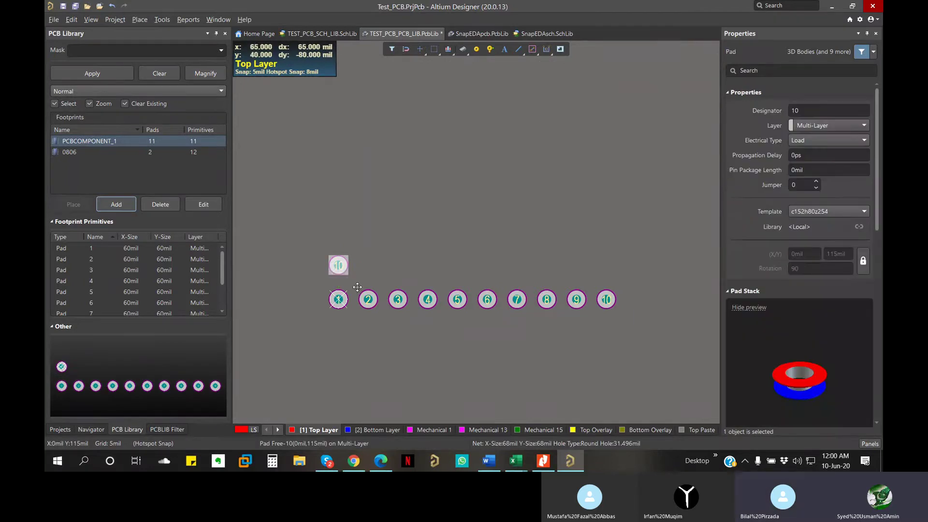
left_click(814, 111)
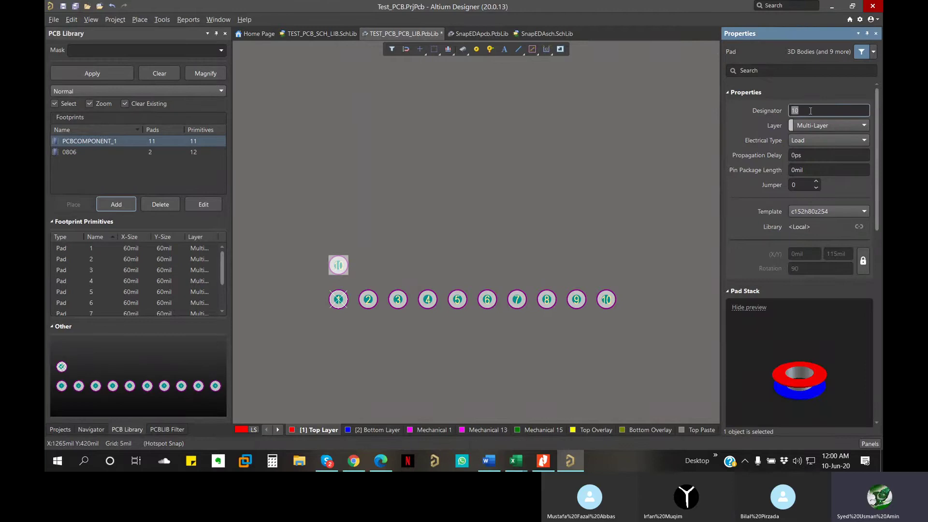
type("11")
key("Return")
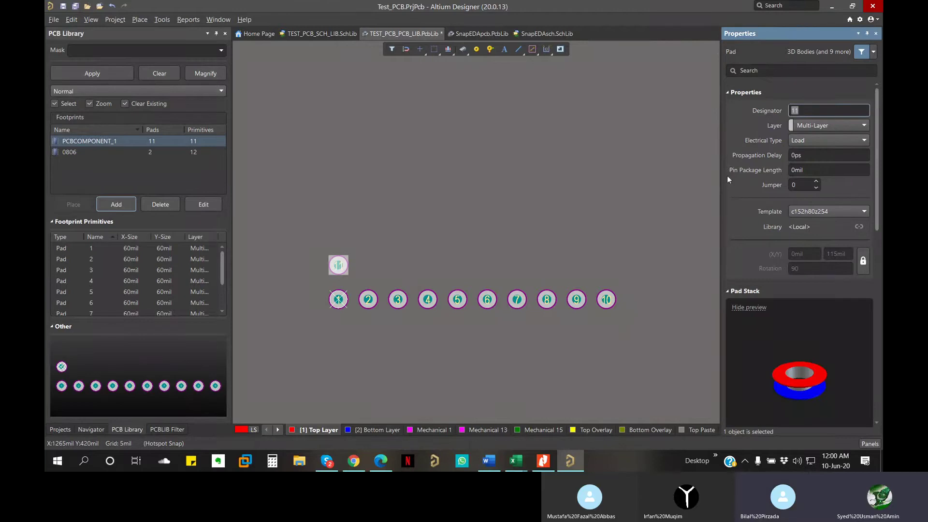
left_click(501, 251)
Copy pad 11 with its centre as the reference point and delete that pad from the footprint.
left_click(341, 277)
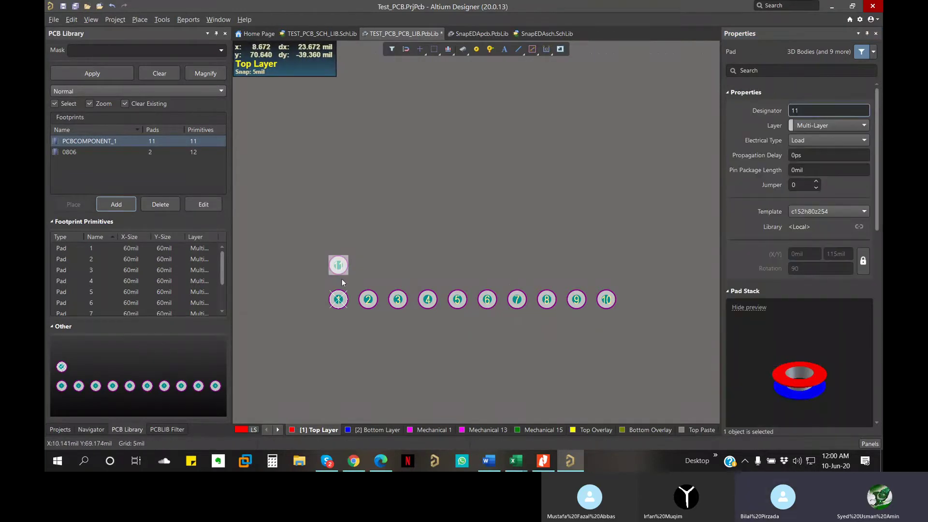
key("ctrl+c")
left_click(340, 269)
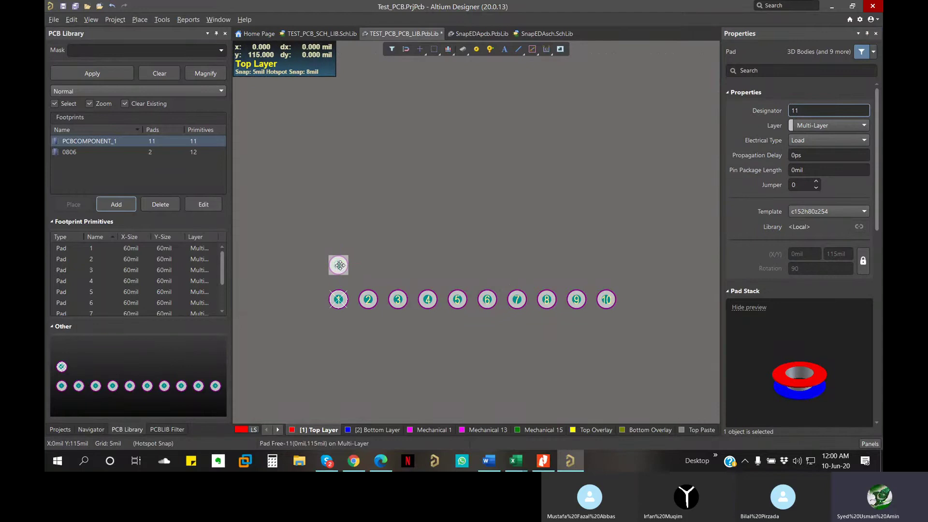
left_click(349, 257)
key("Delete")
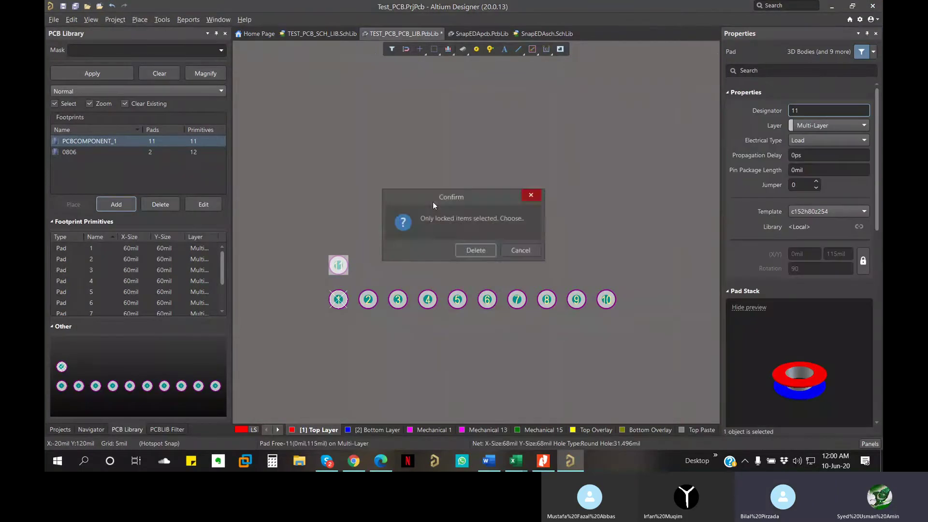
left_click(473, 248)
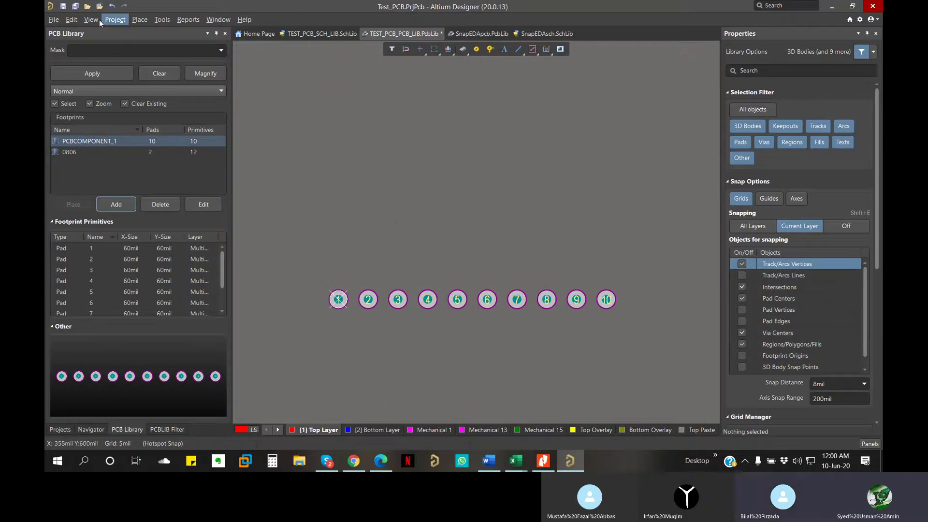
Set up a linear paste array of the copied pad with 10 items, text increment 1, X-spacing 100 mil and Y-spacing 0 mil.
left_click(73, 21)
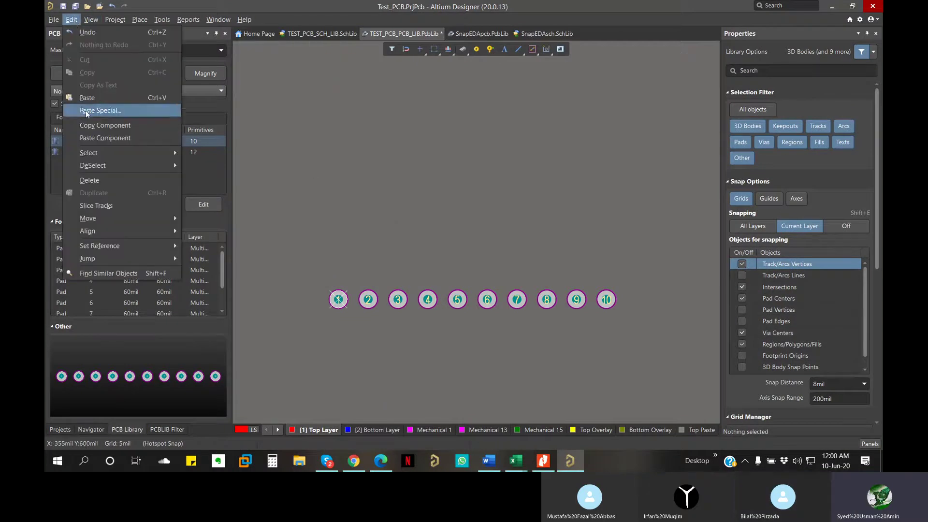
left_click(100, 110)
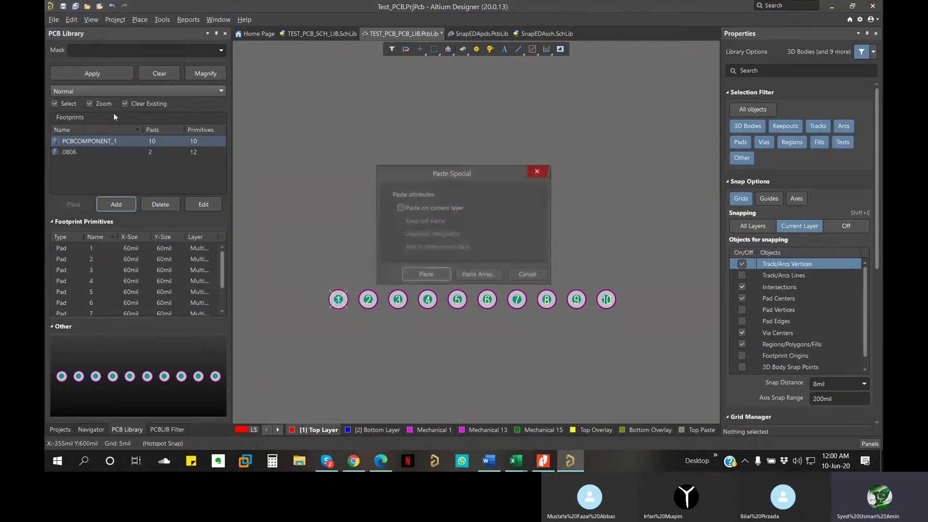
left_click(473, 275)
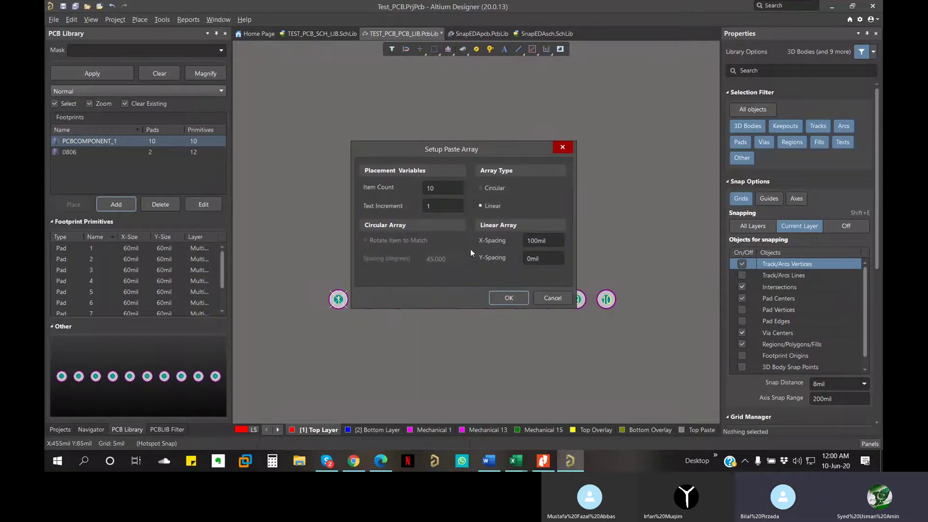
double_click(441, 188)
double_click(446, 207)
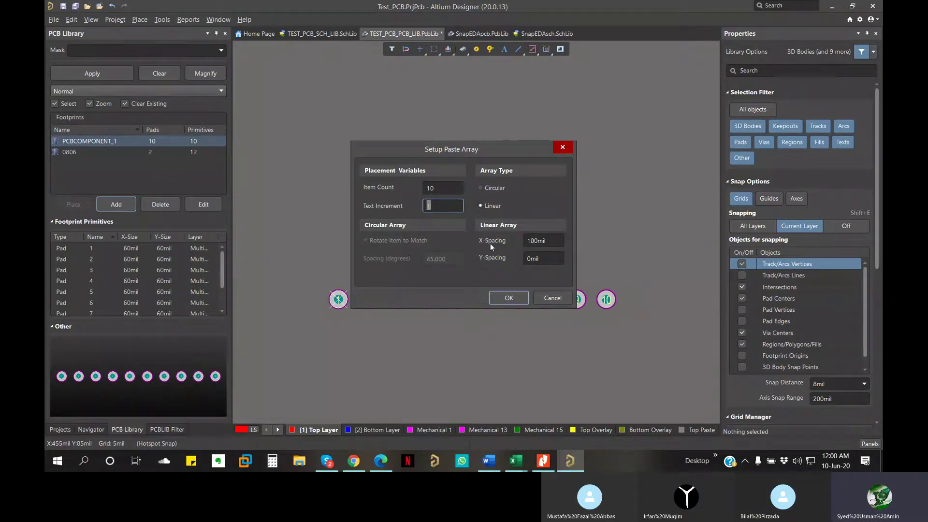
left_click(544, 244)
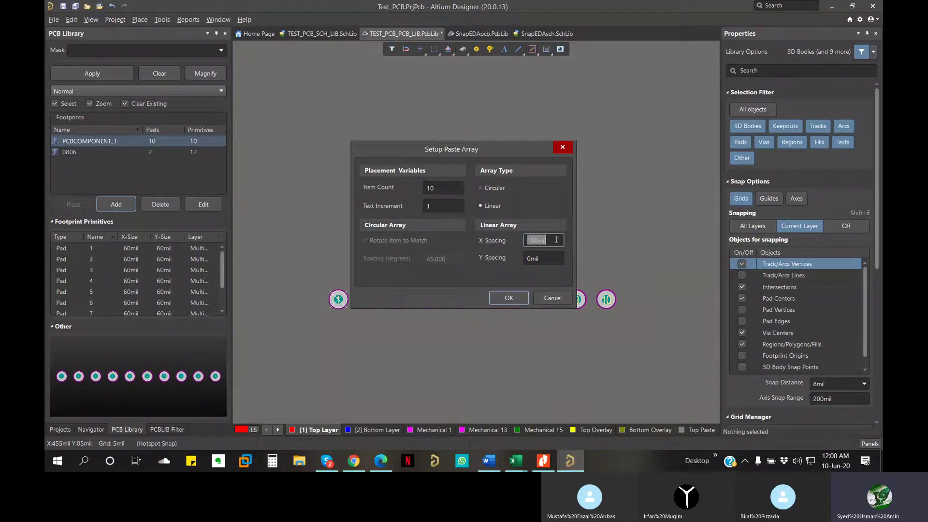
left_click(506, 297)
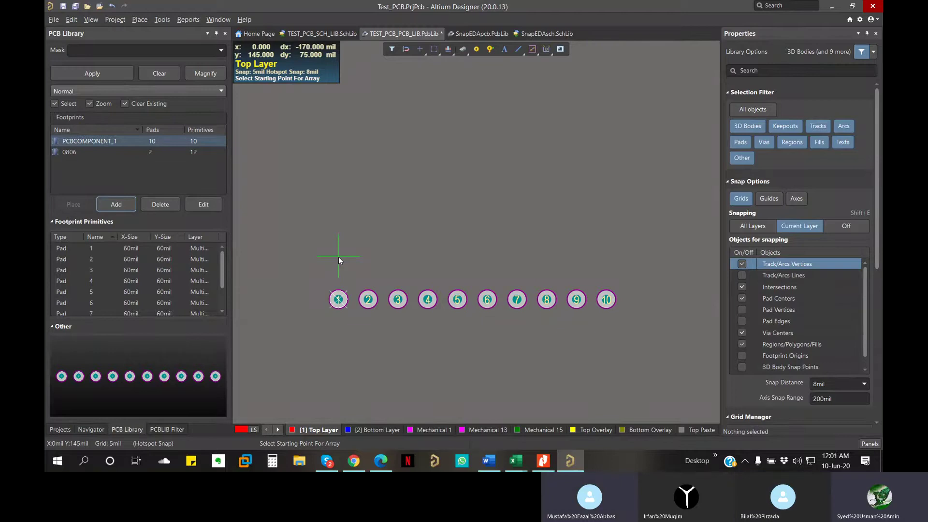
Set the snap grid to 100 mil and place the pad array starting 100 mil directly above pad 1.
key("ctrl+shift+g")
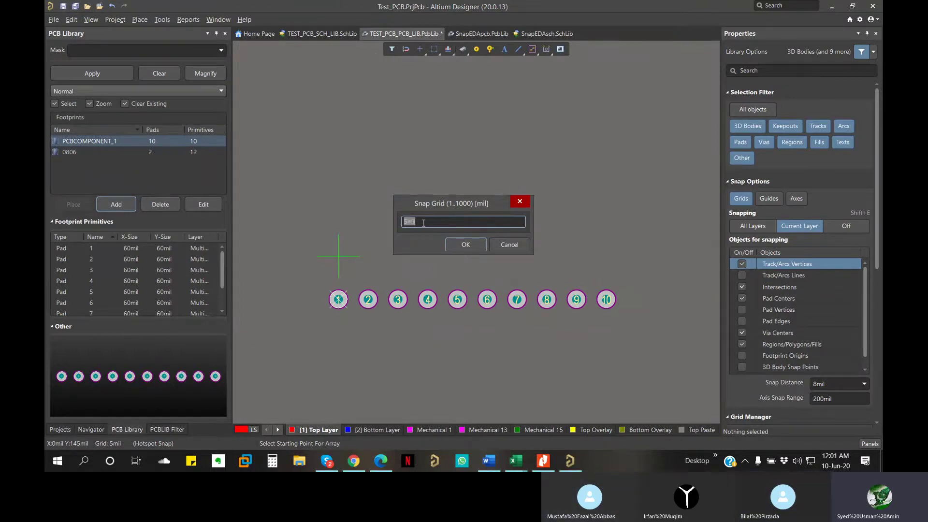
type("10")
key("BackSpace")
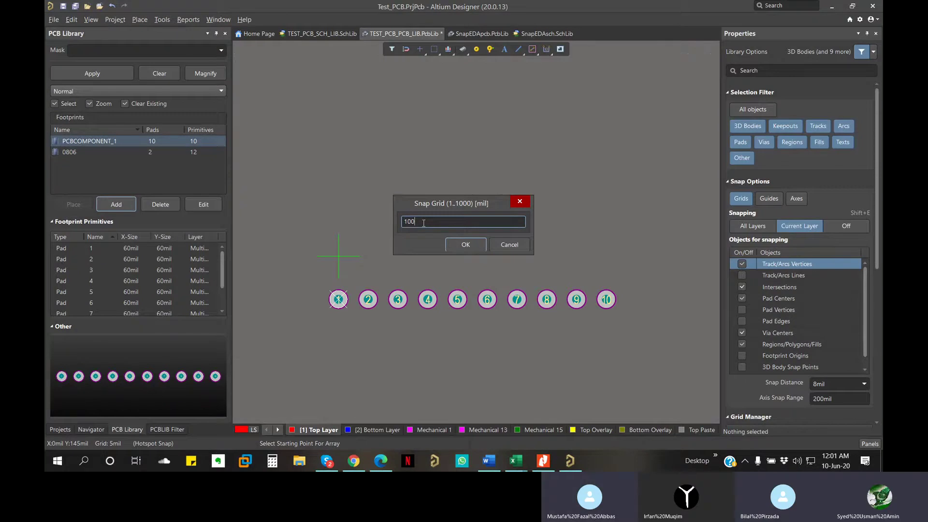
left_click(465, 245)
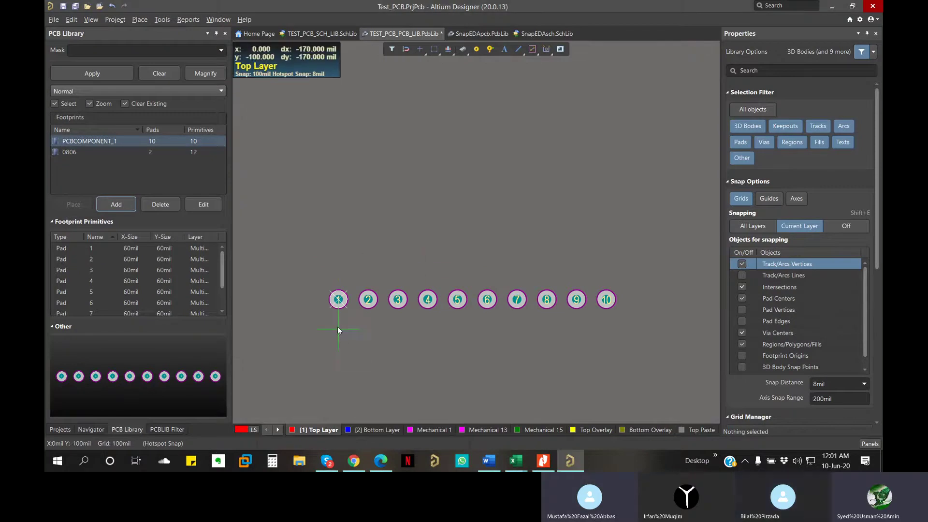
left_click(341, 265)
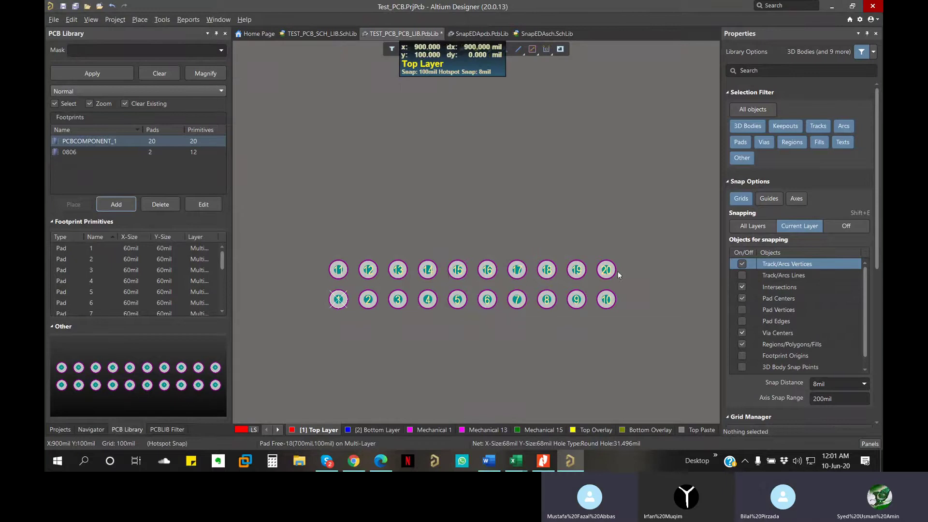
Make Top Overlay the active layer for the footprint.
right_click_drag(604, 314, 614, 281)
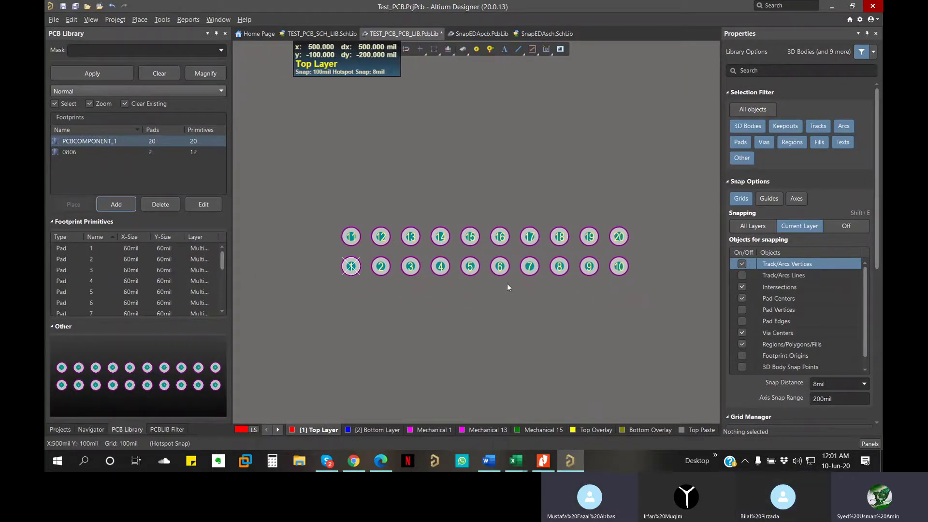
right_click_drag(507, 283, 498, 303)
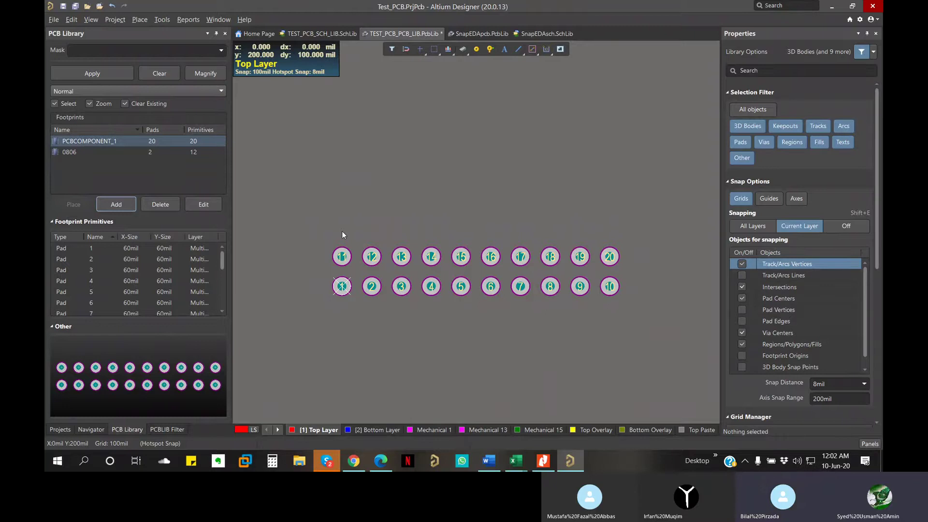
left_click(594, 430)
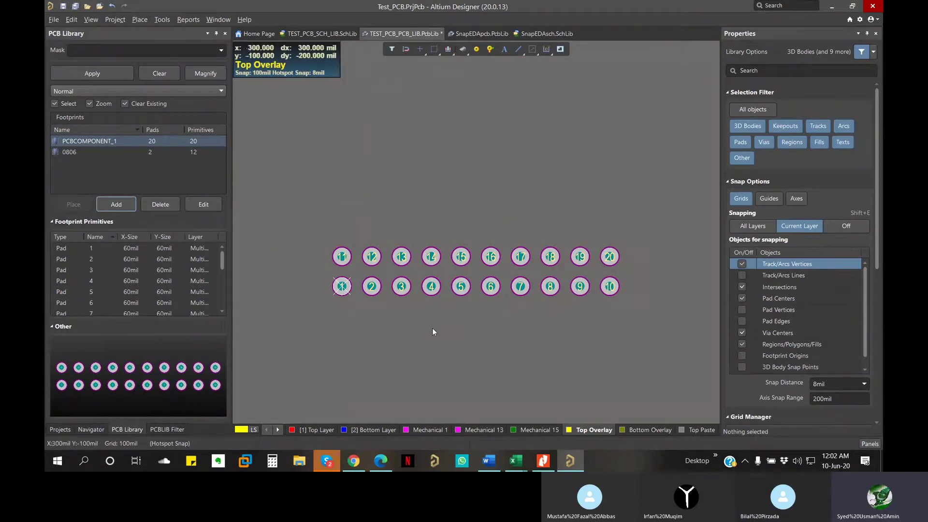
Switch to the Omron datasheet in the browser and look up dimensions C and A for the 20-contact connector.
left_click(381, 462)
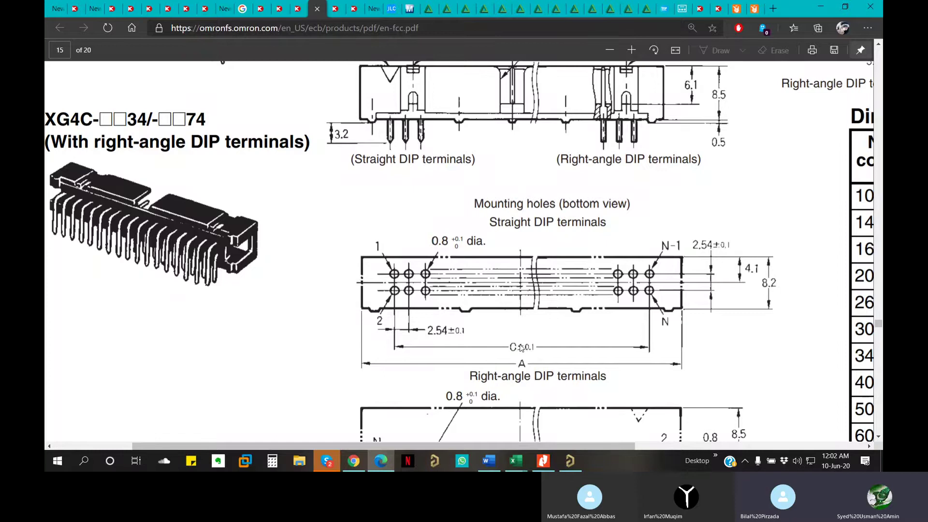
scroll(521, 348, "right", 10)
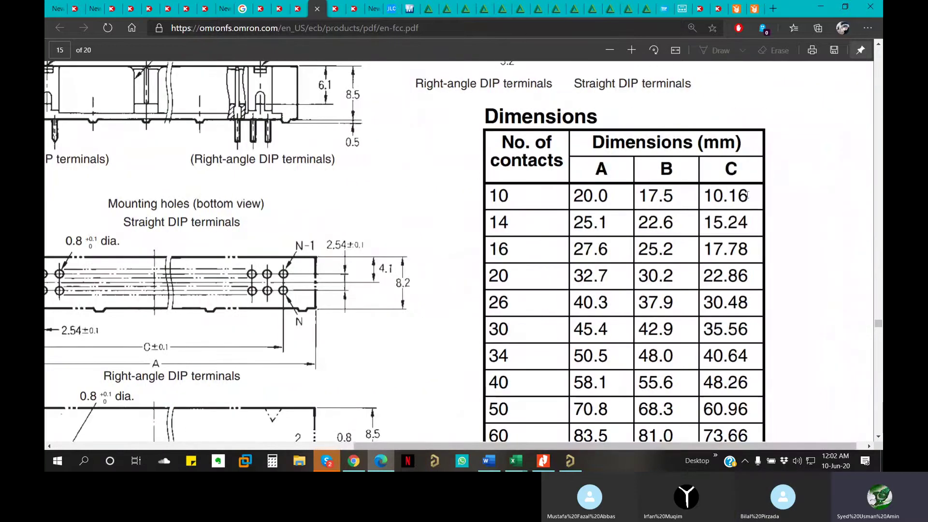
left_click_drag(489, 281, 750, 277)
left_click(715, 276)
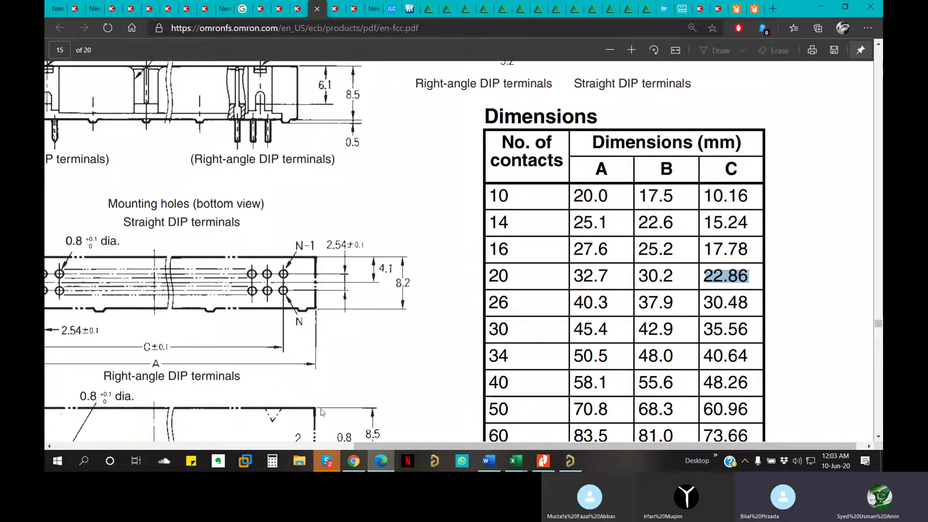
scroll(295, 437, "left", 4)
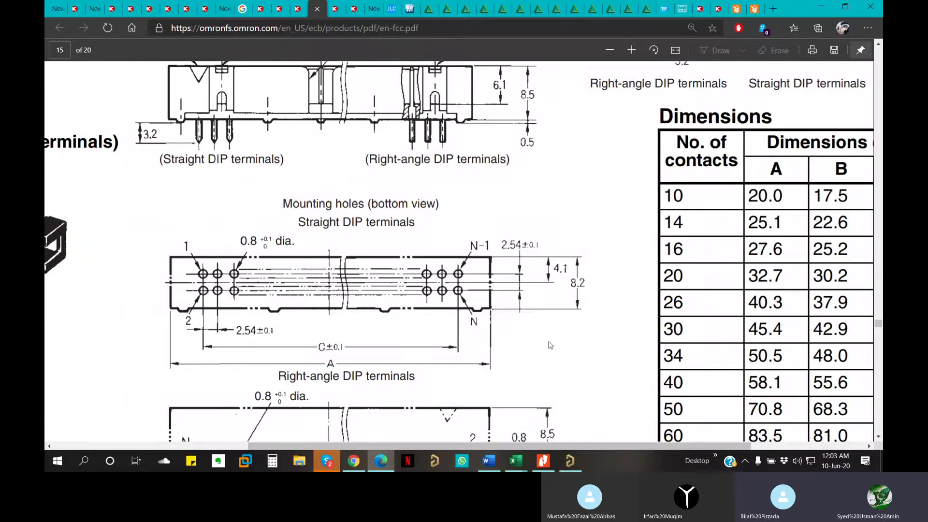
left_click_drag(663, 276, 788, 277)
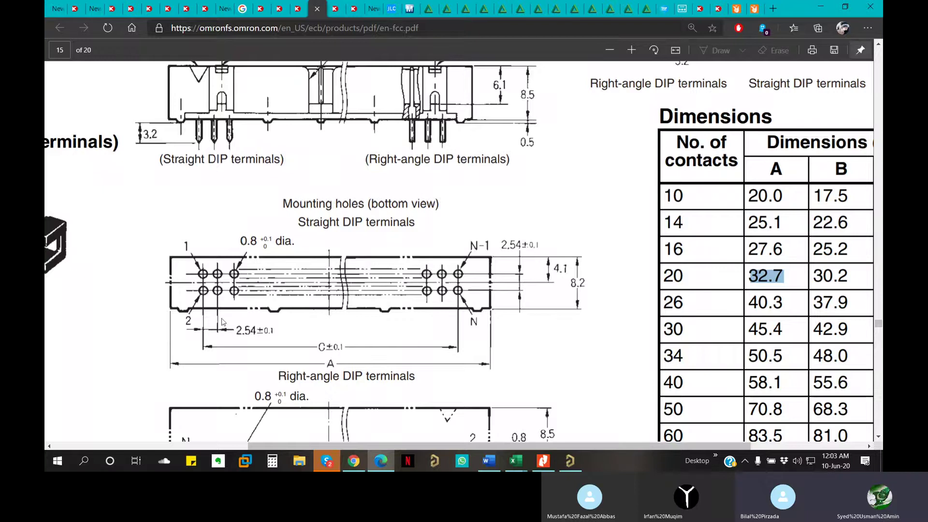
left_click_drag(327, 364, 337, 363)
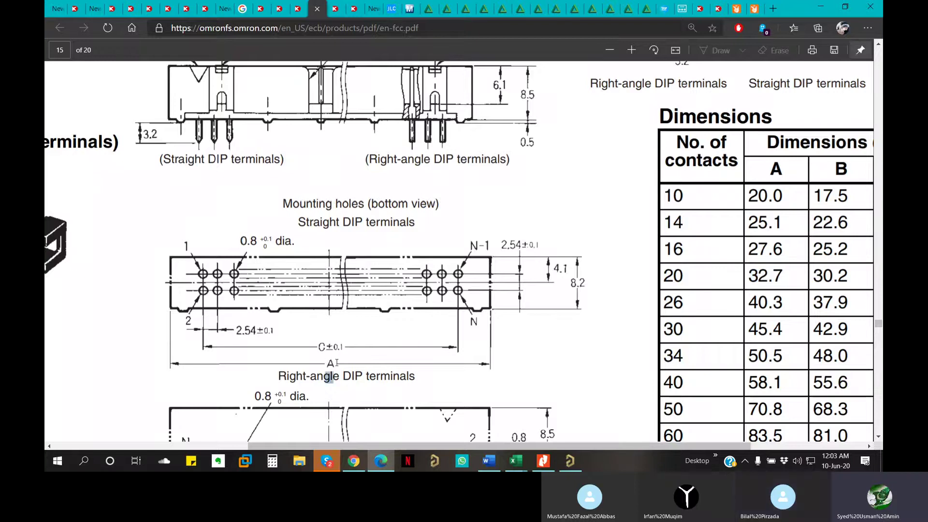
left_click(333, 361)
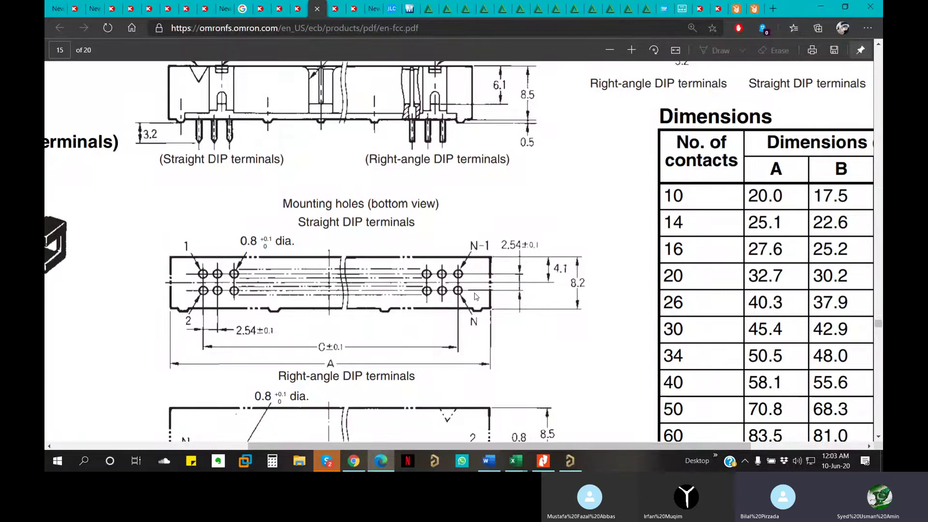
Switch to Calculator and start a subtraction from the 20-contact body length of 32.7.
left_click(272, 461)
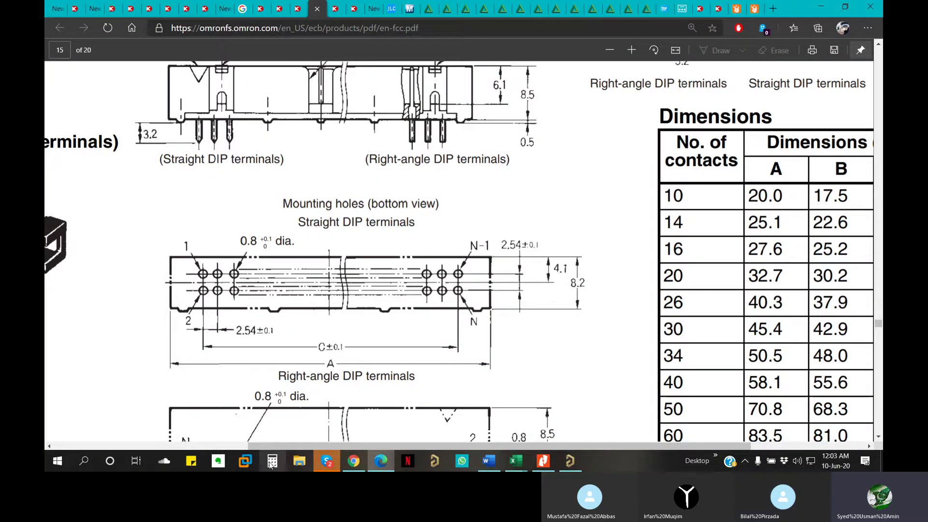
type("32")
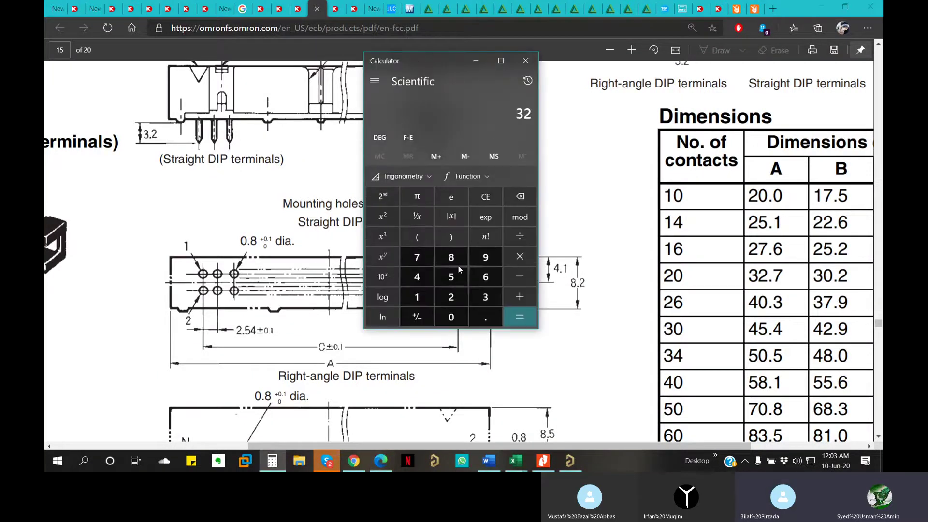
type(".7 ")
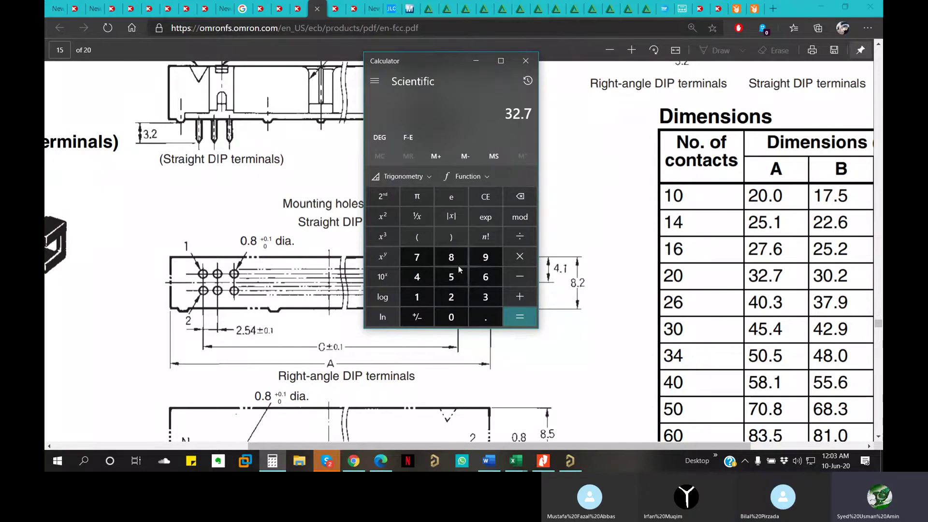
type("-")
Recheck the 20-contact body length A in the datasheet's dimensions table against the mounting-hole drawing.
left_click_drag(644, 446, 736, 441)
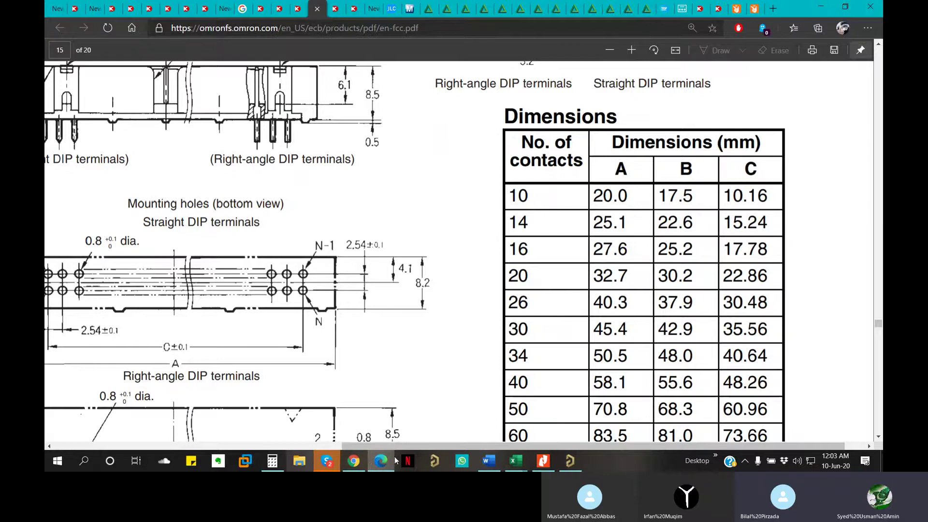
left_click_drag(508, 446, 395, 444)
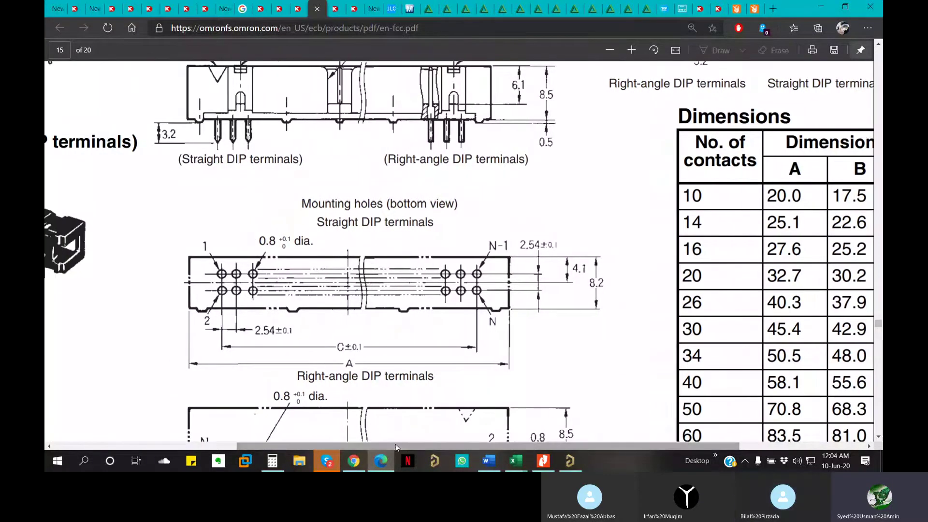
left_click(272, 461)
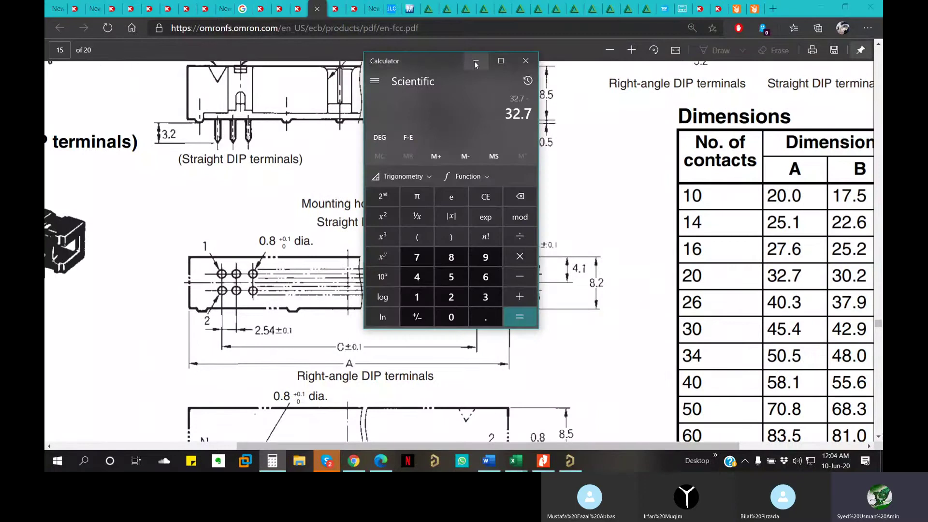
left_click(716, 261)
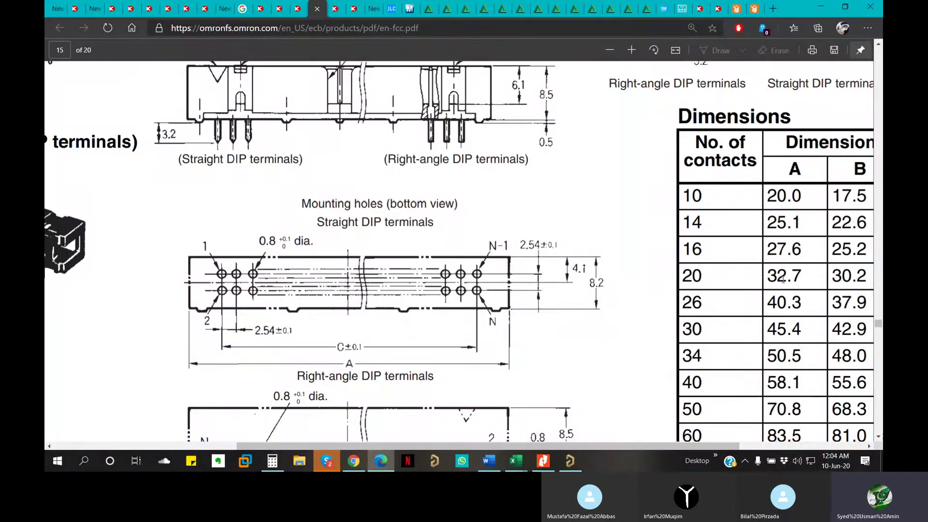
left_click_drag(801, 275, 762, 276)
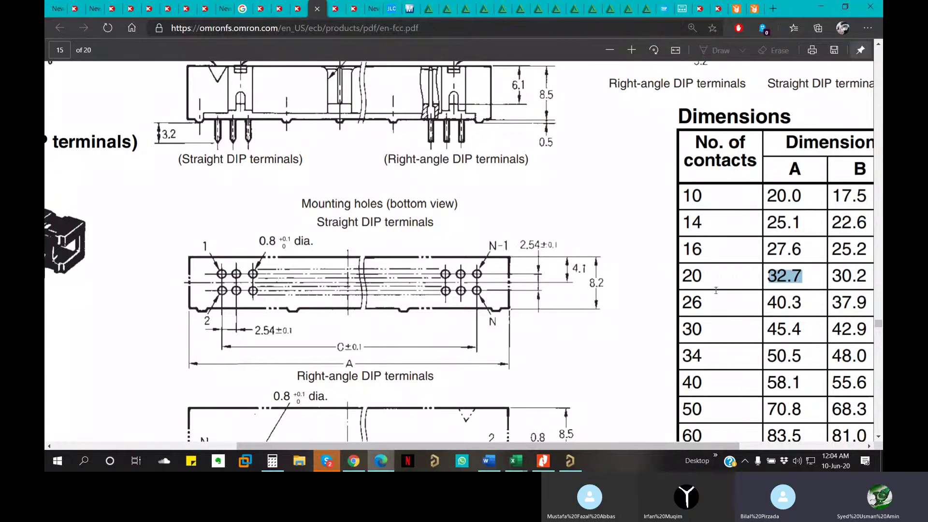
Switch back to Altium Designer and change the footprint editor's units to millimetres.
left_click(328, 461)
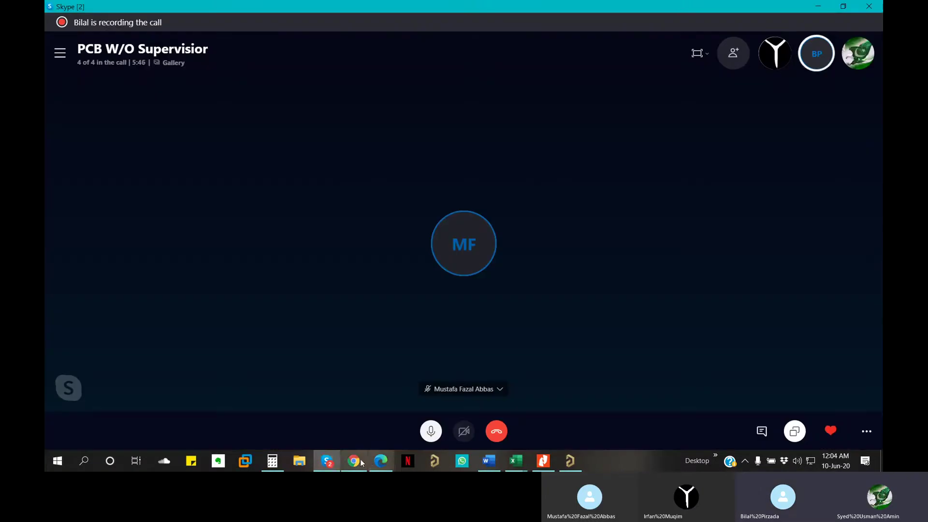
left_click(571, 461)
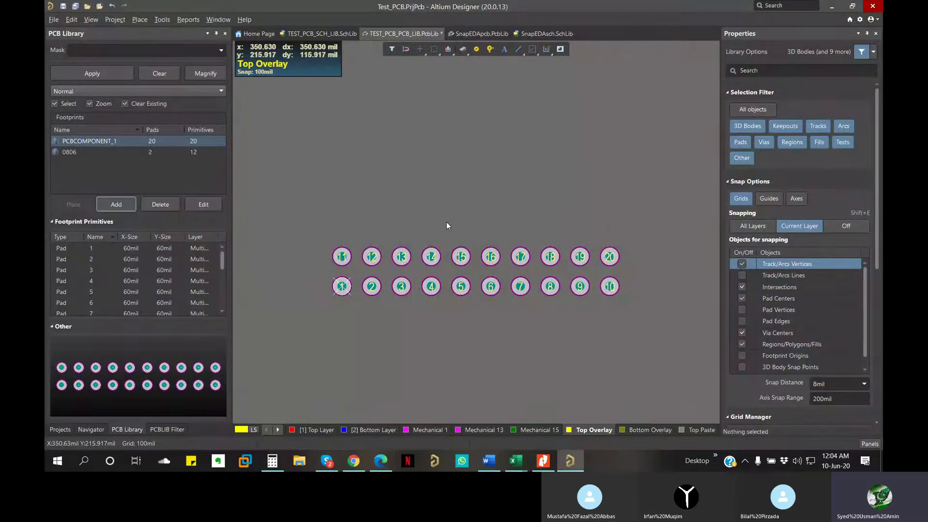
key("ctrl+shift+g")
key("Return")
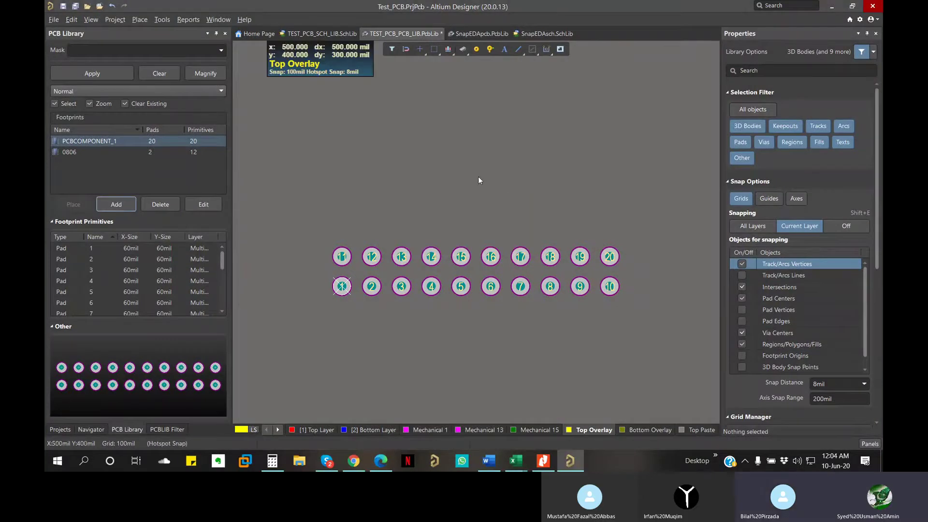
key("q")
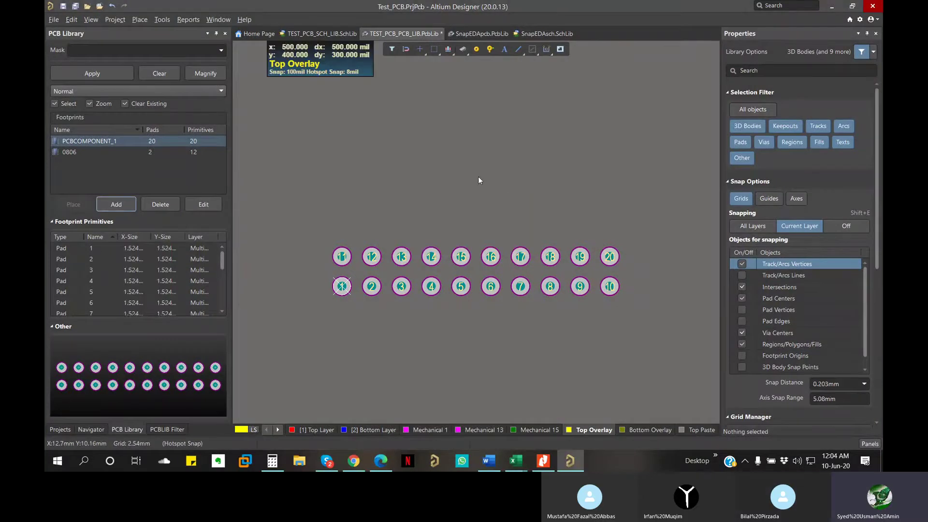
Try to set the snap grid to 32.7 mm.
key("ctrl+shift+g")
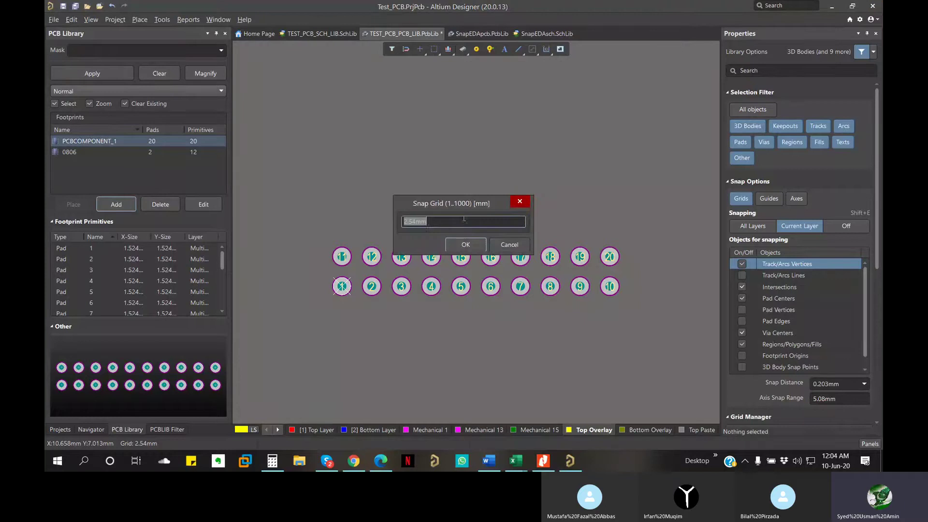
type("32.7")
key("Return")
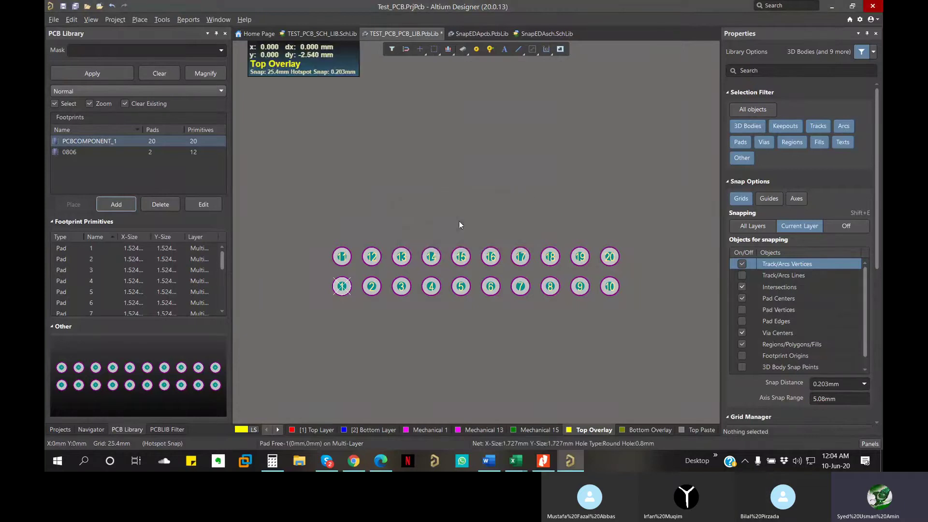
left_click(386, 467)
left_click(387, 467)
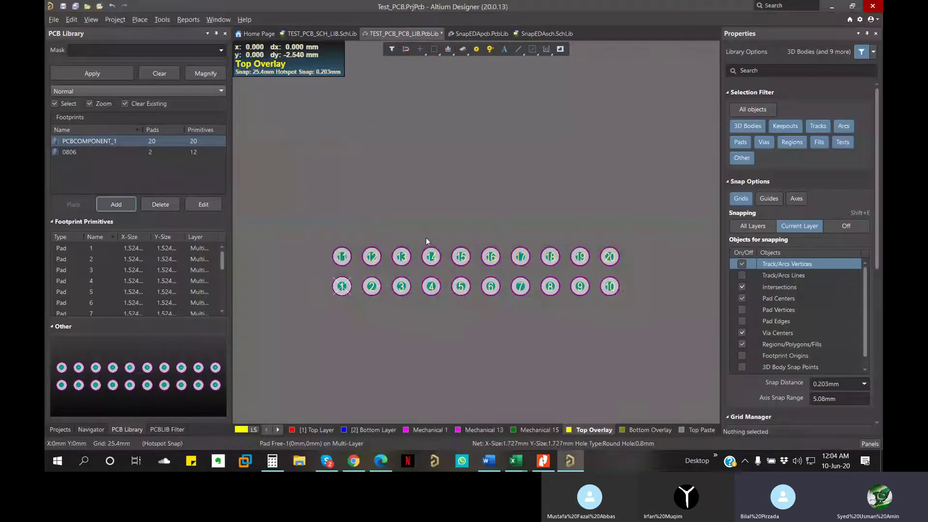
Reopen the snap grid value for editing, then divide 32.7 by 2 in Calculator and copy the result.
key("ctrl+shift+g")
left_click(440, 220)
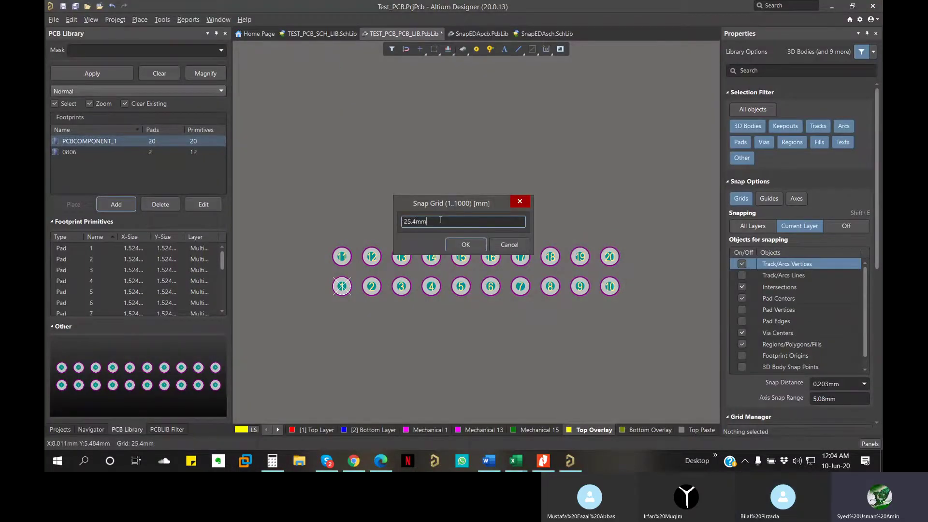
double_click(441, 220)
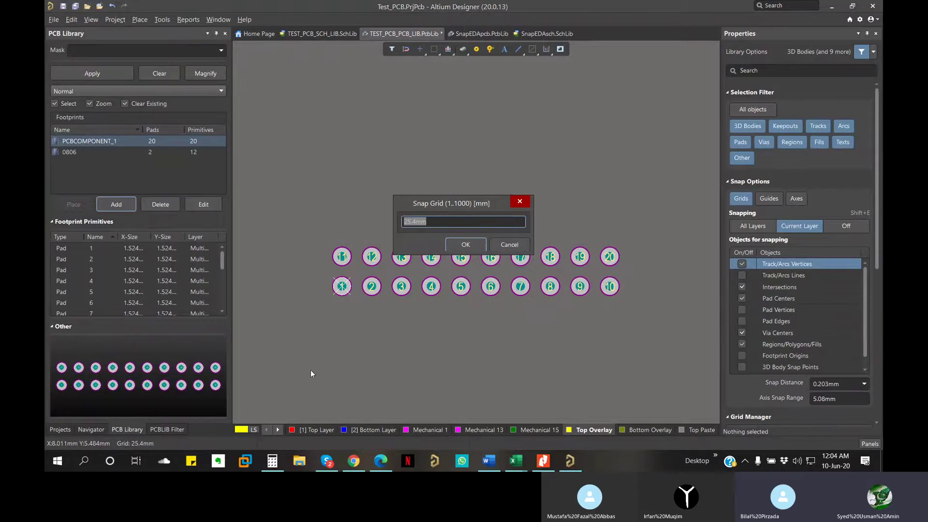
left_click(272, 461)
key("slash")
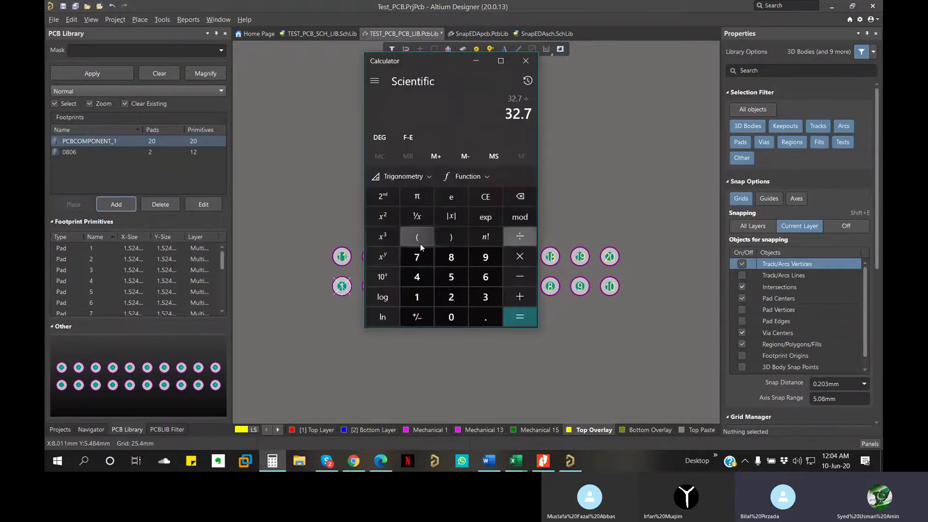
key("2")
key("Return")
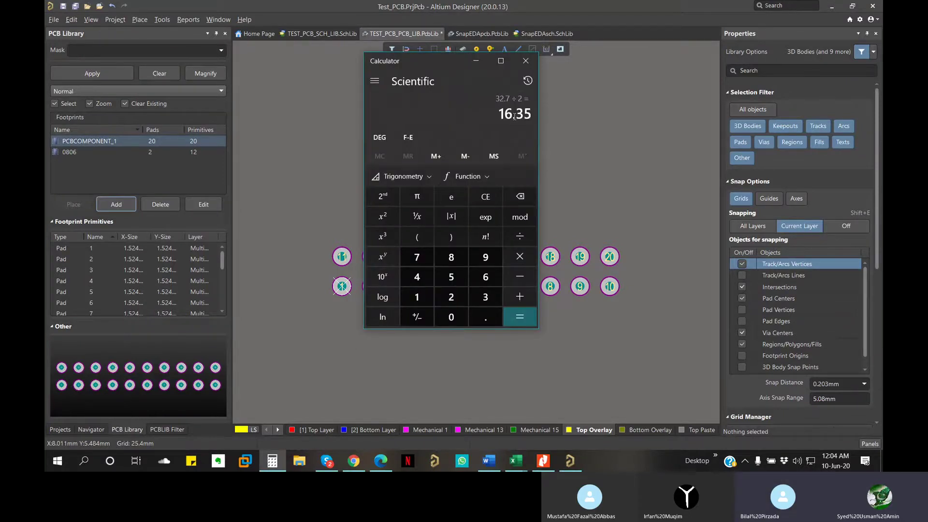
left_click_drag(500, 114, 533, 114)
right_click(533, 115)
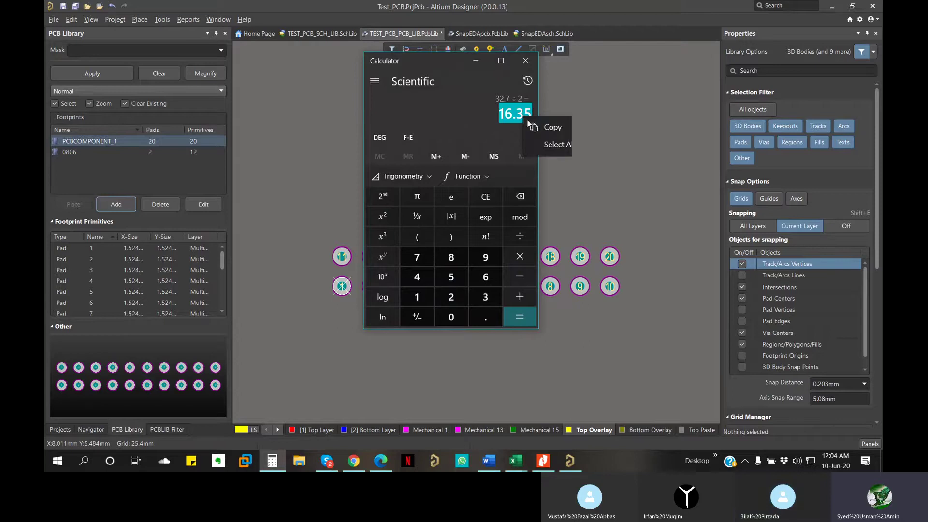
left_click(553, 130)
Close Calculator and try to apply the copied value 16.35 as the snap grid.
left_click(525, 61)
left_click(470, 240)
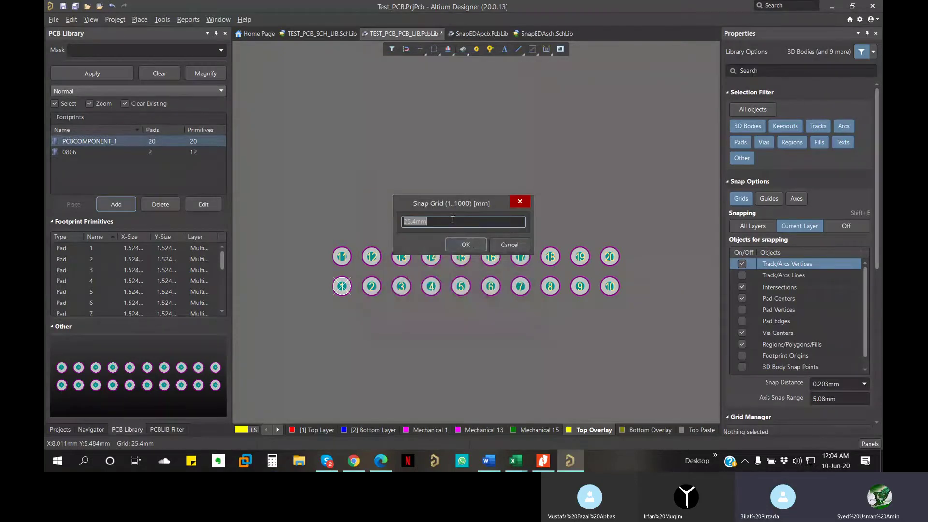
right_click(453, 221)
left_click(476, 268)
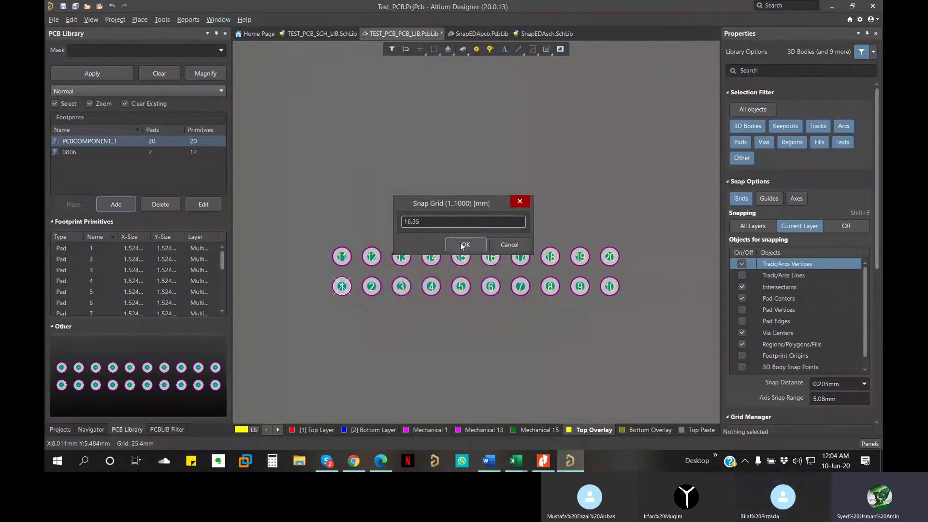
left_click(461, 243)
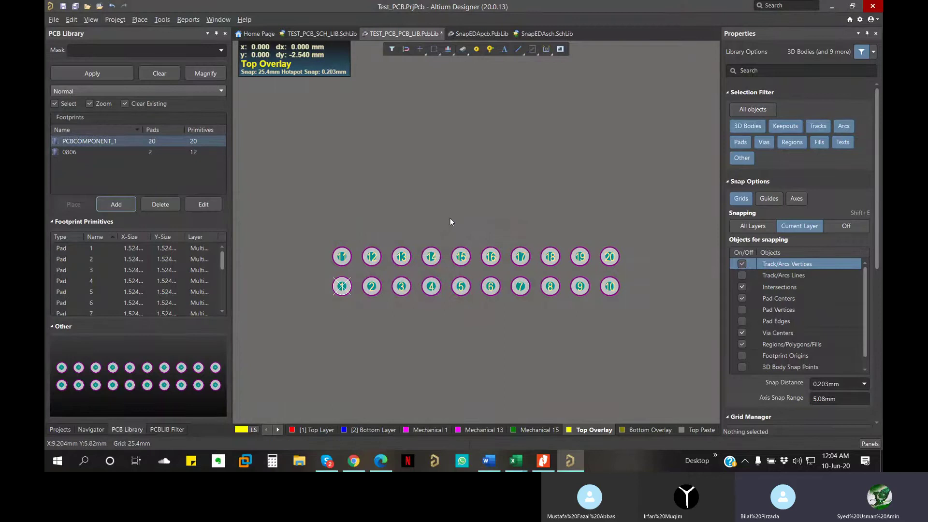
key("ctrl+shift+g")
left_click(464, 242)
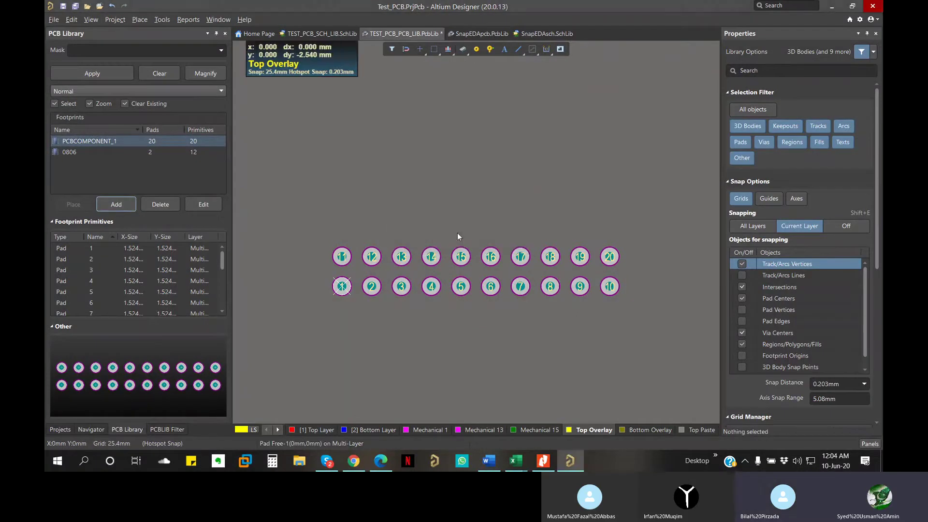
Try to set the snap grid to 16.35 with the mm unit included.
key("ctrl+shift+g")
type("16.35")
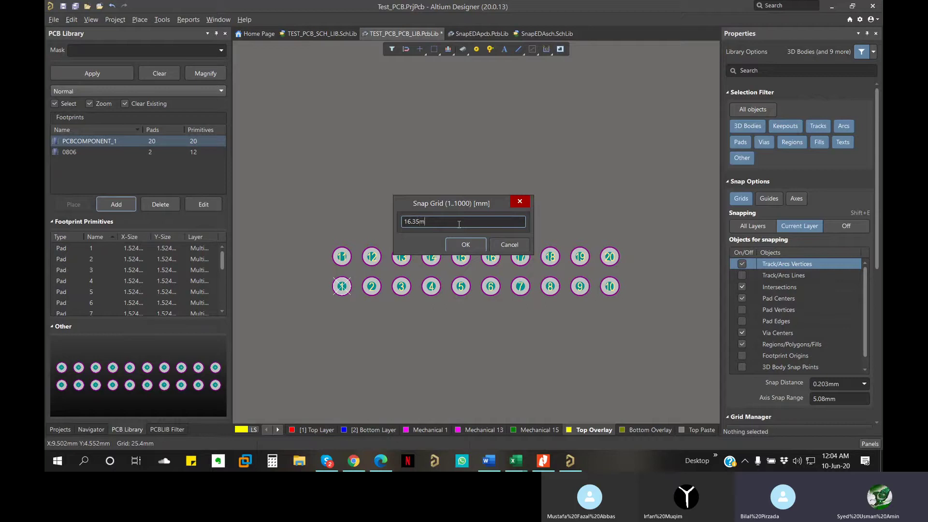
type("m")
key("Return")
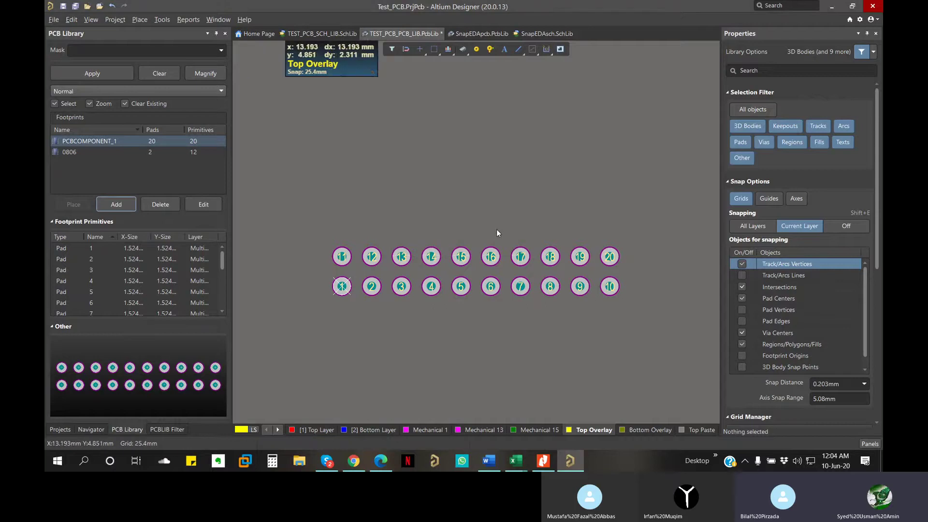
Set the snap grid to 16.35 mm, entering the value without a unit.
key("ctrl+shift+g")
type("16.35")
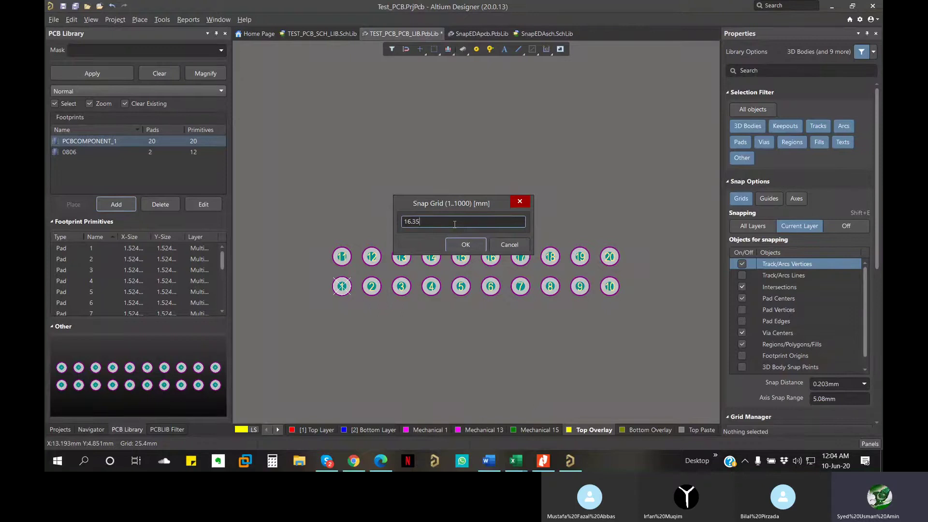
left_click(466, 244)
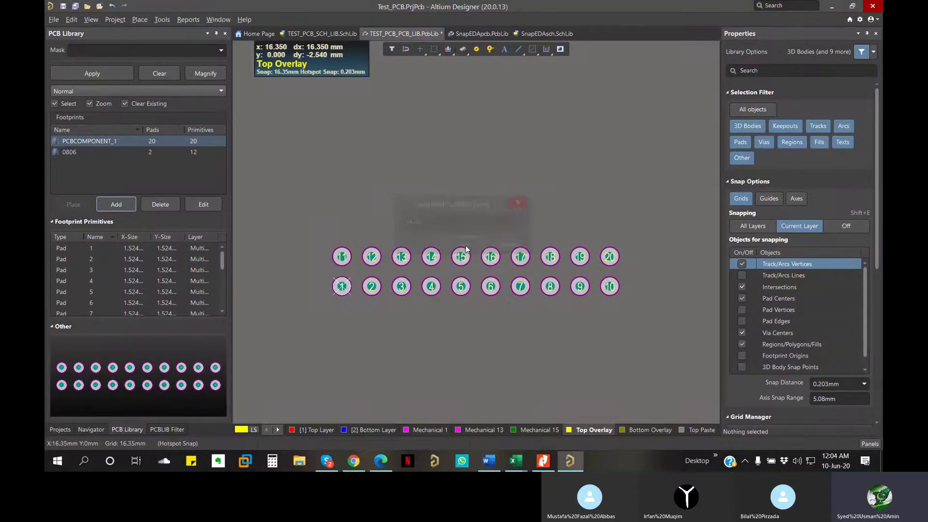
key("ctrl+shift+g")
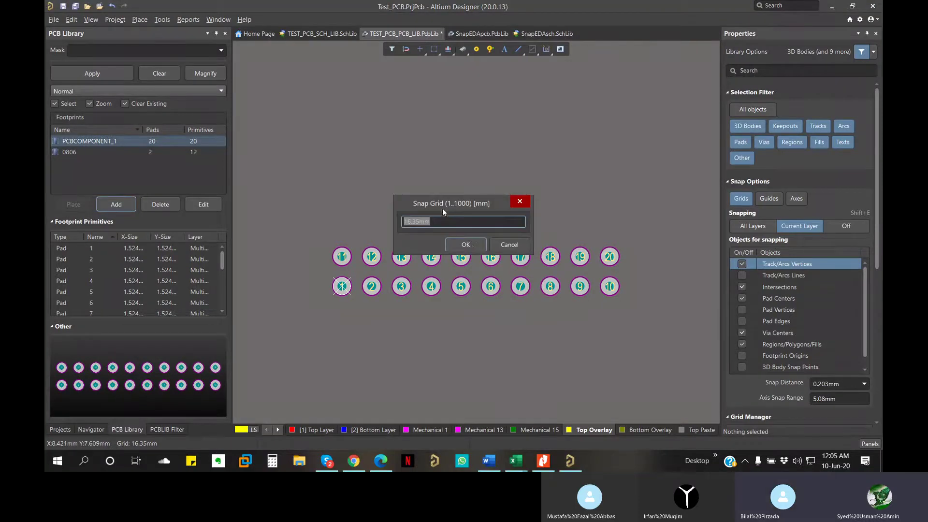
left_click(468, 245)
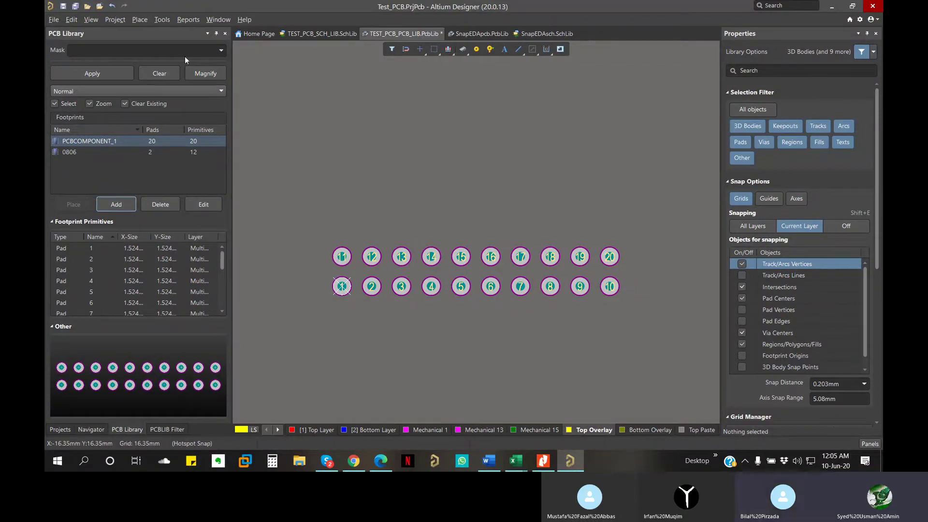
left_click(96, 20)
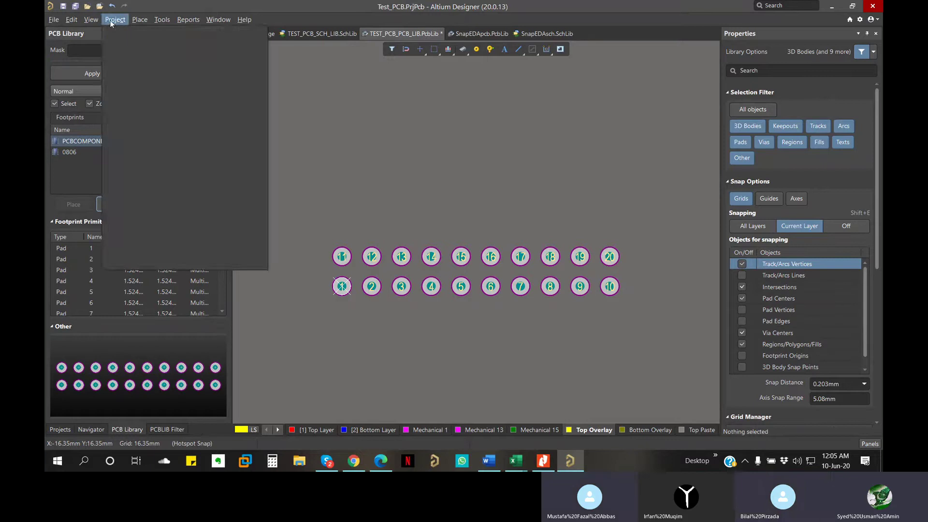
left_click(140, 21)
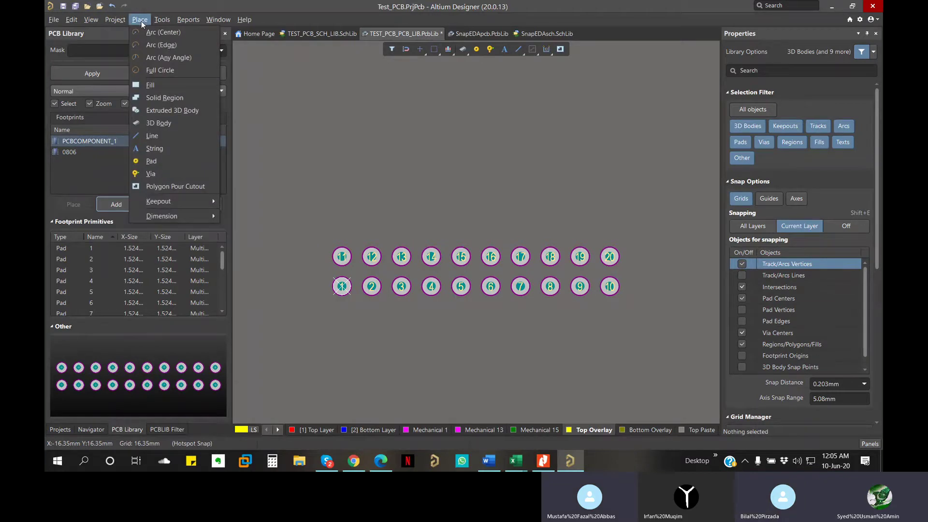
left_click(159, 139)
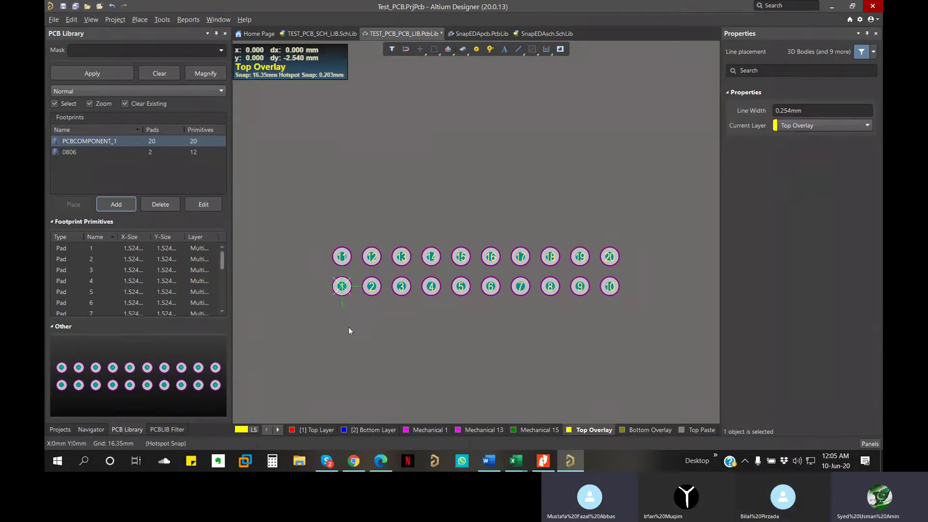
left_click(340, 292)
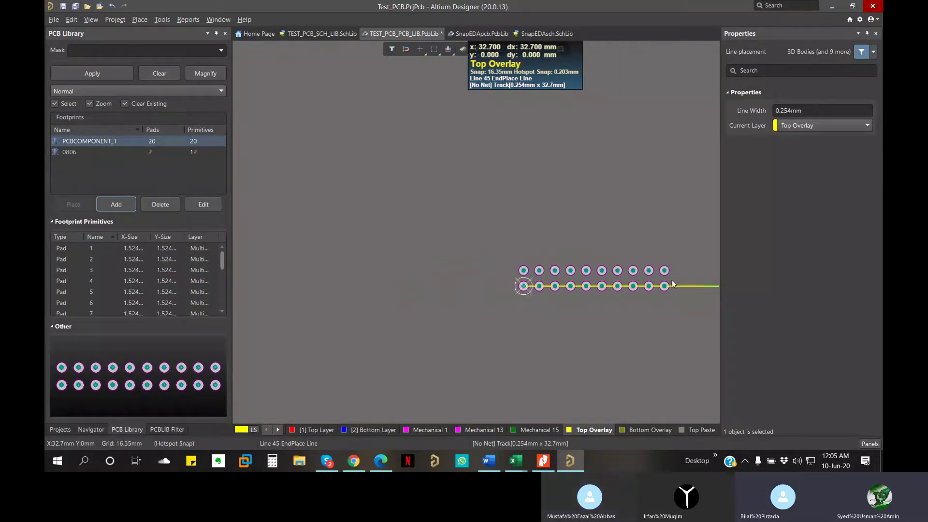
scroll(672, 280, "down", 2, "ctrl")
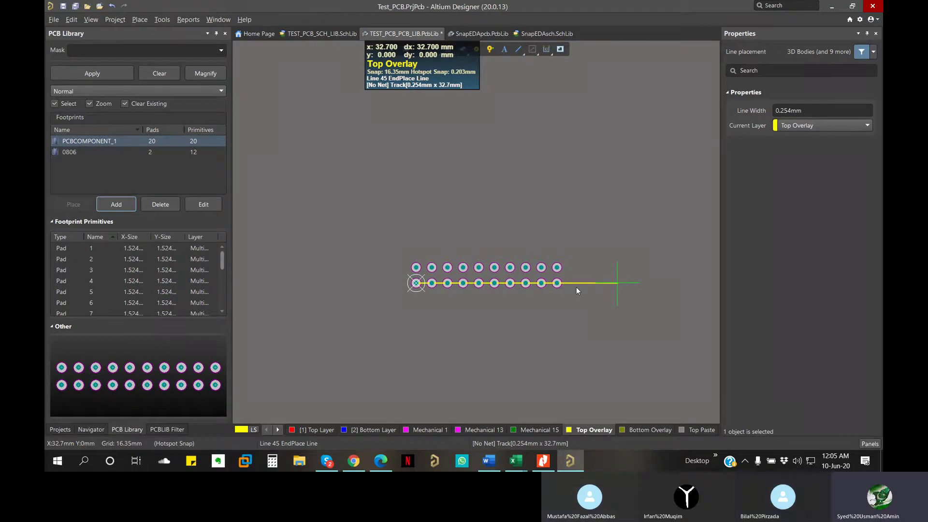
right_click(420, 300)
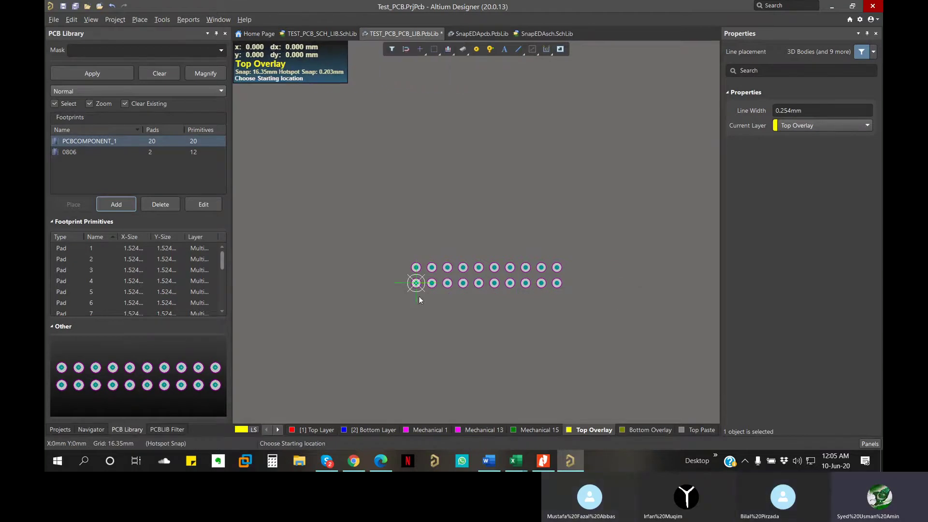
right_click(416, 292)
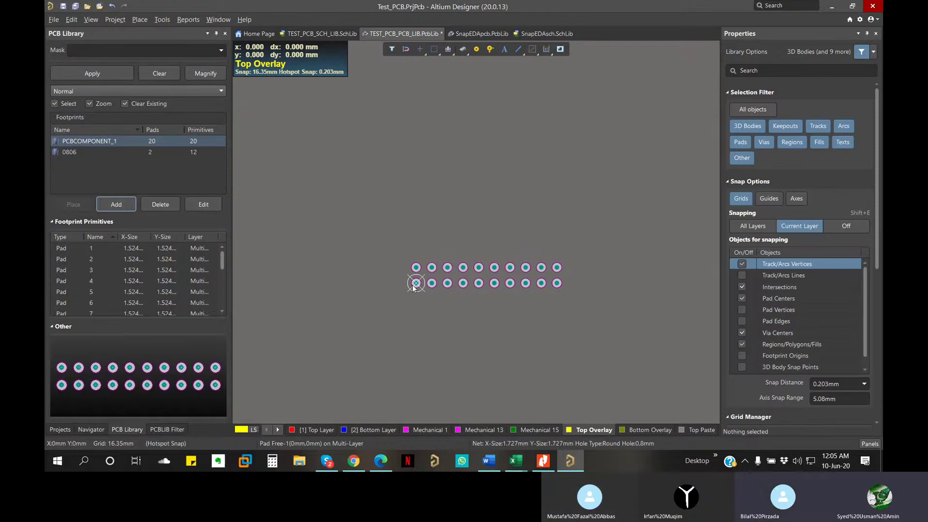
Set the footprint's reference point to the center of the two pad rows.
scroll(392, 294, "up", 3, "ctrl")
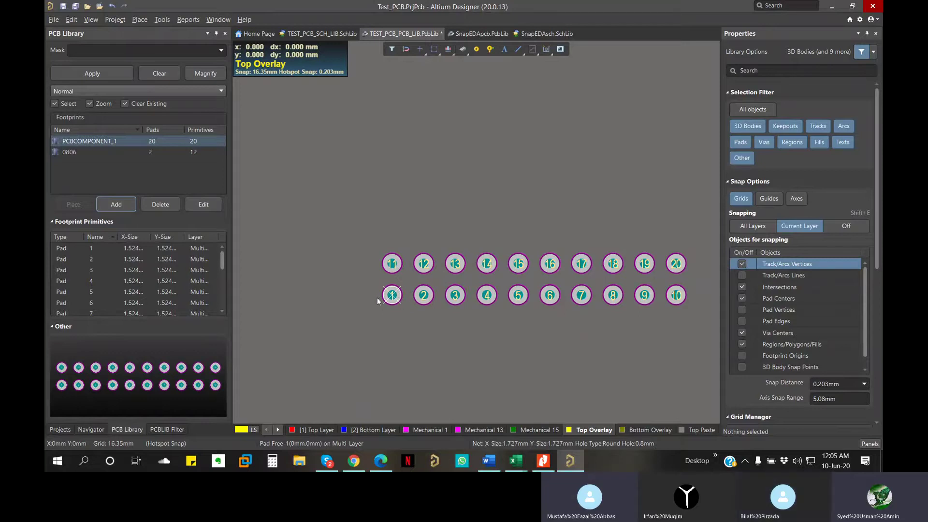
right_click_drag(426, 293, 375, 296)
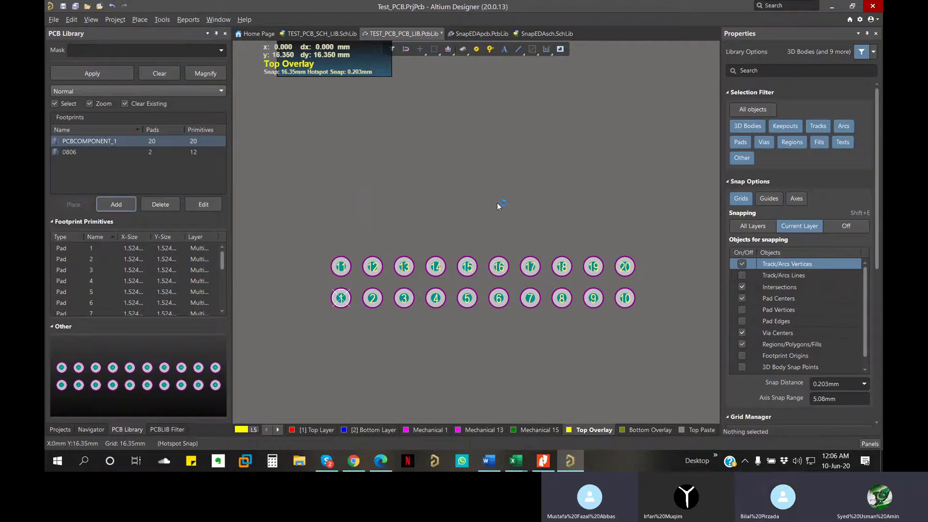
left_click(70, 22)
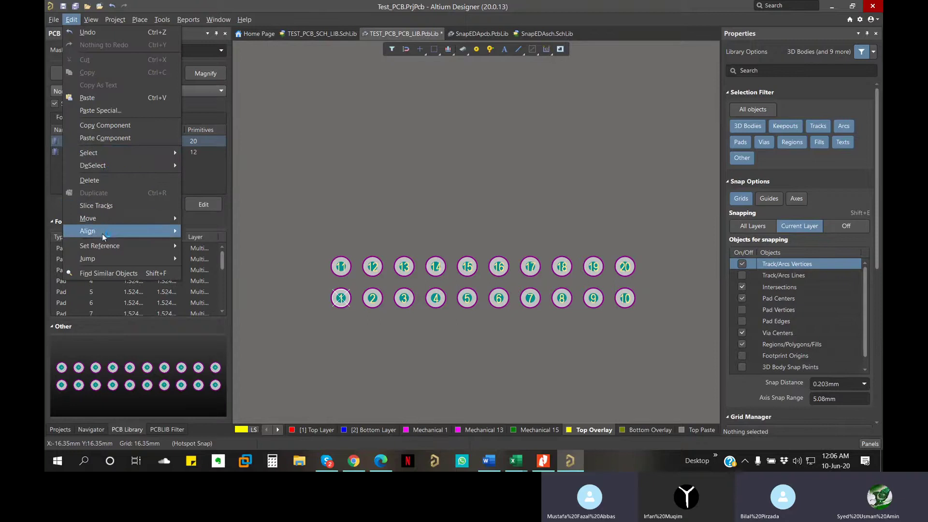
mouse_move(102, 224)
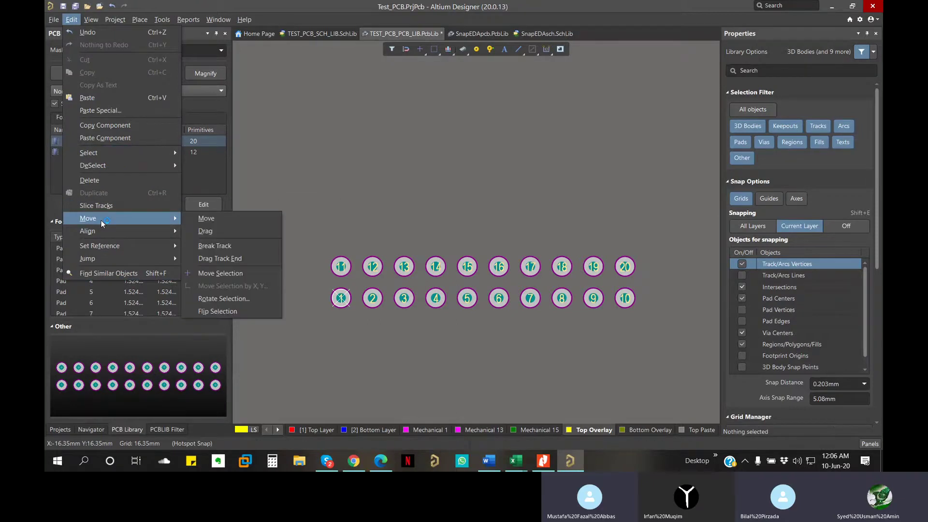
mouse_move(107, 252)
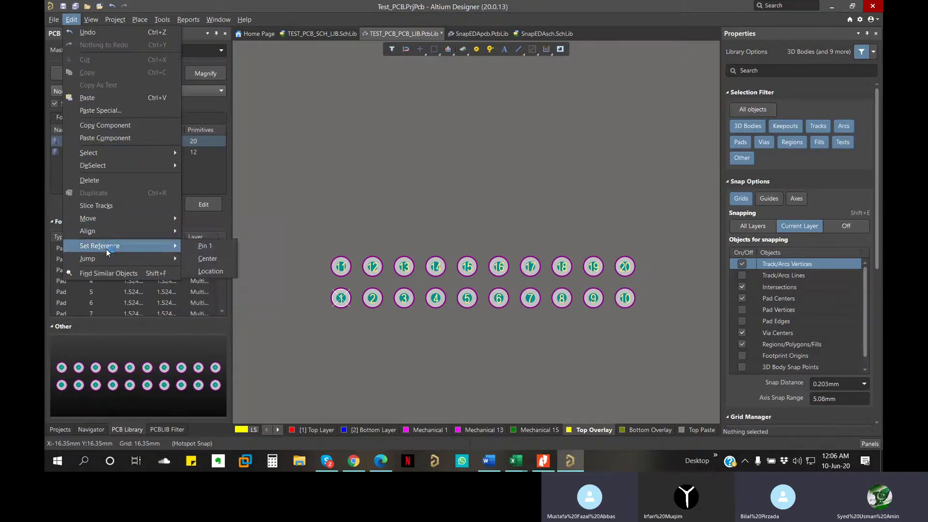
left_click(201, 260)
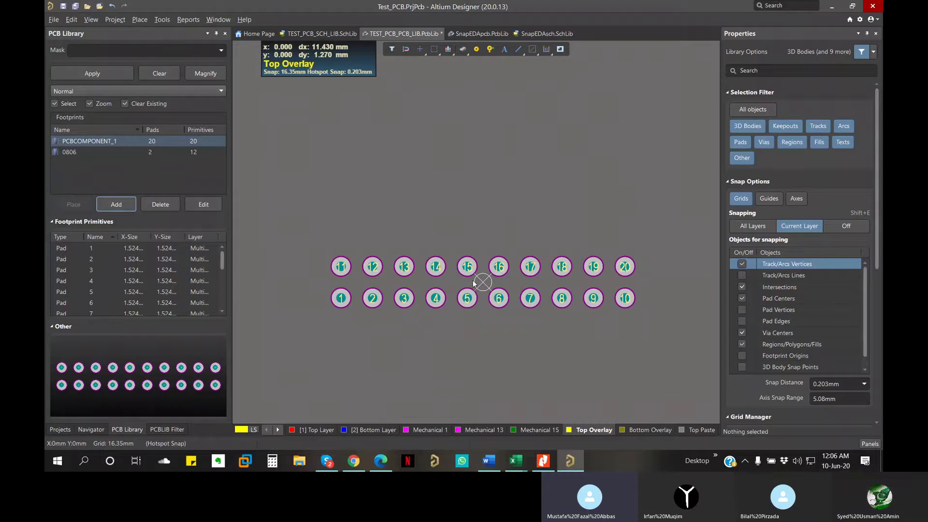
Draw a 16.35 mm horizontal Top Overlay line from the reference point, between the pad rows, out past pads 1 and 11.
left_click(139, 19)
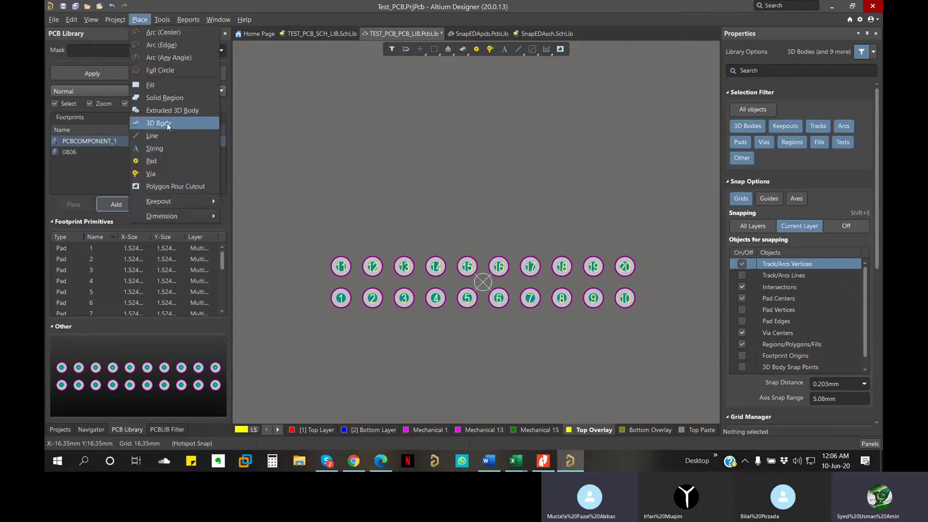
left_click(167, 135)
left_click(485, 285)
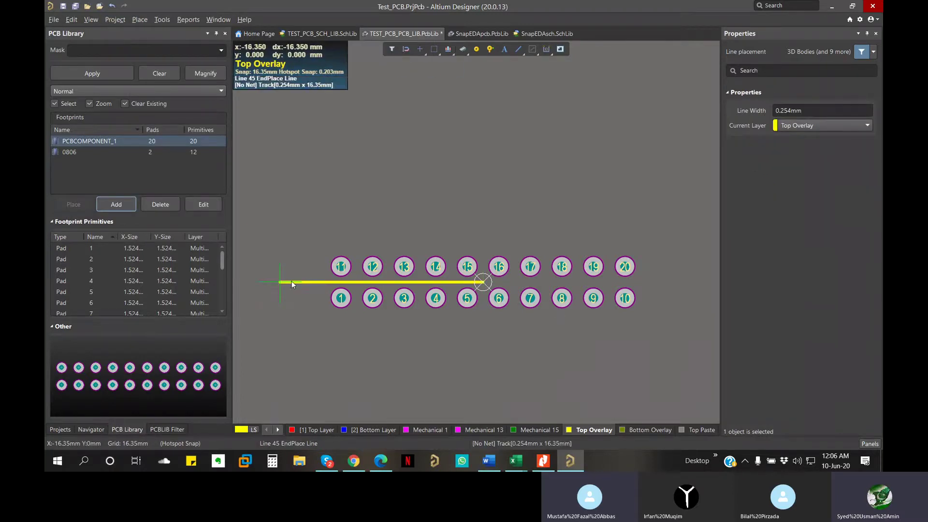
right_click(296, 282)
left_click(292, 280)
Draw a matching 16.35 mm line from the reference point out past pads 10 and 20, and check the combined line's properties.
left_click(484, 283)
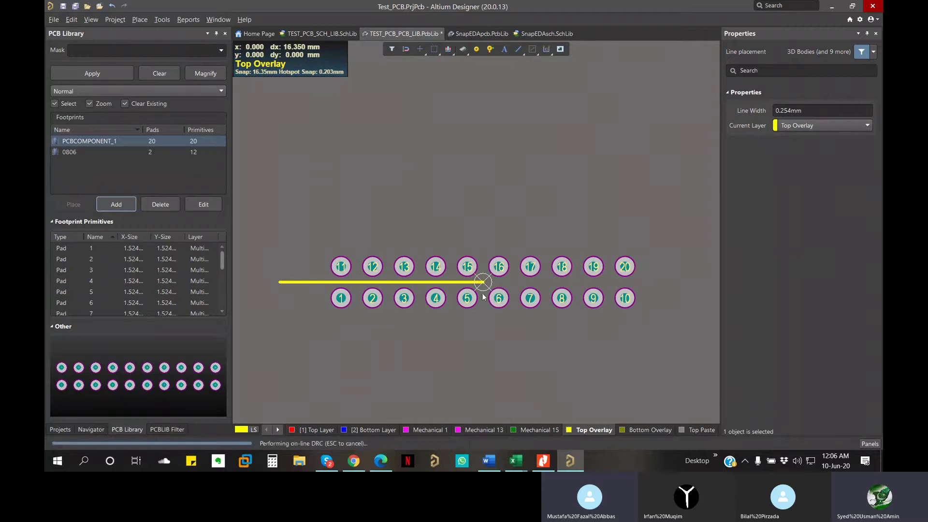
right_click(465, 283)
left_click(483, 283)
left_click_drag(483, 283, 604, 327)
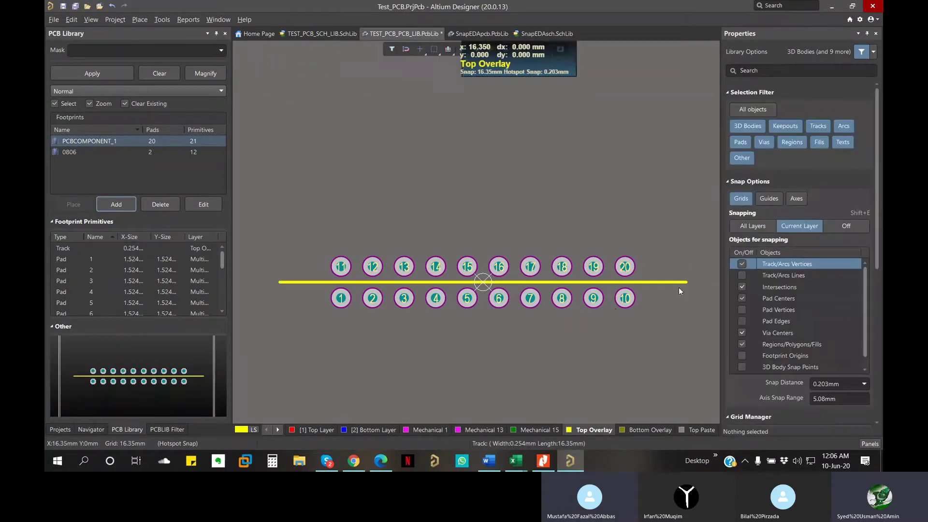
left_click(661, 283)
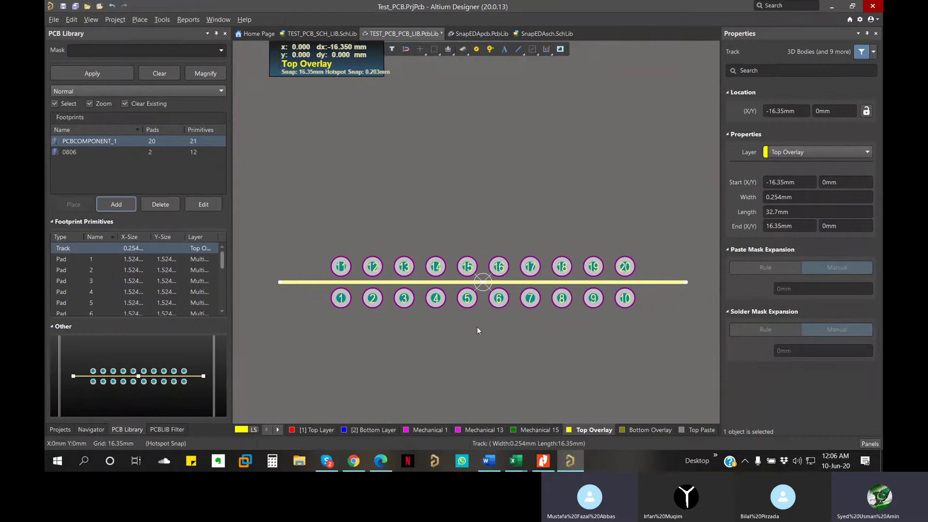
left_click_drag(481, 291, 524, 336)
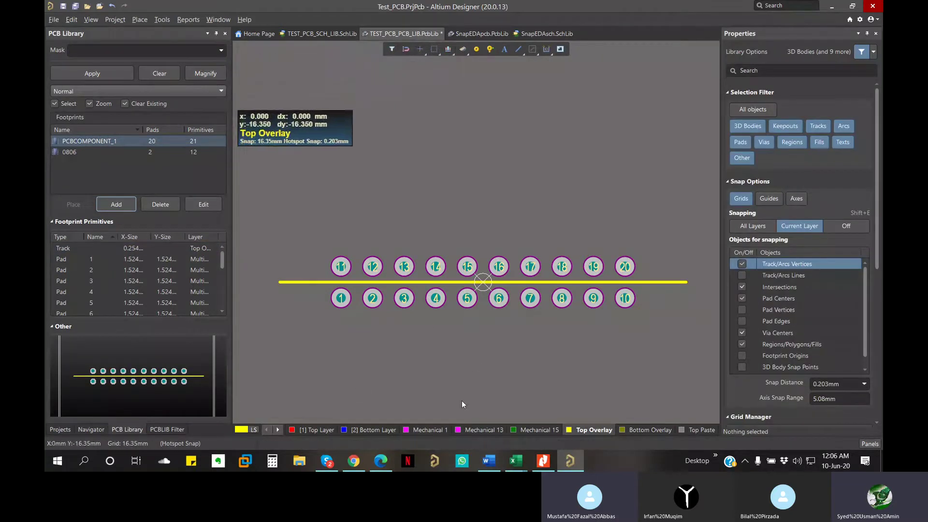
Look up the connector's half width in the Omron datasheet's mounting-hole drawing, and set the snap grid to 4.1 mm.
left_click(380, 462)
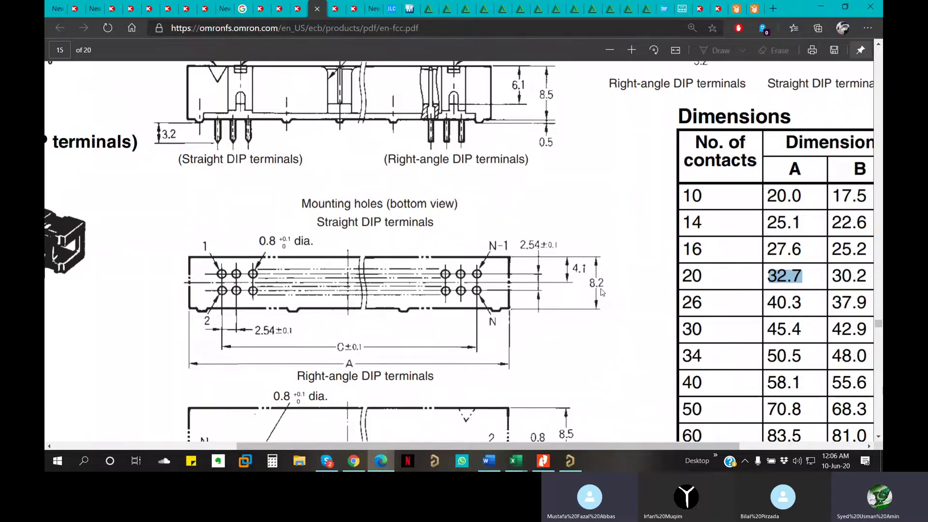
left_click(381, 464)
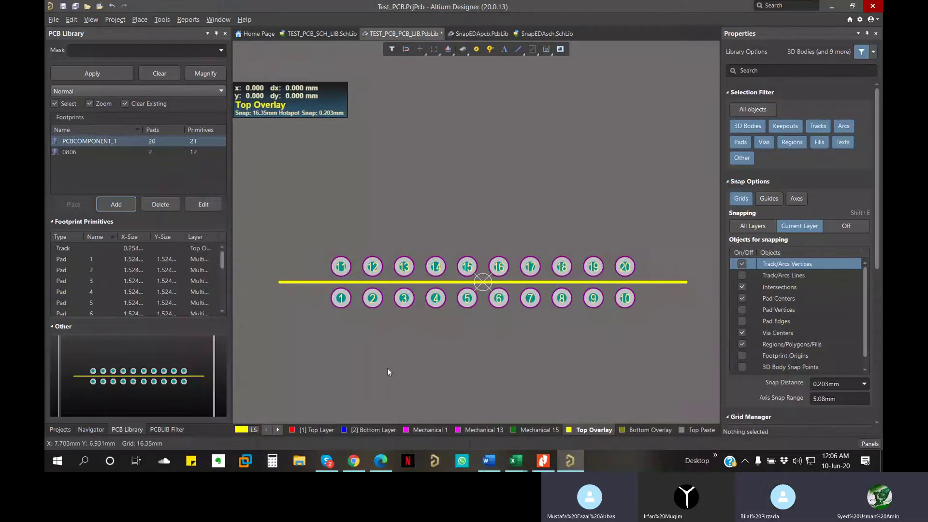
key("ctrl+shift+g")
type("4.1")
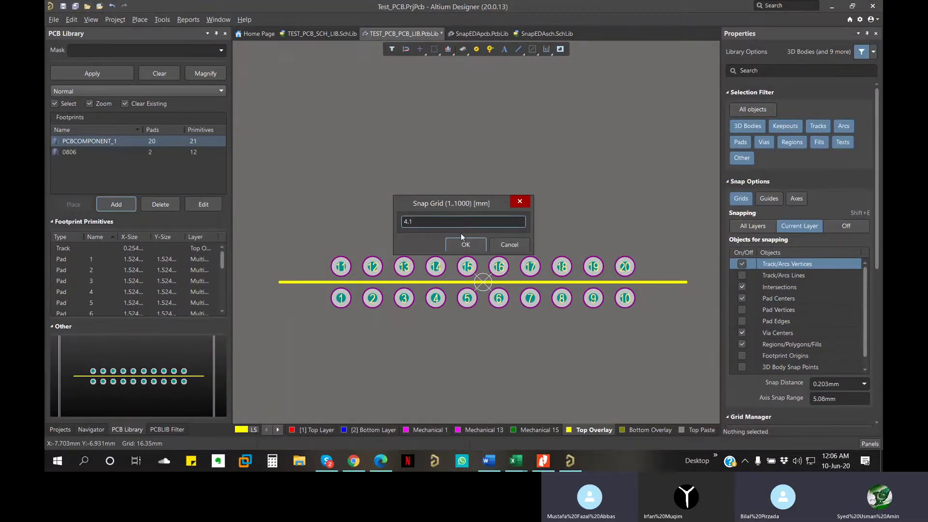
key("Return")
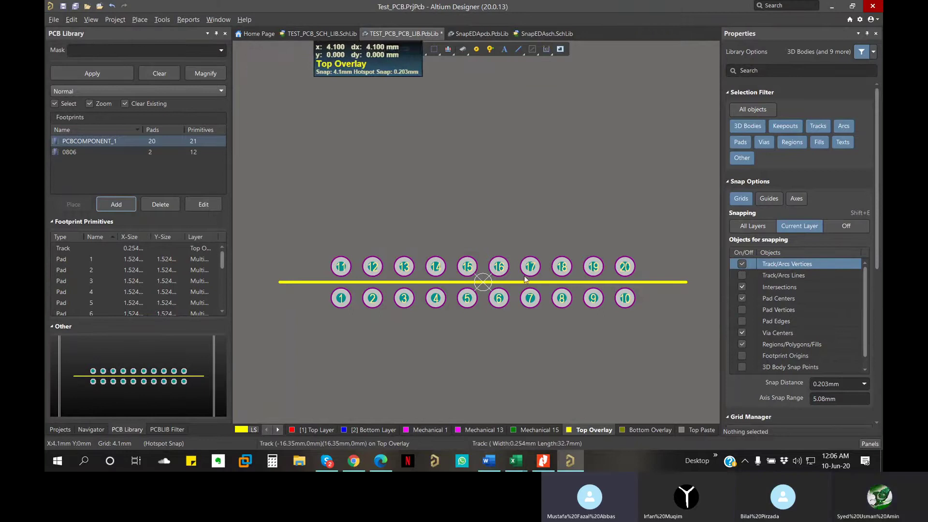
key("ctrl+shift+g")
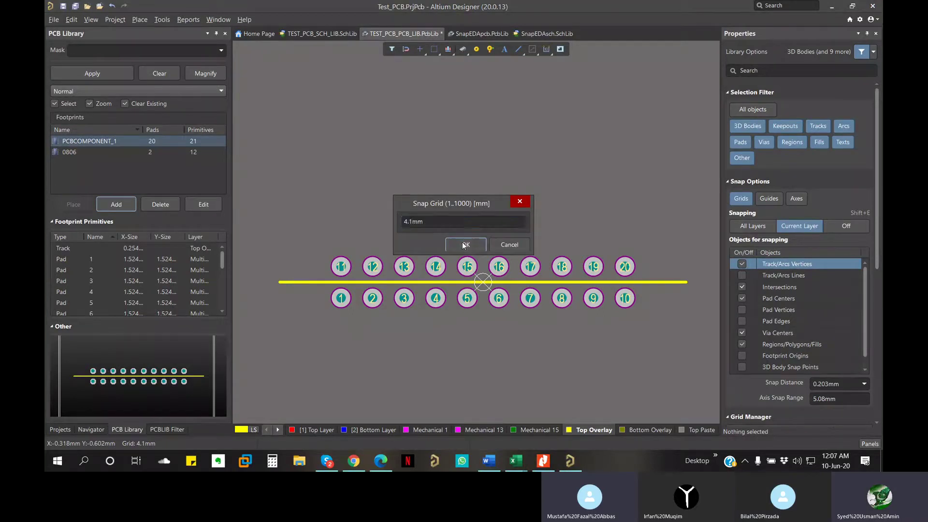
key("Return")
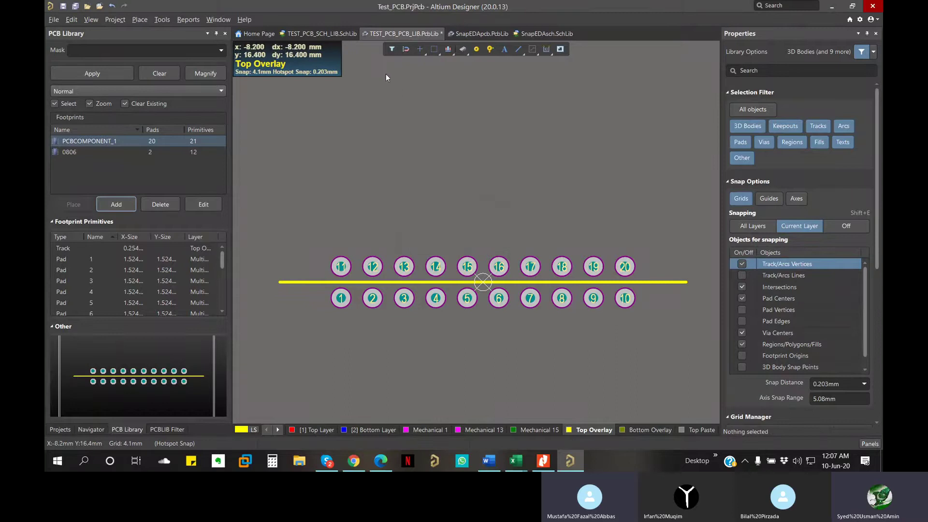
Draw a 4.1 mm vertical Top Overlay line from the reference point down between pads 5 and 6.
left_click(140, 20)
left_click(160, 136)
left_click(483, 282)
left_click(481, 323)
right_click(480, 326)
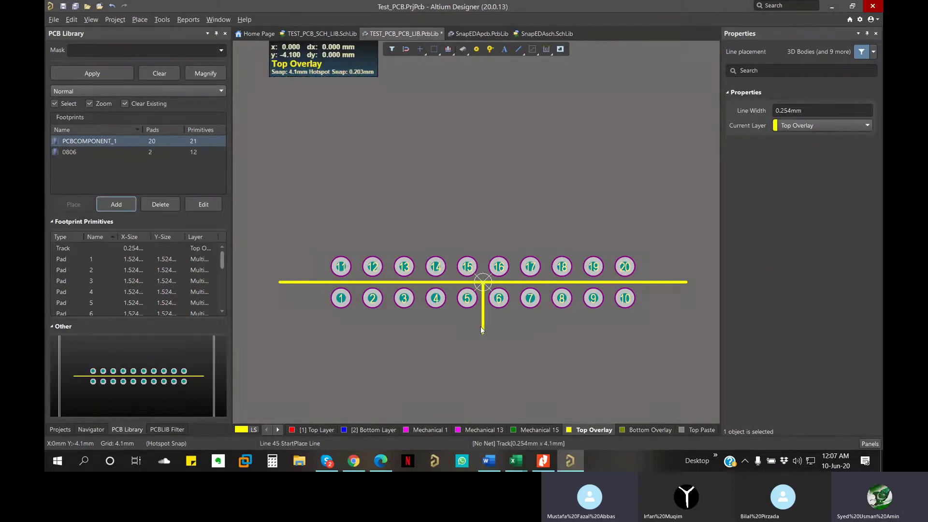
Draw a 4.1 mm vertical line from the reference point up between pads 15 and 16, and finish line placement.
left_click(482, 282)
left_click(480, 246)
right_click(479, 245)
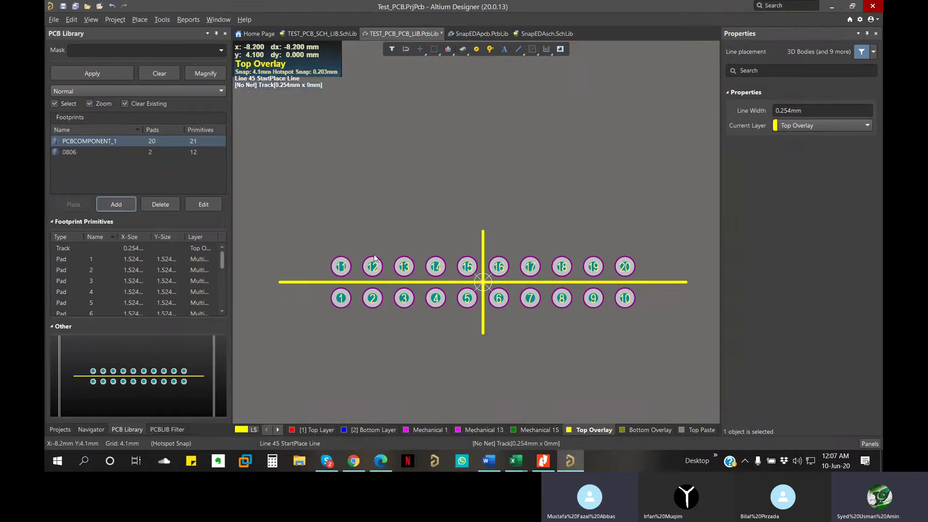
right_click(464, 245)
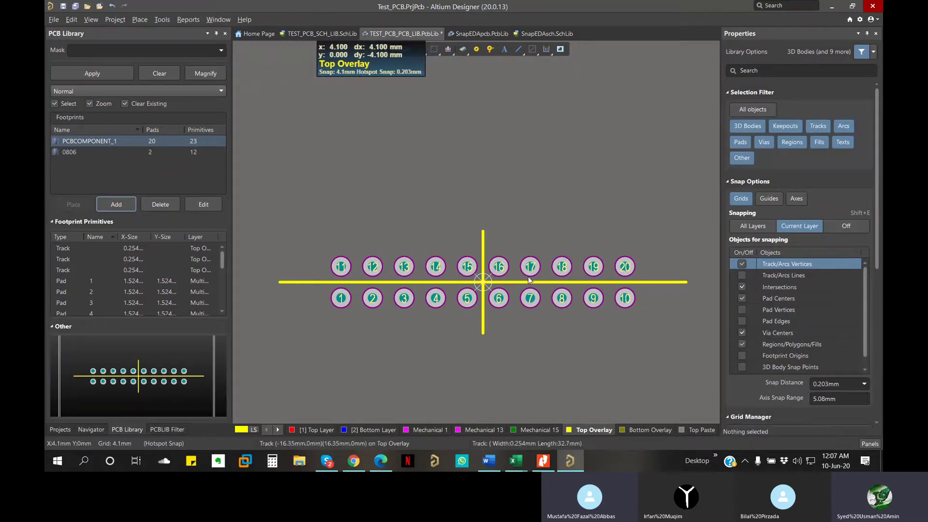
Move the 8.2 mm vertical line to the end of the horizontal line beside pads 1 and 11.
left_click(483, 314)
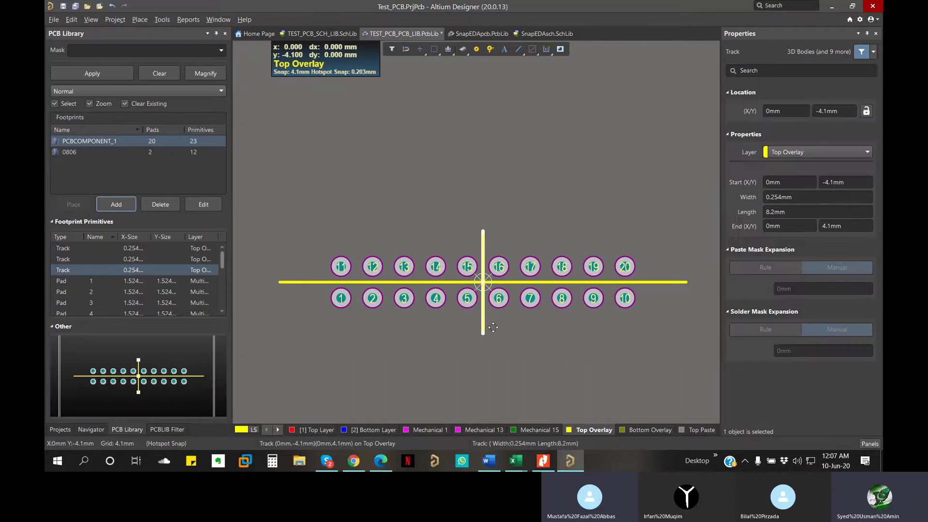
left_click(484, 312)
left_click(484, 315)
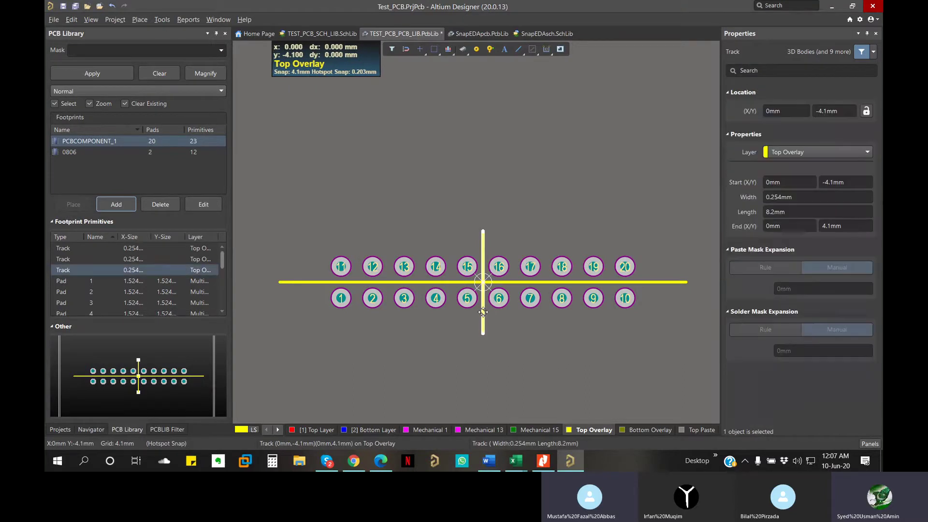
left_click(483, 317)
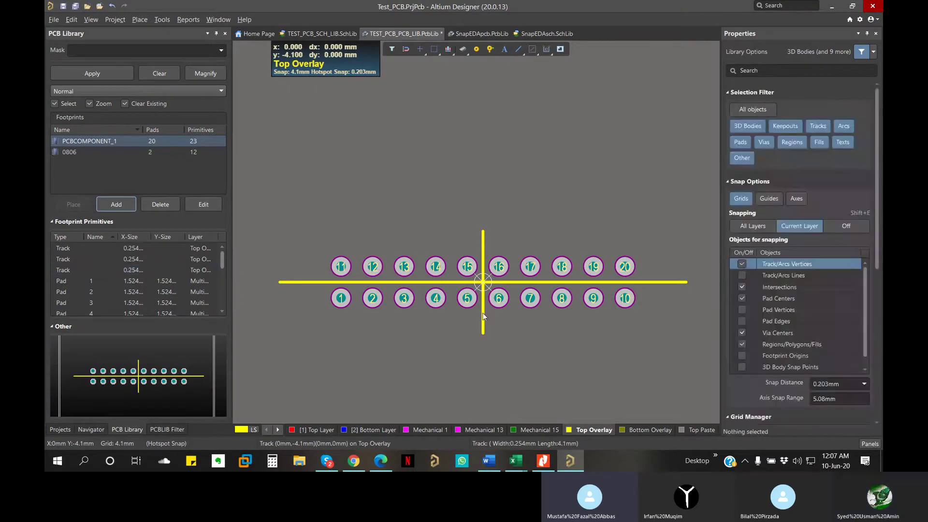
left_click_drag(483, 317, 290, 321)
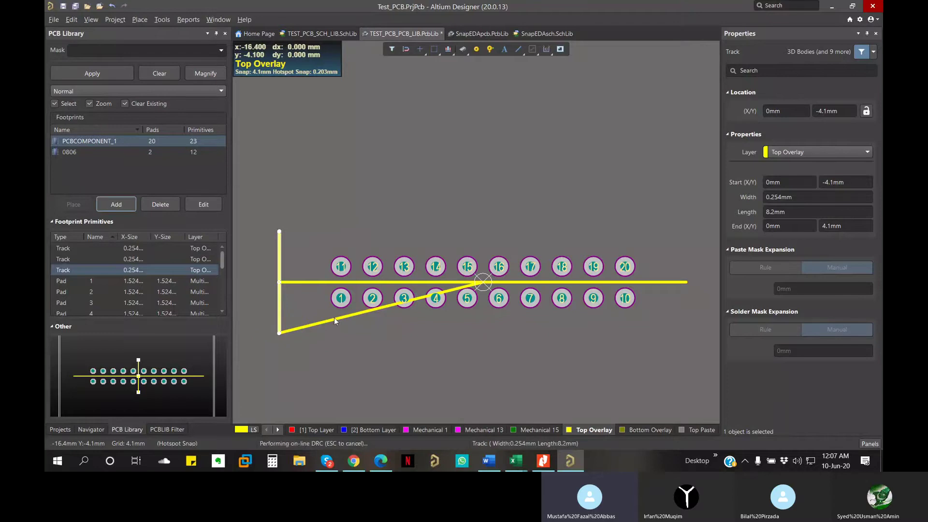
left_click(450, 294)
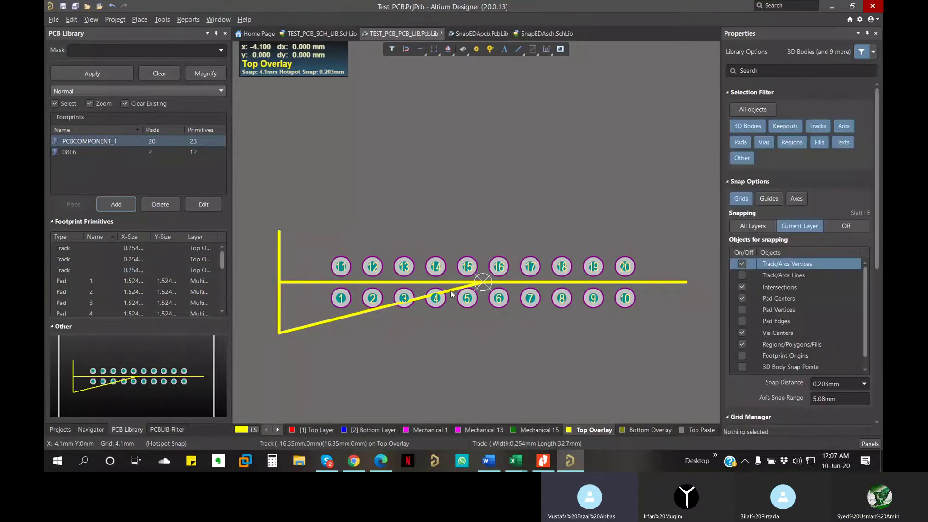
Delete the diagonal Top Overlay track and move the 32.7 mm horizontal line down to the lower end of the vertical line.
left_click(452, 293)
key("Delete")
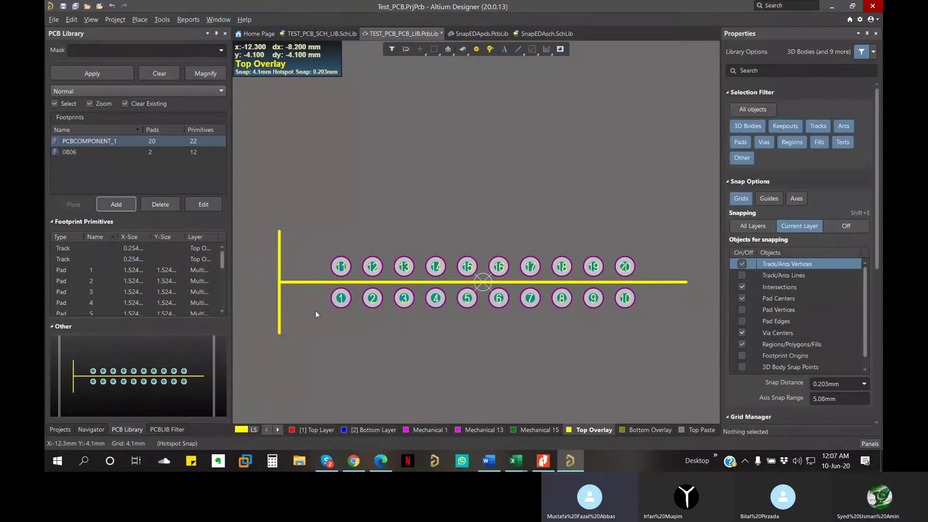
left_click(279, 306)
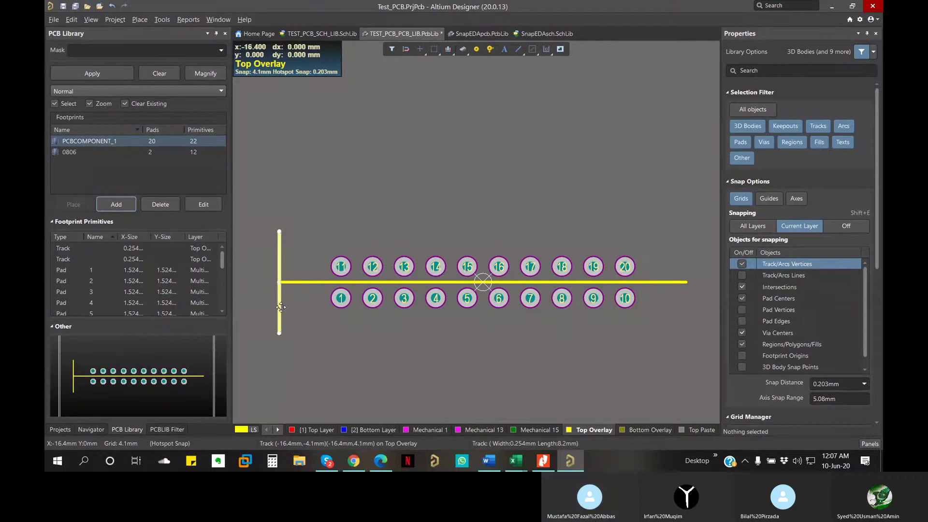
left_click(305, 288)
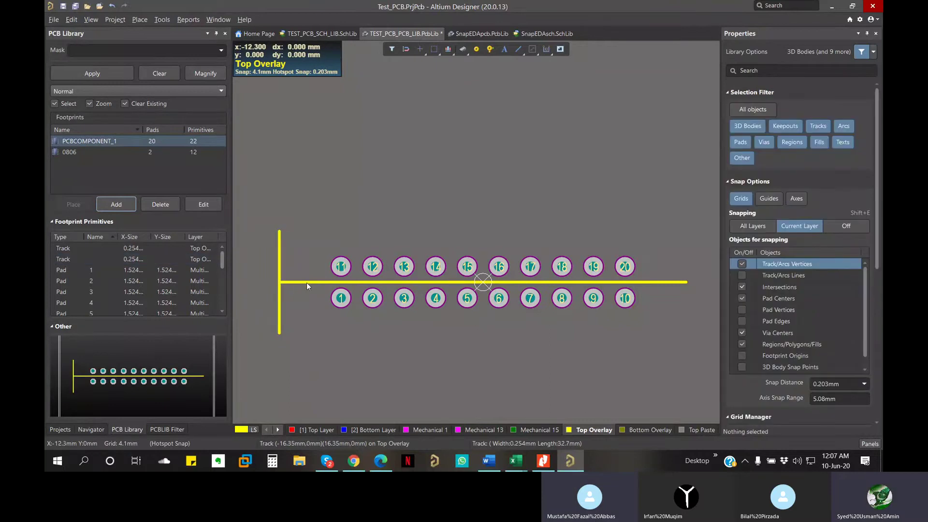
left_click_drag(307, 283, 310, 333)
Copy the 32.7 mm horizontal line and paste it at the upper end of the vertical line, above pads 11 to 20.
left_click(503, 334)
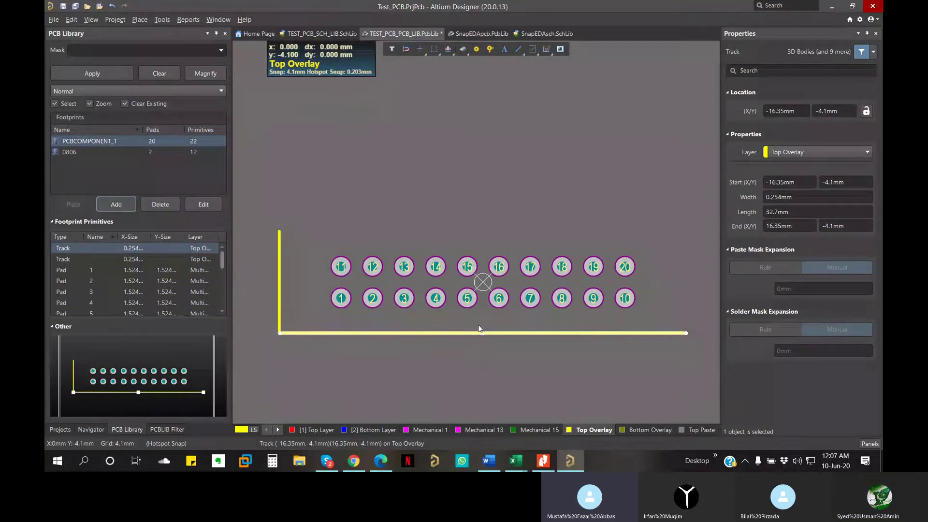
key("ctrl+v")
left_click(484, 234)
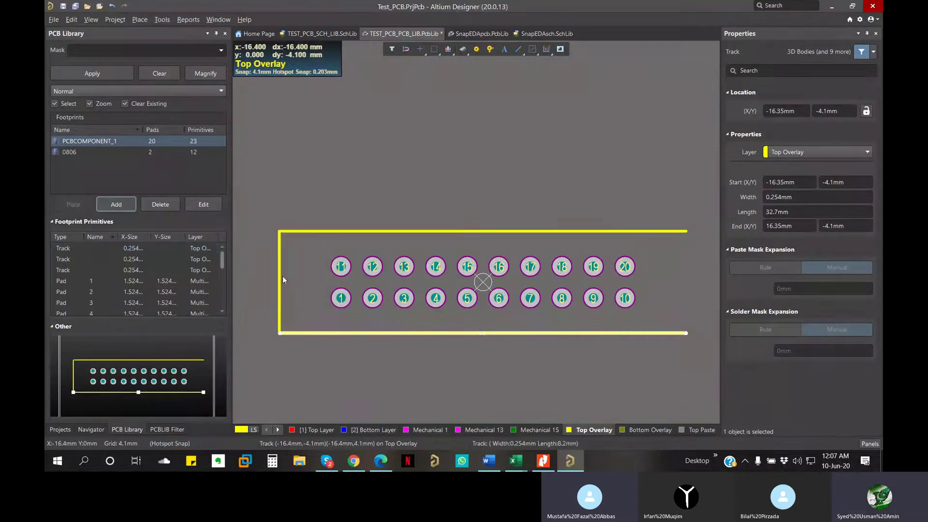
Copy the 8.2 mm vertical line and paste it beside pads 10 and 20 to close the Top Overlay outline.
left_click(283, 266)
left_click(282, 257)
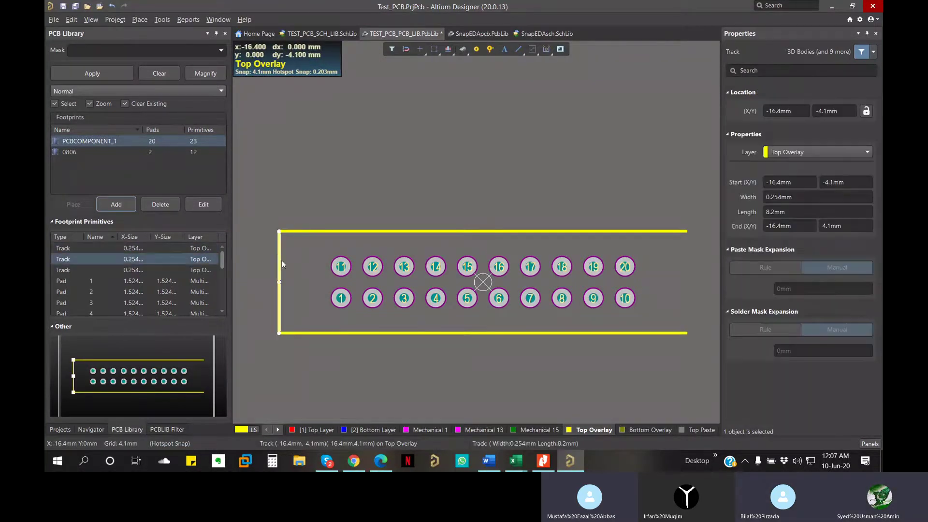
key("ctrl+c")
left_click(281, 278)
key("ctrl+v")
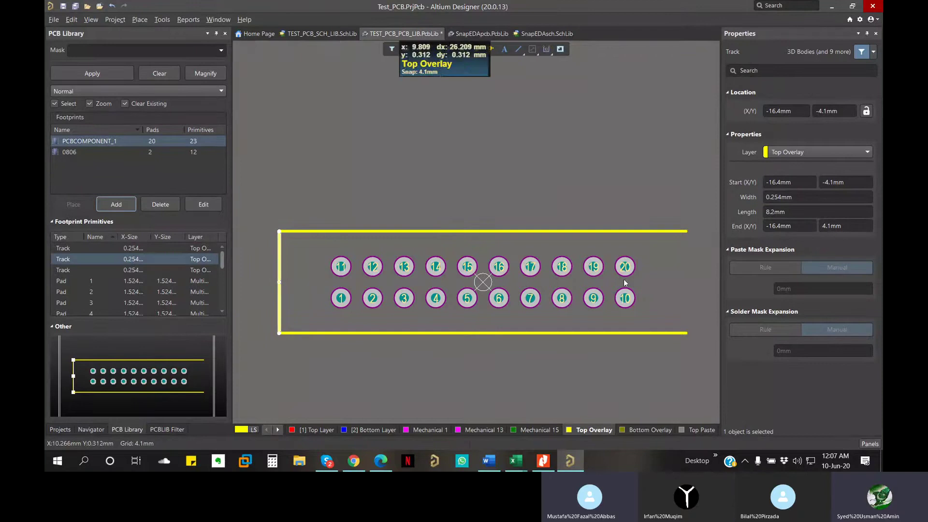
left_click(688, 284)
left_click(656, 285)
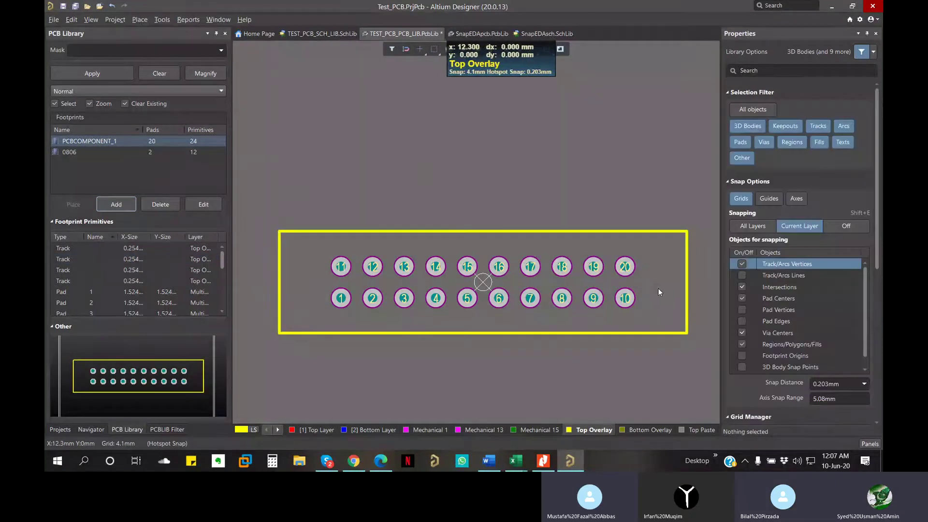
Save the PCB library with the completed Top Overlay outline.
right_click_drag(528, 358, 508, 332)
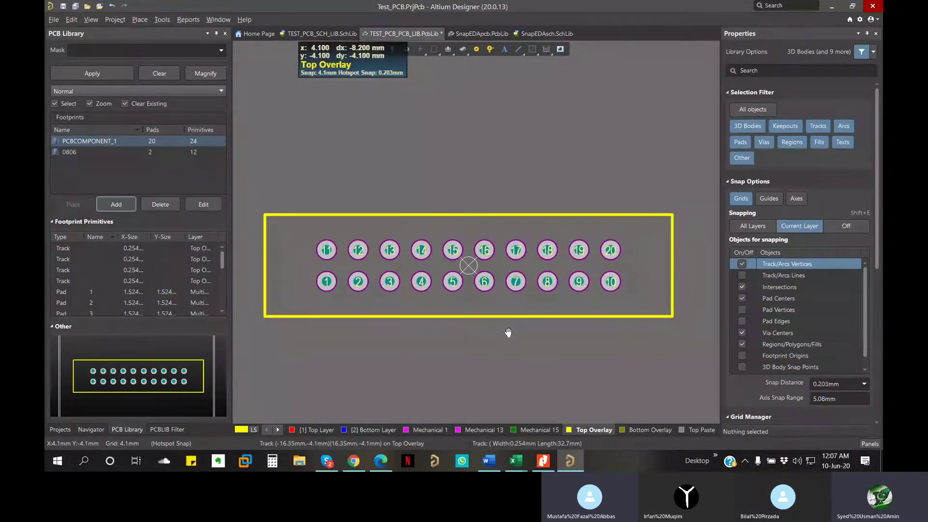
scroll(472, 285, "down", 2, "ctrl")
left_click(507, 339)
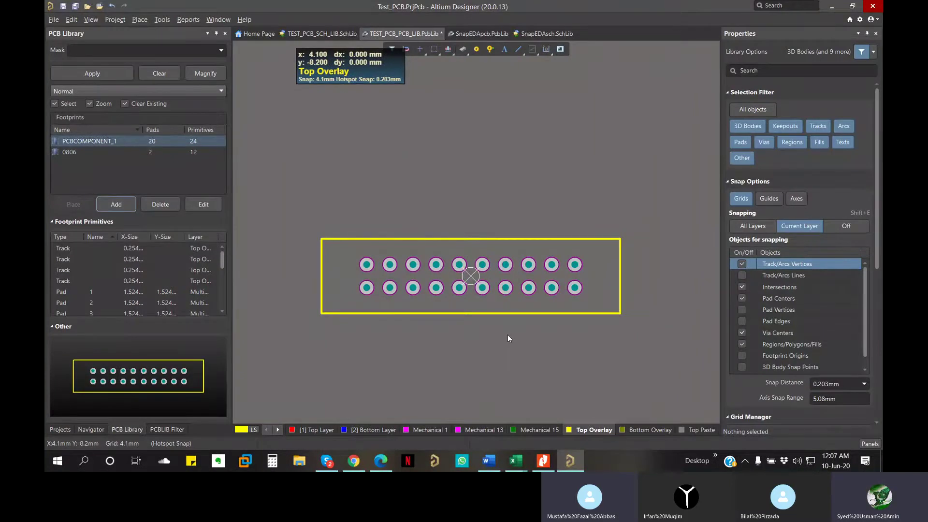
key("ctrl+s")
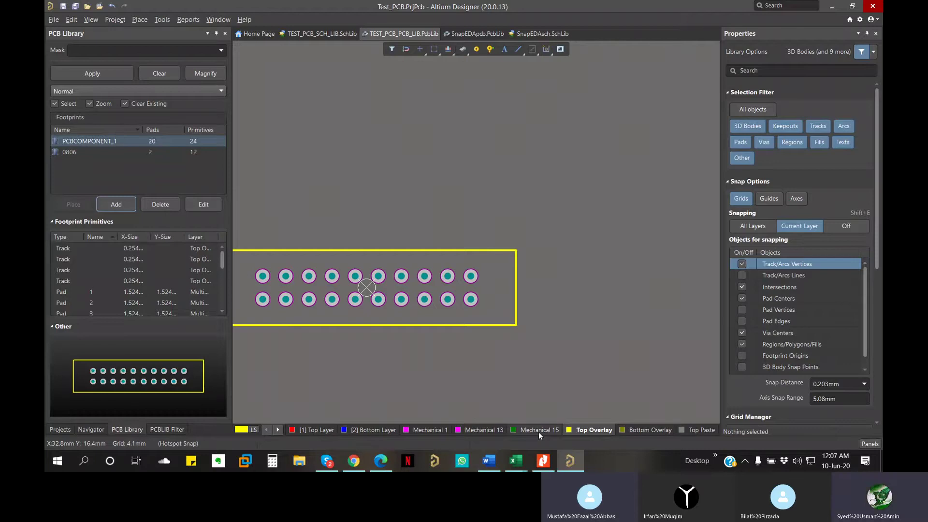
key("alt+Tab")
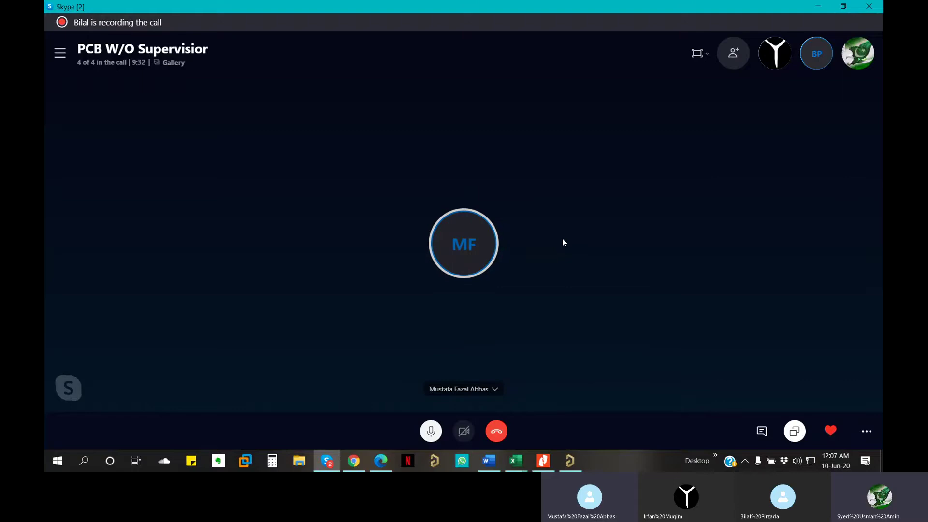
left_click(328, 461)
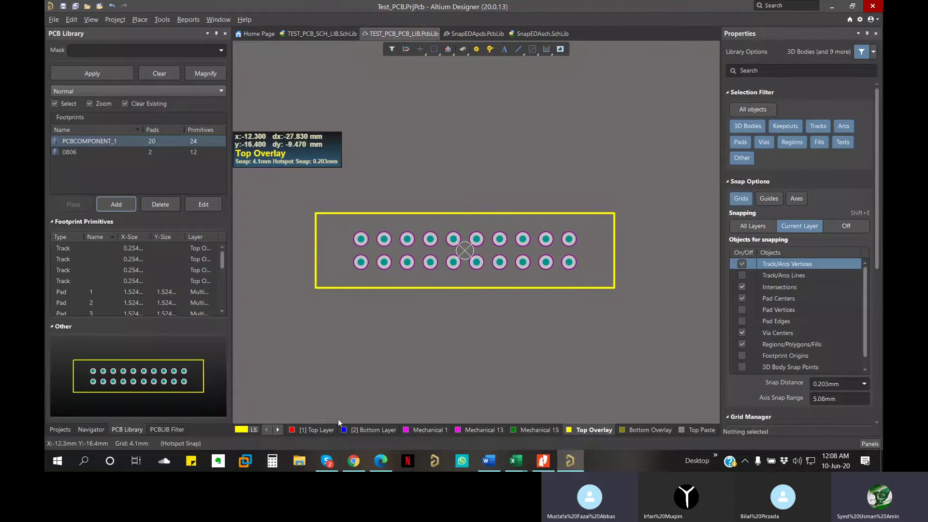
left_click(330, 462)
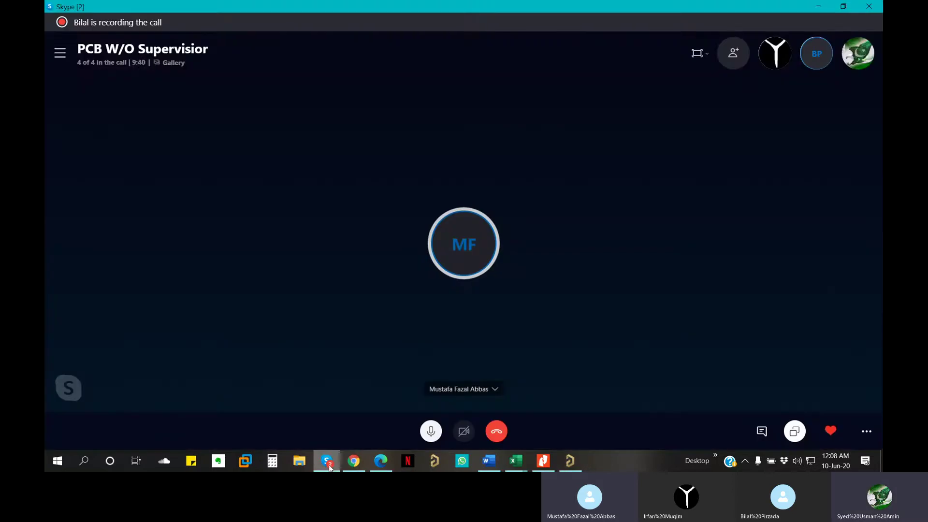
left_click(329, 464)
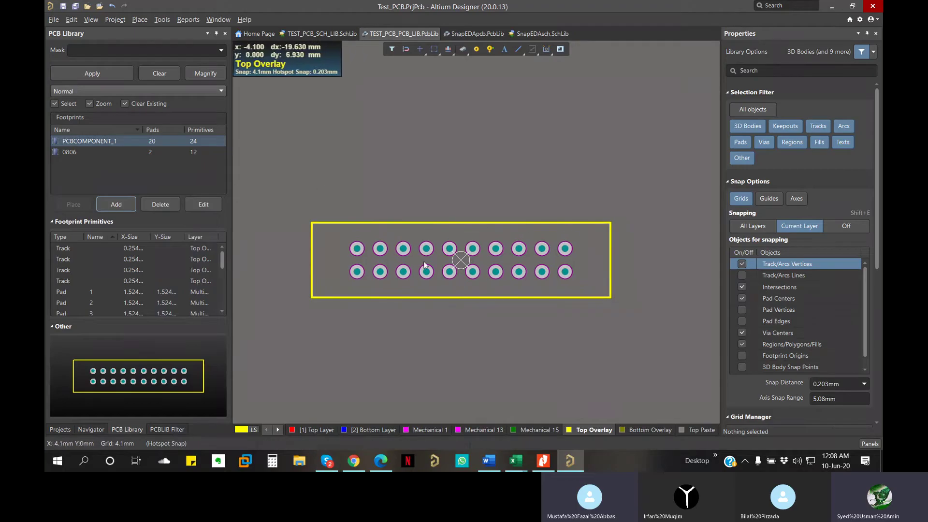
right_click_drag(463, 269, 458, 275)
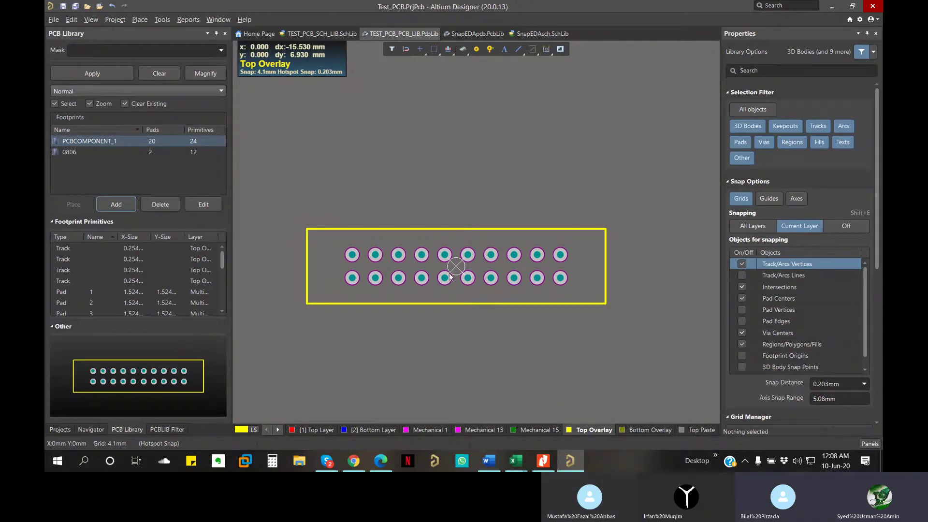
Open the 0806 footprint, make Mechanical 15 the current layer, and inspect the properties of its outer boundary track.
left_click(100, 150)
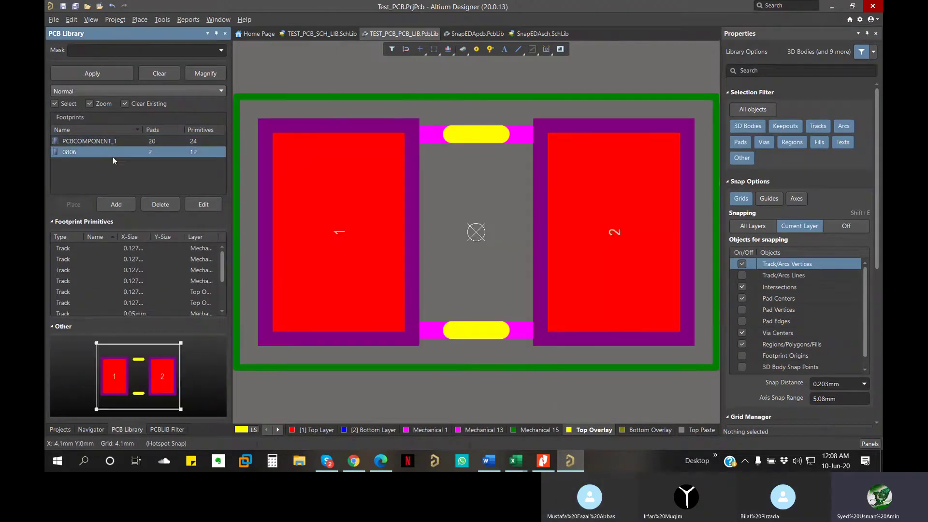
left_click(537, 430)
right_click(526, 430)
left_click(564, 285)
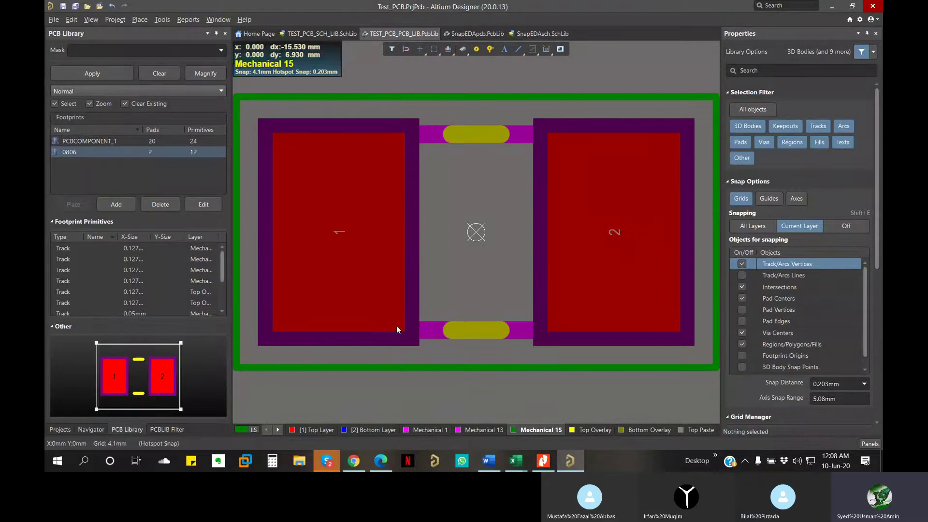
left_click(395, 367)
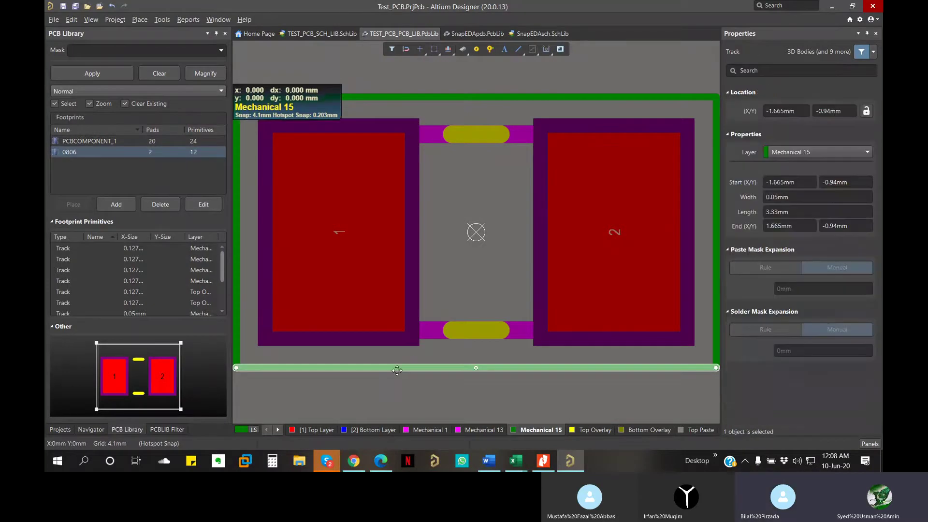
Copy the four Top Overlay outline lines of PCBCOMPONENT_1 from the corner below pad 1, and paste them with that corner at -12.3, -8.2 mm.
left_click(92, 143)
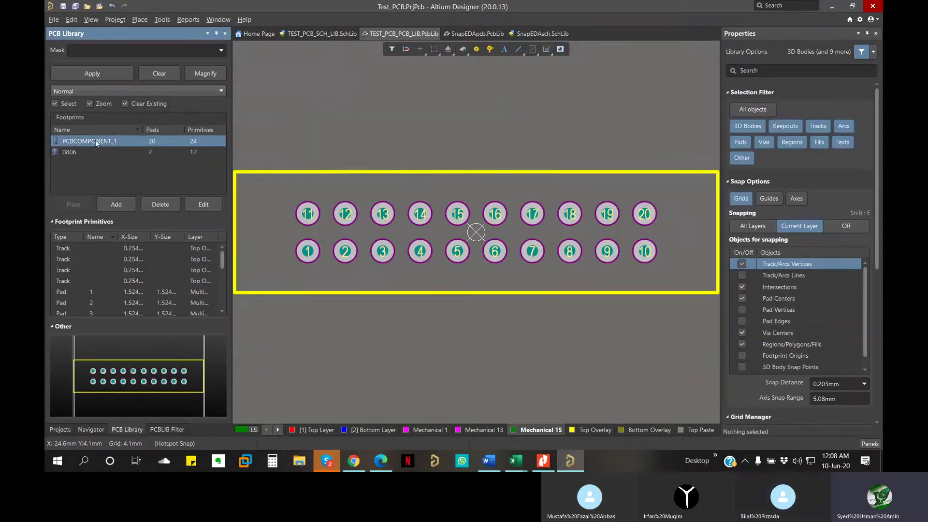
left_click(497, 293)
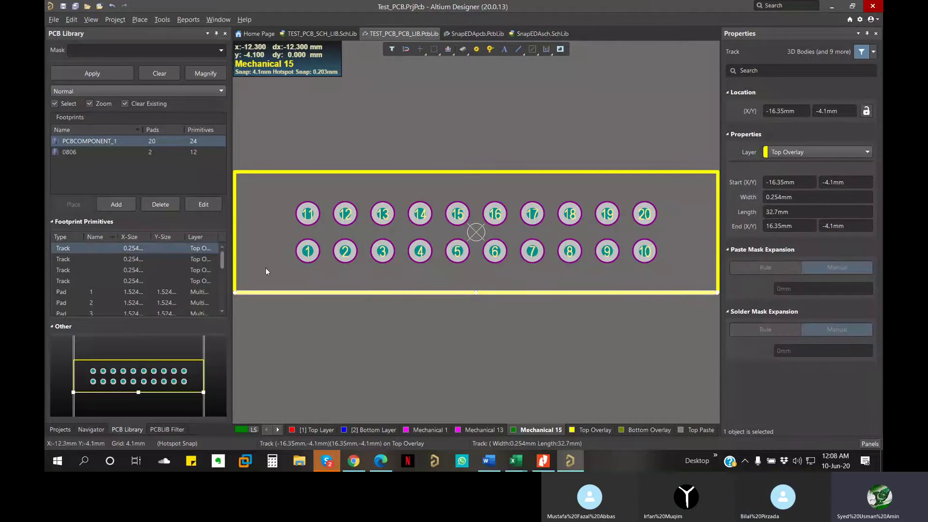
left_click(236, 235, "shift")
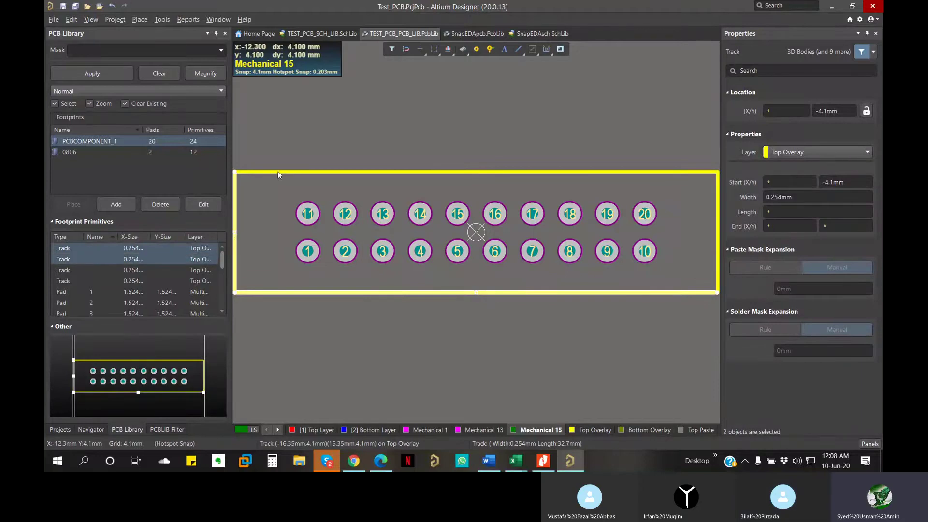
left_click(718, 231, "shift")
left_click(719, 232, "shift")
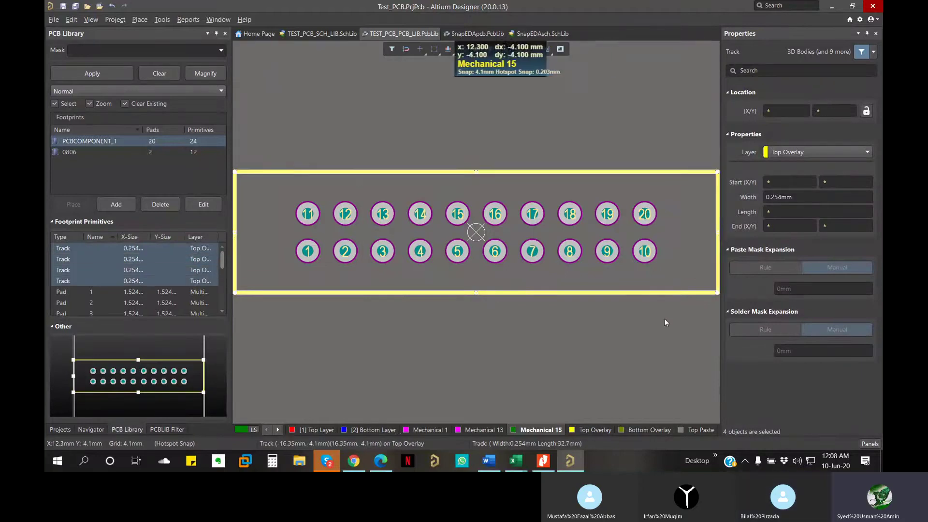
key("ctrl+c")
left_click(246, 291)
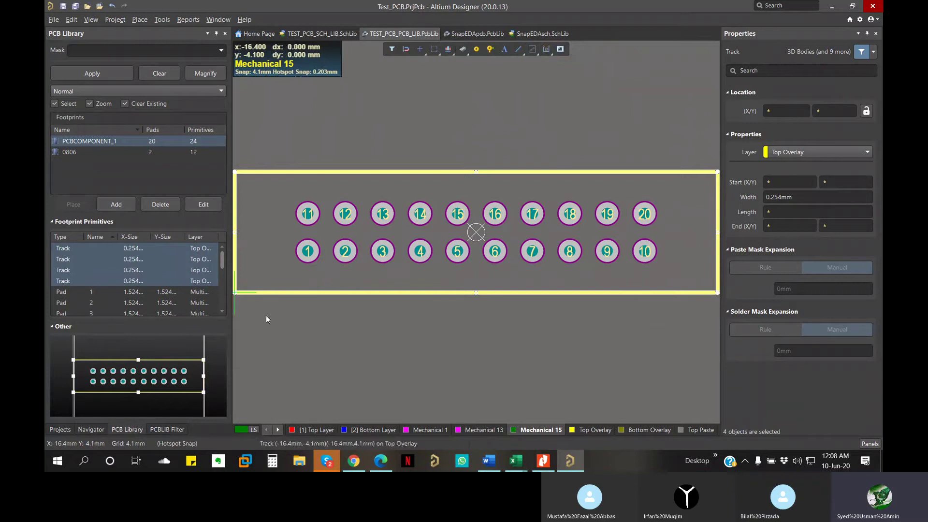
key("ctrl+v")
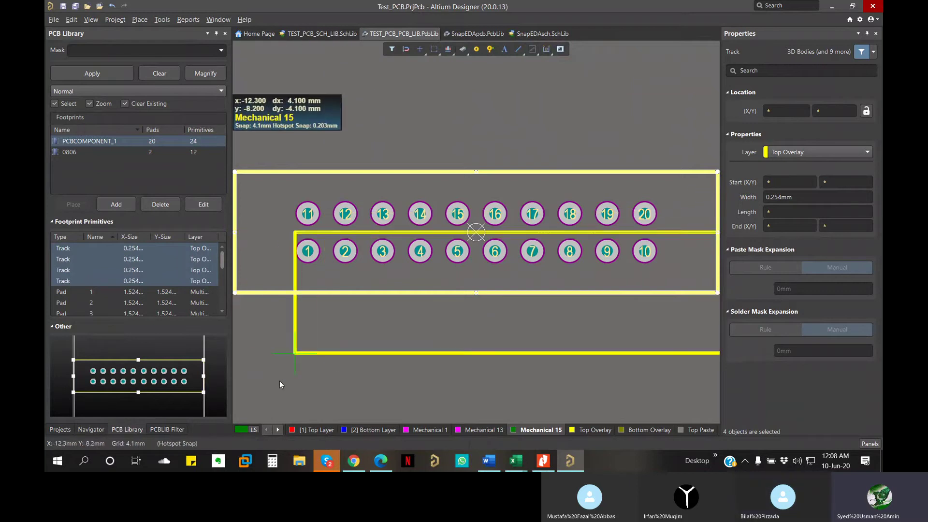
left_click(303, 373)
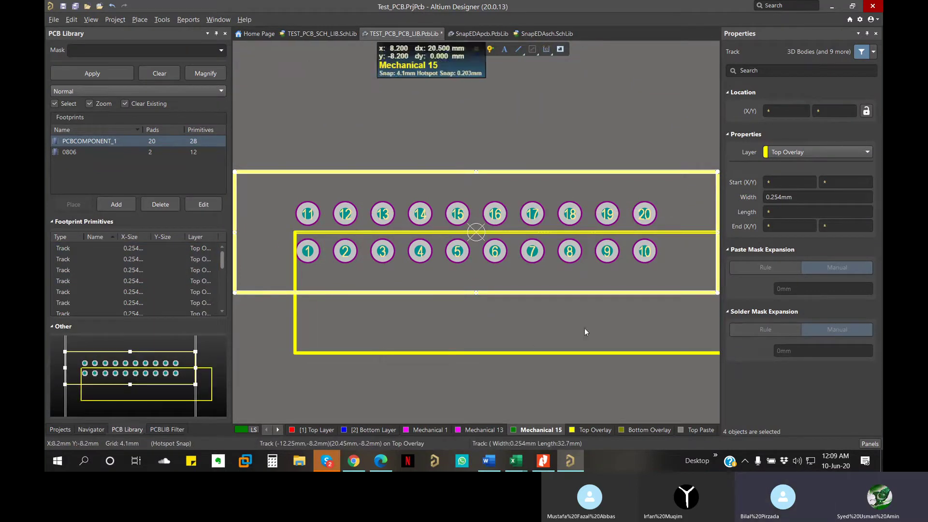
Select all four lines of the pasted, offset outline and change their layer to Mechanical 15.
left_click(448, 353)
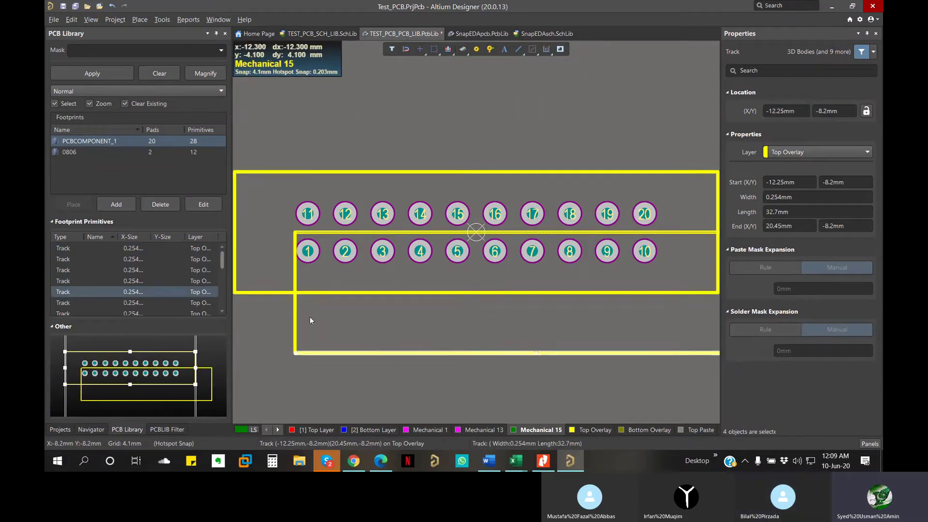
left_click(408, 232, "shift")
right_click_drag(593, 373, 464, 366)
left_click(647, 309, "shift")
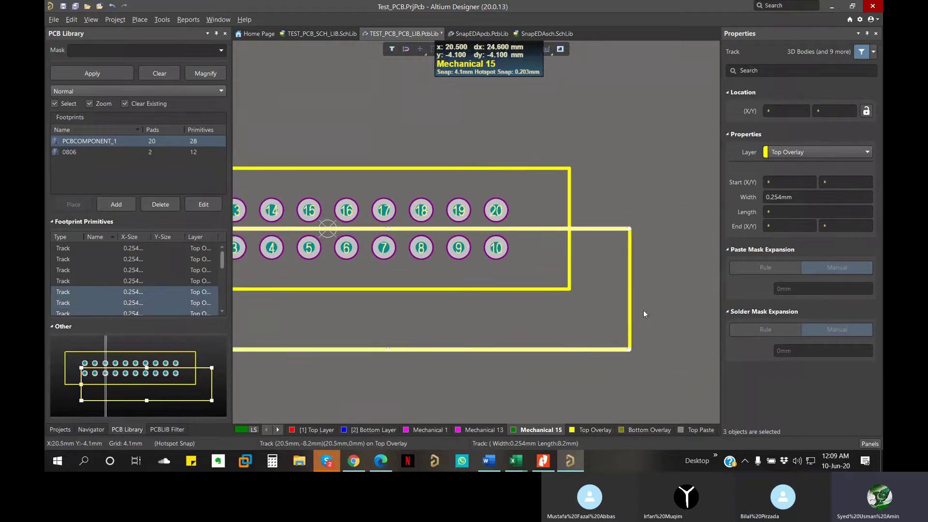
right_click_drag(512, 294, 598, 312)
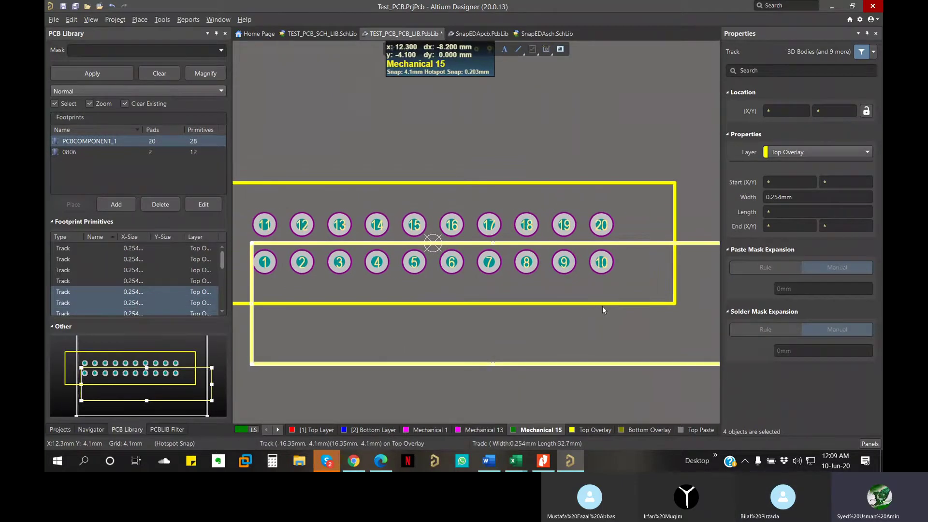
left_click(794, 152)
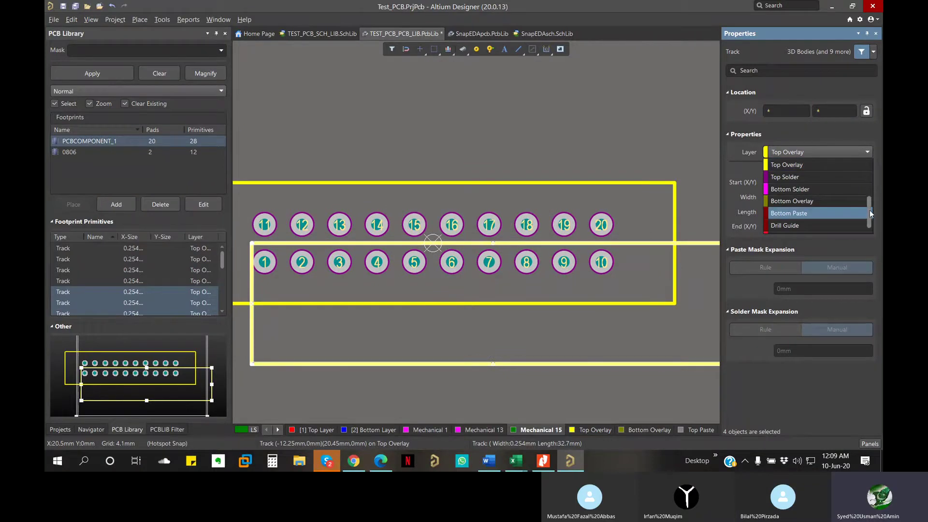
left_click_drag(870, 210, 867, 183)
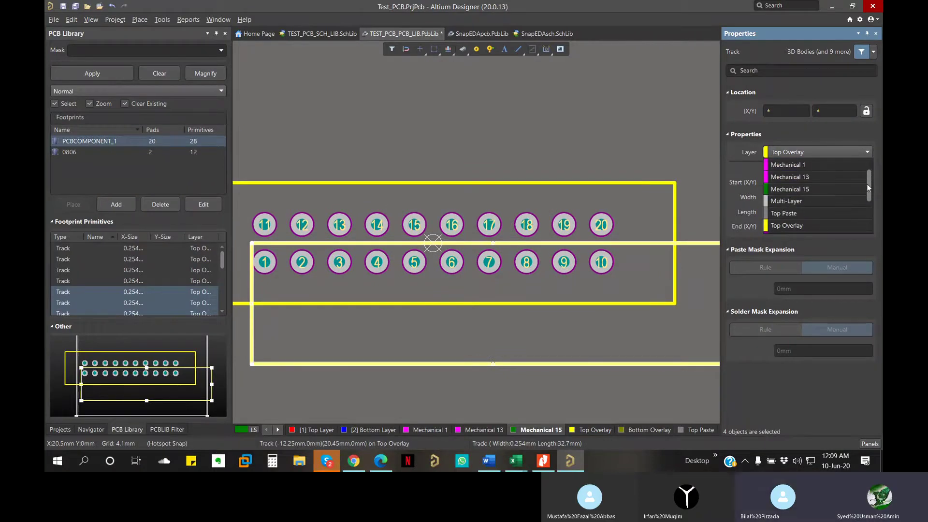
left_click(787, 189)
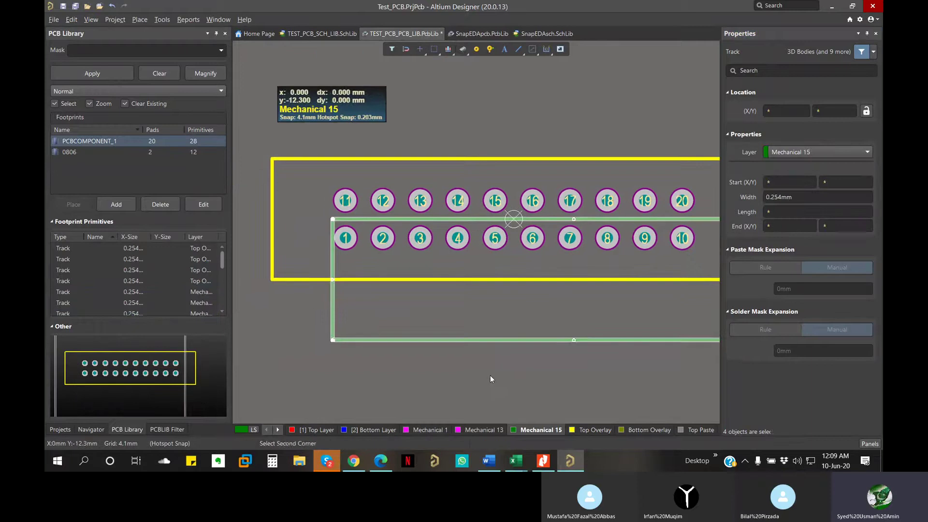
left_click(479, 382)
Select all four lines of the offset Mechanical 15 outline and move them by -4.1, 4.1 mm to coincide with the Top Overlay outline.
right_click_drag(546, 315, 440, 296)
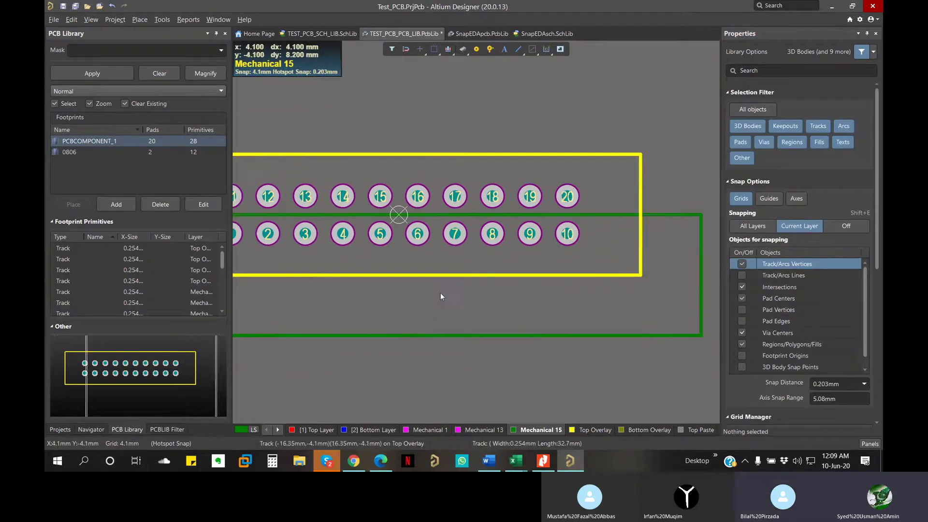
scroll(440, 297, "down", 2, "ctrl")
left_click(398, 317)
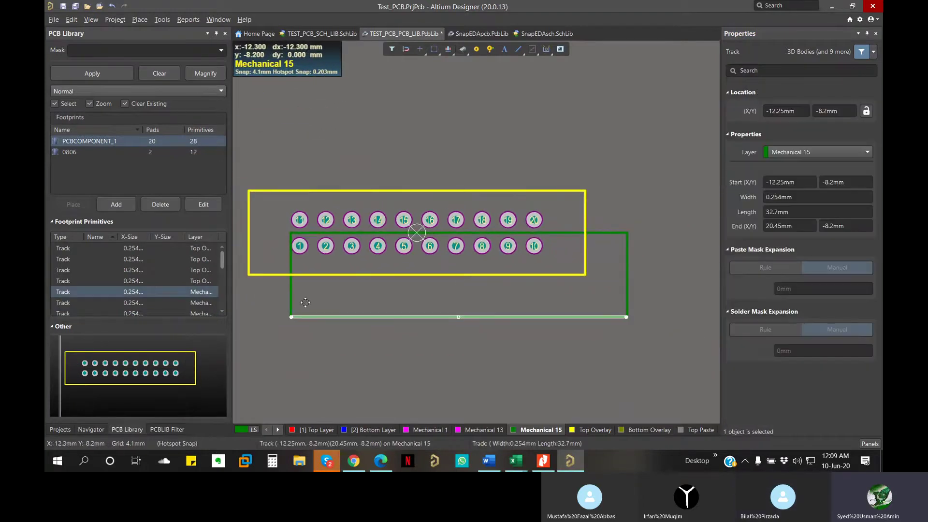
left_click(291, 302, "shift")
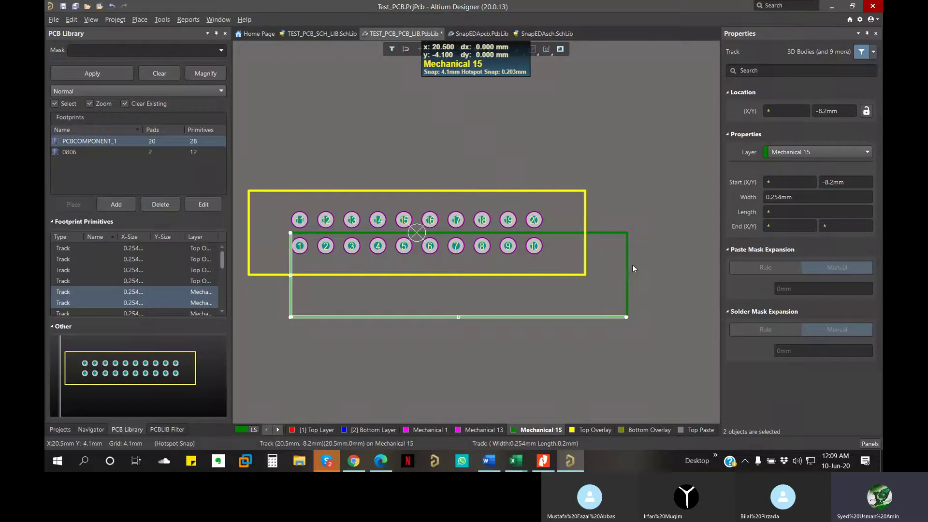
left_click(627, 249, "shift")
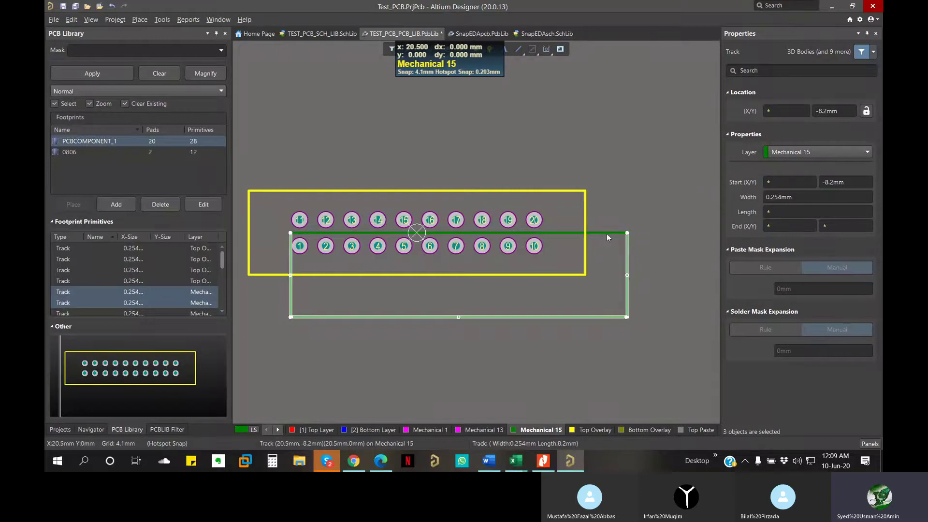
left_click(608, 234, "shift")
left_click_drag(607, 234, 584, 209)
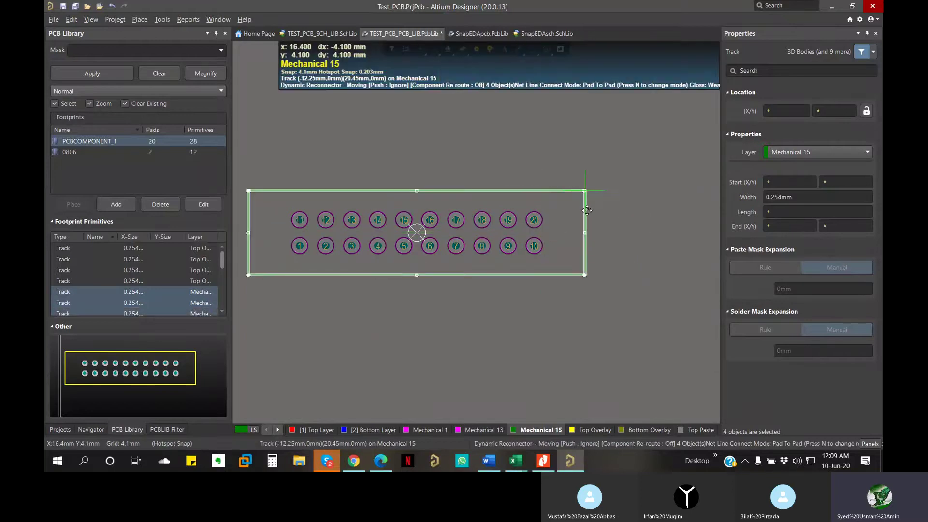
left_click(472, 338)
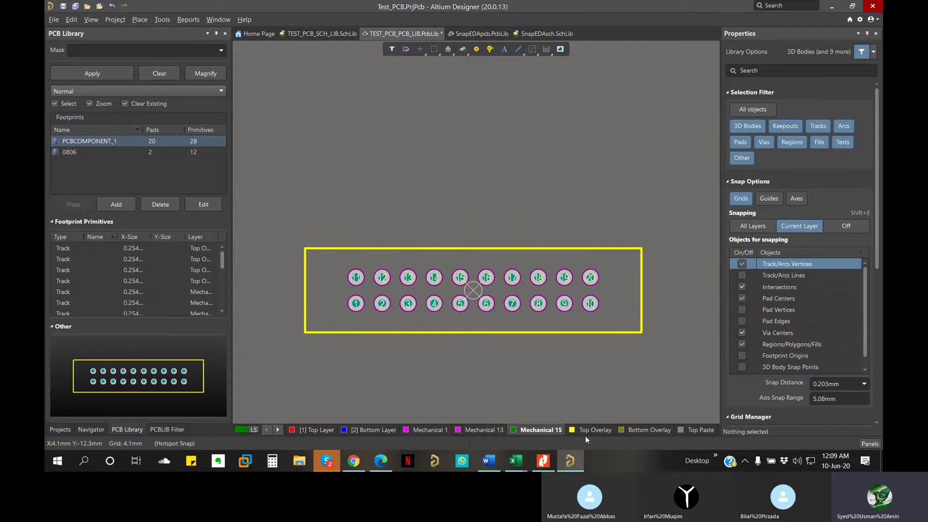
Highlight the Mechanical 15 layer to check the boundary, restore the normal layer display, and save the PCB library.
right_click(542, 431)
left_click(469, 340)
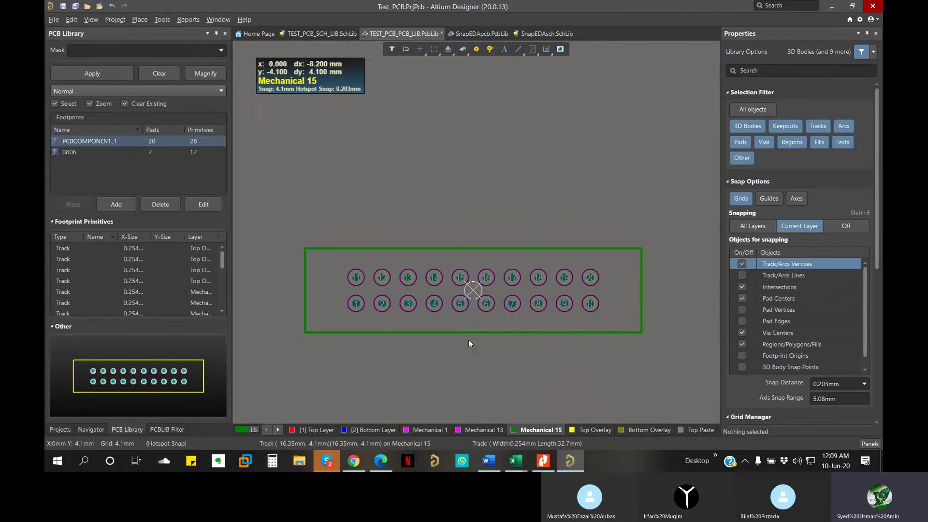
scroll(474, 333, "up", 1, "ctrl")
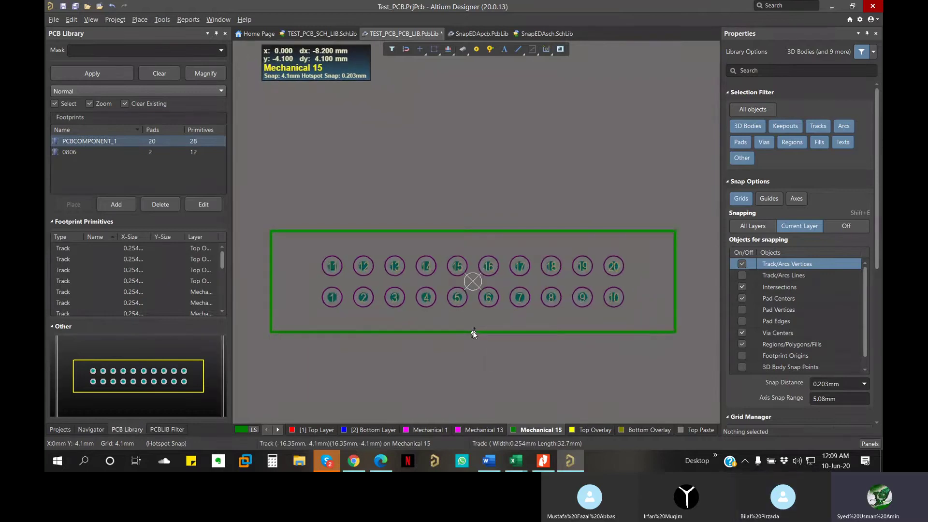
scroll(474, 333, "up", 1, "ctrl")
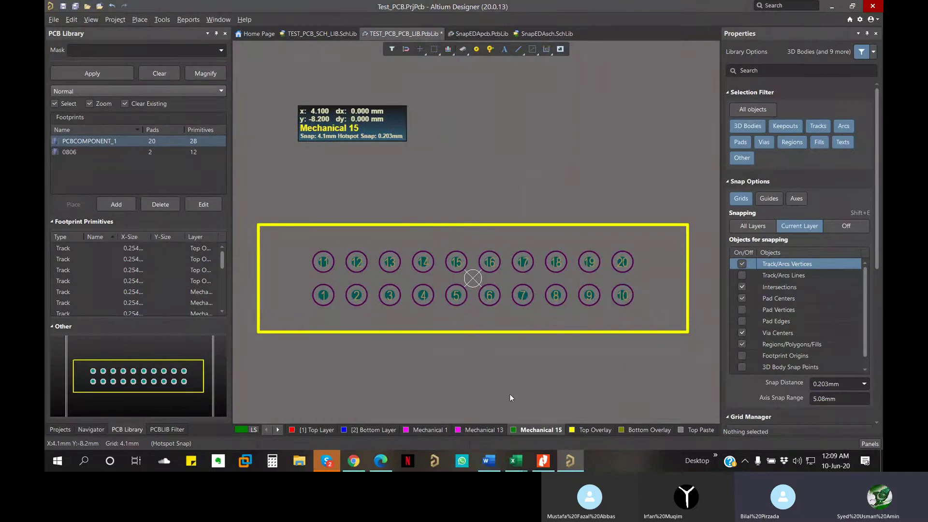
right_click(540, 430)
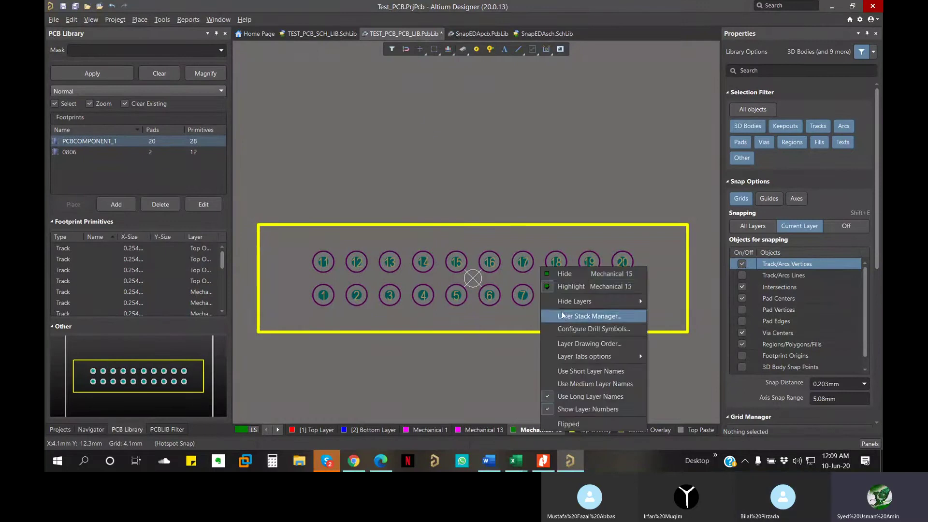
left_click(582, 287)
right_click(588, 429)
left_click(566, 379)
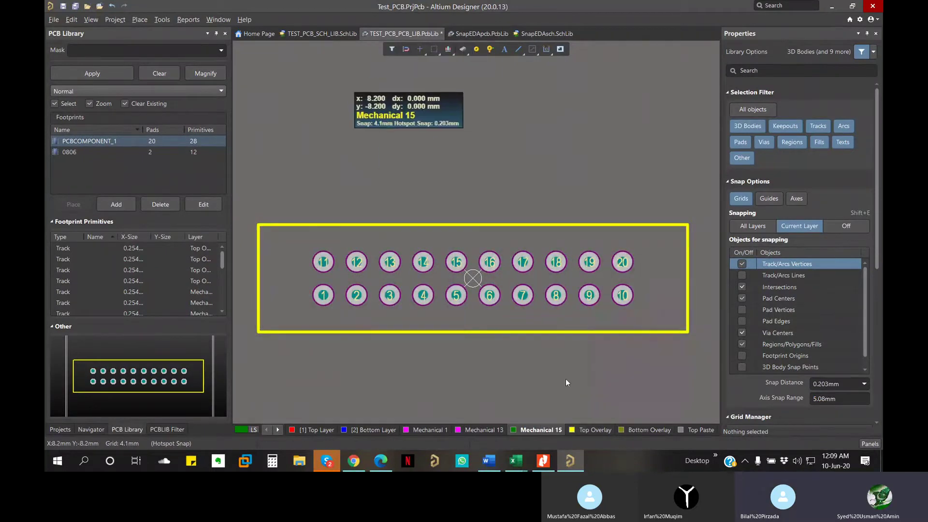
key("ctrl+s")
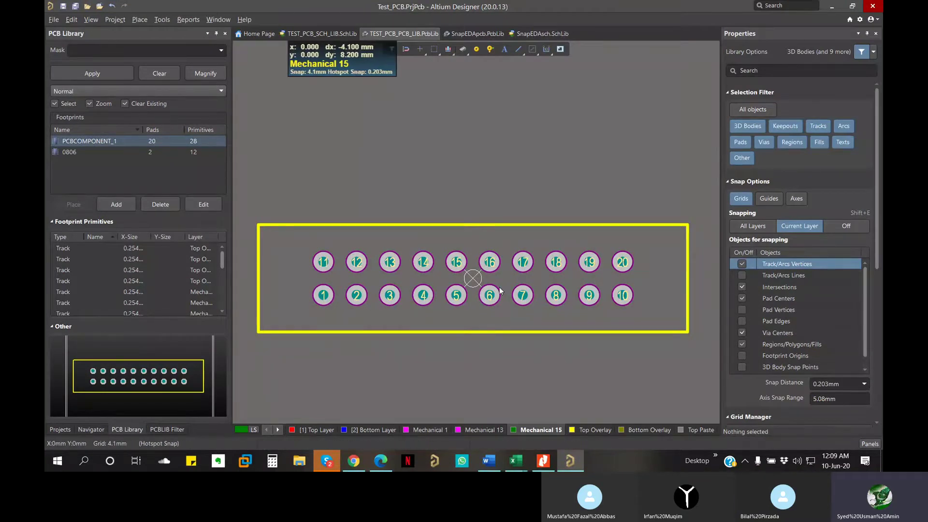
Examine the footprint's pads and outline in 3D layout mode from an angle and from directly above, and return to 2D.
right_click_drag(502, 303, 507, 274)
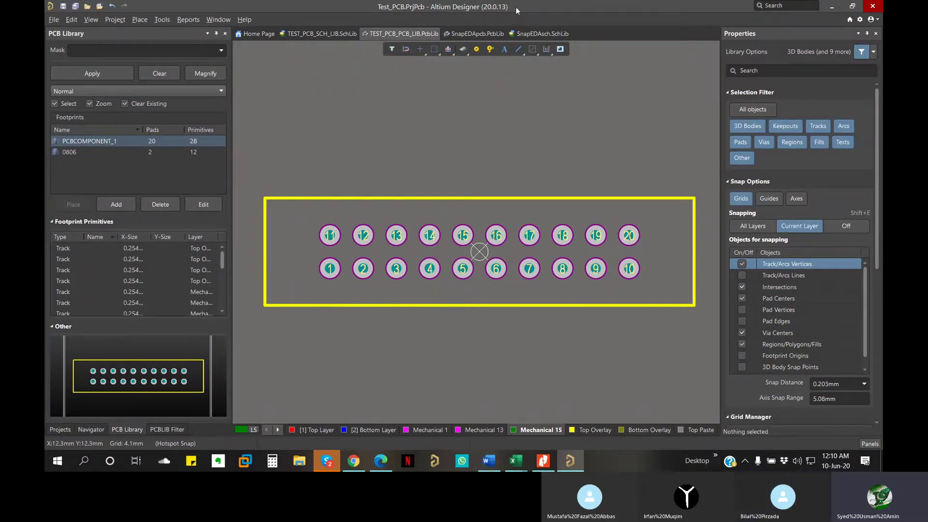
left_click(85, 21)
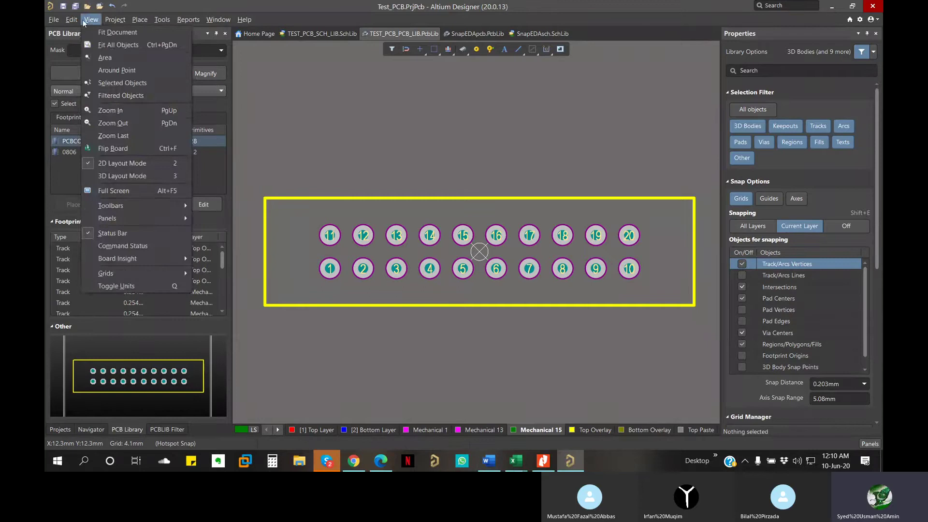
left_click(107, 177)
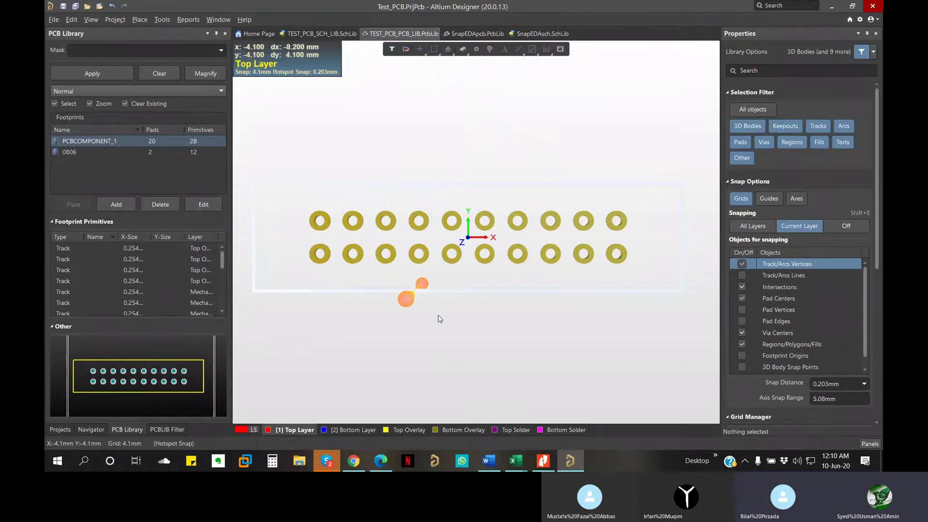
right_click_drag(457, 318, 549, 269, "shift")
key("0")
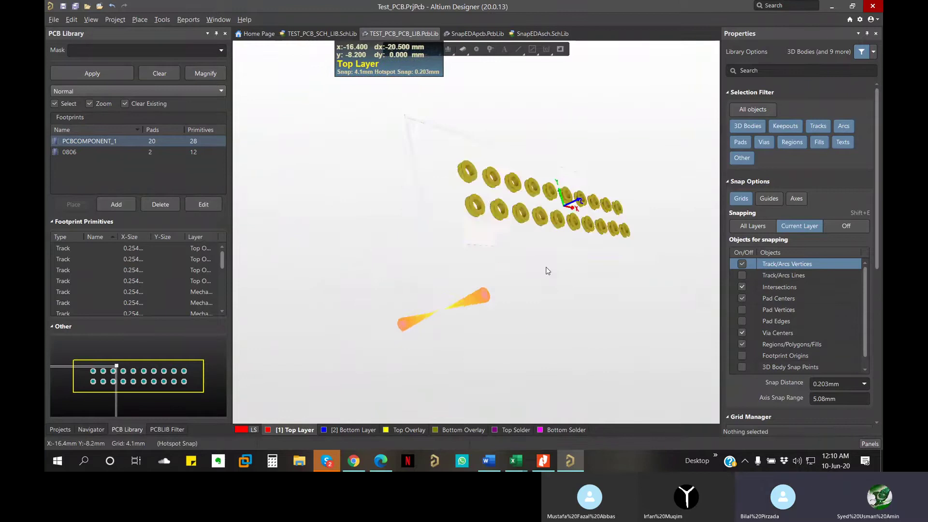
scroll(402, 219, "down", 4, "ctrl")
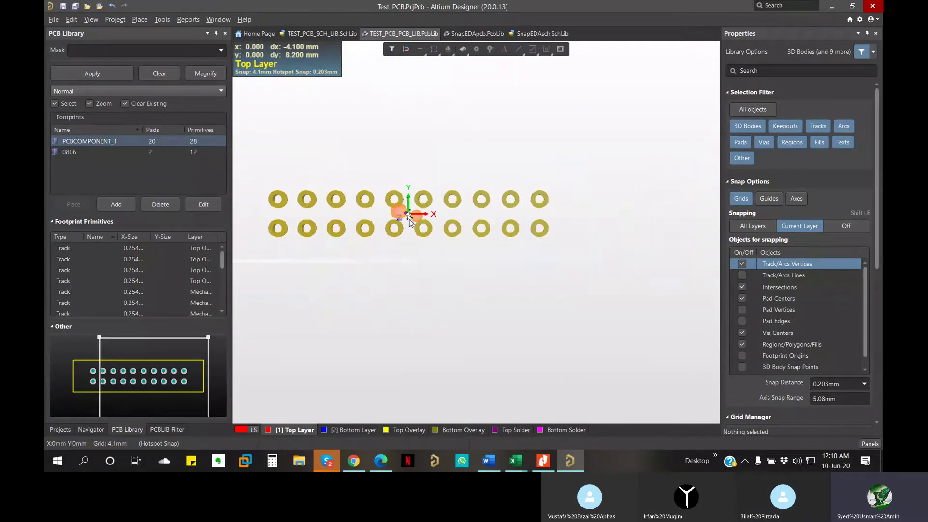
right_click_drag(409, 226, 434, 265)
scroll(440, 237, "up", 2, "ctrl")
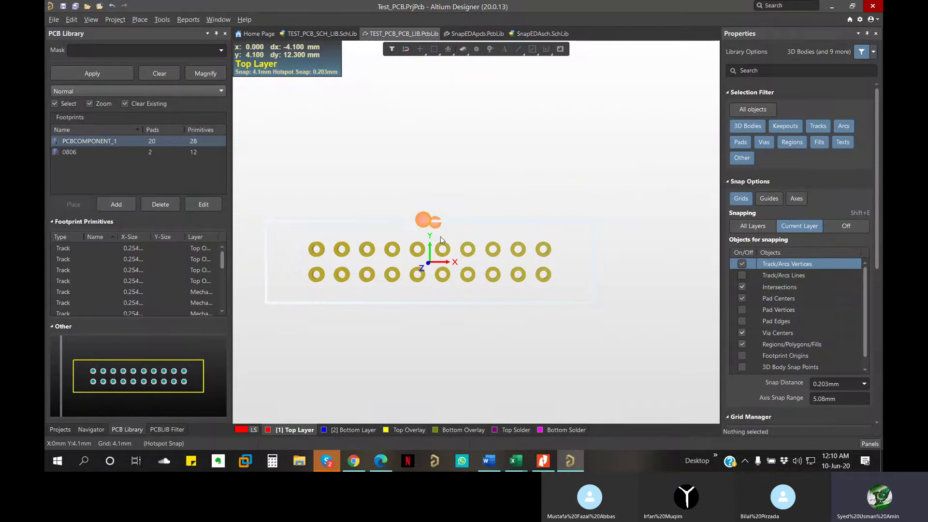
key("2")
key("3")
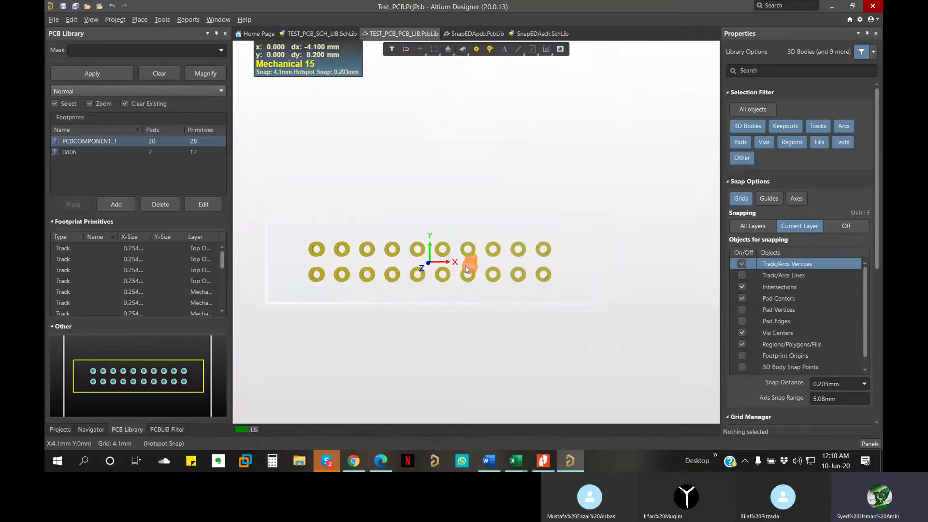
right_click_drag(428, 264, 473, 263)
scroll(465, 271, "up", 2, "ctrl")
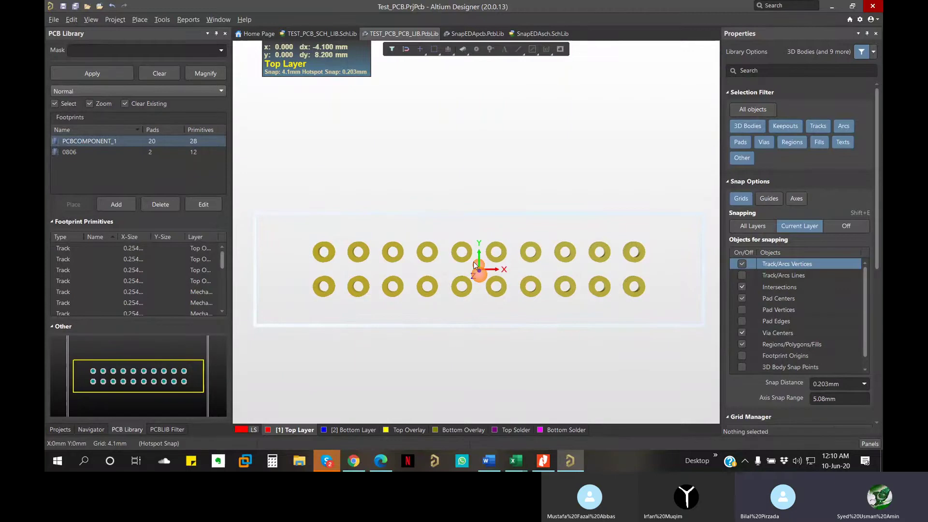
key("2")
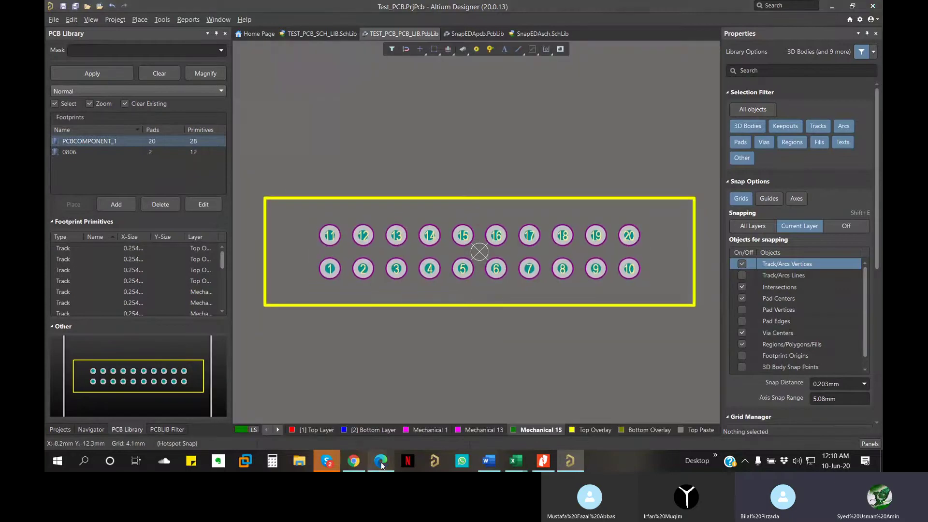
Switch to the browser's Digi-Key product page for the connector and download the XG4C-2031.stp CAD model as XG4C_2031_STEP_2.zip.
left_click(381, 462)
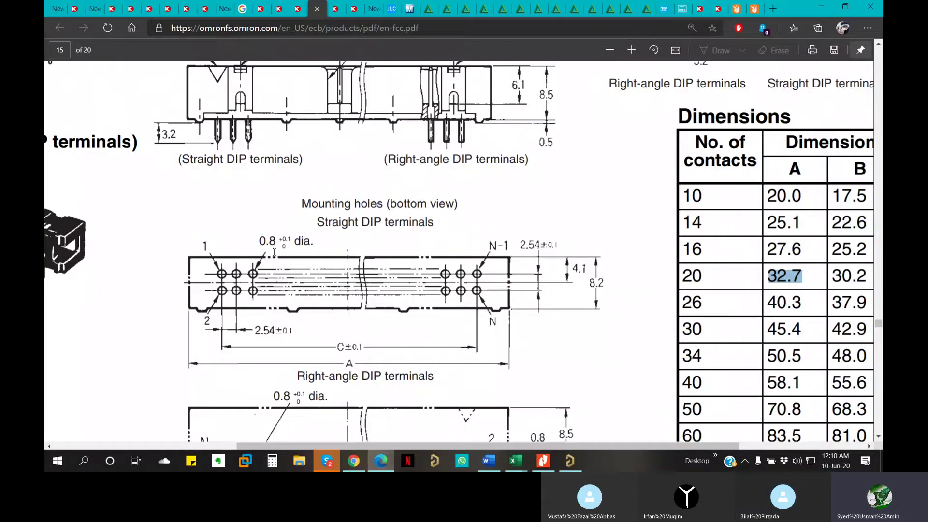
left_click(298, 8)
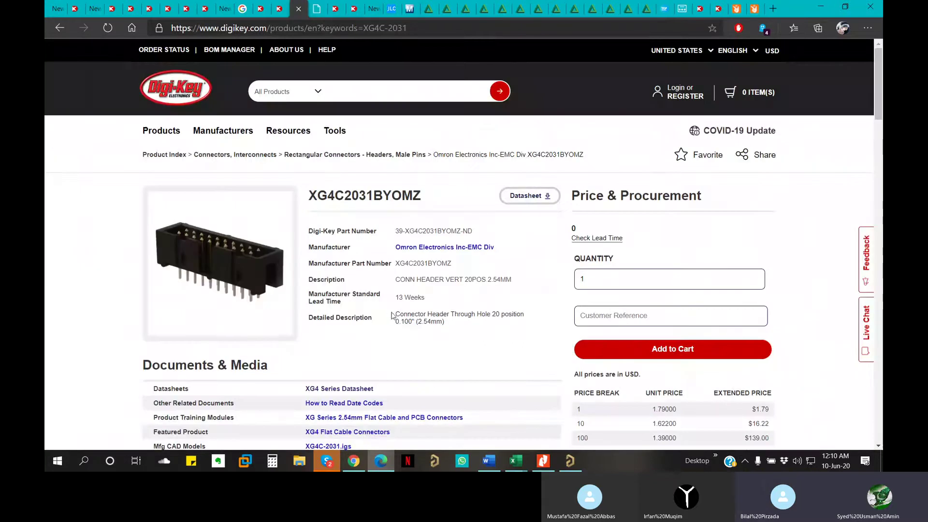
scroll(367, 252, "down", 5)
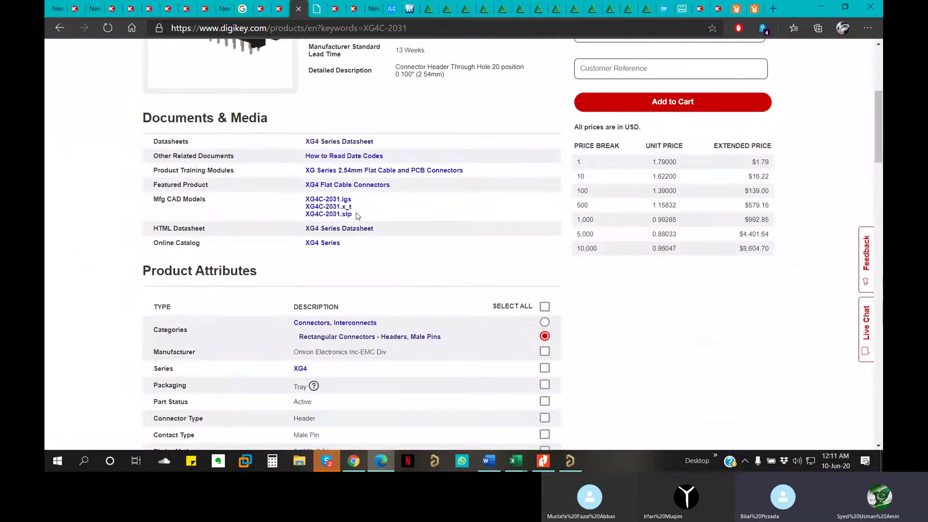
left_click_drag(357, 217, 325, 214)
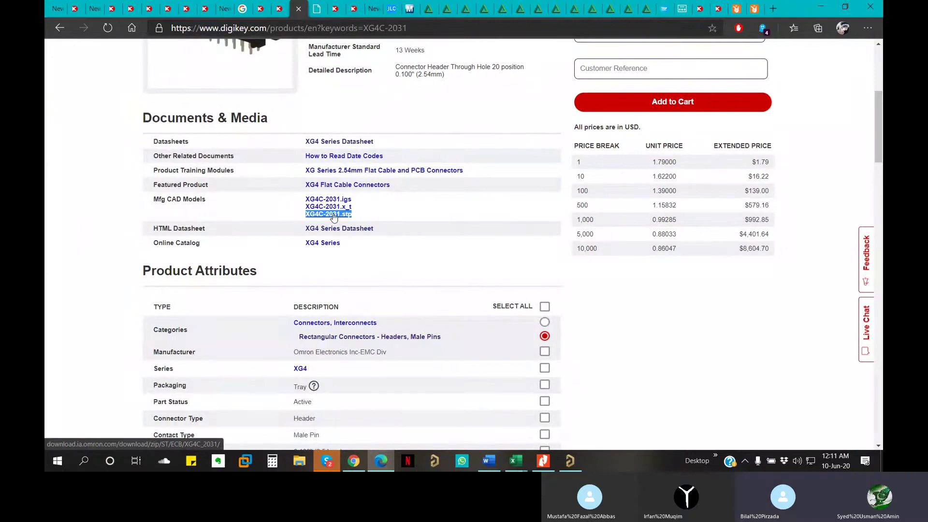
left_click(332, 214)
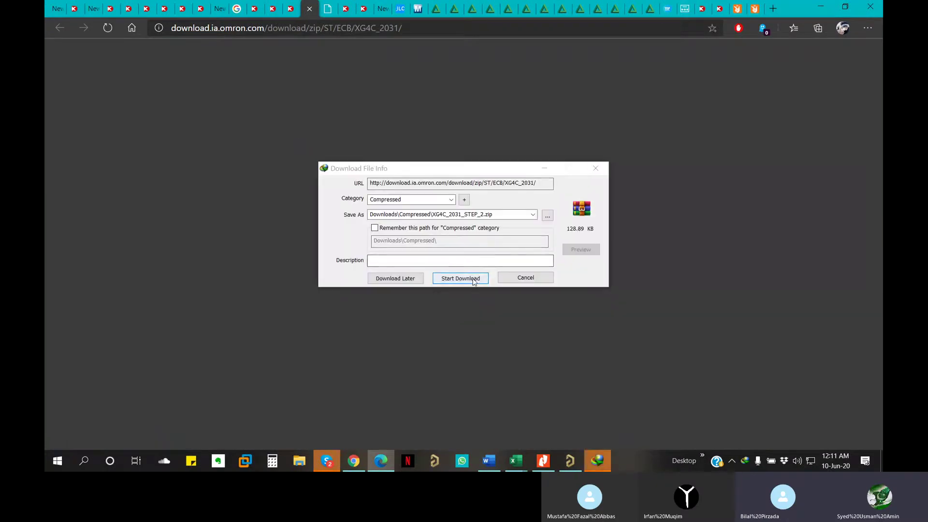
left_click(473, 280)
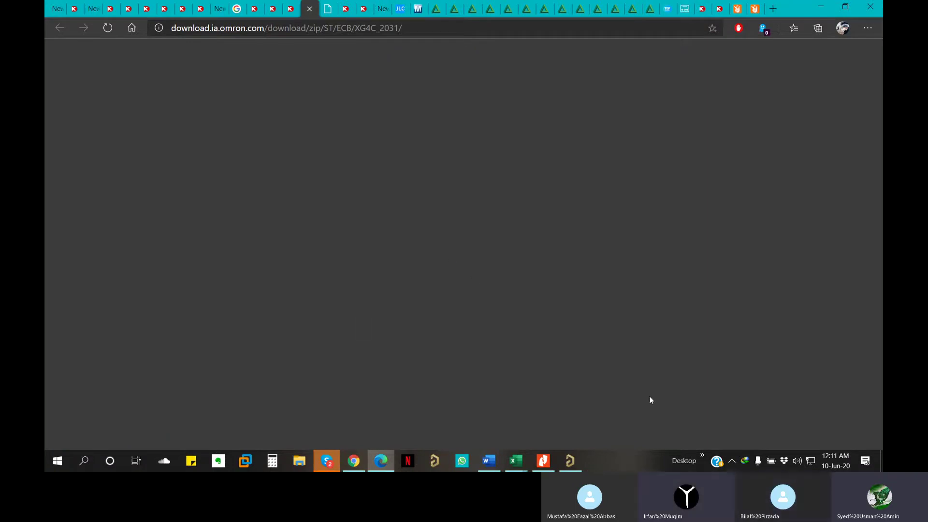
Locate the downloaded archive's folder from Internet Download Manager and inspect the XG4C_2031_STEP folder for the STEP file.
double_click(745, 461)
left_click(193, 74)
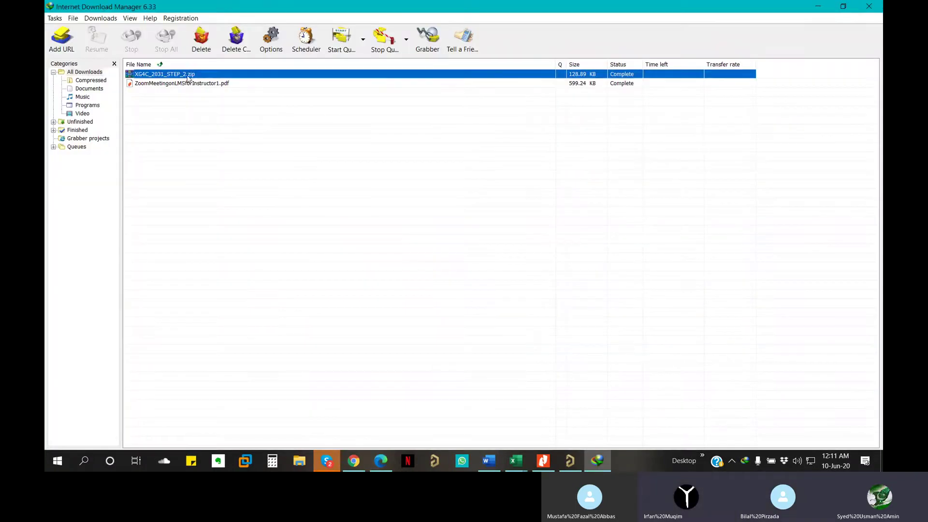
right_click(190, 74)
left_click(217, 103)
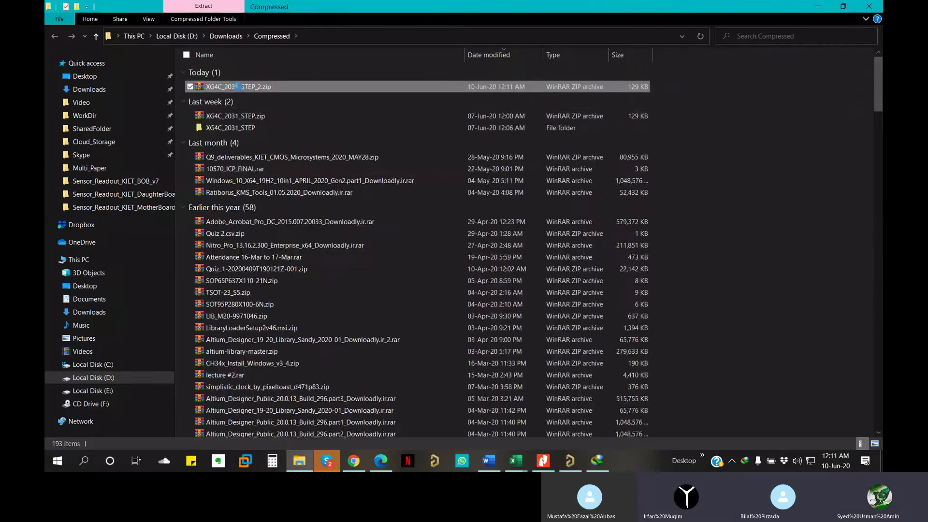
right_click(239, 86)
left_click(222, 128)
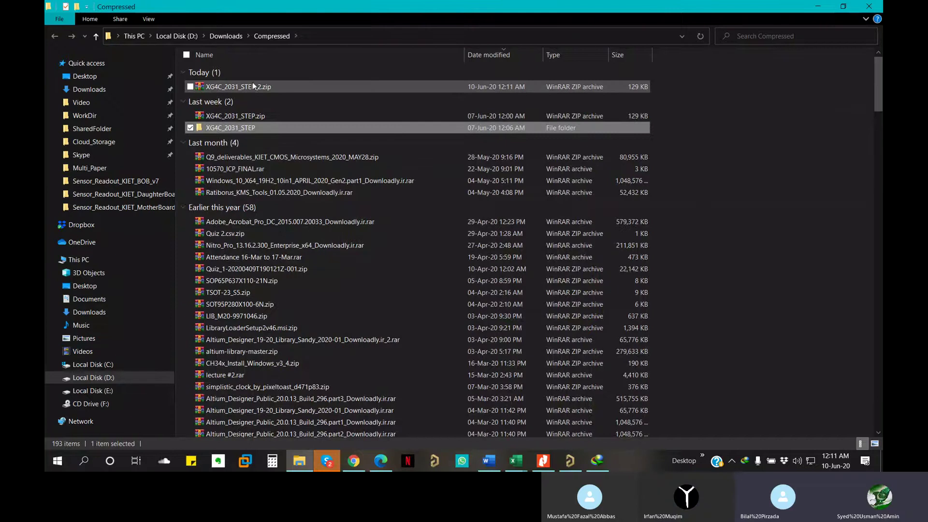
left_click(250, 88)
double_click(242, 127)
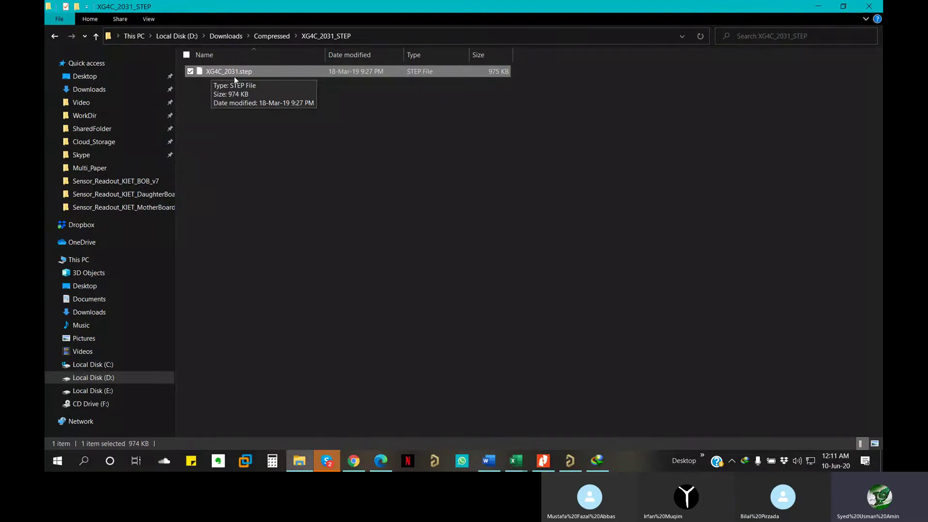
left_click(306, 467)
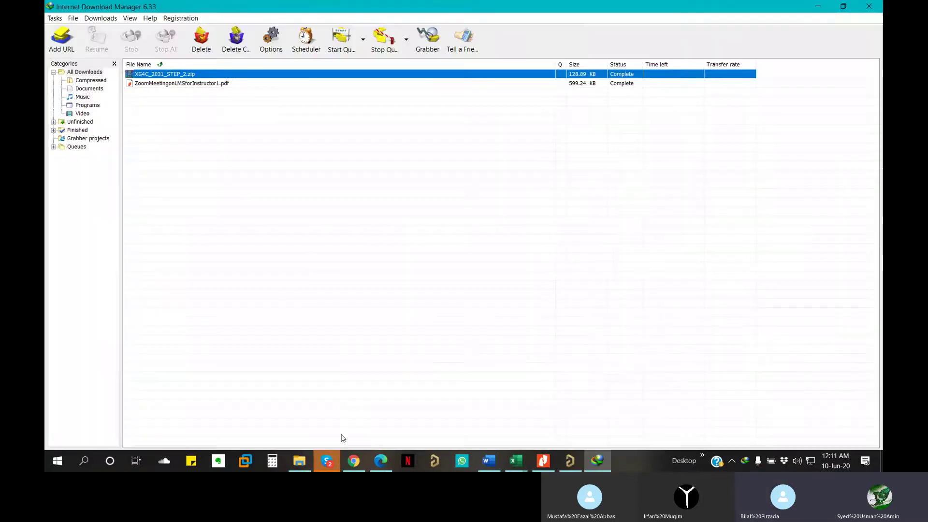
Return to the Digi-Key product page in the browser and review the manufacturer's CAD model links.
left_click(376, 465)
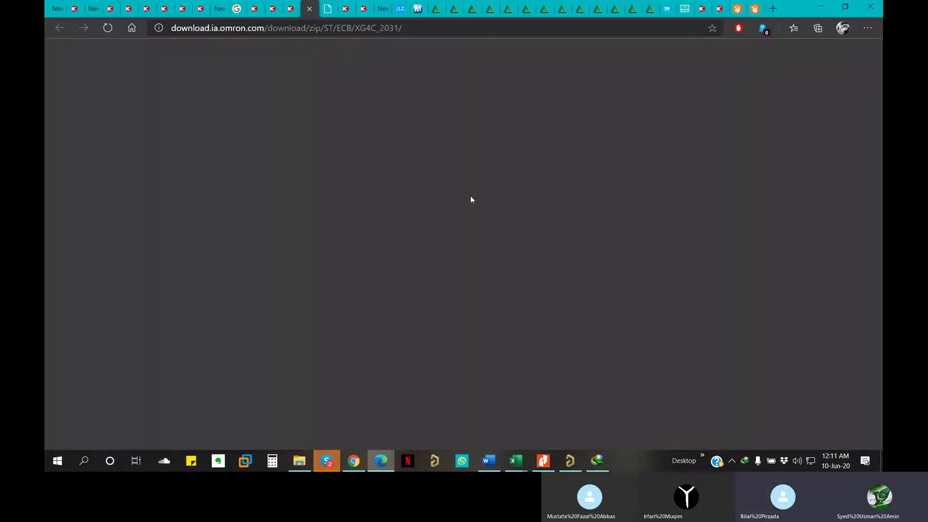
left_click(291, 9)
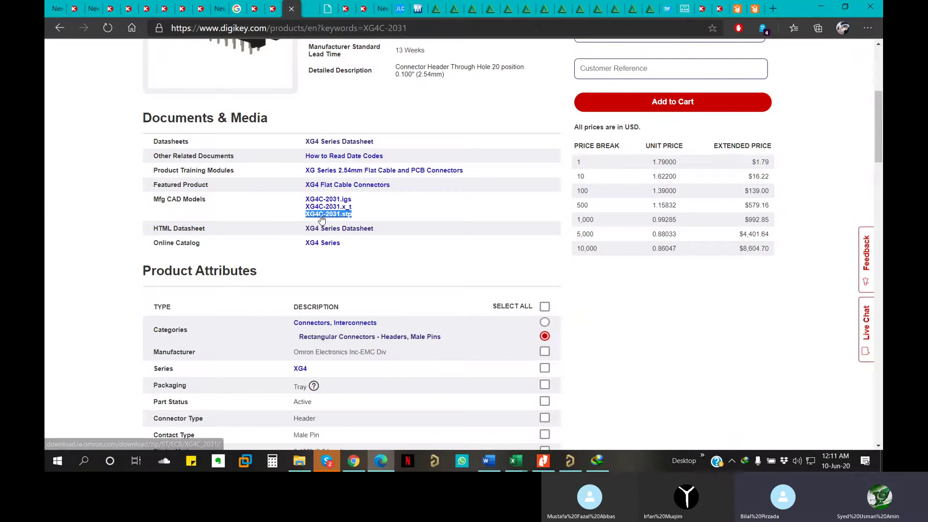
left_click(382, 215)
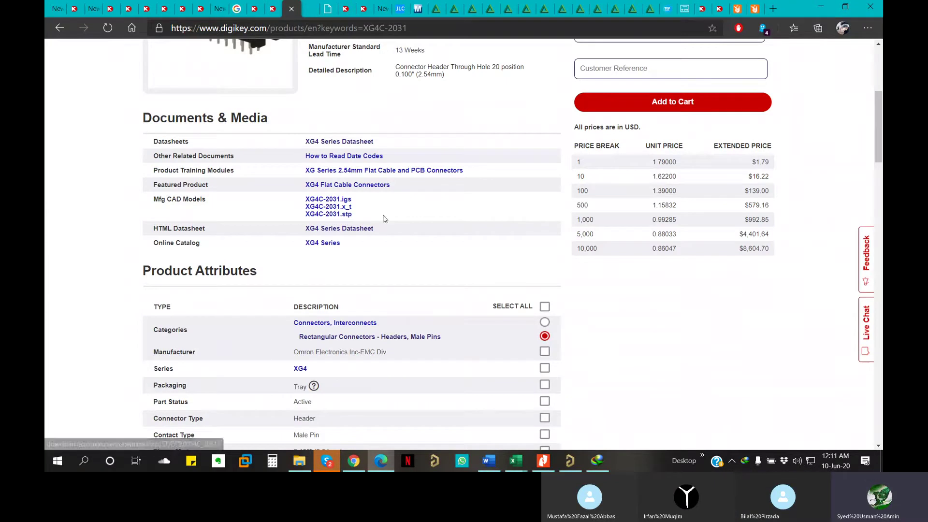
Switch to File Explorer and check the XG4C_2031.step file in the XG4C_2031_STEP folder.
left_click(381, 462)
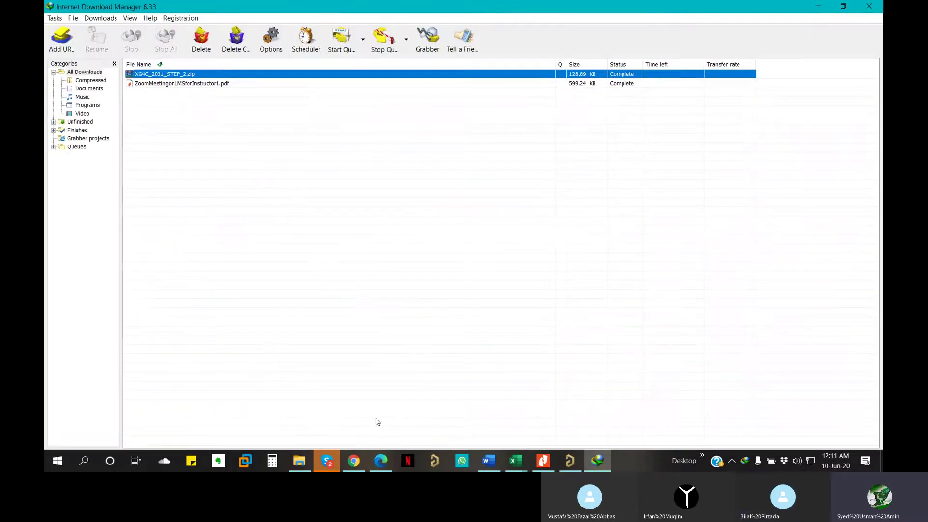
left_click(327, 461)
left_click(300, 460)
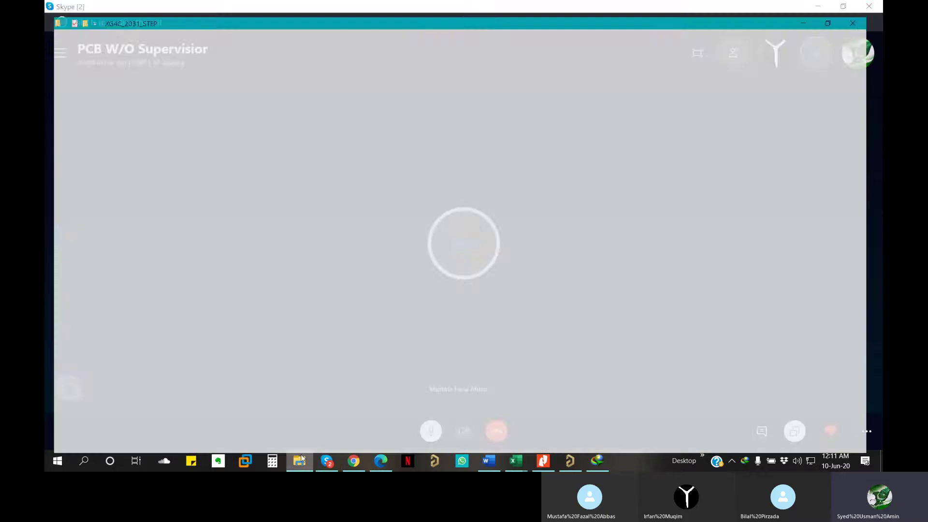
left_click(243, 74)
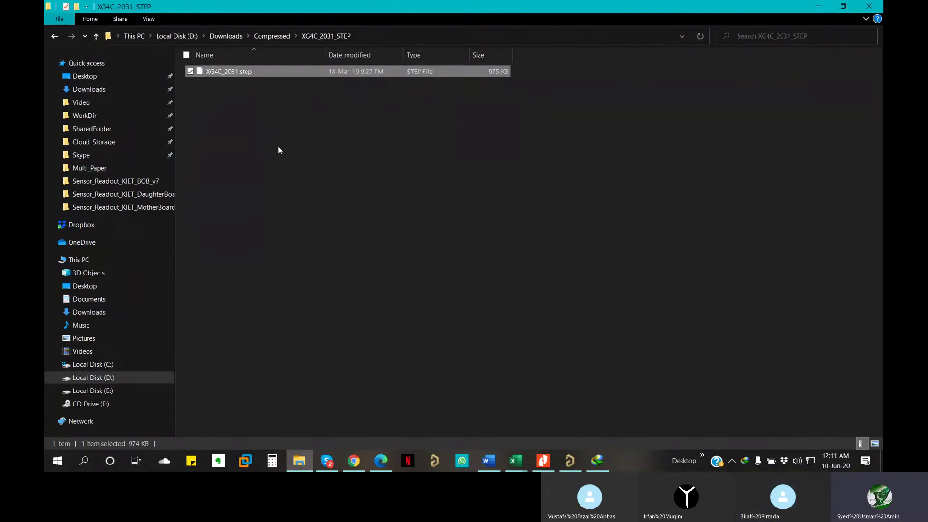
right_click(272, 73)
left_click(312, 259)
left_click(328, 373)
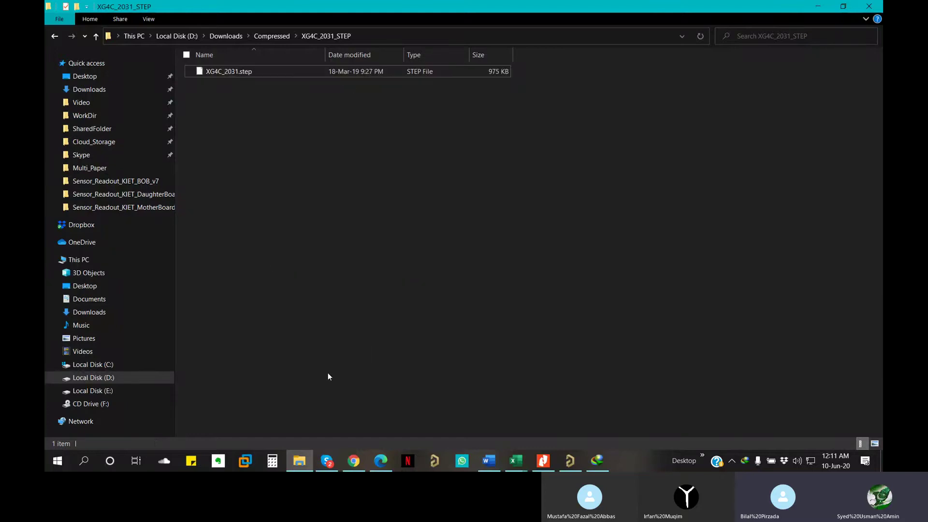
left_click(300, 464)
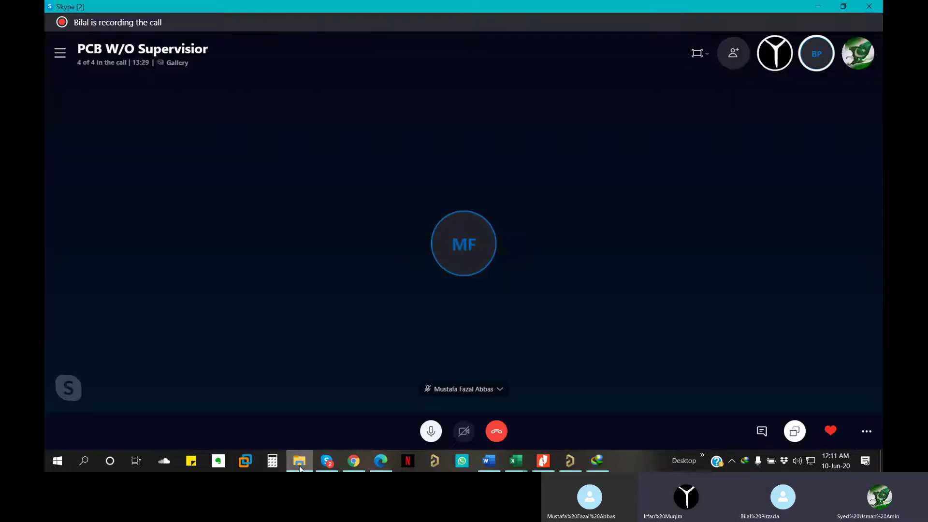
Switch to Altium Designer and place XG4C_2031.step as a 3D body at the origin of the 20-pad footprint.
left_click(570, 462)
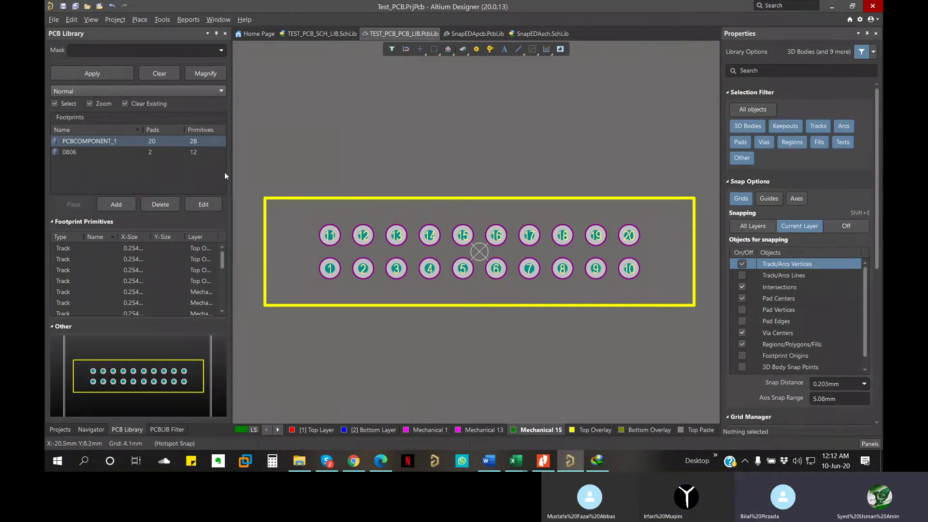
left_click(139, 20)
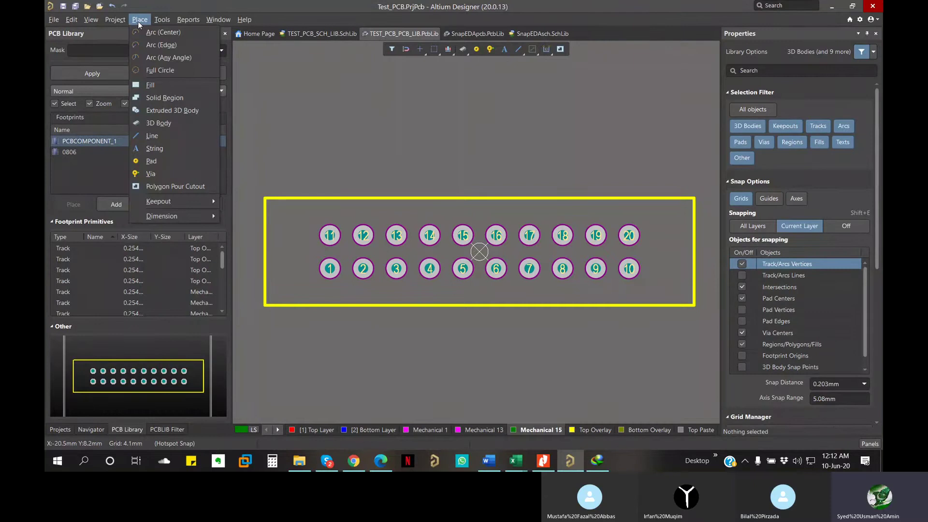
left_click(171, 127)
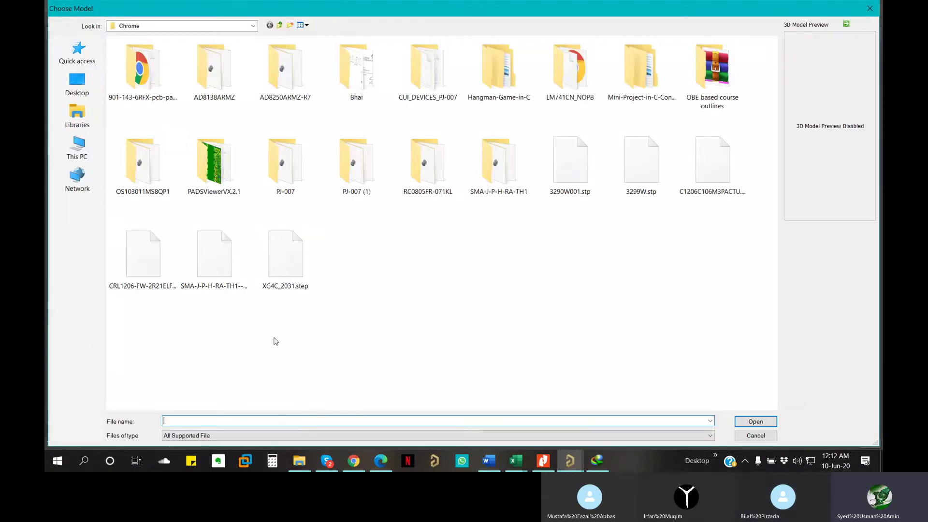
left_click(287, 280)
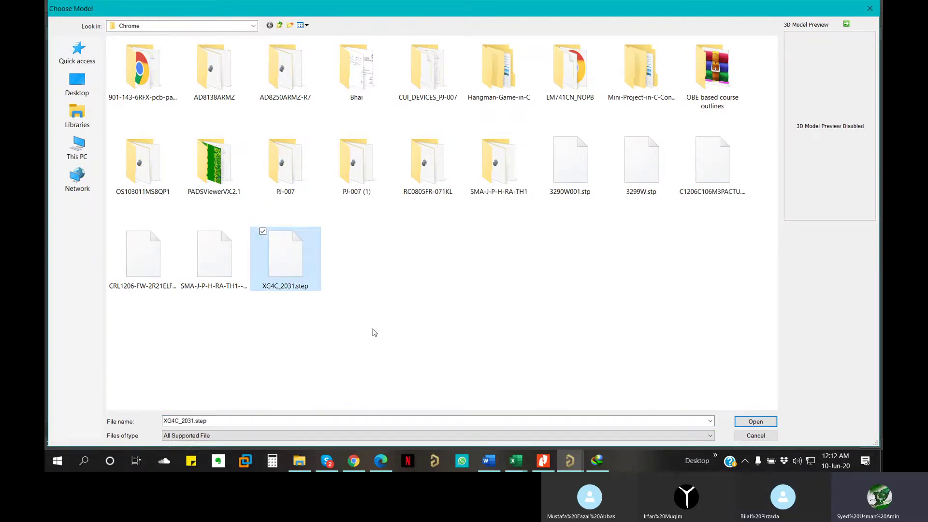
left_click(756, 422)
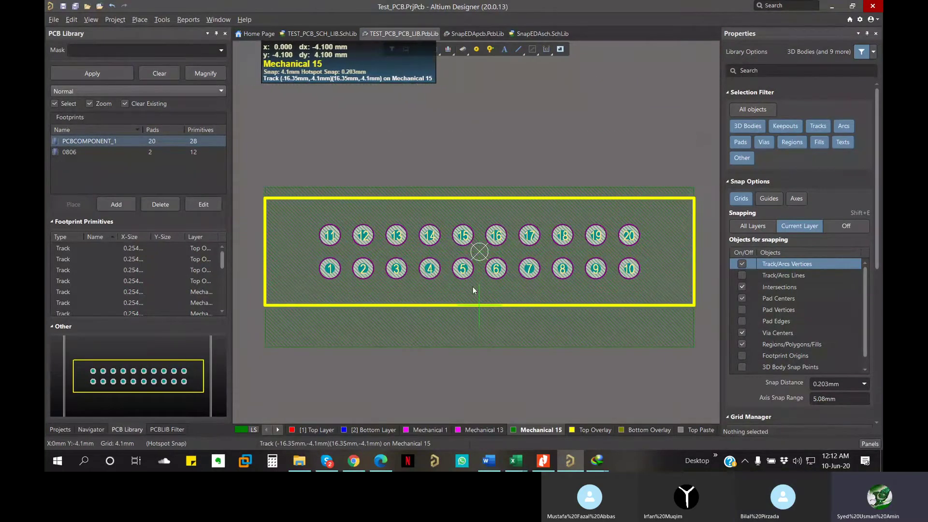
left_click(471, 264)
left_click(472, 264)
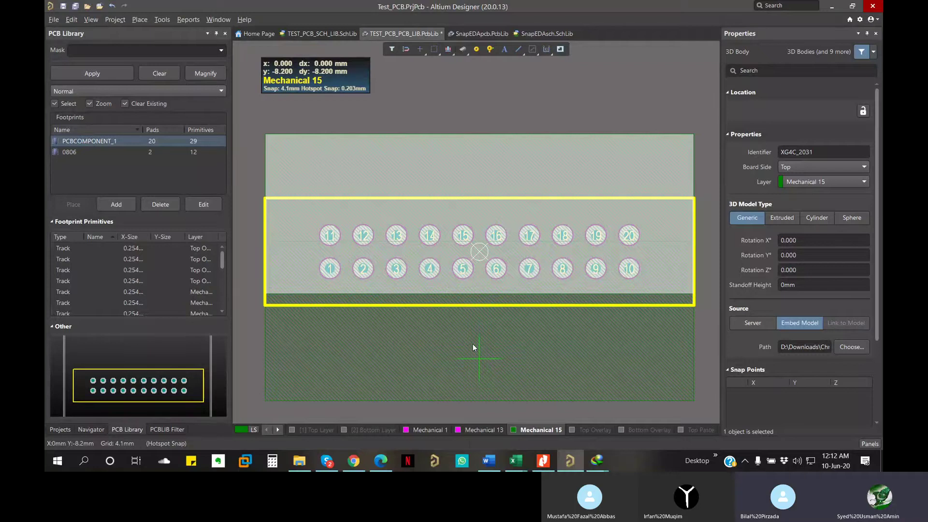
key("Escape")
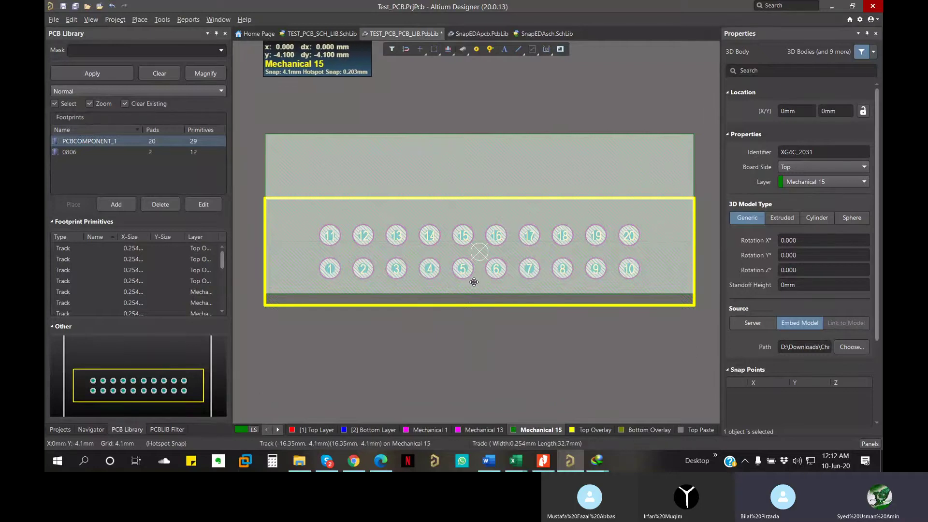
Compare the placed 3D body's extent with the footprint's pads and yellow outline in the 2D view.
right_click_drag(477, 245, 471, 281)
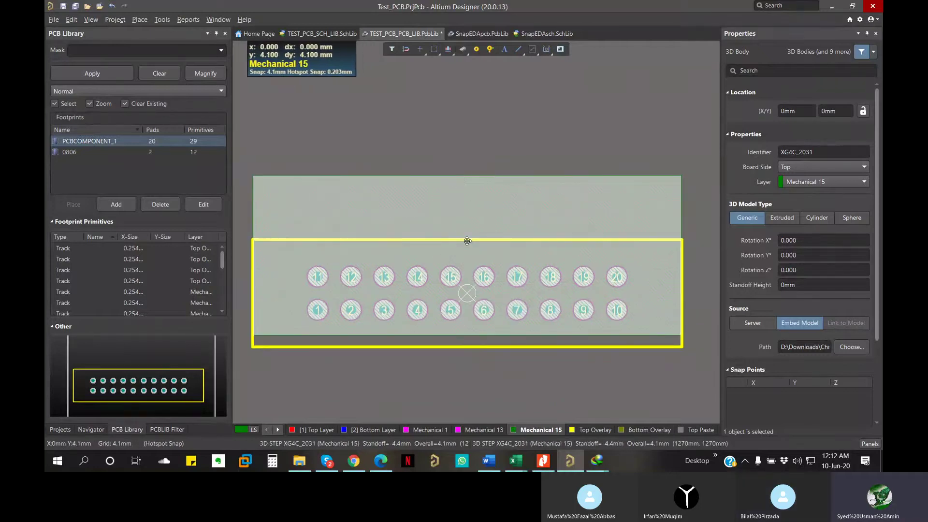
scroll(467, 241, "down", 1, "ctrl")
right_click_drag(425, 253, 411, 284)
left_click(417, 219)
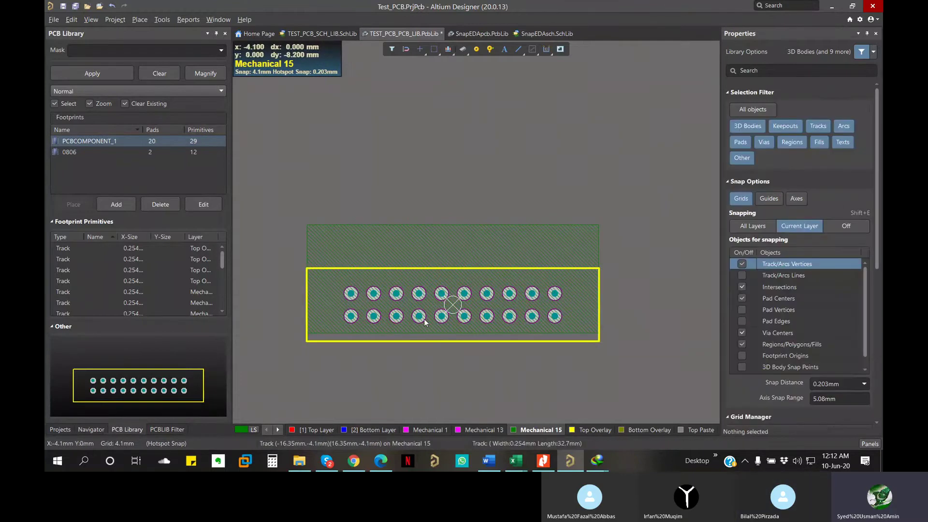
left_click(434, 243)
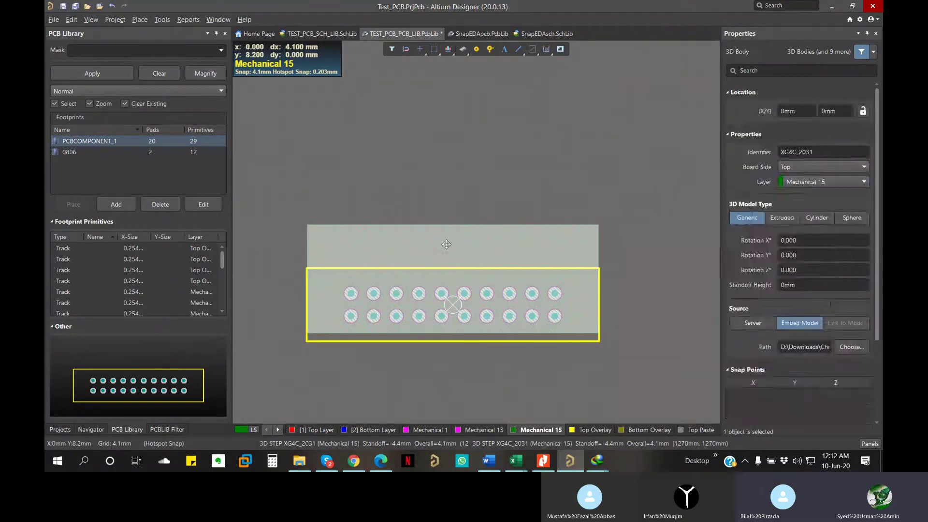
left_click(639, 235)
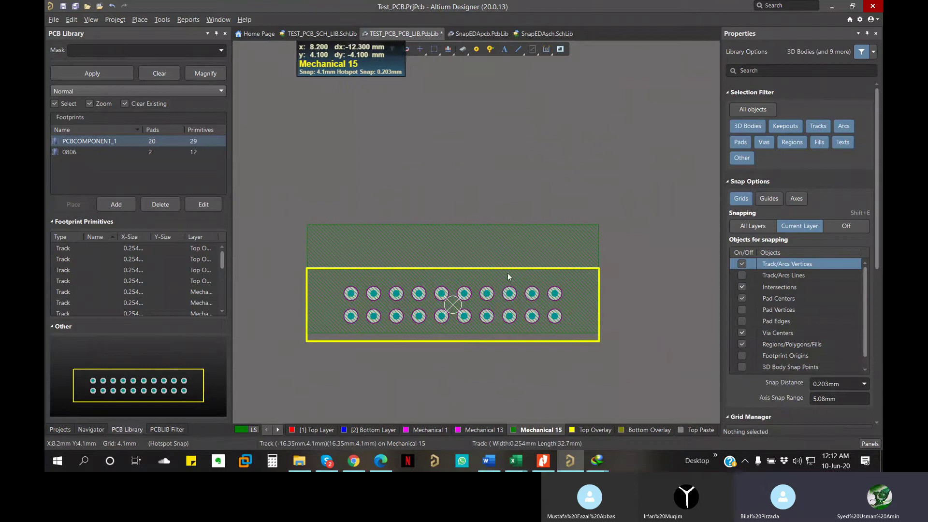
left_click(394, 241)
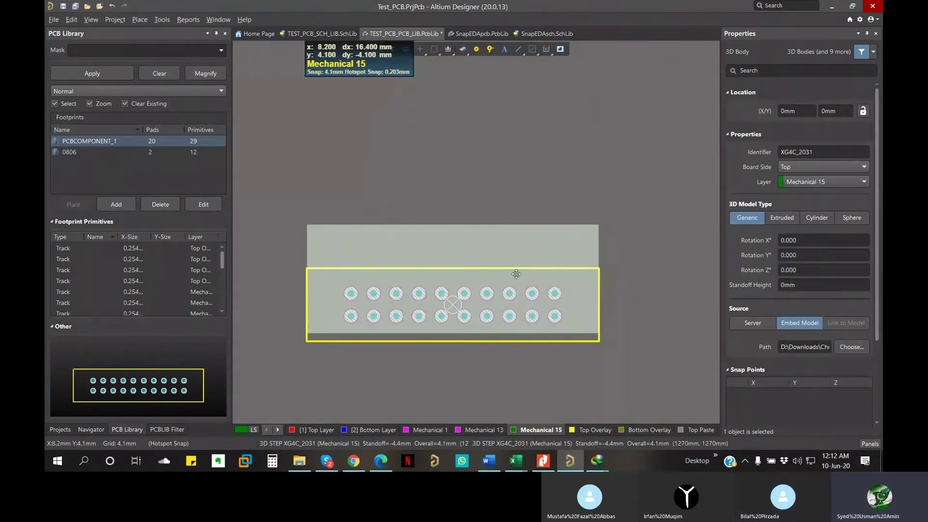
left_click(500, 207)
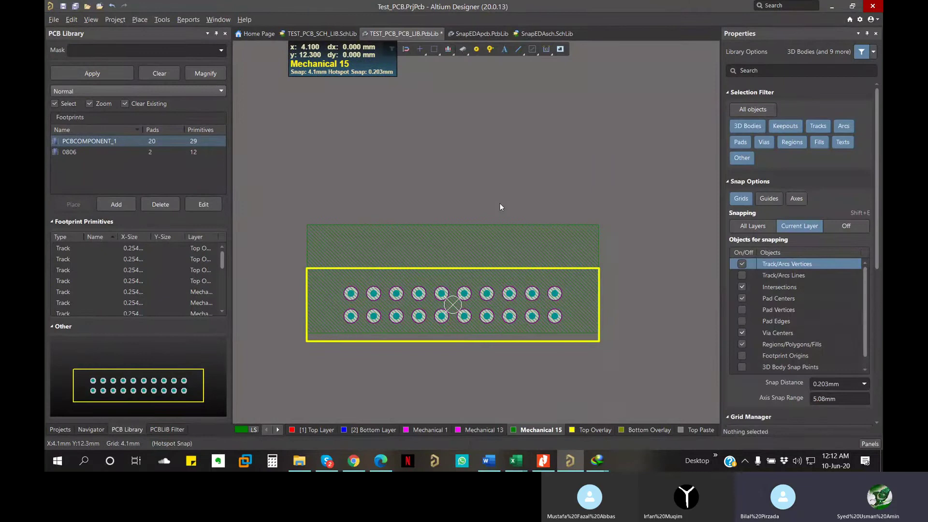
In 3D layout mode, move the connector body about 5.3 mm in Y away from the pads and inspect its pins.
key("3")
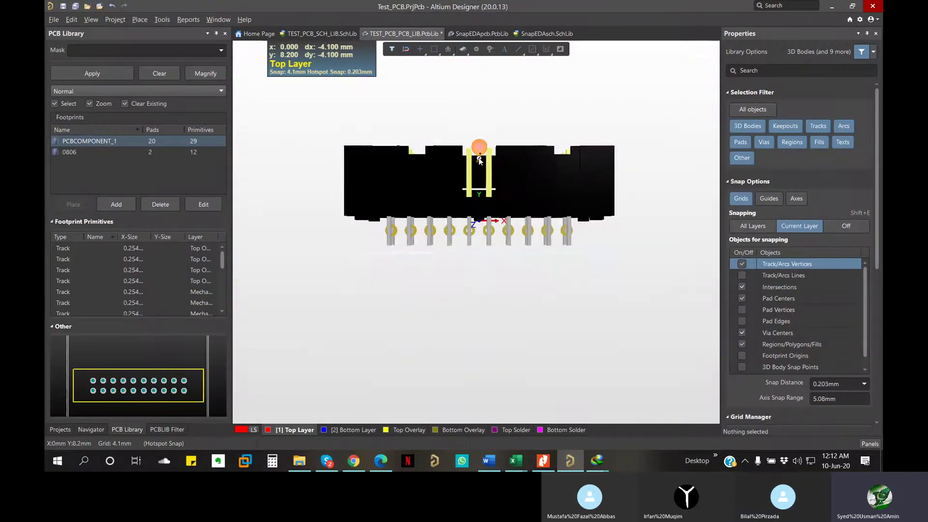
right_click_drag(483, 205, 458, 184)
left_click_drag(562, 210, 568, 185)
left_click(603, 274)
left_click(394, 274)
scroll(394, 273, "up", 5, "ctrl")
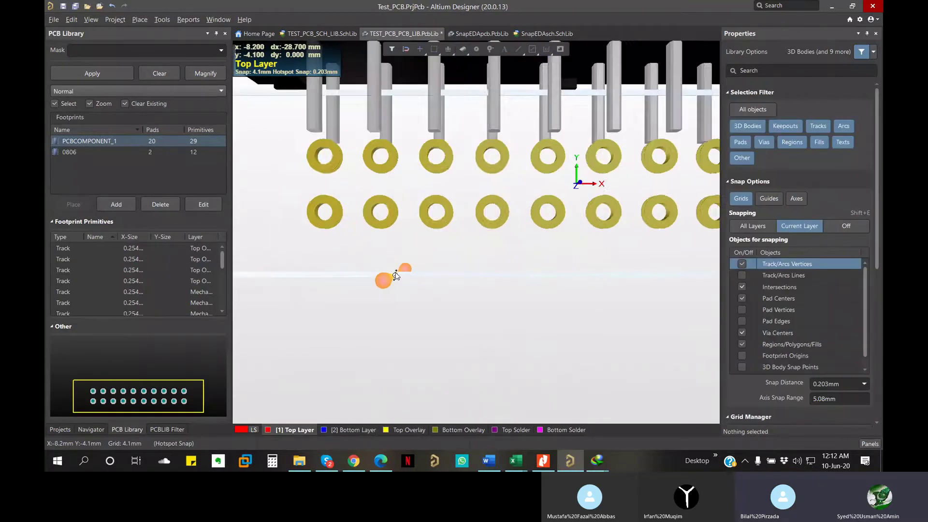
right_click_drag(427, 276, 448, 213, "shift")
right_click(445, 214)
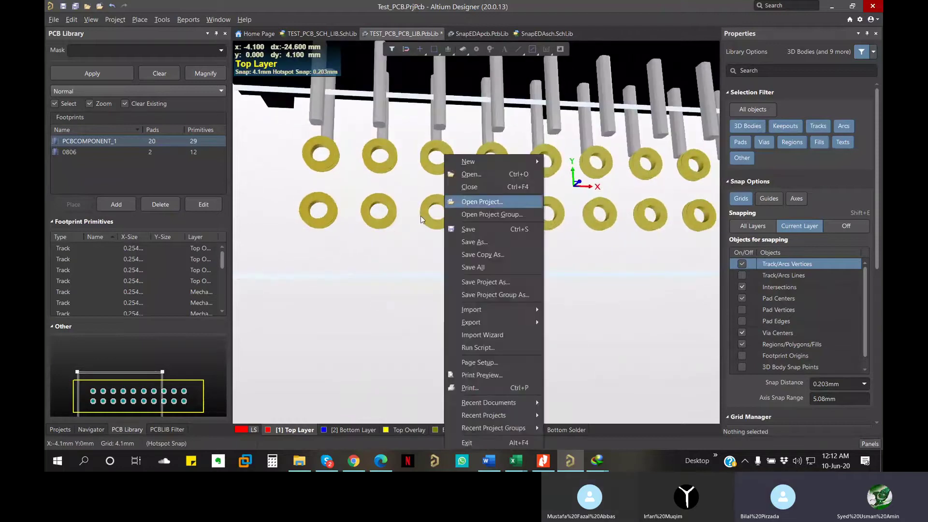
left_click(390, 271)
right_click_drag(415, 360, 518, 297, "shift")
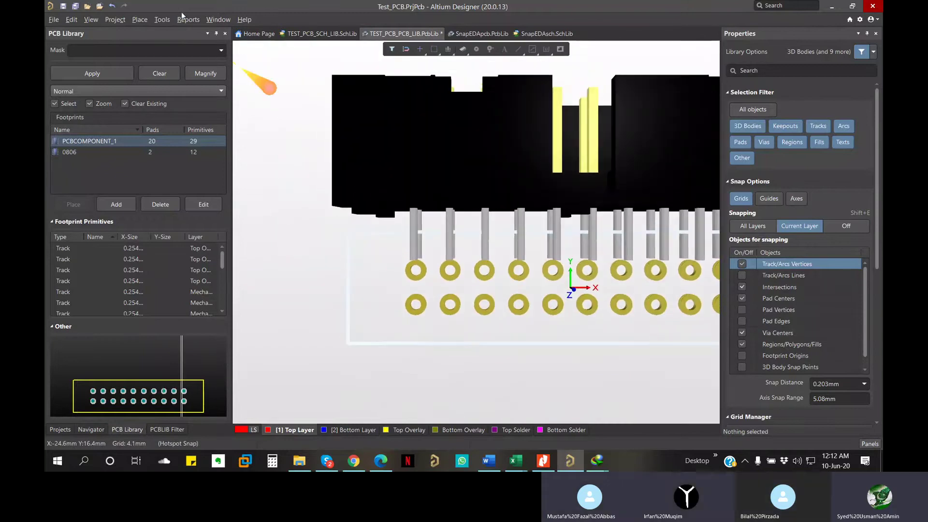
left_click(162, 20)
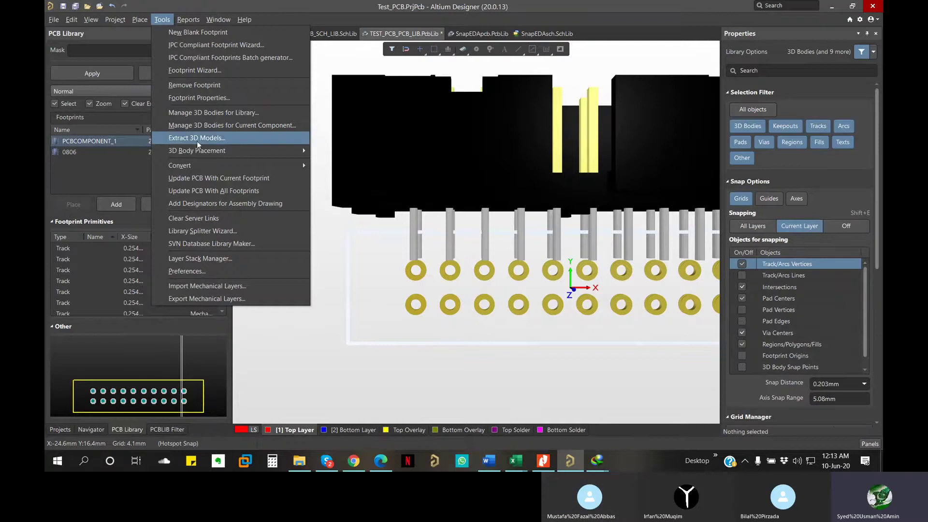
mouse_move(198, 151)
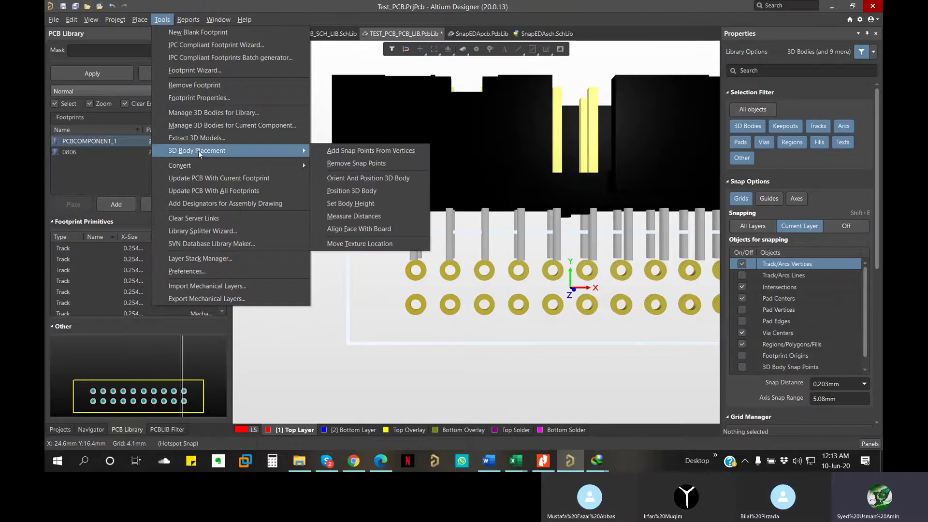
left_click(367, 150)
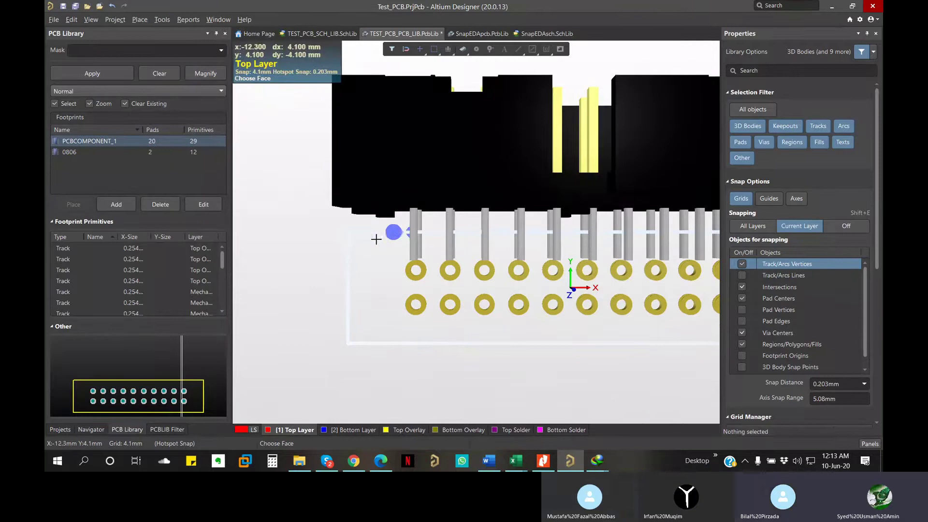
scroll(349, 228, "up", 4, "ctrl")
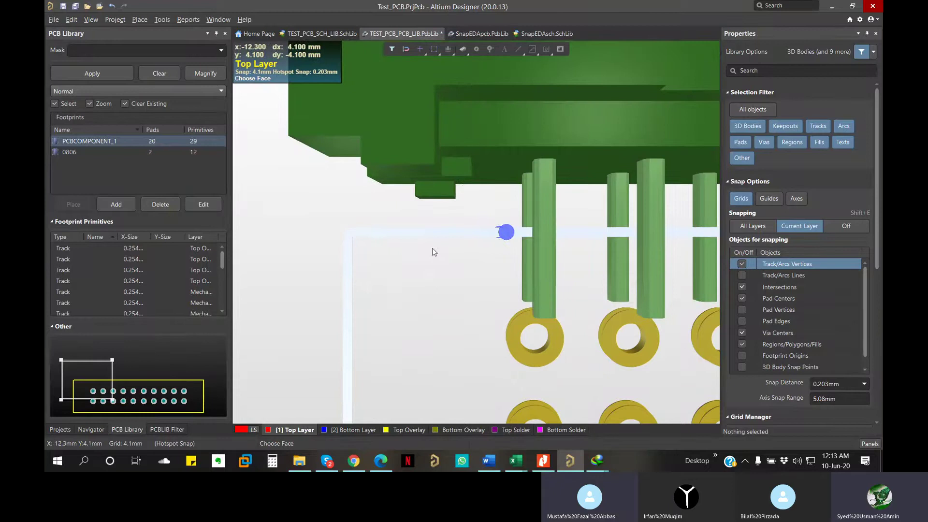
right_click_drag(445, 328, 417, 161, "shift")
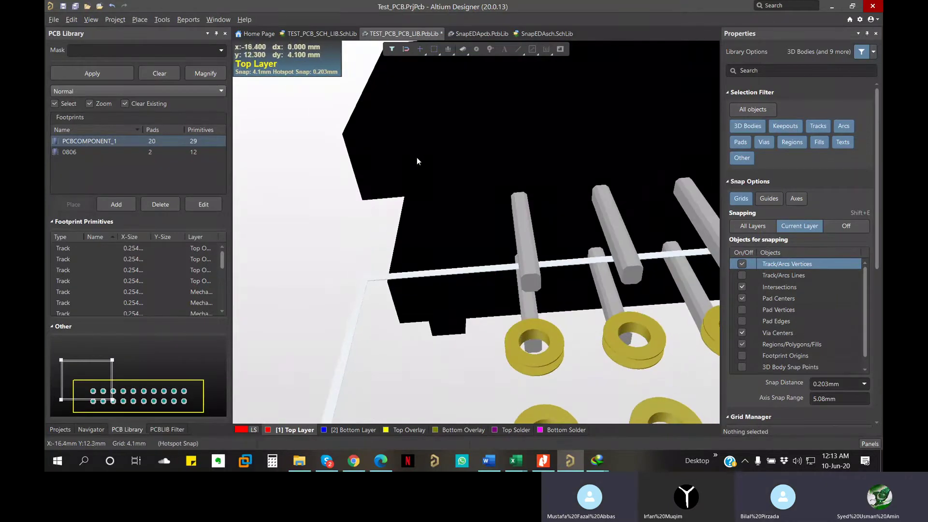
Align the pin-side face at the end of the connector's 3D body with the board using Align Face With Board.
left_click(469, 175)
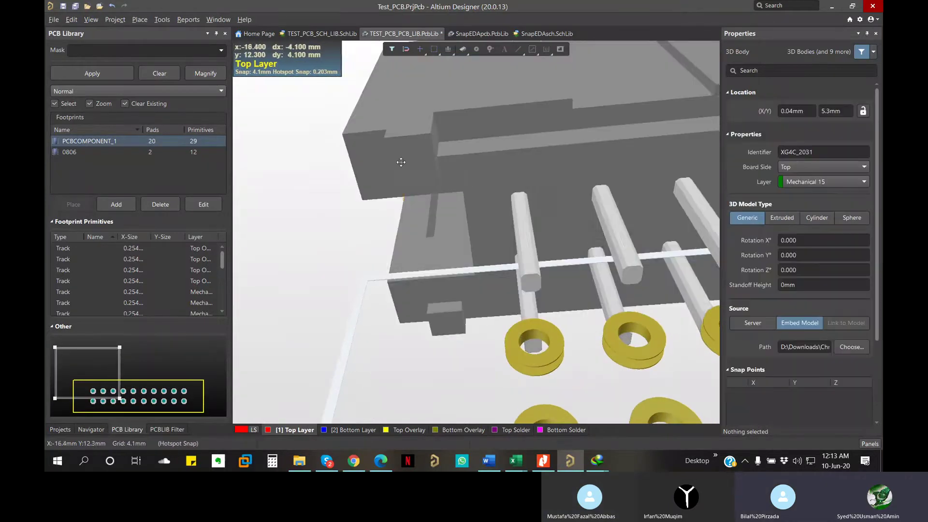
scroll(335, 102, "up", 3, "ctrl")
left_click(334, 103)
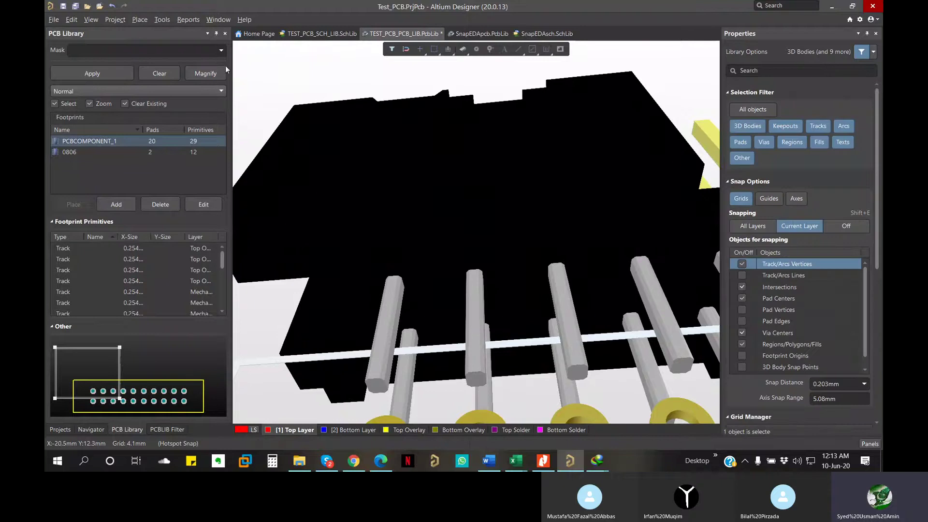
left_click(162, 19)
mouse_move(230, 150)
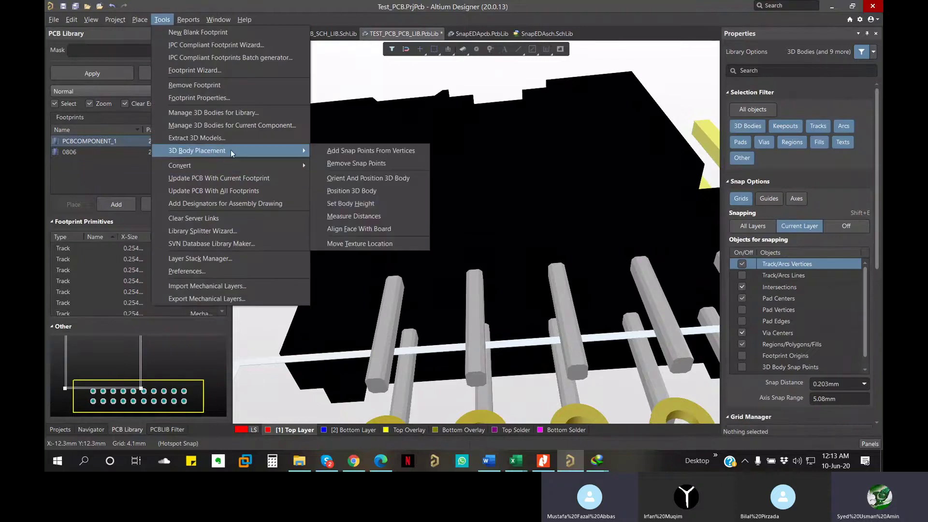
left_click(375, 229)
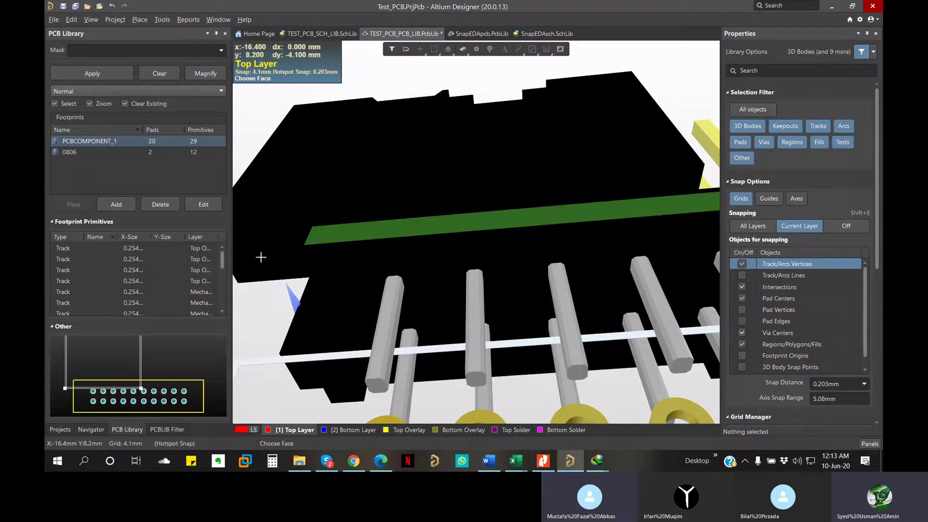
right_click_drag(311, 251, 396, 268)
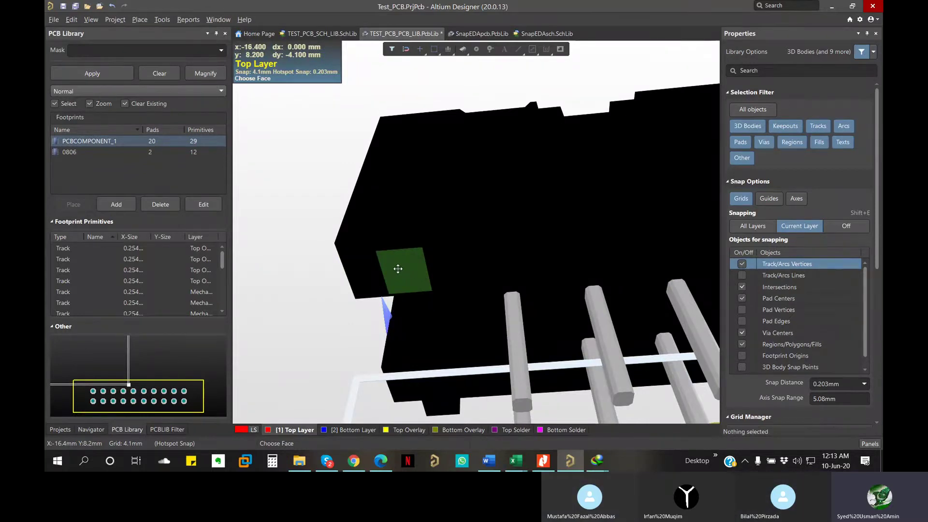
scroll(399, 269, "up", 5, "ctrl")
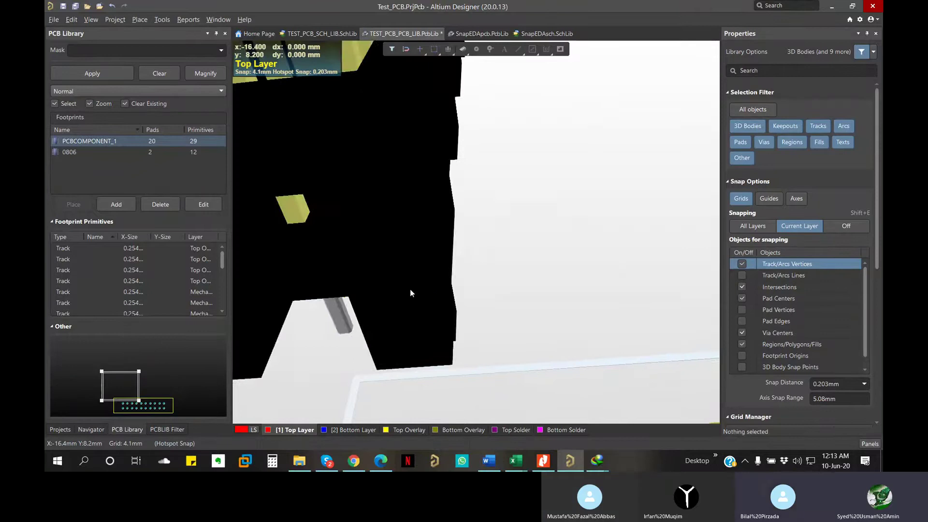
scroll(425, 237, "up", 4, "ctrl")
scroll(425, 241, "down", 9, "ctrl")
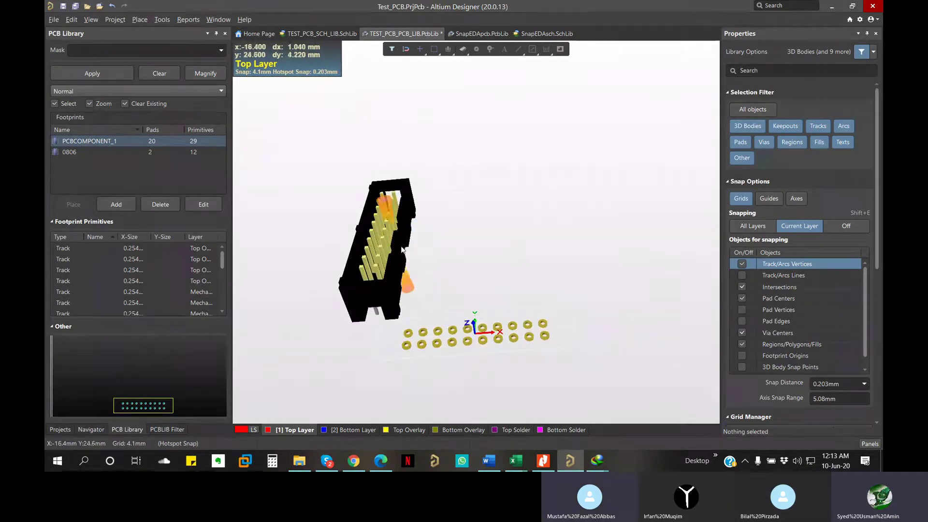
key("0")
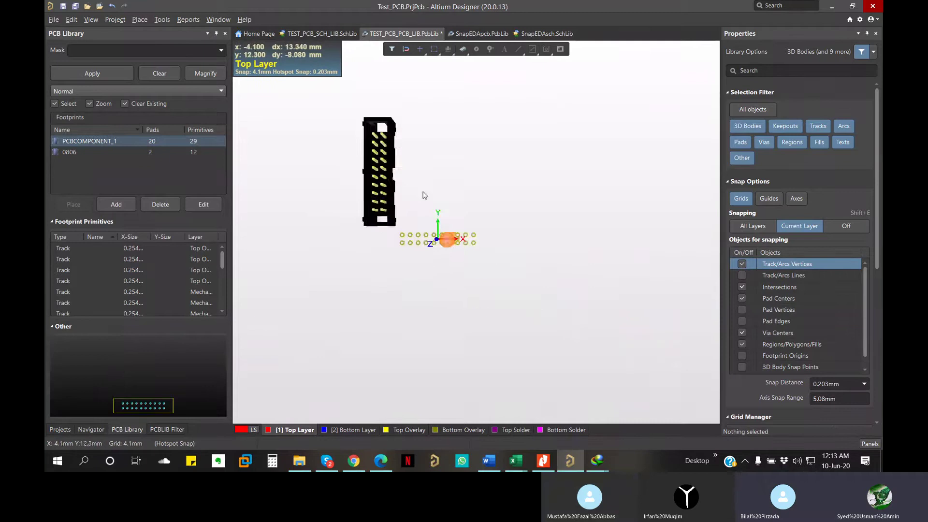
Rotate the connector body parallel to the pad rows and place it over the pads at about X 0 mm, Y -0.3 mm.
left_click(390, 206)
left_click_drag(391, 205, 461, 259)
key("space")
key("space")
key("space")
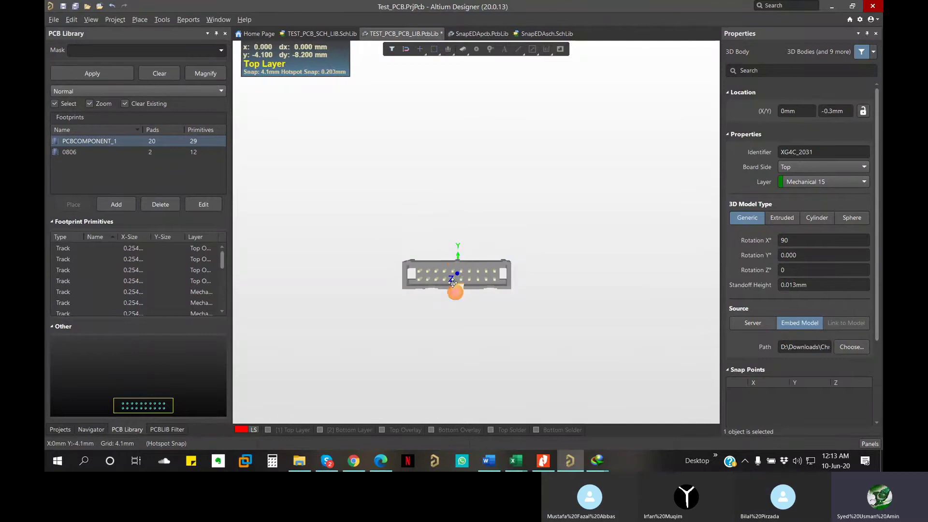
Examine how the connector's pins line up with the pad holes from above and from the underside.
scroll(453, 283, "up", 6, "ctrl")
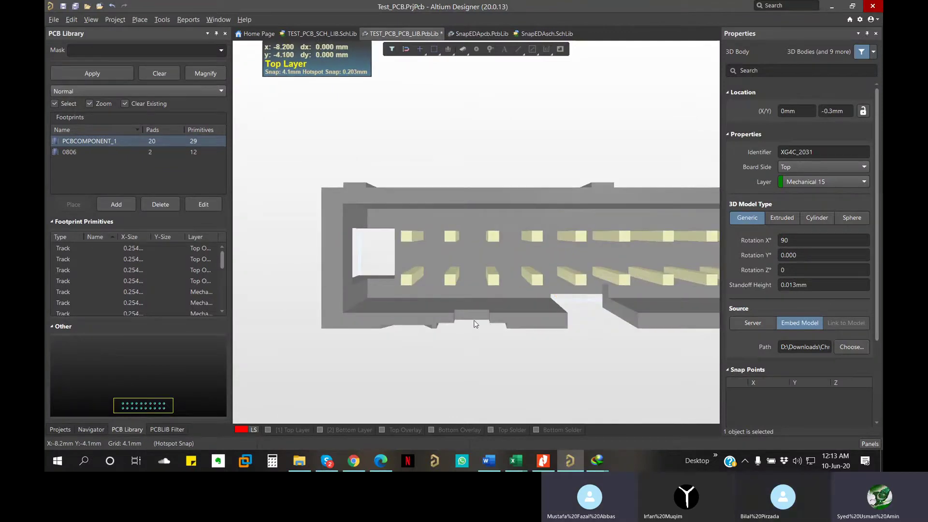
left_click(474, 321)
right_click_drag(621, 318, 420, 276)
scroll(419, 275, "down", 5, "ctrl")
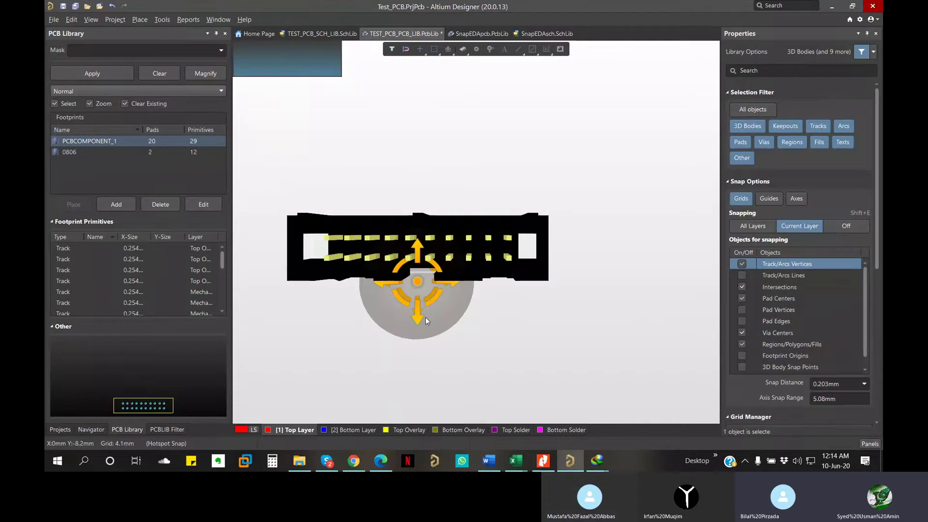
right_click_drag(426, 317, 353, 230, "shift")
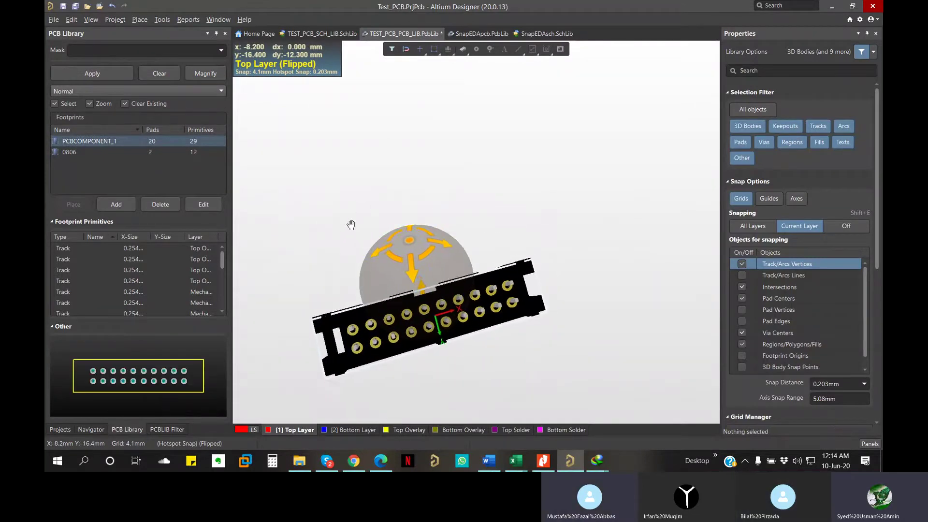
scroll(492, 335, "up", 8, "ctrl")
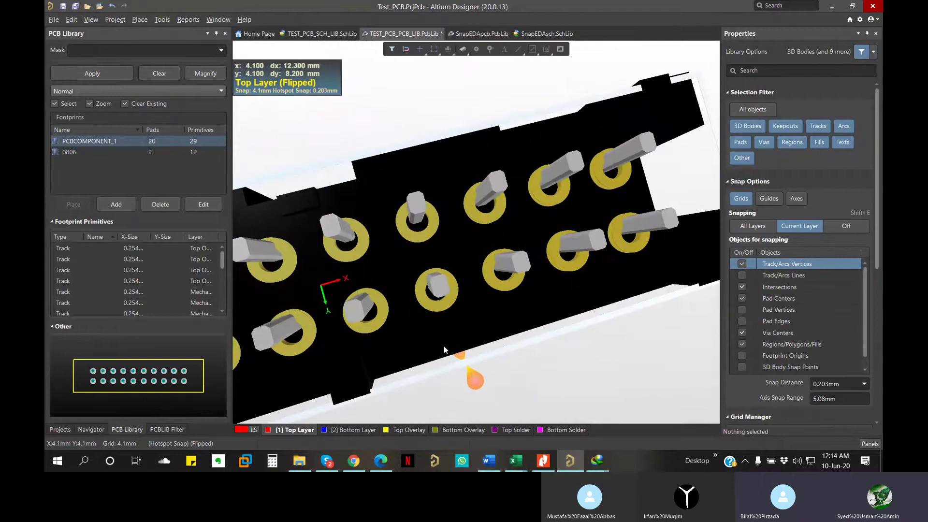
right_click_drag(396, 326, 425, 304, "shift")
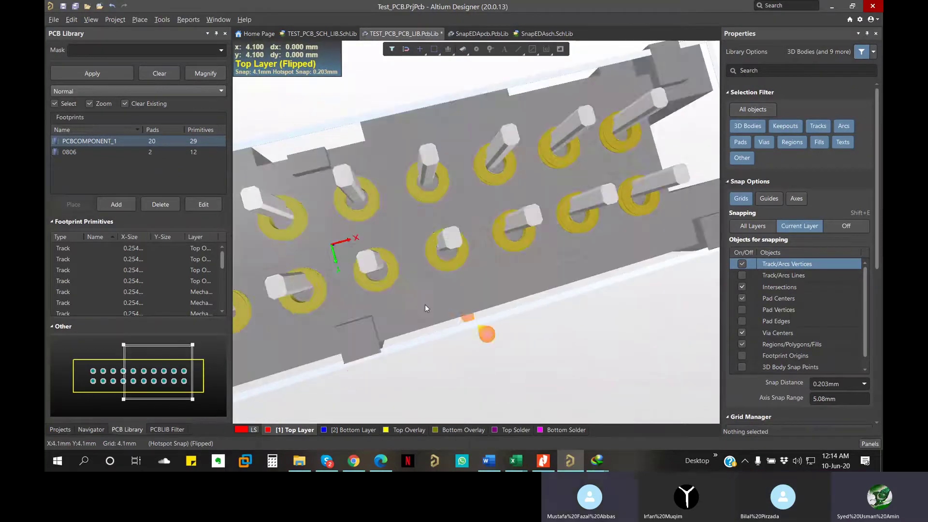
Set the snap grid to 0.1 mm and move the connector body so its pins line up with the pad holes.
left_click(426, 306)
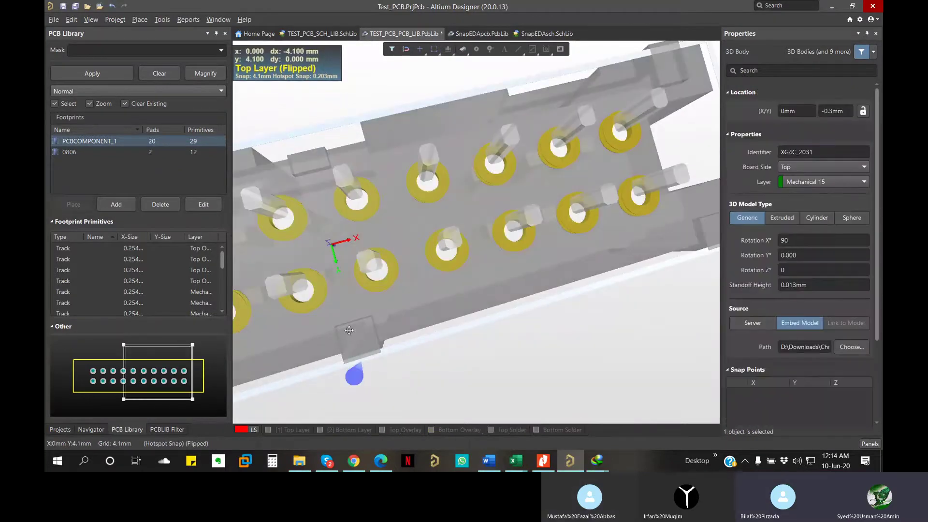
left_click(346, 324)
scroll(331, 245, "down", 4, "ctrl")
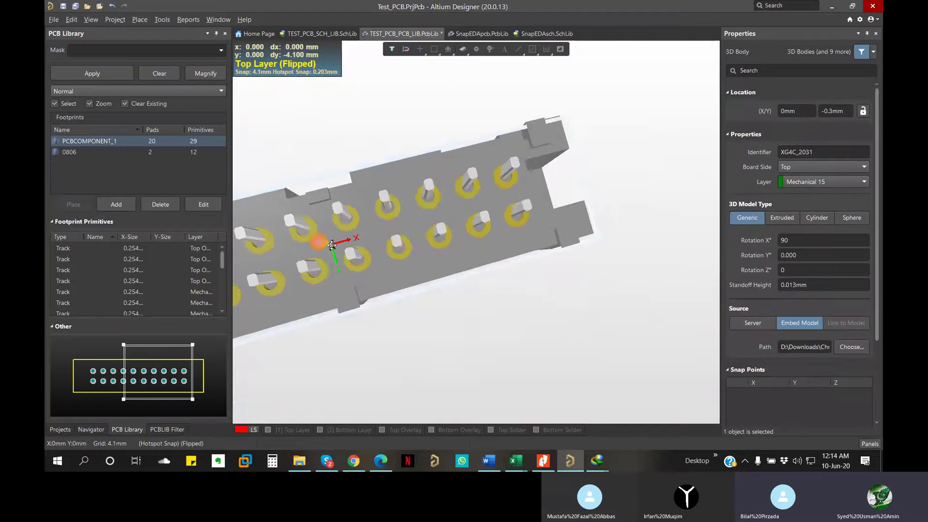
right_click_drag(331, 245, 438, 281)
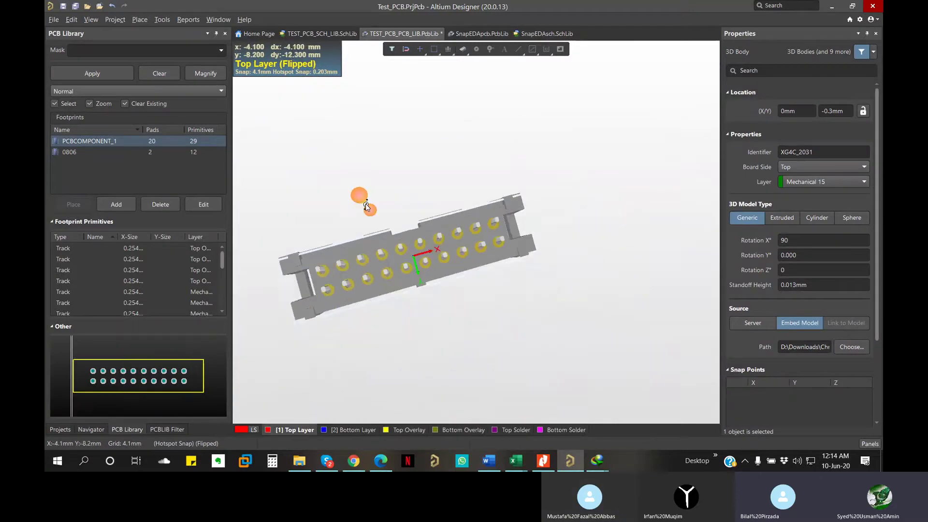
scroll(366, 204, "up", 3, "ctrl")
mouse_move(365, 209)
key("ctrl+g")
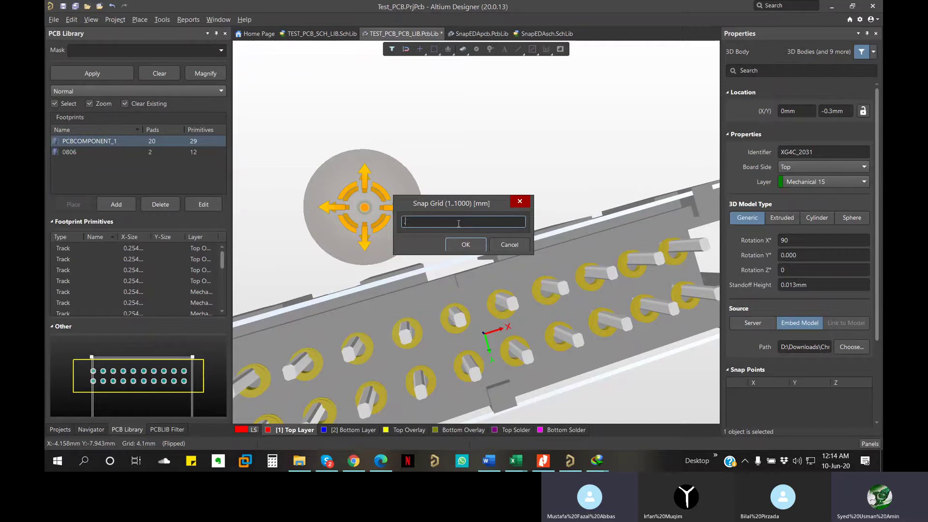
key("Return")
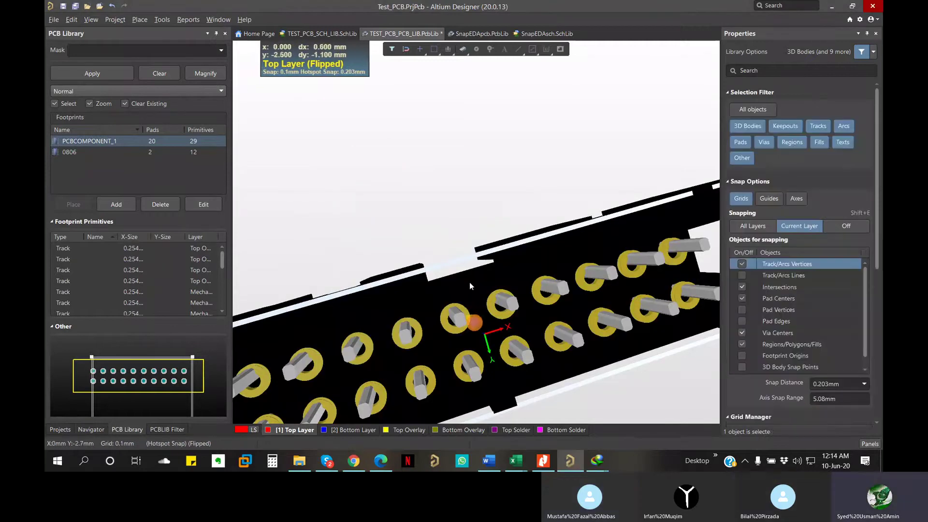
left_click_drag(474, 289, 450, 320)
Examine from the underside and the side how the pins pass through the pads and how the housing seats on the board.
scroll(450, 320, "up", 7, "ctrl")
right_click_drag(451, 320, 414, 239)
scroll(414, 237, "down", 7, "ctrl")
right_click_drag(426, 177, 374, 213)
left_click(384, 272)
right_click_drag(331, 234, 422, 257)
scroll(405, 323, "up", 3, "ctrl")
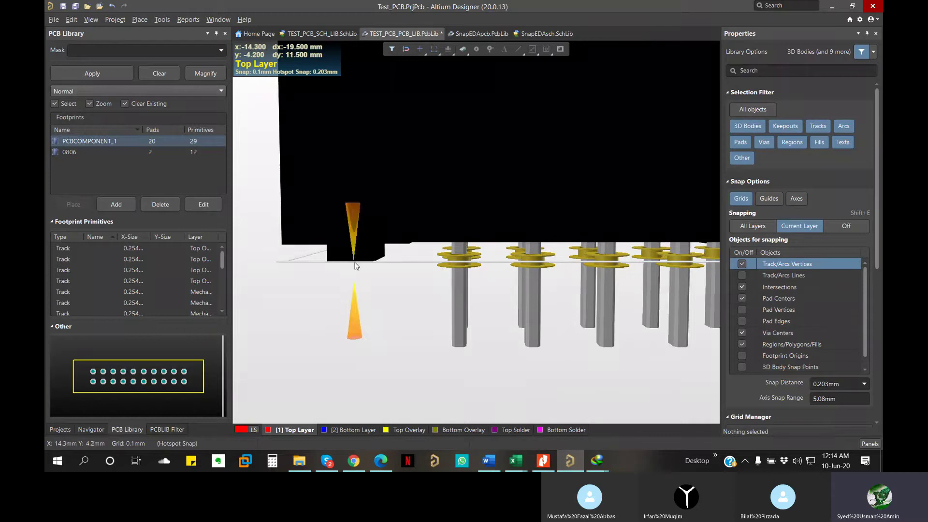
right_click_drag(346, 258, 398, 245)
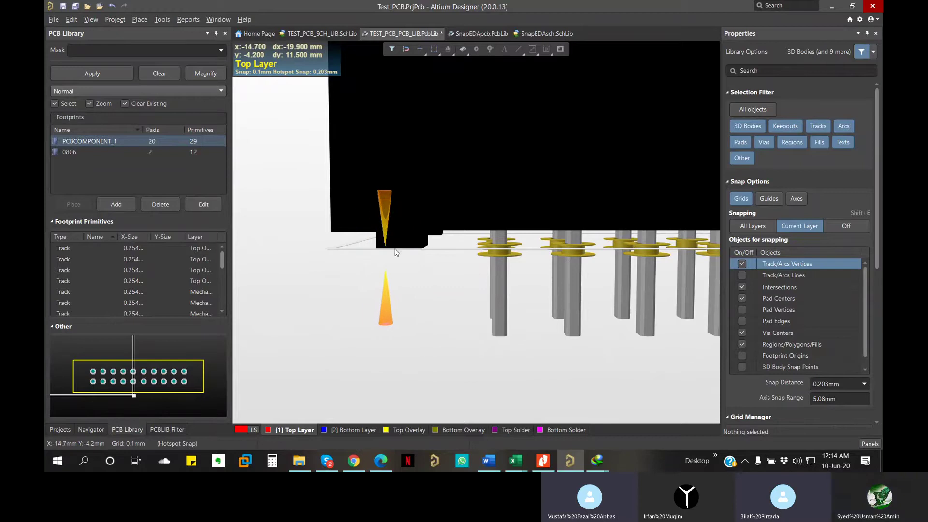
mouse_move(394, 249)
right_mouse_down()
mouse_move(413, 267)
mouse_move(380, 261)
right_mouse_up()
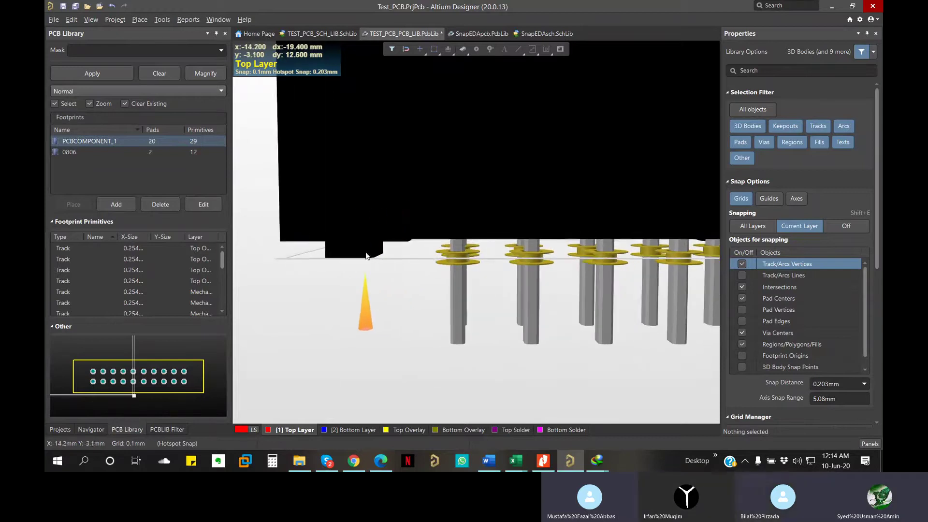
right_click_drag(408, 291, 355, 301)
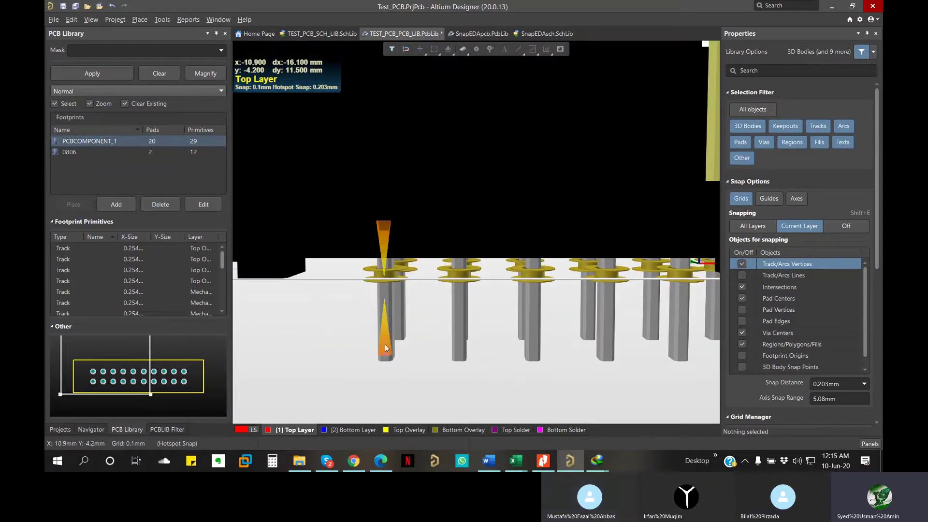
right_click_drag(677, 278, 563, 235)
scroll(463, 263, "down", 5, "ctrl")
right_click_drag(464, 263, 468, 125)
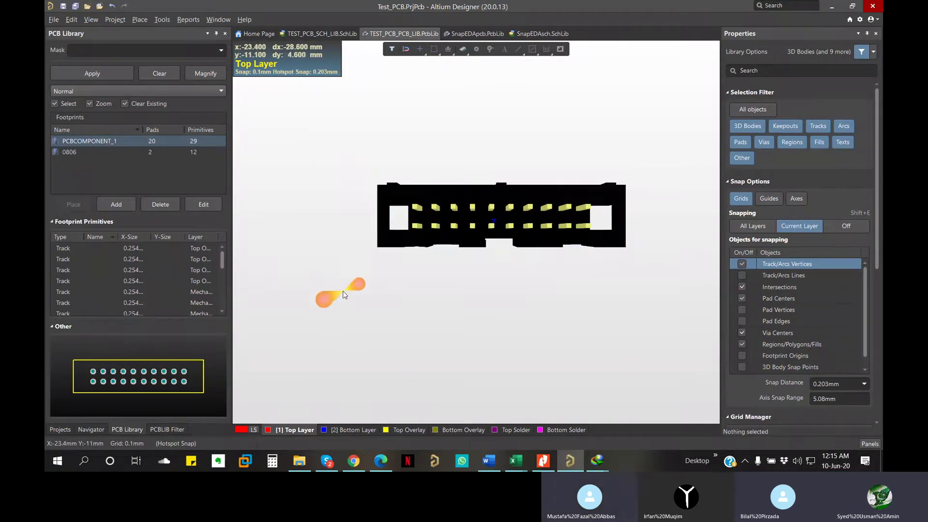
Return to the 2D view and review the footprint's numbered pads, outline and 3D body area.
key("2")
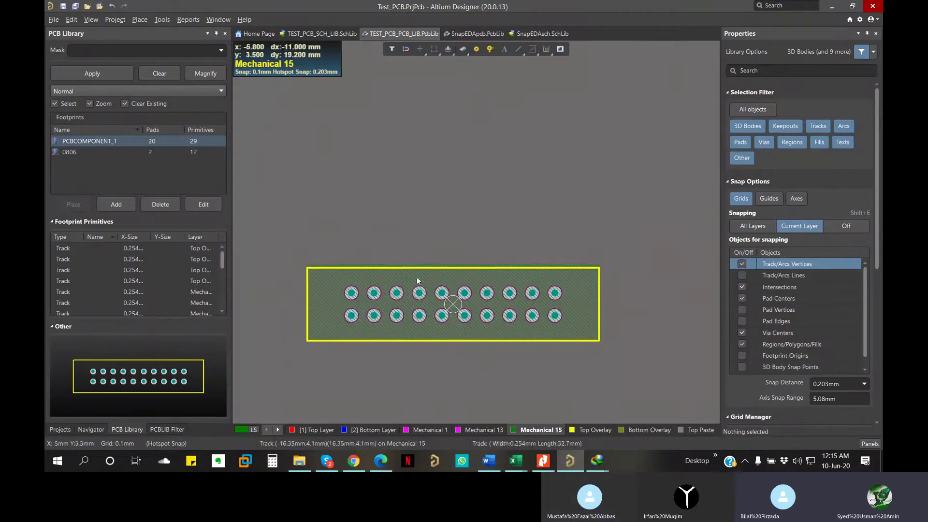
right_click_drag(445, 315, 468, 300)
scroll(456, 293, "up", 3, "ctrl")
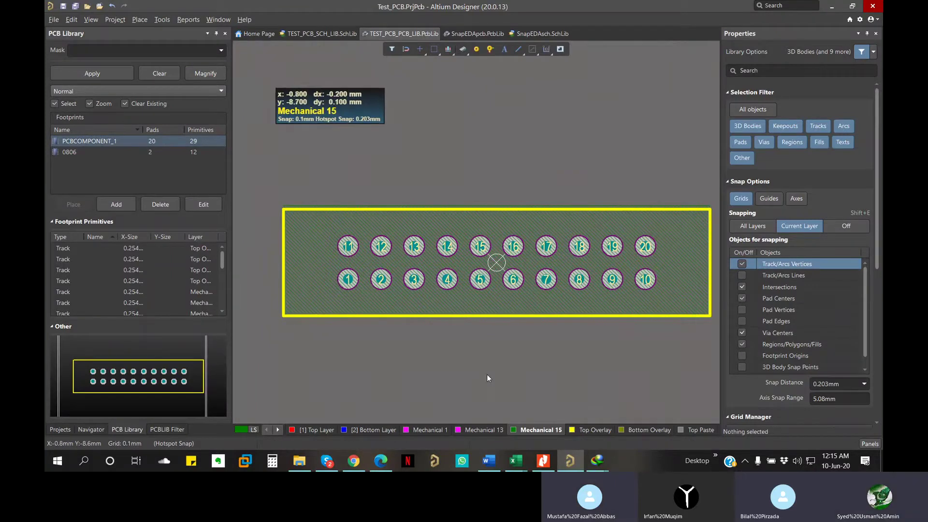
right_click_drag(486, 376, 490, 388)
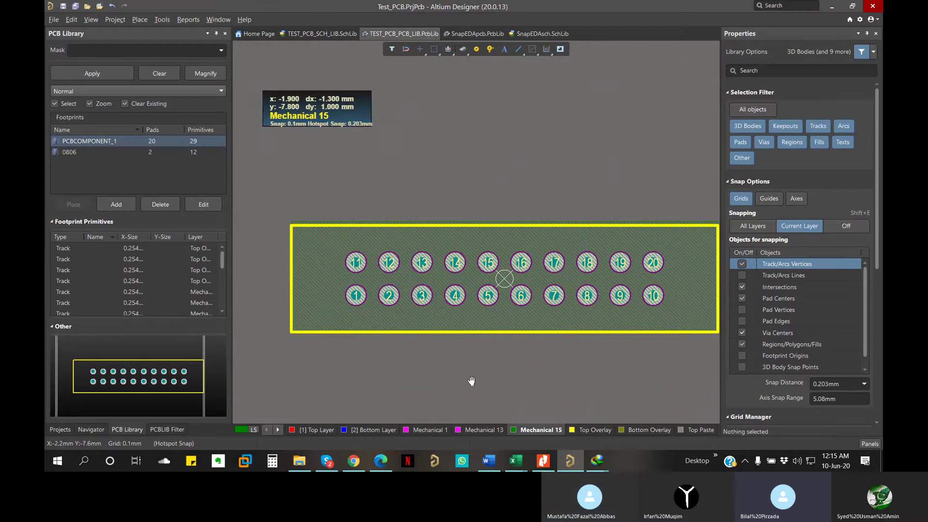
right_click_drag(483, 382, 468, 384)
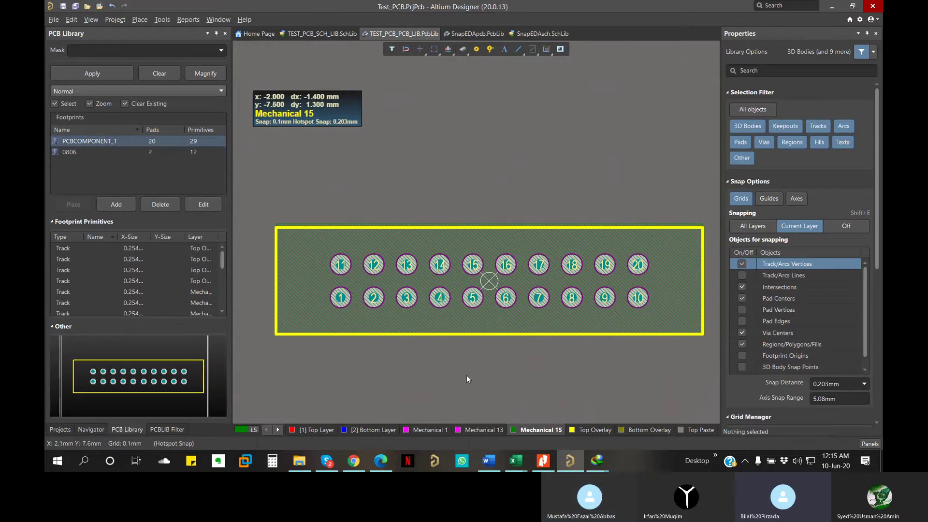
Rename the 20-pad footprint as IDC_Header_10x2.
double_click(93, 141)
left_click(331, 464)
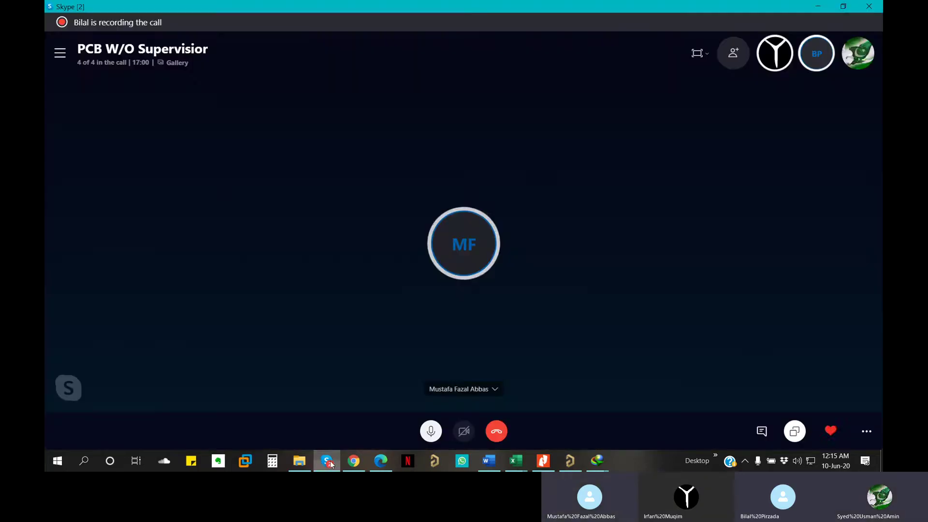
left_click(327, 462)
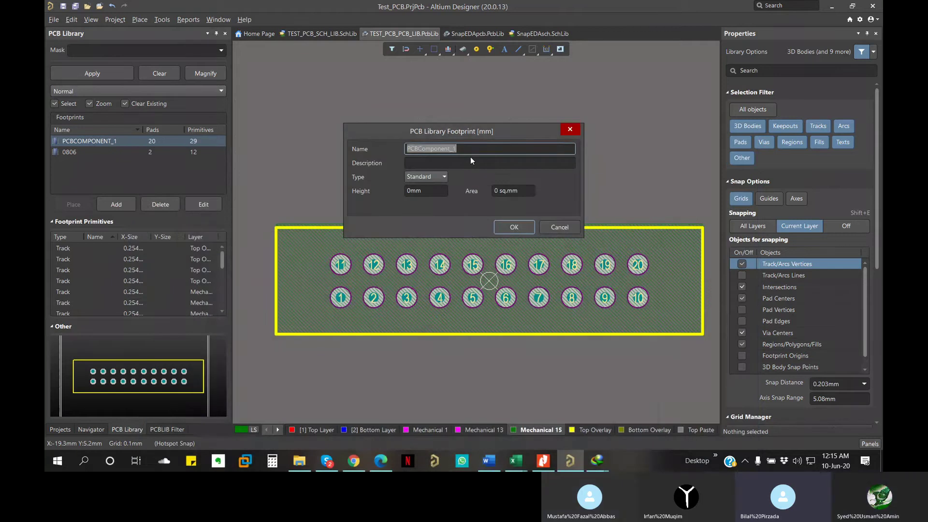
type("IDC_2")
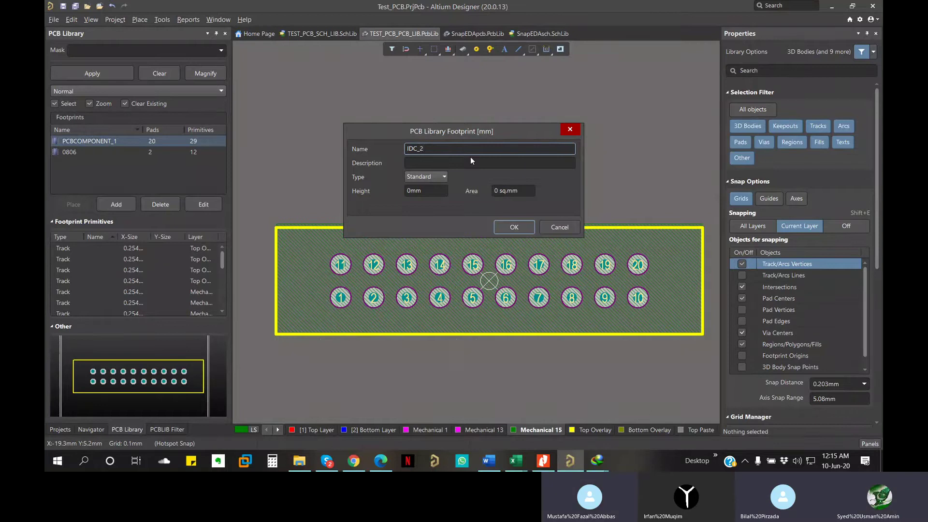
type("x")
key("BackSpace")
key("BackSpace")
type("10x")
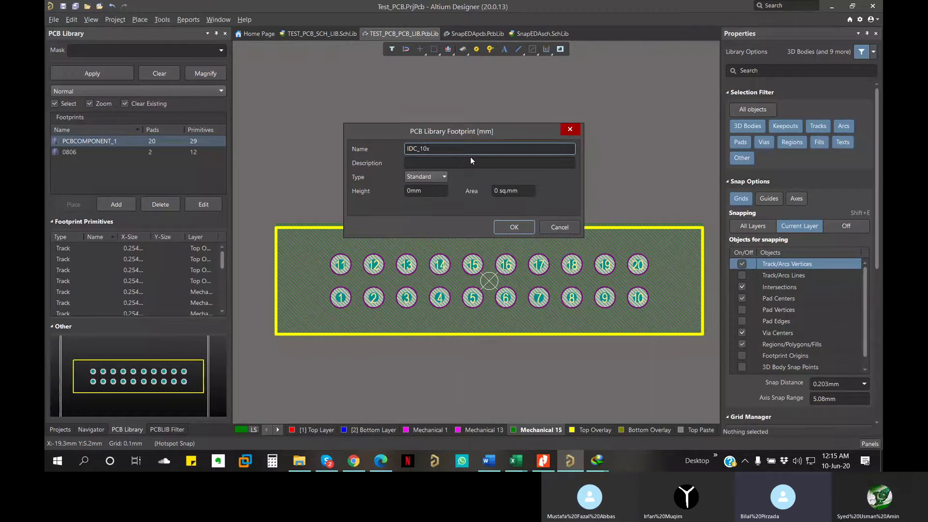
type("2")
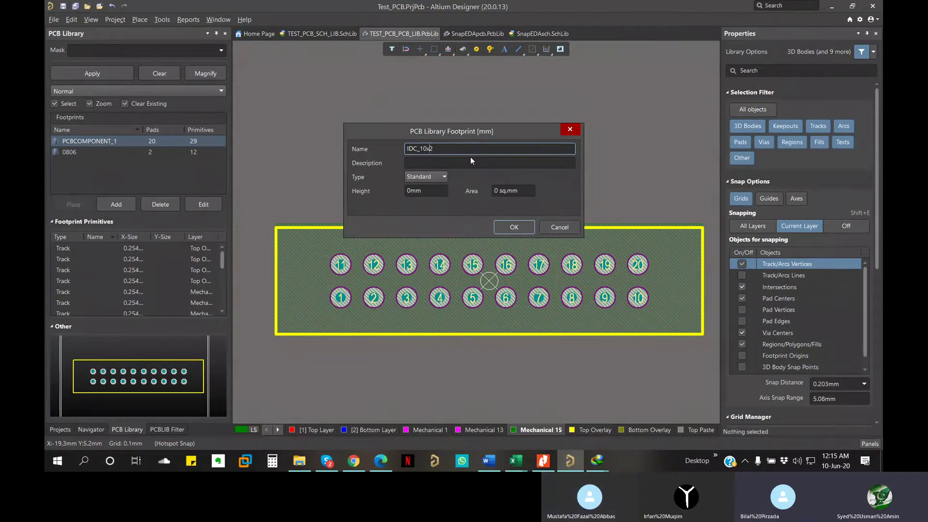
key("Left")
key("Left")
key("Left")
key("Left")
type("Header")
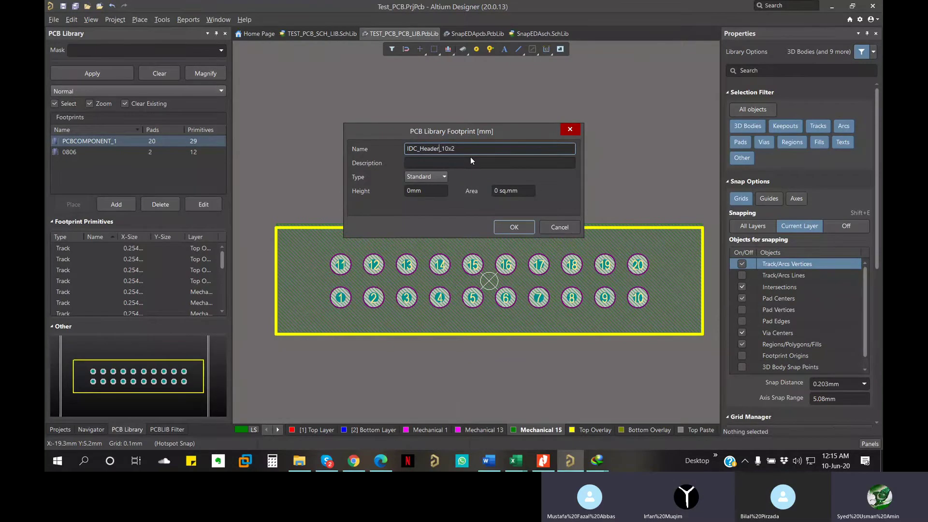
key("Return")
Save the PCB library with the renamed footprint.
scroll(467, 200, "down", 3, "ctrl")
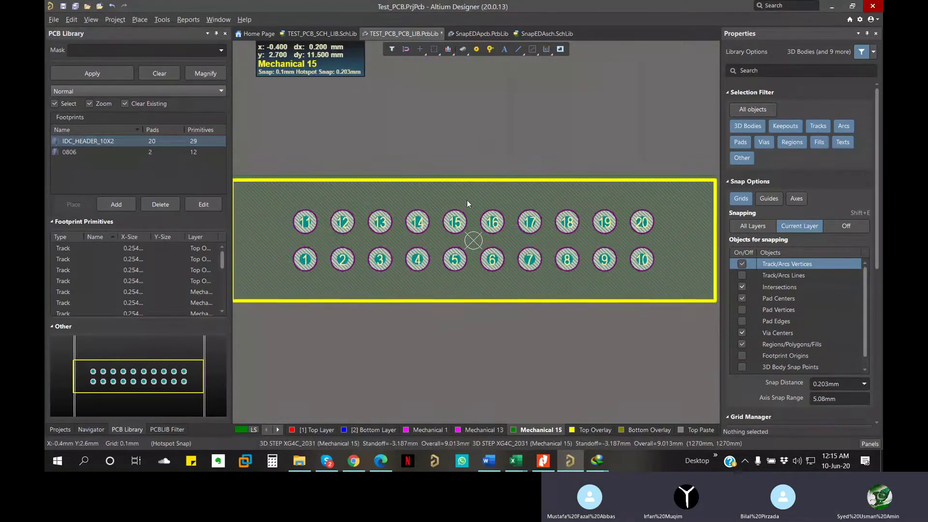
key("ctrl+s")
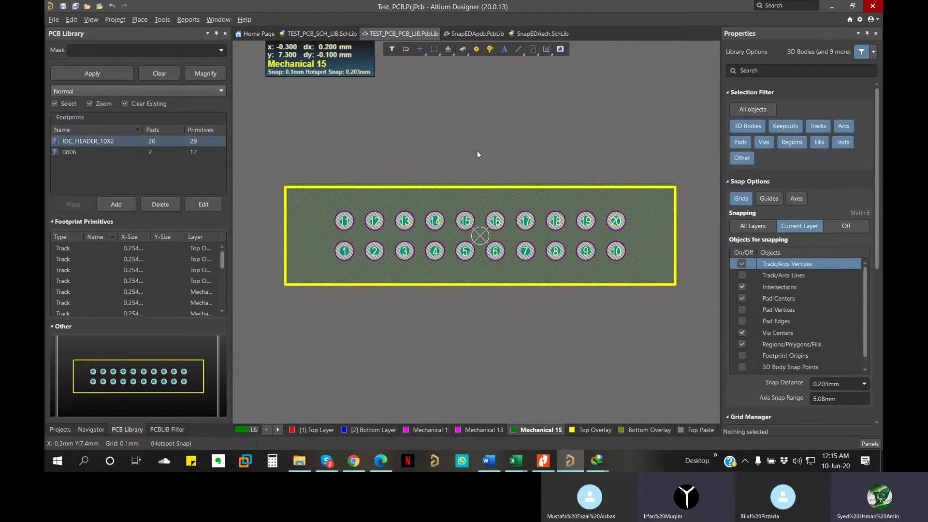
right_click_drag(477, 151, 479, 189)
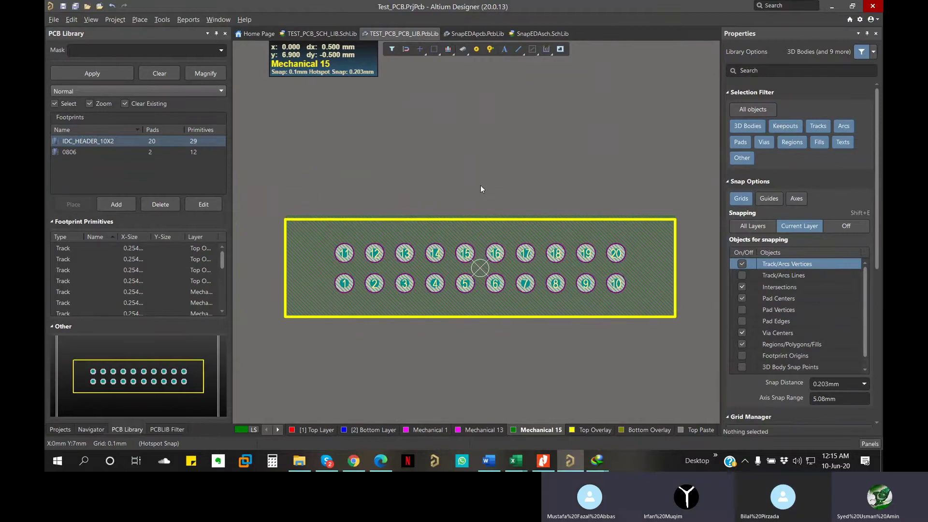
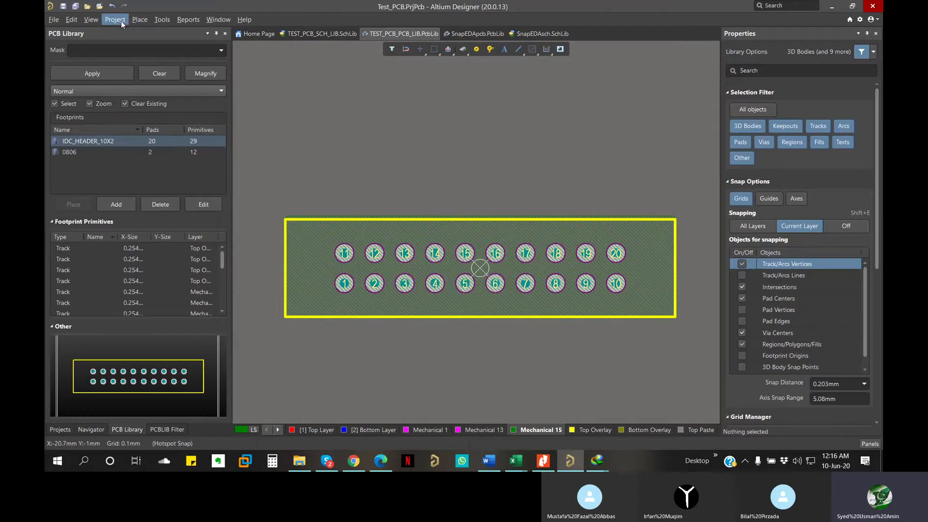
Launch the IPC Compliant Footprint Wizard and proceed to its component type selection.
left_click(101, 153)
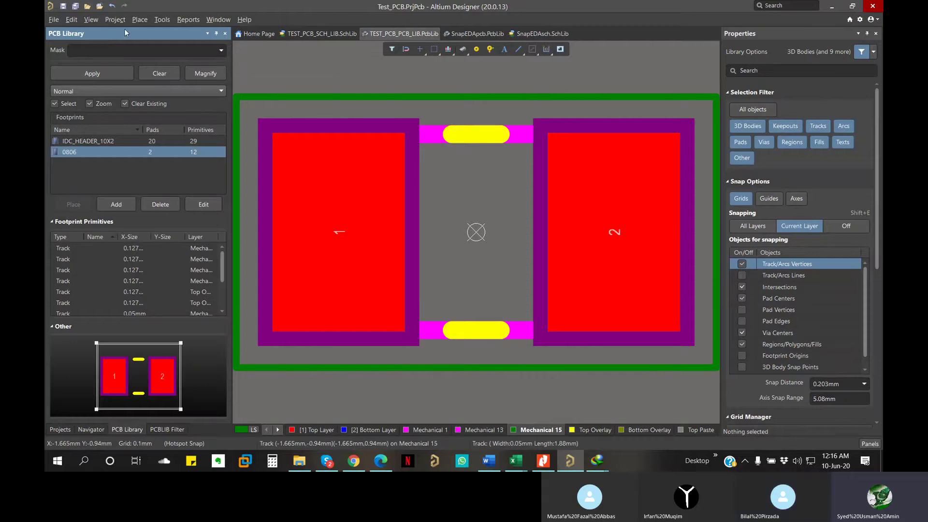
left_click(135, 19)
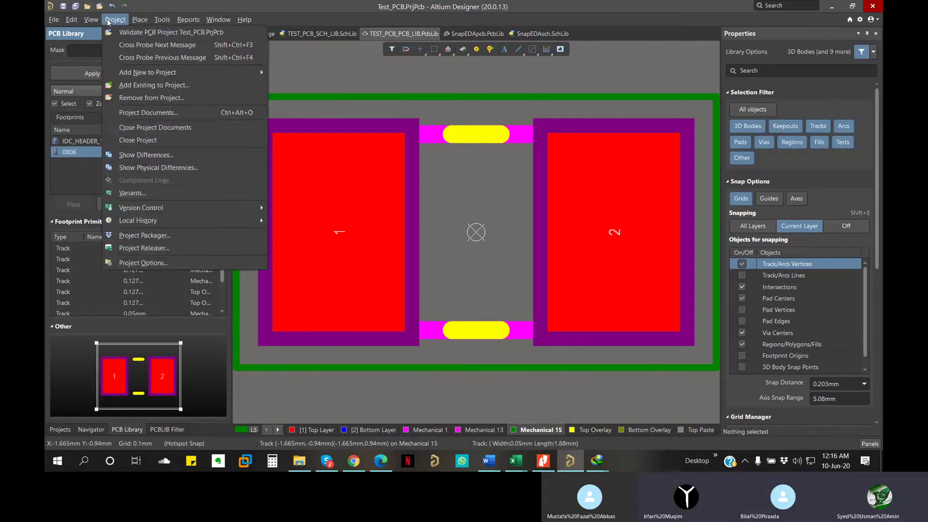
mouse_move(161, 22)
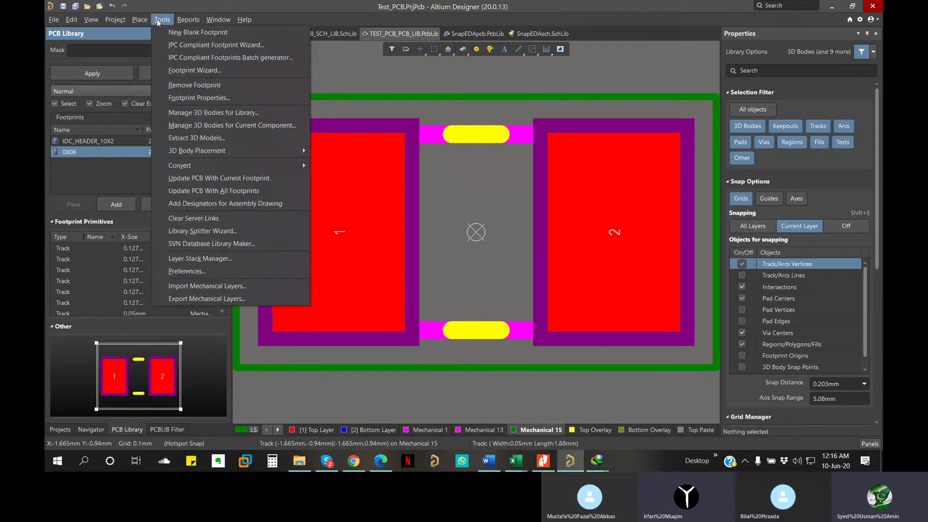
left_click(179, 47)
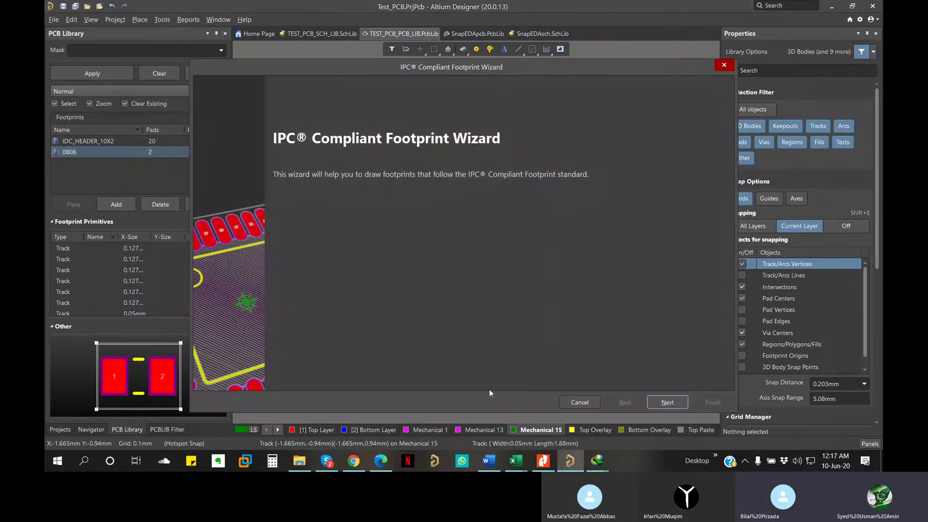
left_click(677, 405)
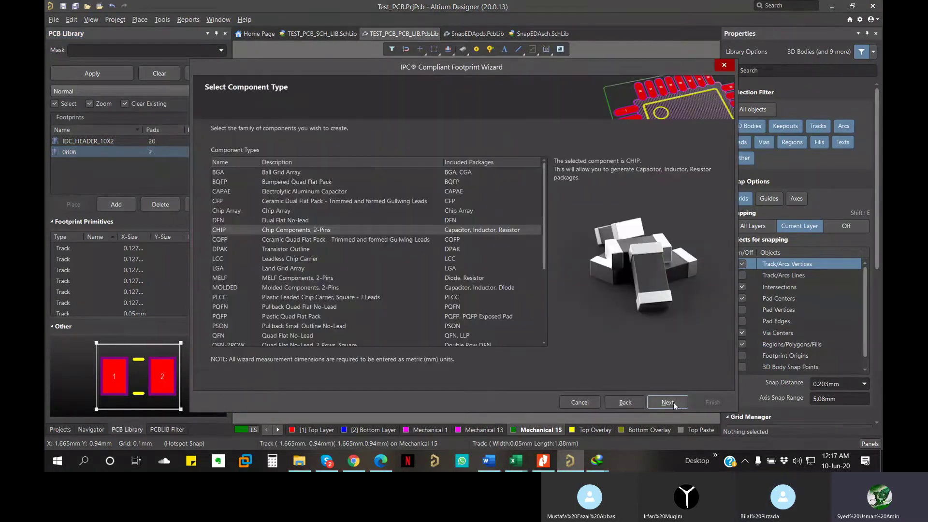
Look through the component families from BGA to SOT89 and back to SOP/TSOP, checking each description and package picture.
left_click(238, 170)
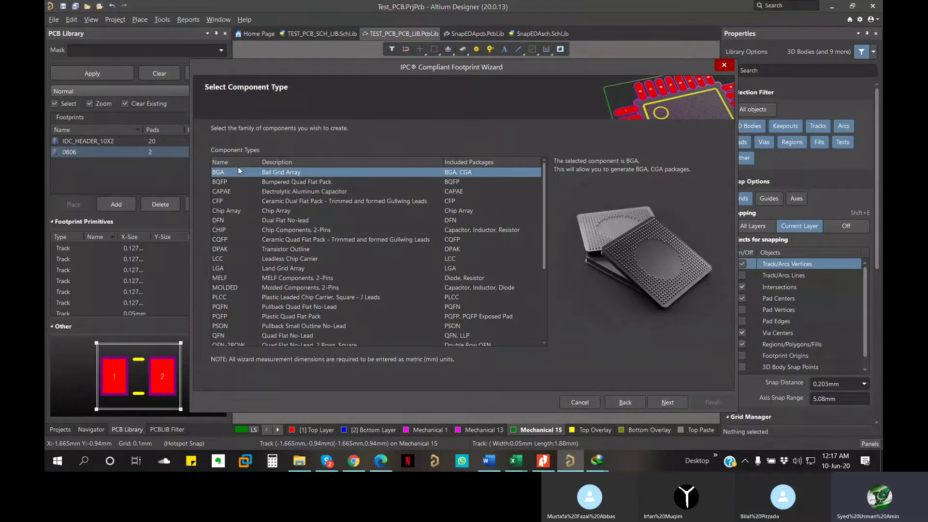
key("Down")
key("Down")
key("Down")
key("Down")
key("Down")
key("Down")
key("Down")
key("Down")
key("Down")
key("Down")
key("Down")
key("Down")
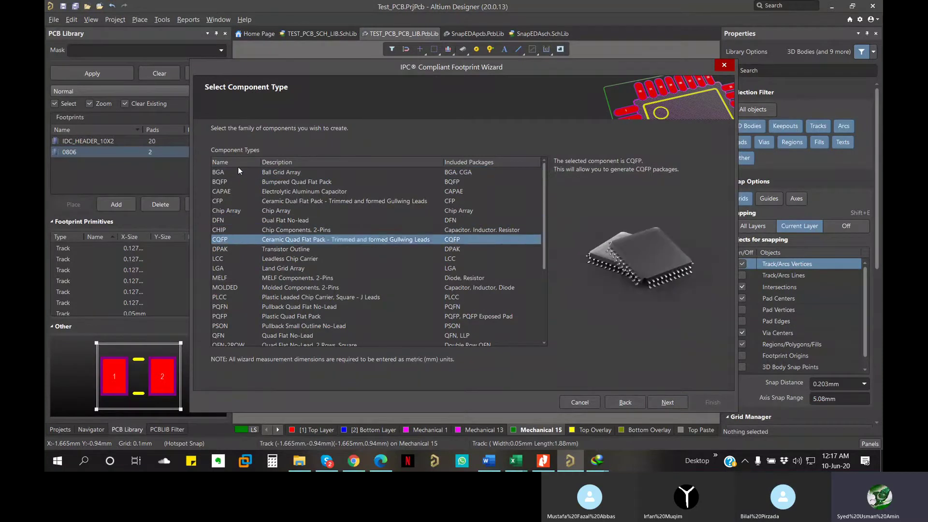
key("Down")
key("Down")
key("Down")
key("Down")
key("Down")
key("Down")
key("Down")
key("Down")
key("Down")
key("Down")
key("Down")
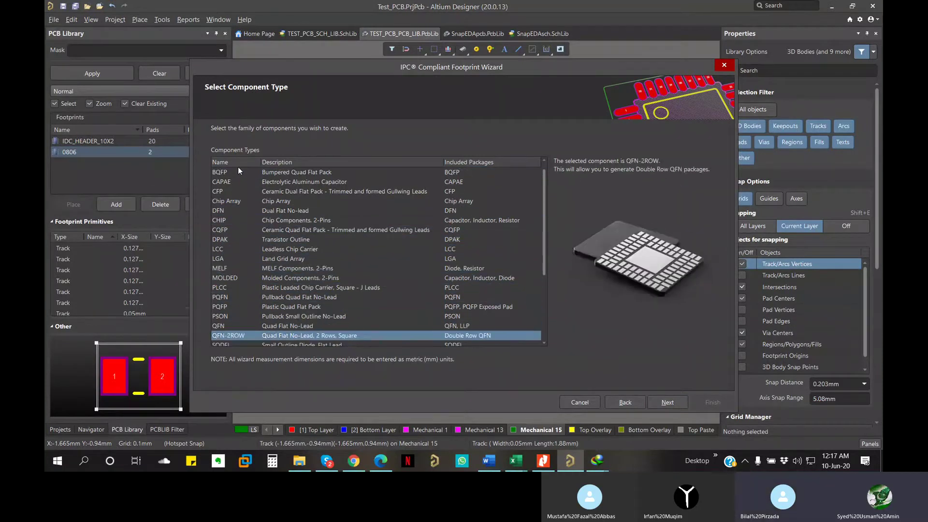
key("Down")
key("Down")
key("Down")
key("Down")
key("Down")
key("Down")
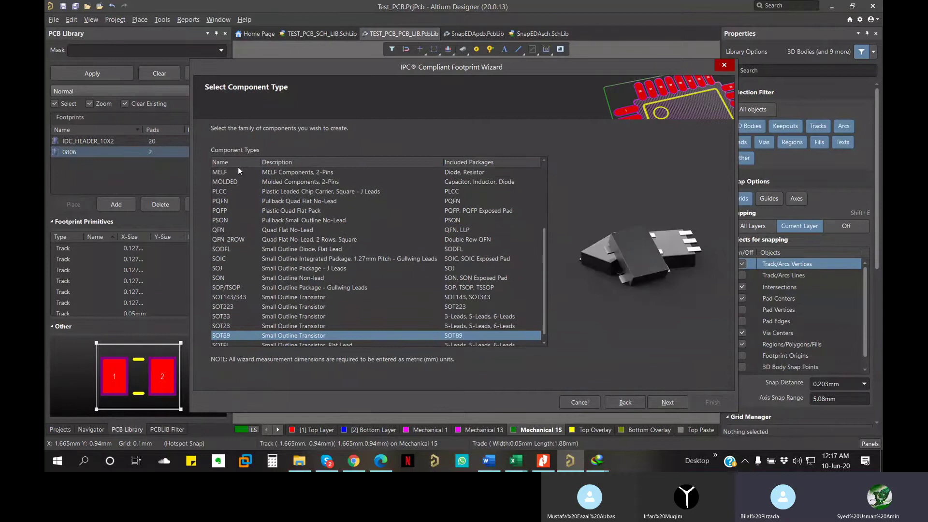
key("Up")
key("Up")
key("Up")
key("Up")
key("Up")
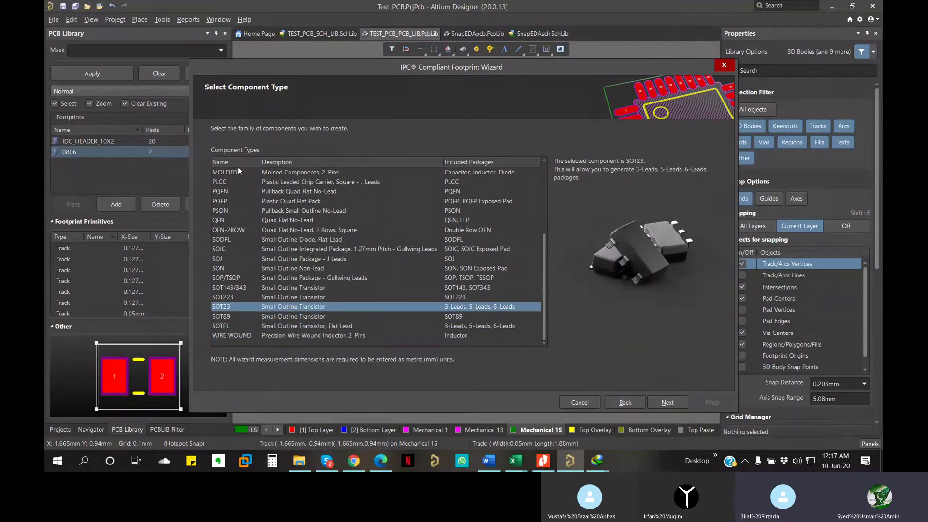
key("Up")
key("Up")
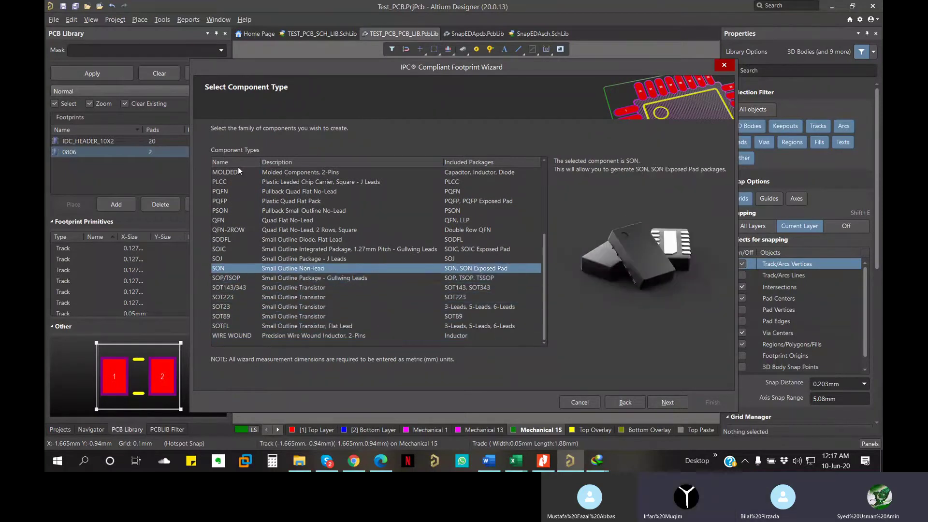
key("Down")
key("Down")
key("Up")
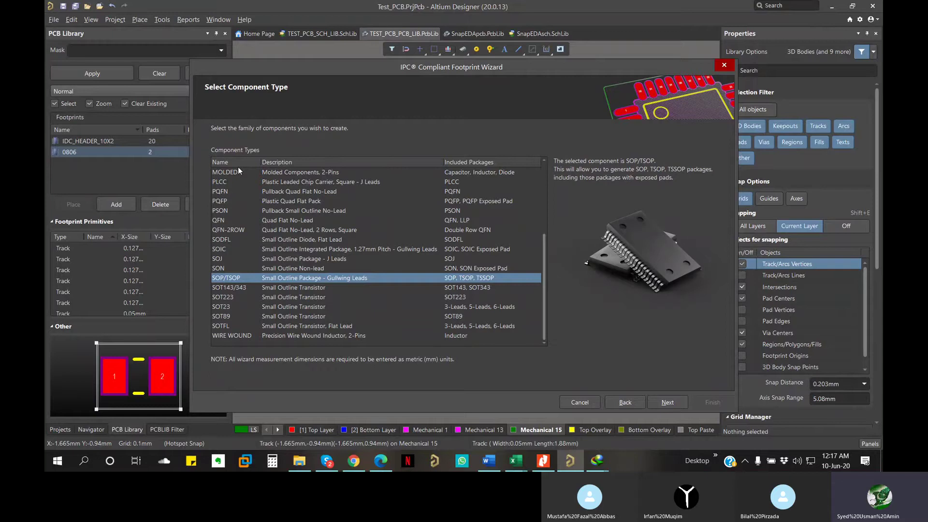
Compare the package previews of the QFN, SOIC, SOT23 and SOT223 families.
left_click(229, 221)
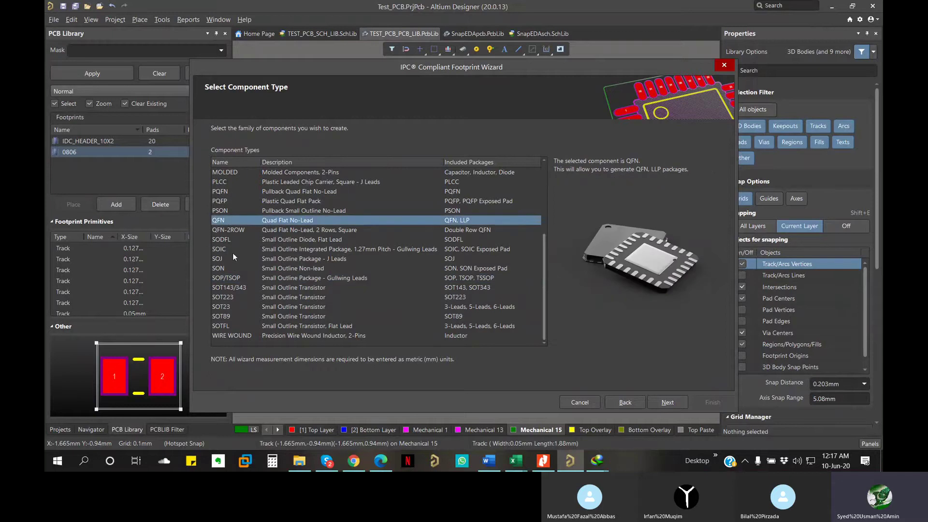
left_click(232, 248)
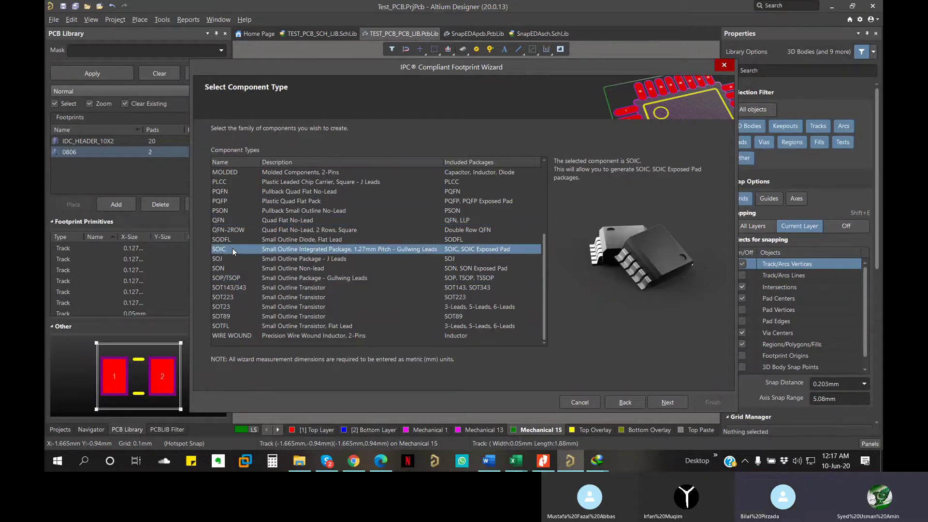
left_click(236, 307)
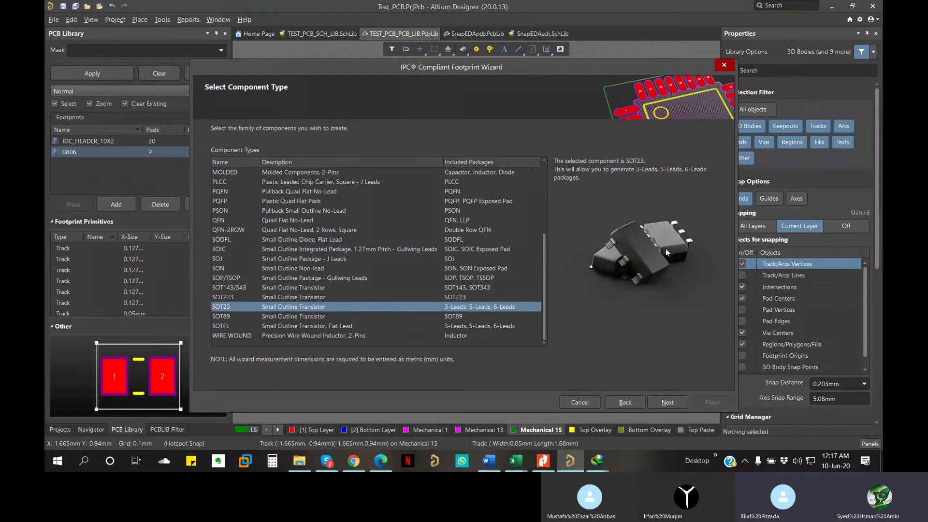
left_click(245, 297)
Choose the CHIP family of 2-pin chip components and continue to its package dimensions.
scroll(250, 302, "up", 4)
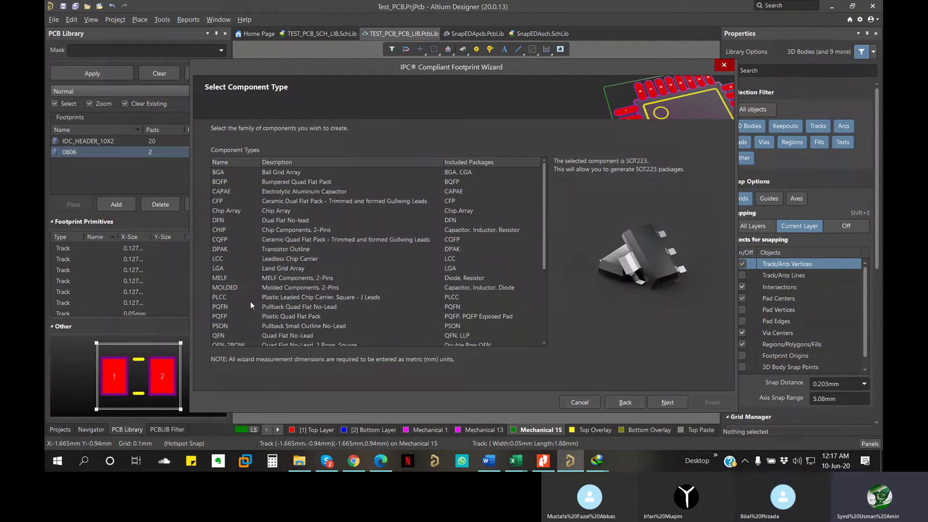
left_click(230, 231)
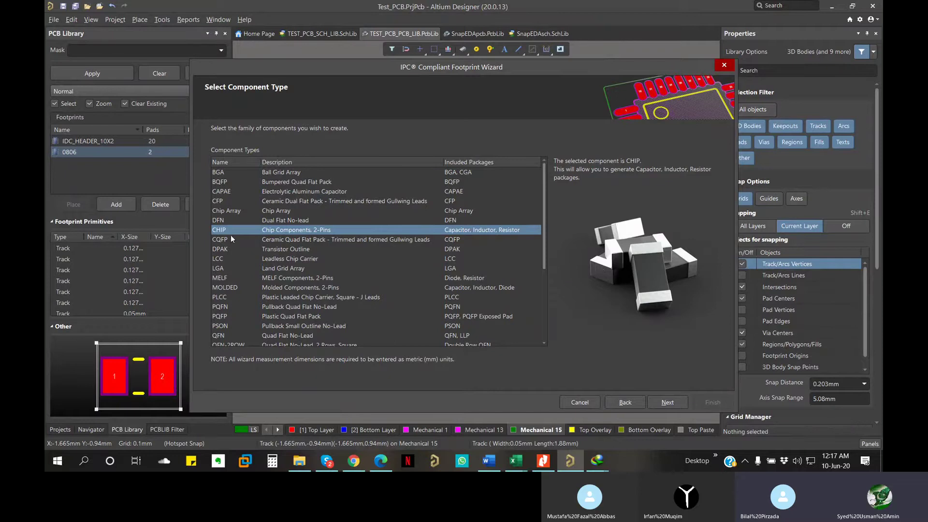
left_click(670, 402)
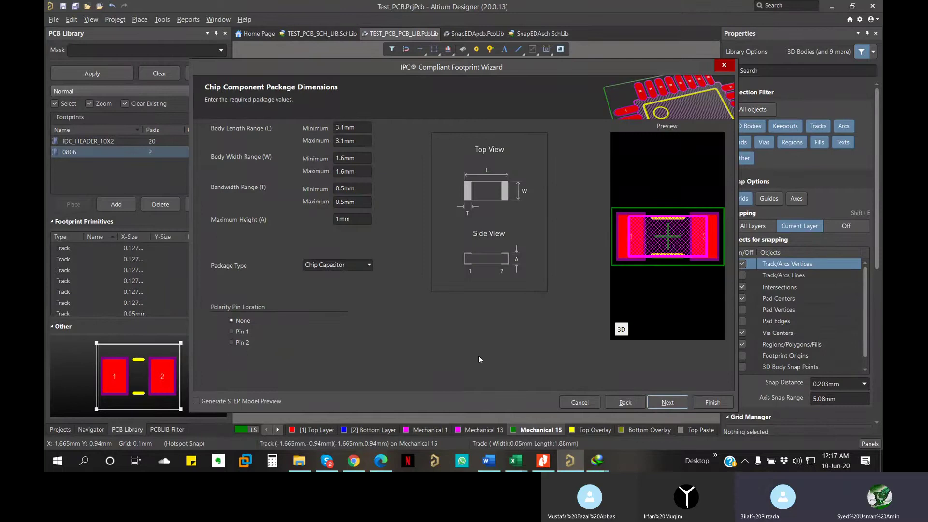
Switch to the Edge browser and open the RC Series, L Datasheet from the Digi-Key page of the RC0805FR-071KL resistor.
left_click(373, 463)
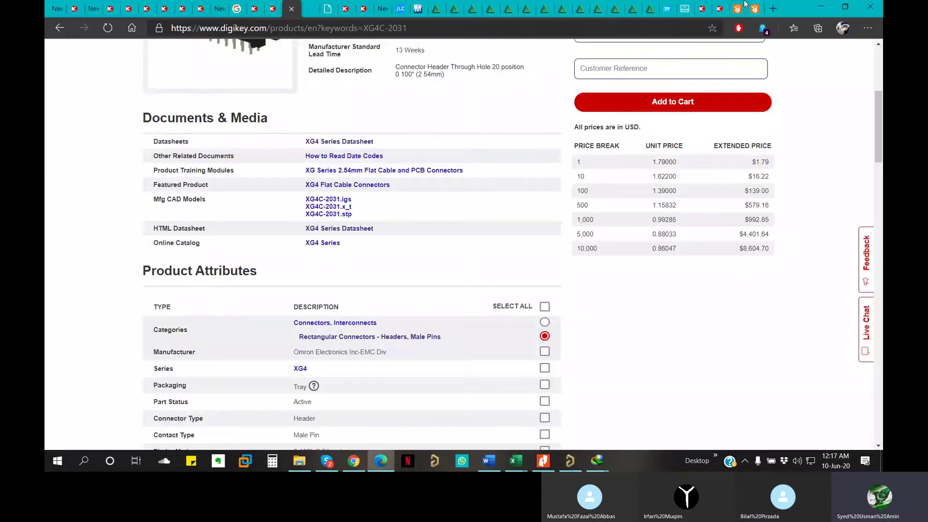
left_click(719, 8)
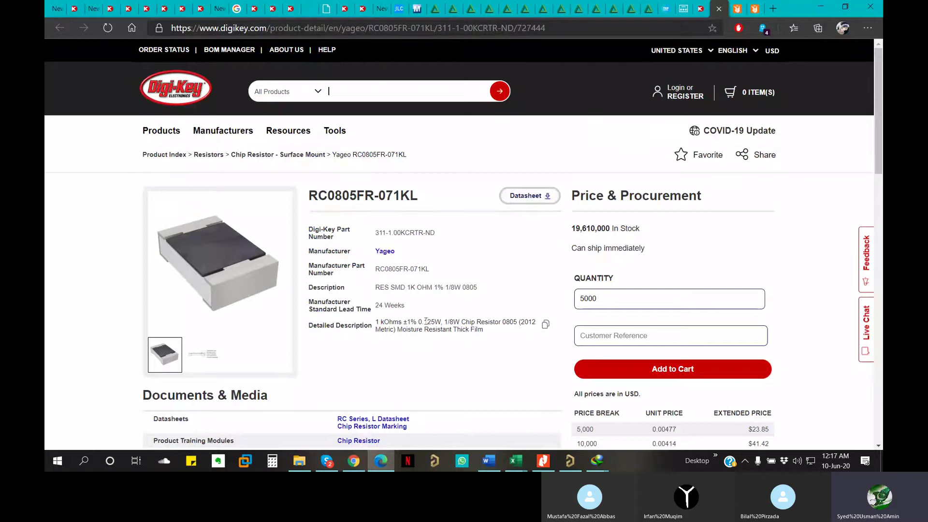
scroll(426, 321, "down", 3)
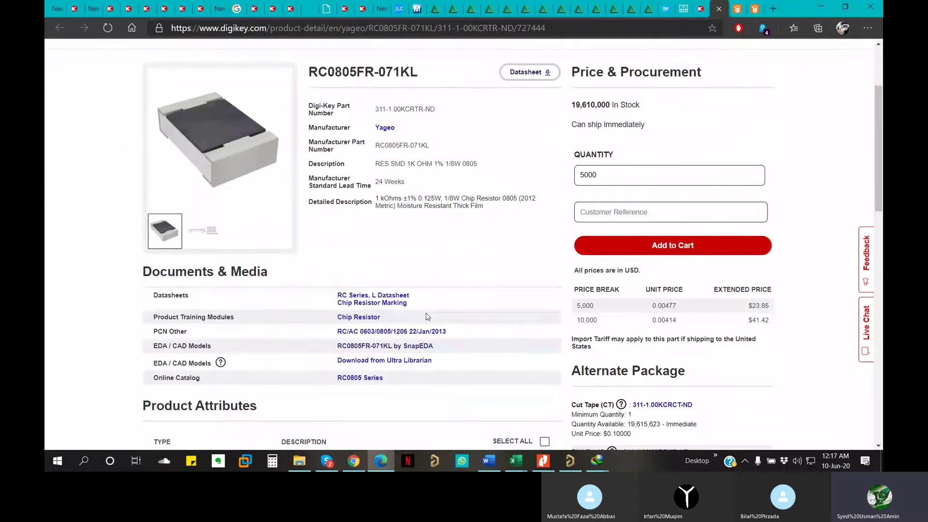
left_click(396, 297)
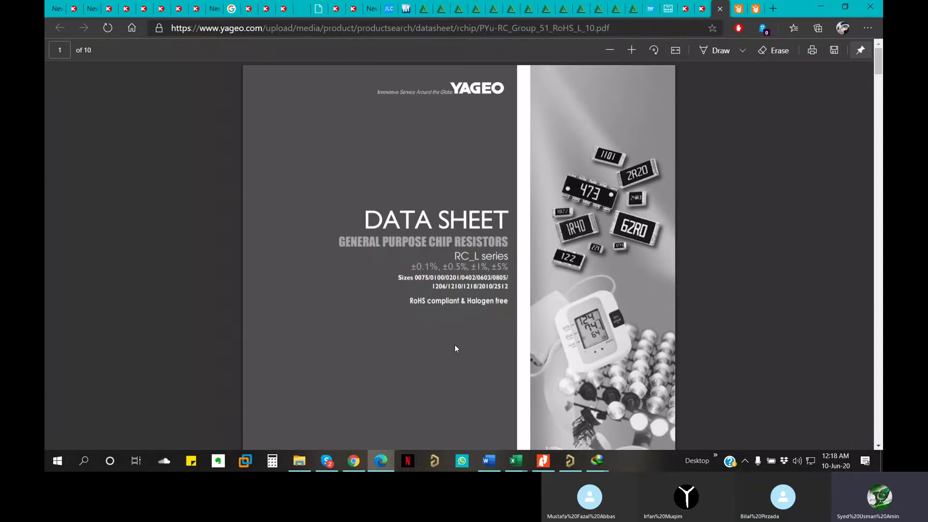
Search the Yageo datasheet for the chip resistor outline drawing and the dimension table.
scroll(455, 347, "down", 20)
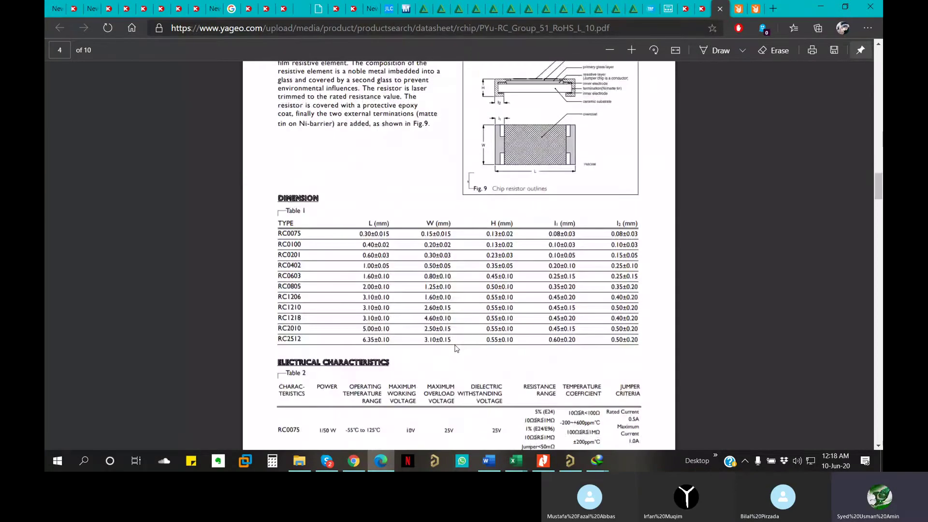
scroll(457, 348, "up", 12)
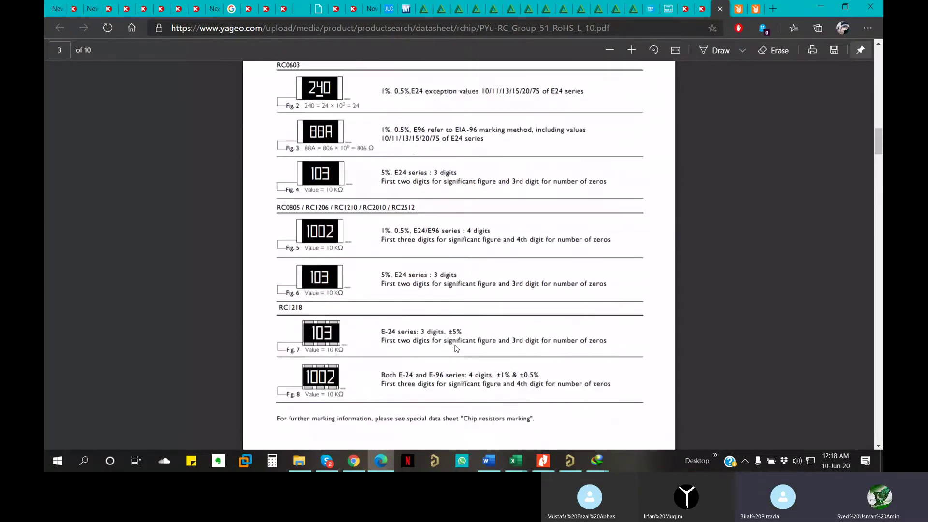
scroll(457, 349, "up", 3)
scroll(299, 131, "down", 2)
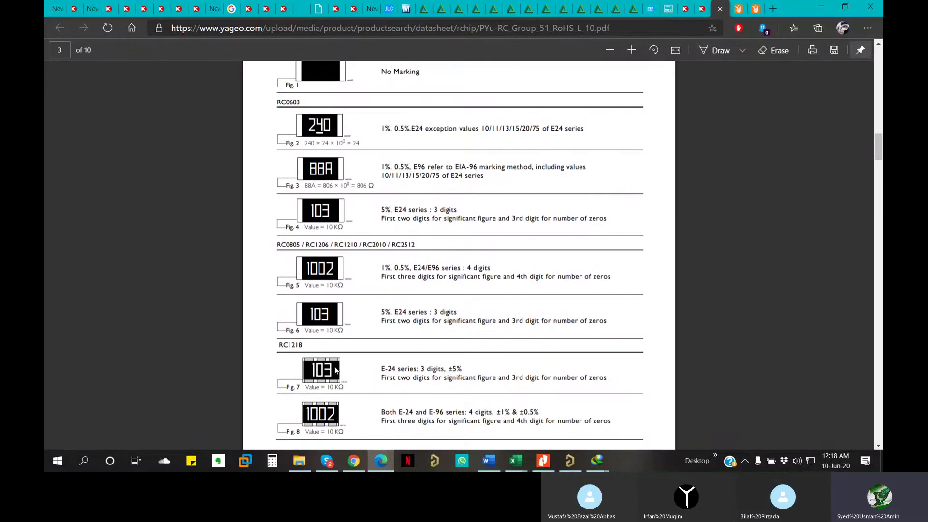
scroll(339, 294, "down", 10)
scroll(338, 294, "down", 20)
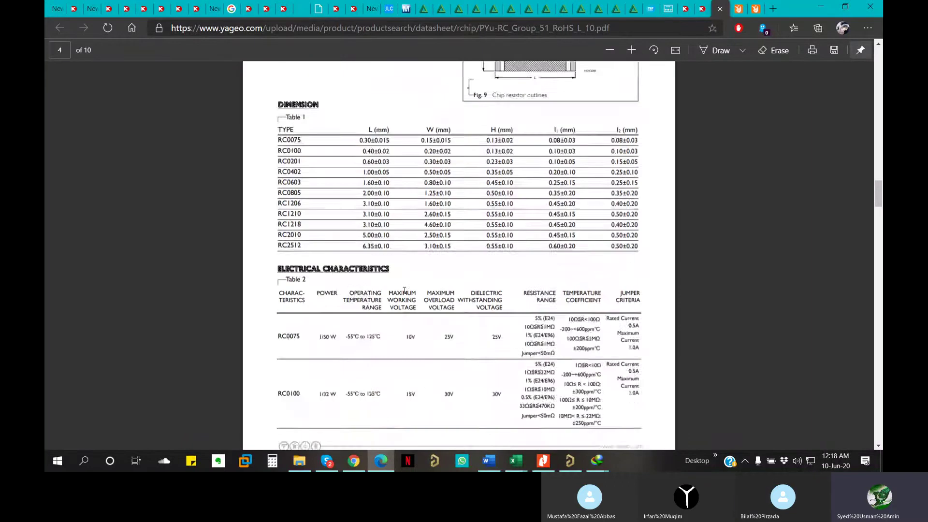
scroll(405, 294, "down", 20)
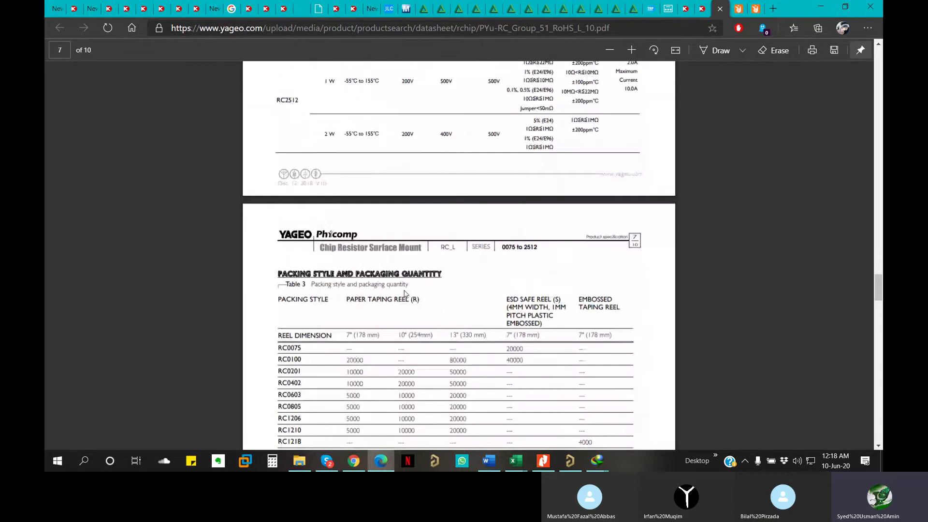
scroll(405, 293, "down", 20)
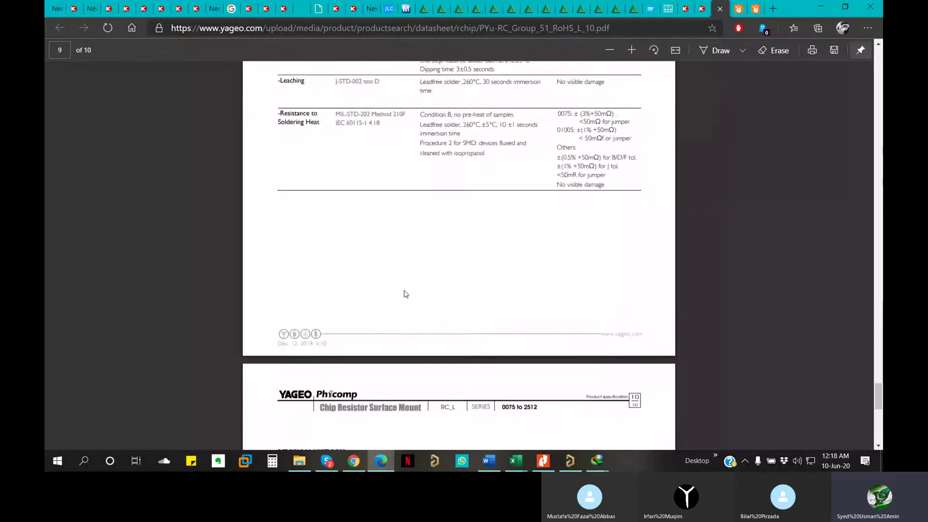
scroll(407, 294, "up", 12)
scroll(406, 294, "up", 20)
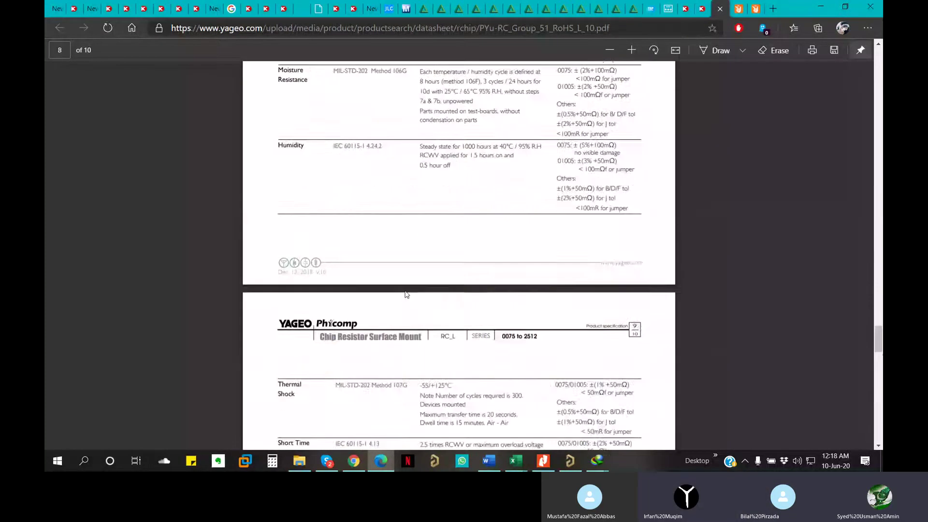
scroll(405, 294, "up", 3)
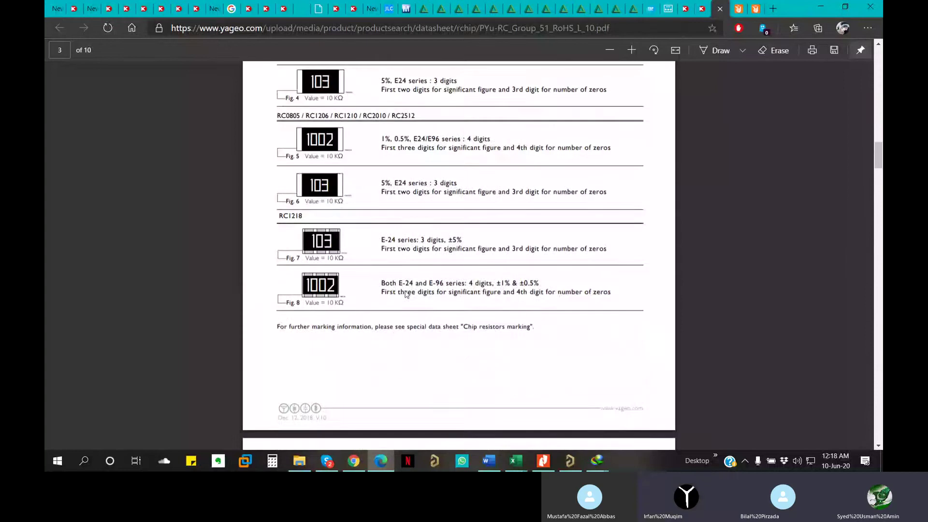
scroll(404, 290, "down", 7)
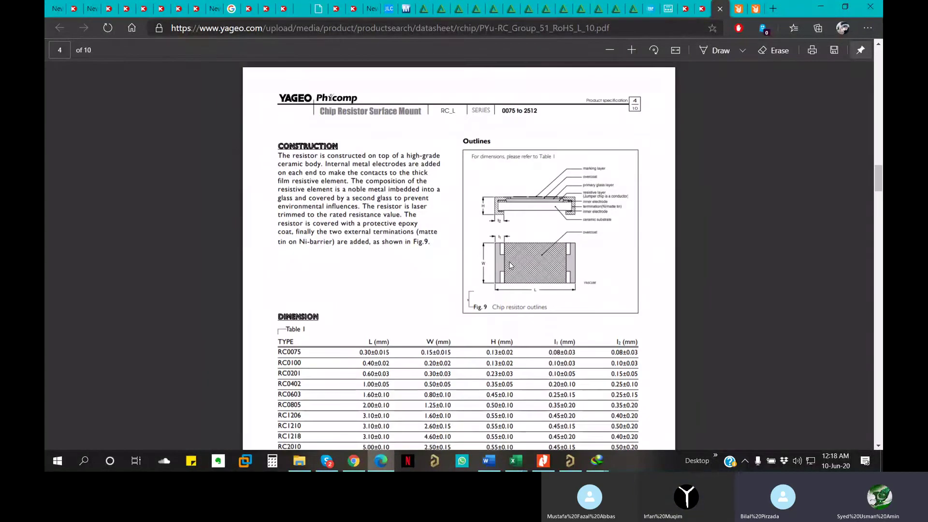
Examine the enlarged chip resistor outlines in Fig. 9 and the L, W, H and terminal dimensions by type in Table 1.
scroll(510, 251, "up", 2, "ctrl")
scroll(509, 248, "up", 1, "ctrl")
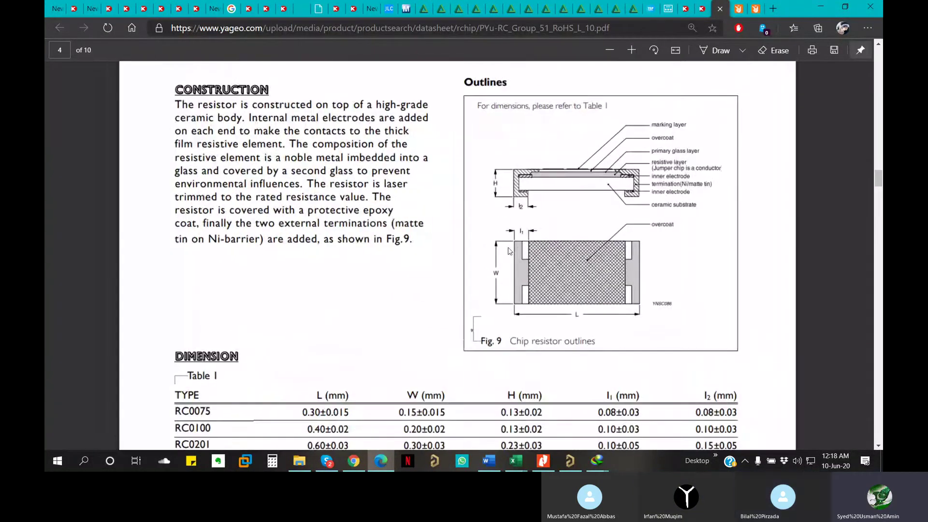
right_click(514, 242)
left_click(473, 234)
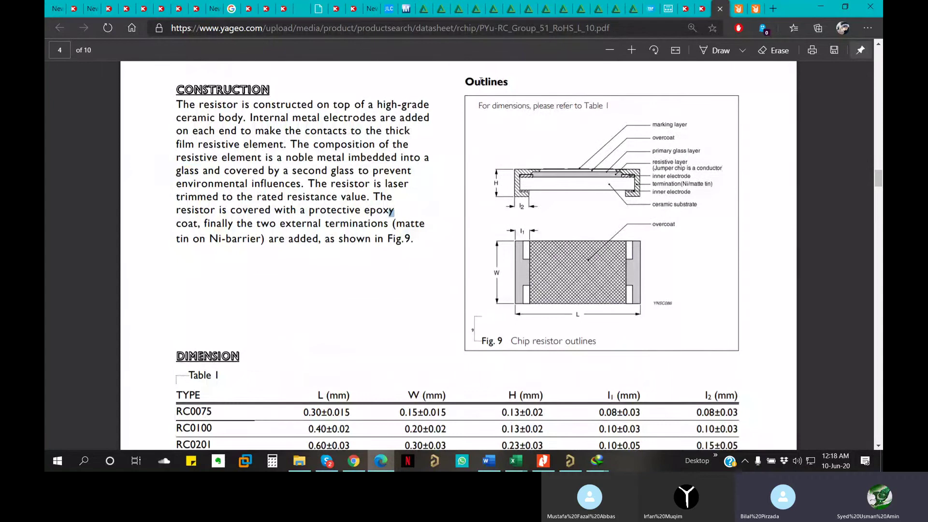
left_click_drag(480, 105, 607, 109)
left_click(612, 119)
scroll(472, 302, "down", 3)
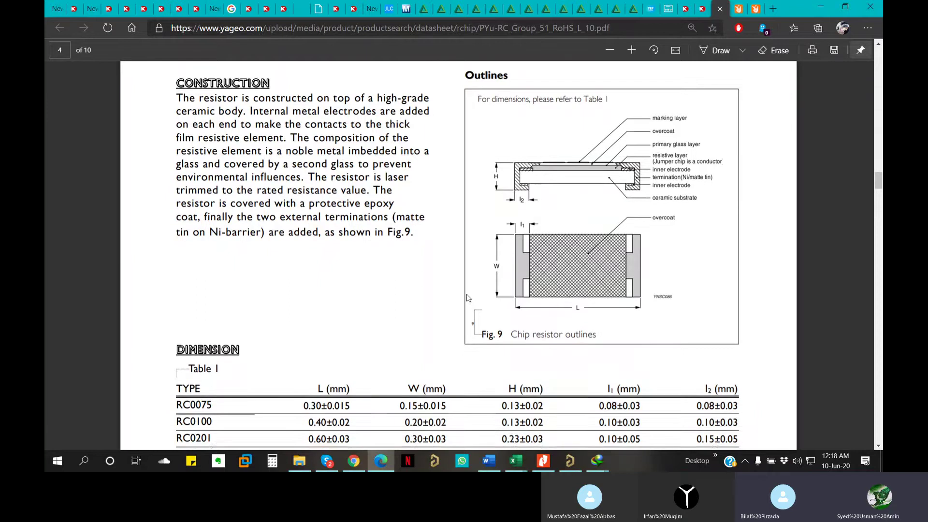
left_click_drag(177, 285, 217, 433)
left_click(220, 383)
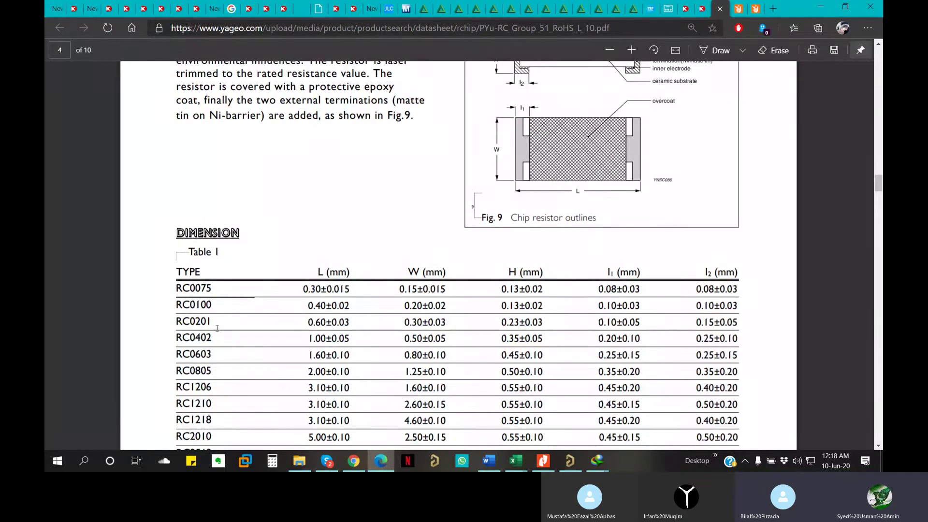
Examine the RC1206 row of the datasheet's dimension Table 1 together with the chip resistor outline in Fig. 9.
scroll(221, 376, "down", 3)
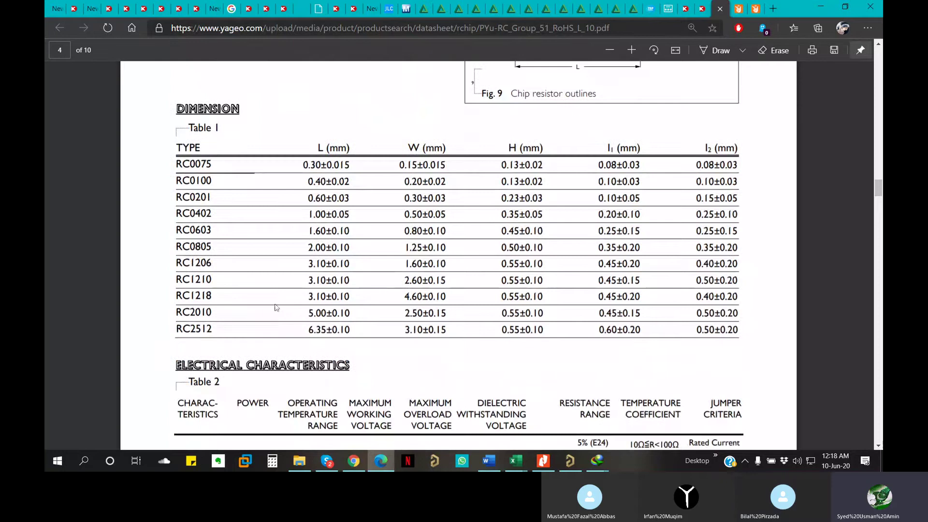
double_click(191, 280)
left_click(192, 280)
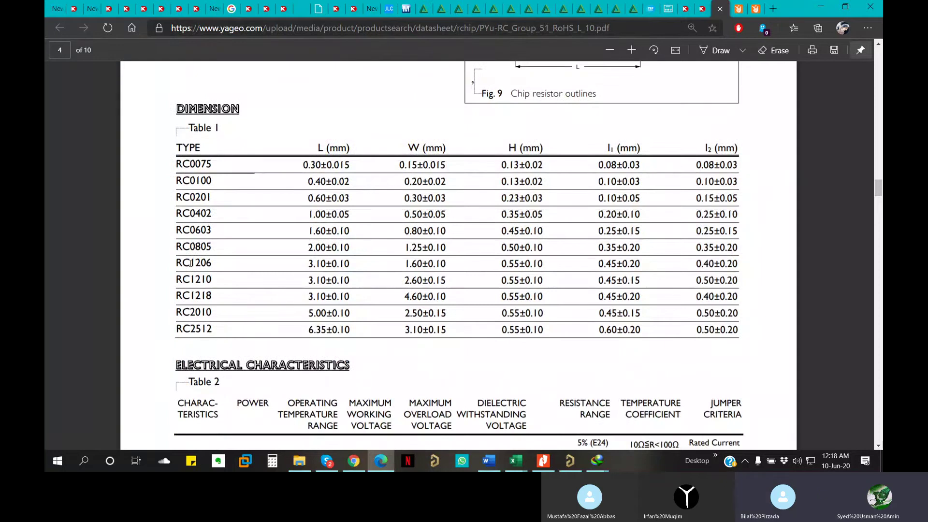
double_click(191, 263)
left_click(213, 263)
left_click_drag(190, 247, 211, 248)
left_click_drag(185, 263, 739, 264)
left_click(211, 263)
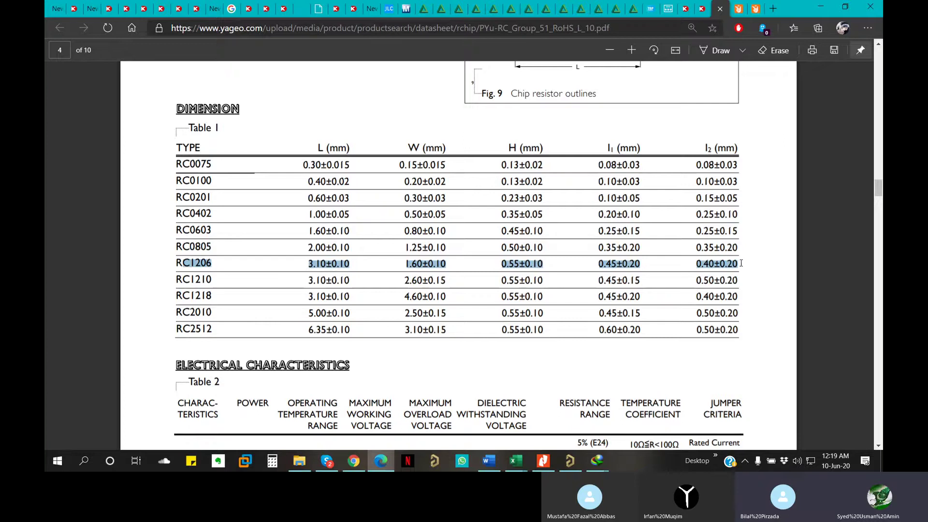
scroll(522, 427, "up", 3)
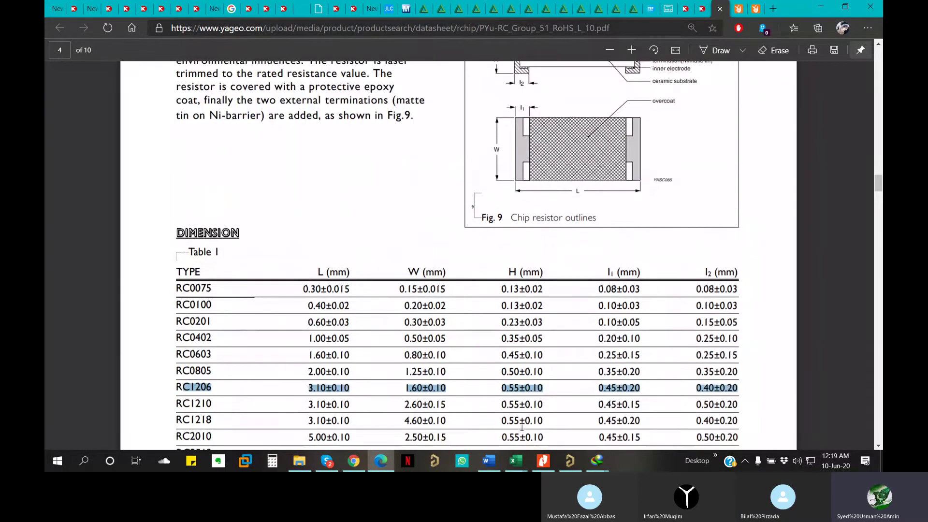
Switch to the footprint wizard in Altium Designer and check the body length and width ranges against the RC1206 row of the datasheet.
left_click(570, 460)
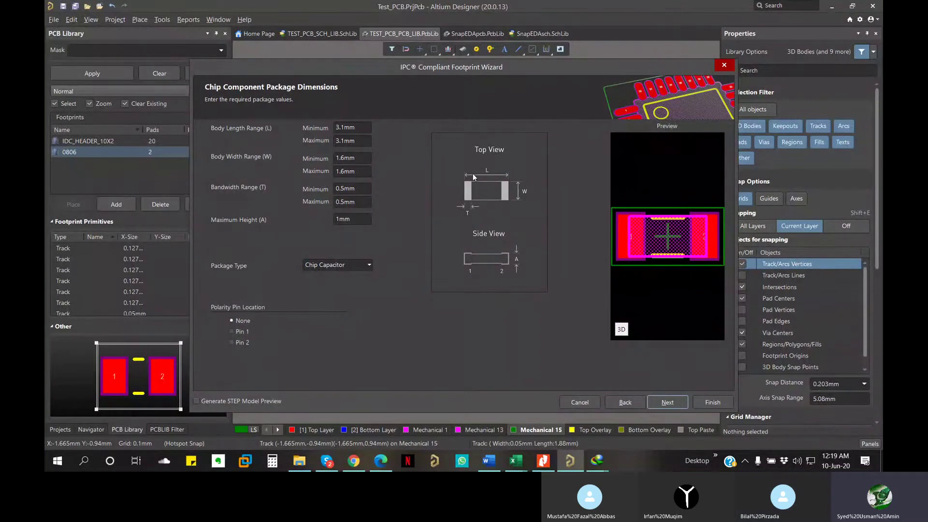
left_click(338, 129)
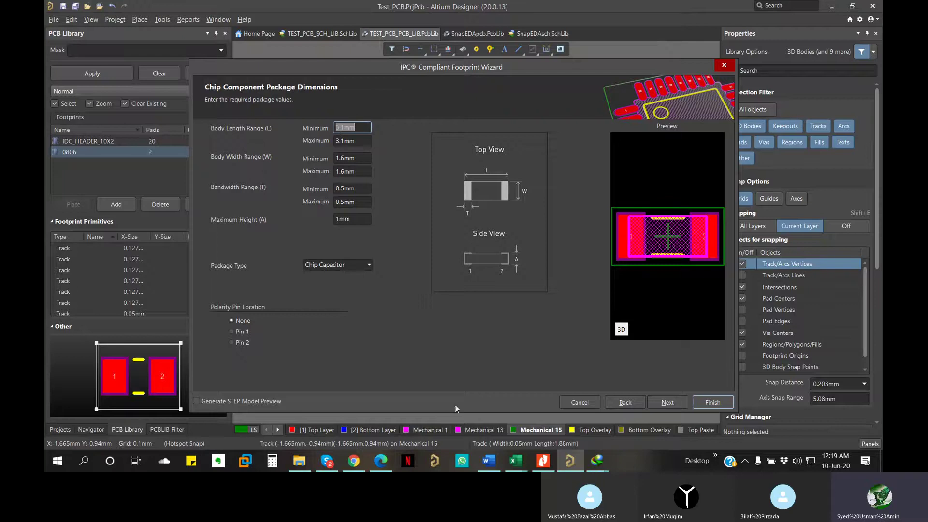
left_click(380, 462)
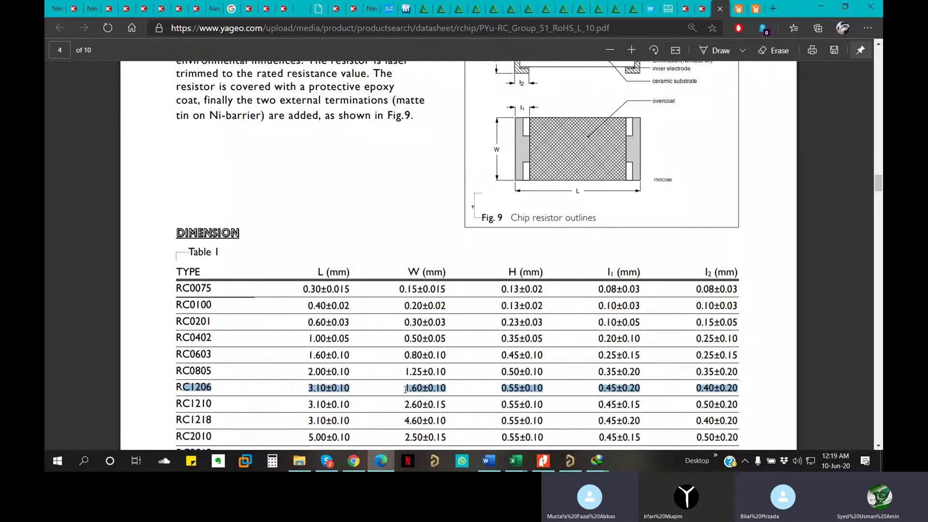
left_click(381, 461)
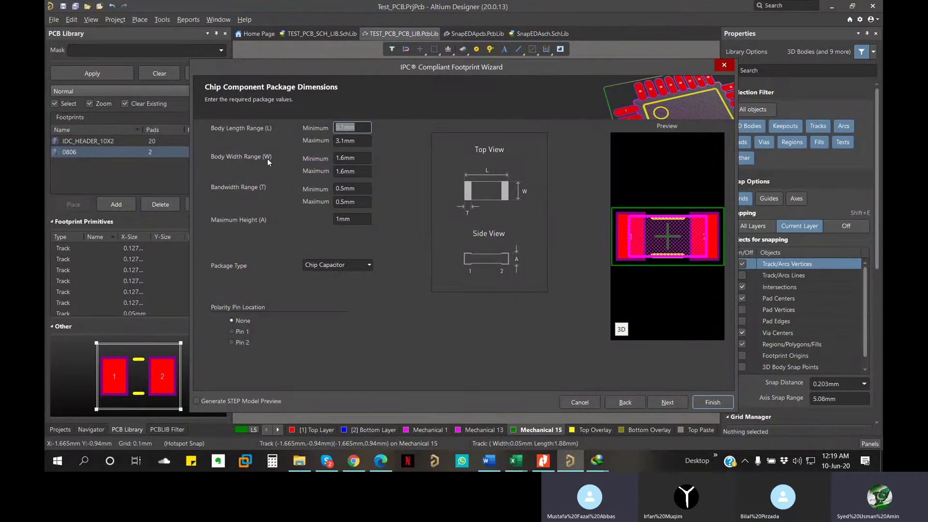
left_click(357, 159)
left_click(360, 171)
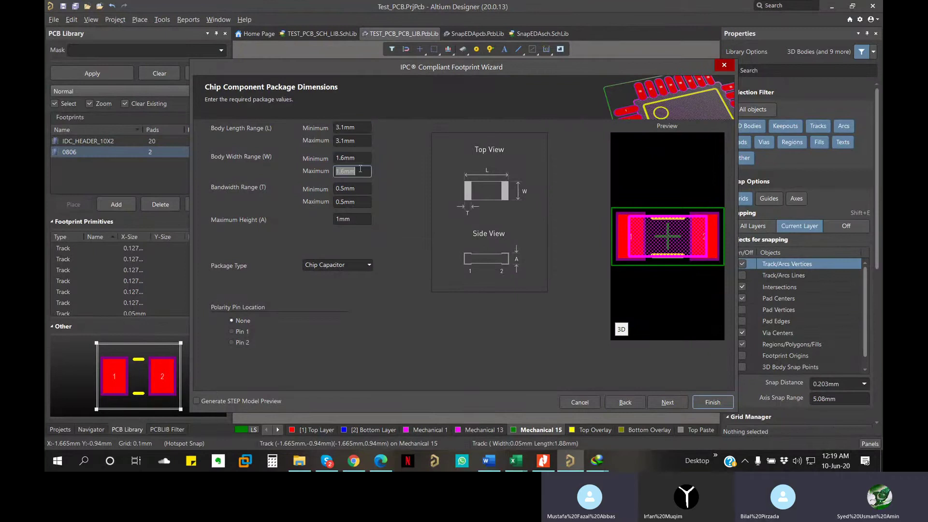
left_click(385, 468)
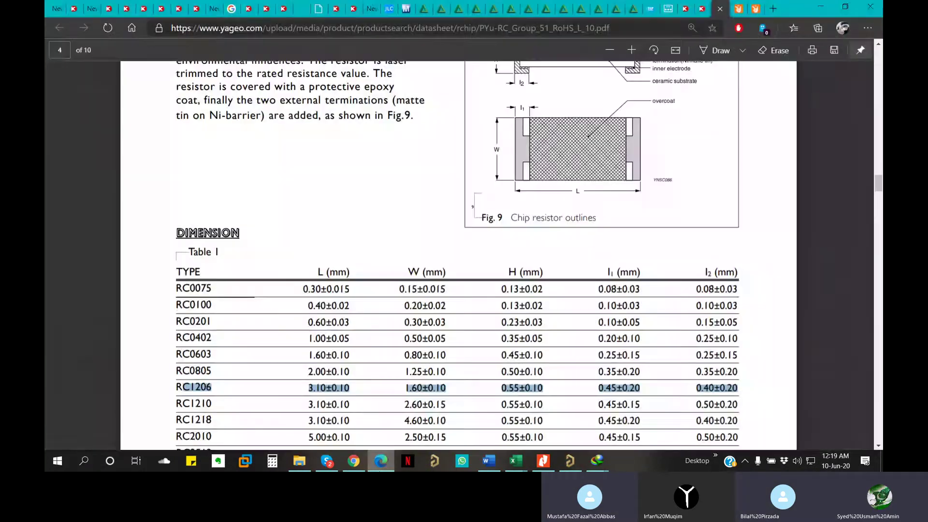
left_click(385, 468)
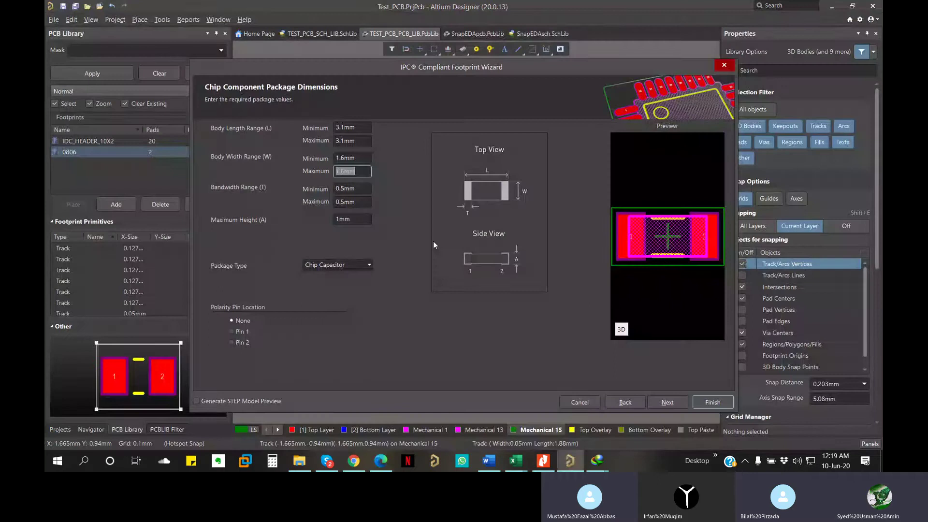
Compare the wizard's minimum and maximum bandwidth range with the RC1206 terminal dimensions in the datasheet.
left_click(360, 188)
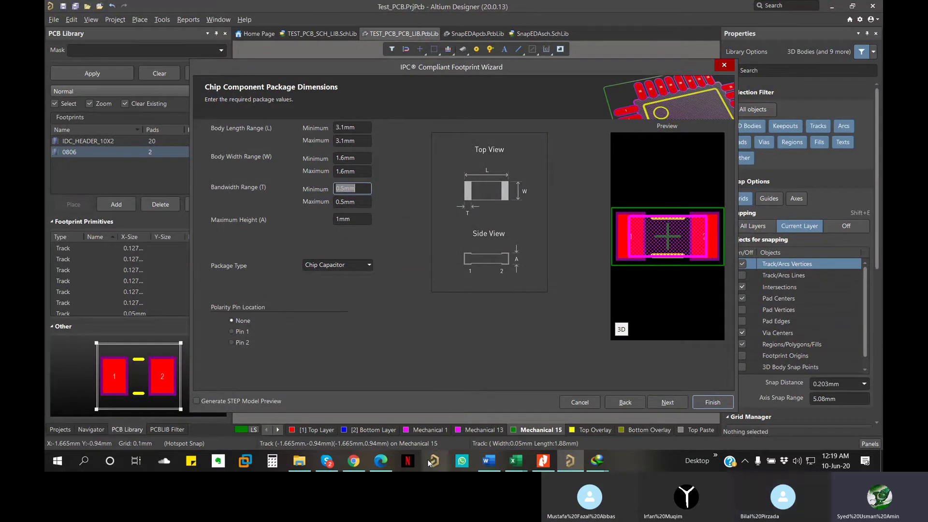
left_click(381, 461)
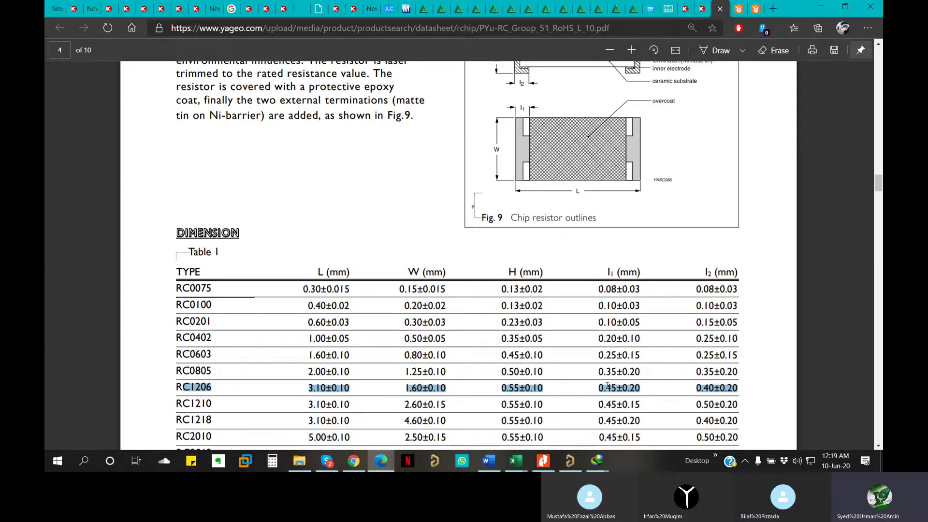
left_click(570, 461)
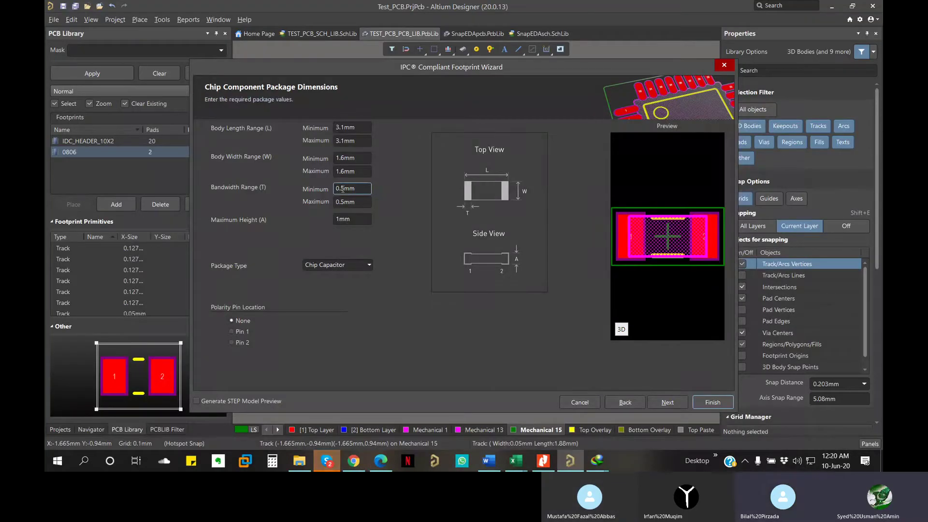
key("Left")
key("Left")
key("Tab")
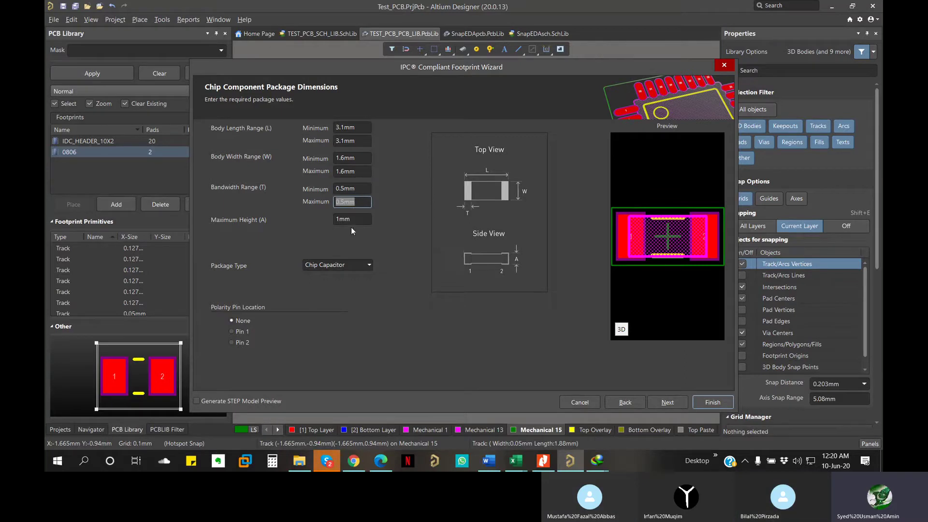
key("Tab")
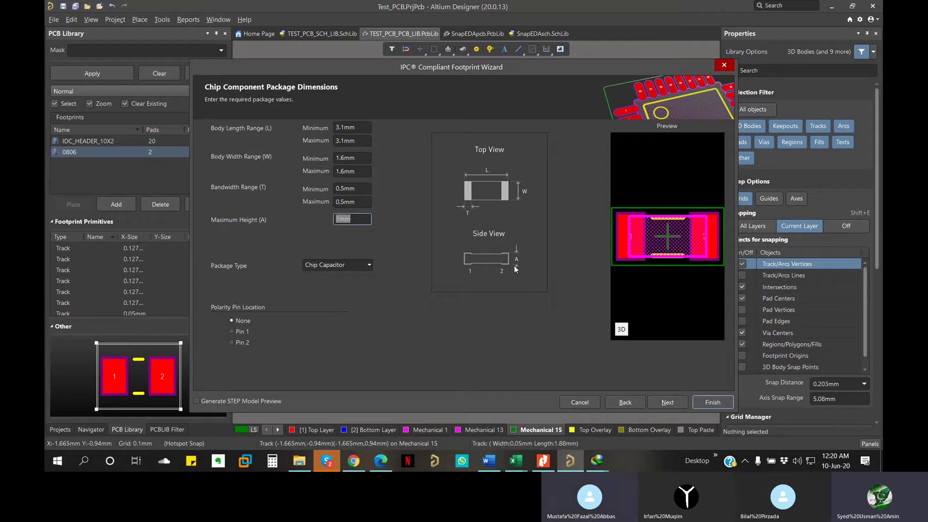
left_click(332, 462)
left_click(331, 460)
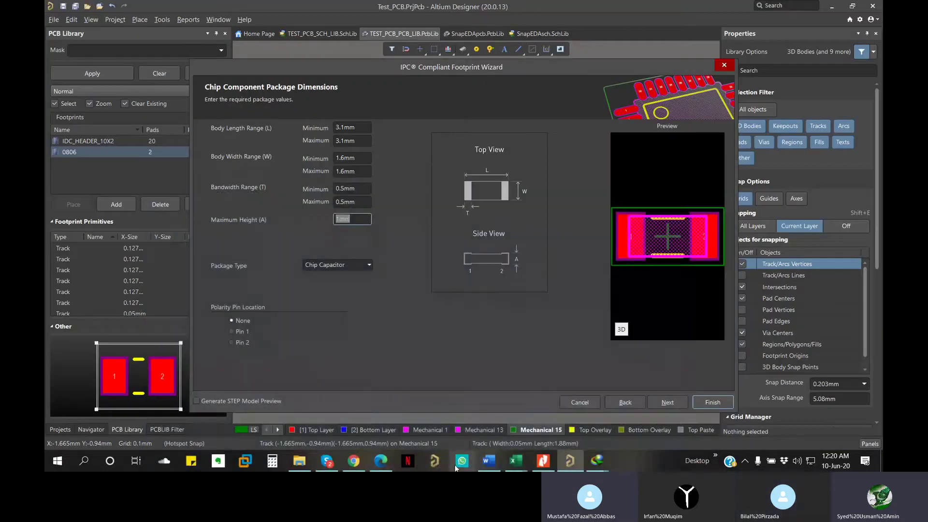
Set the maximum height to 0.55 mm, taken from the RC1206 row of the datasheet, and the package type to Chip Resistor.
left_click(381, 460)
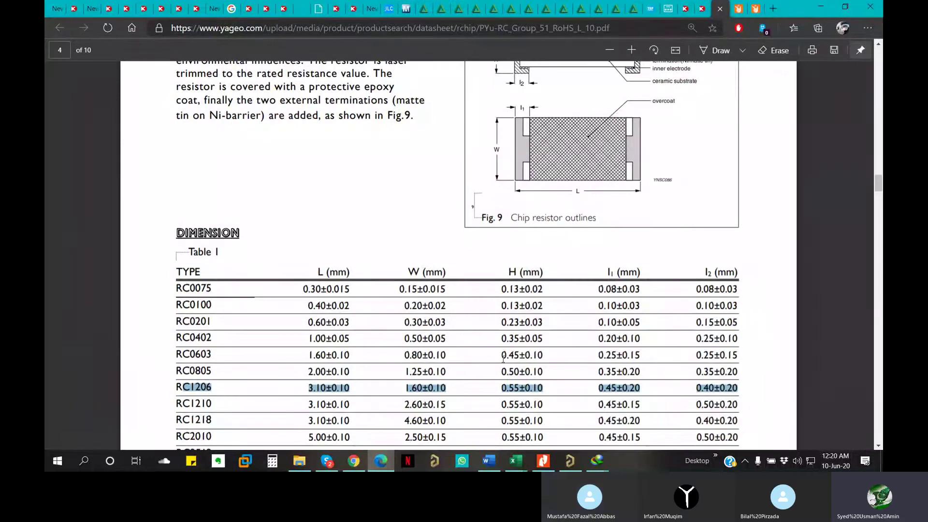
left_click(526, 187)
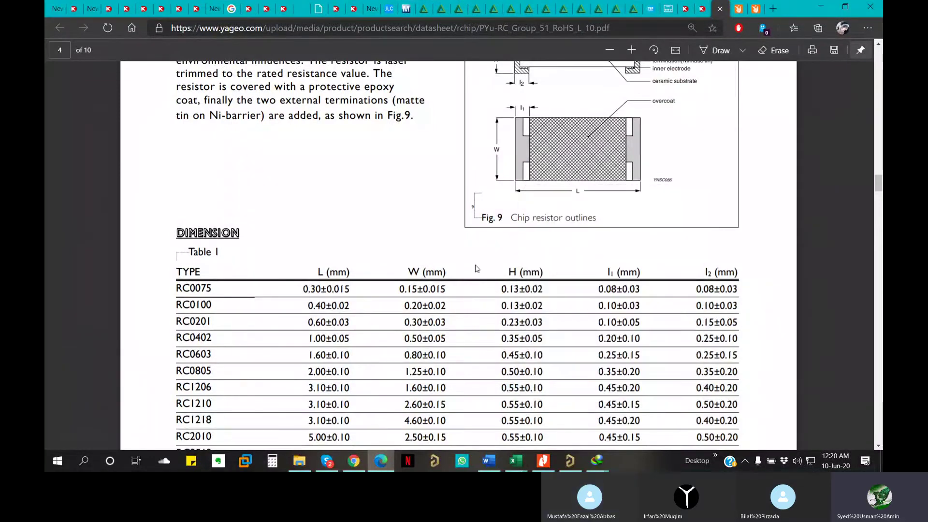
left_click_drag(183, 387, 521, 386)
left_click(495, 389)
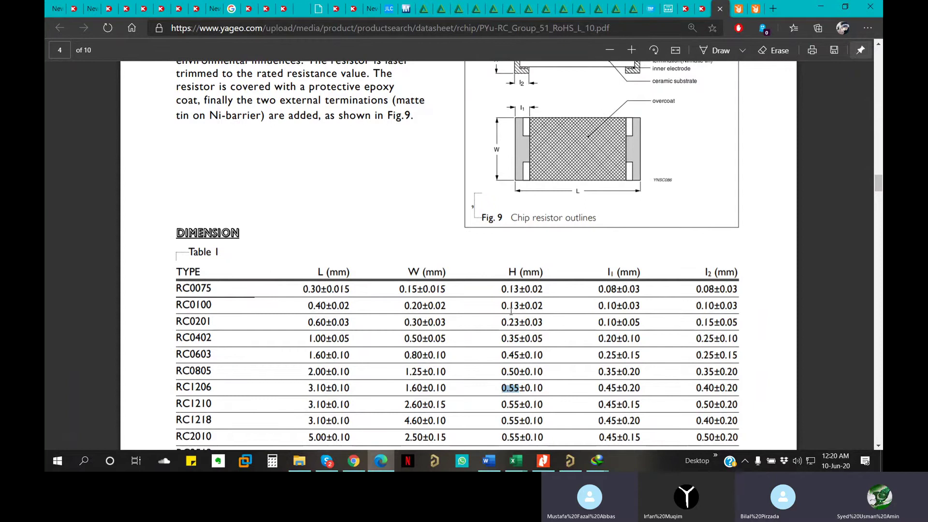
scroll(512, 310, "up", 3)
scroll(512, 310, "down", 5)
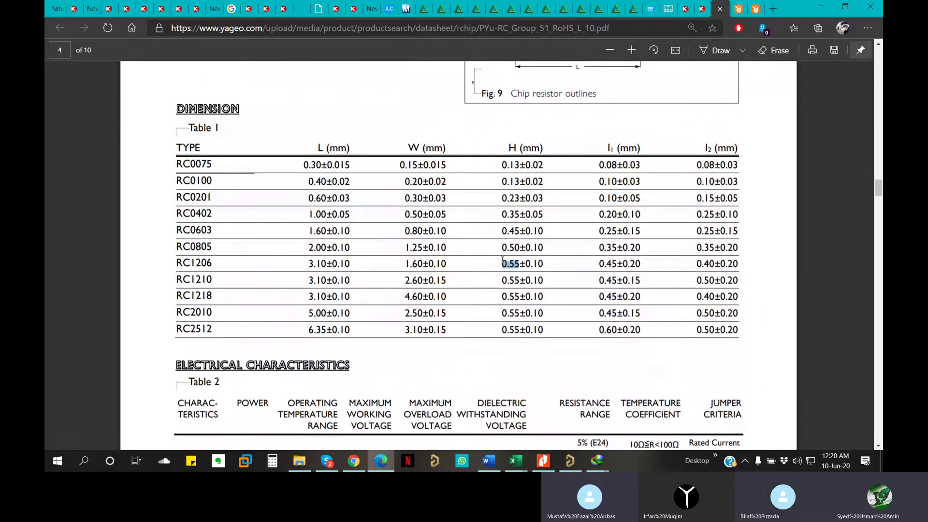
left_click(387, 460)
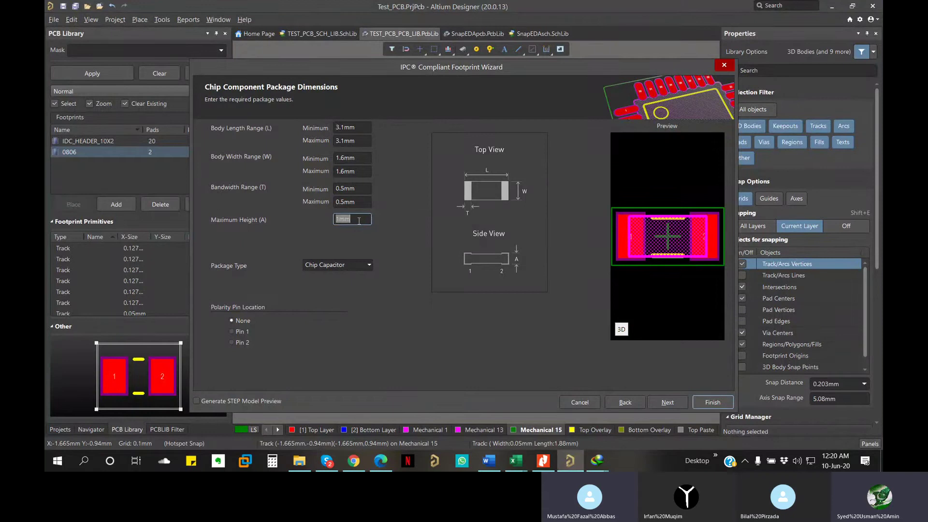
type("0.55")
left_click(370, 265)
left_click(343, 288)
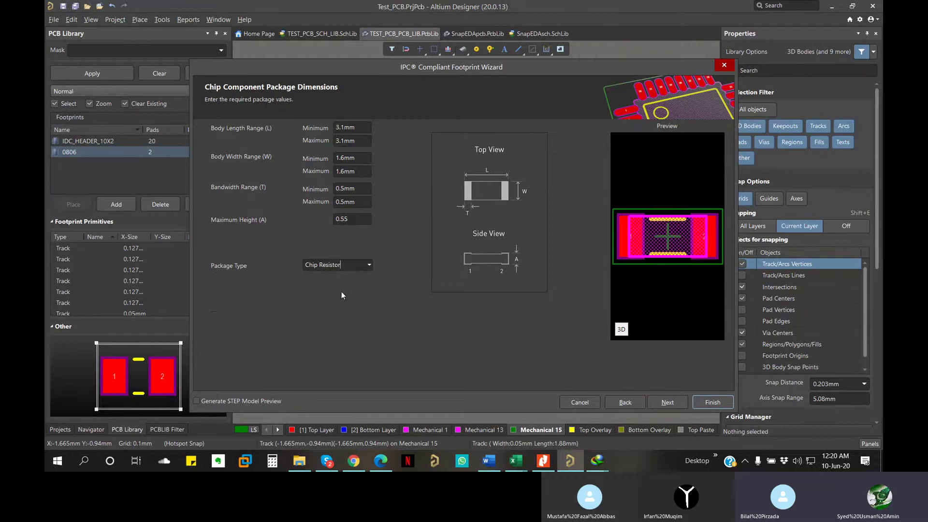
Inspect the package in the 3D preview and continue with the calculated heel spacing to the solder fillets.
left_click(622, 329)
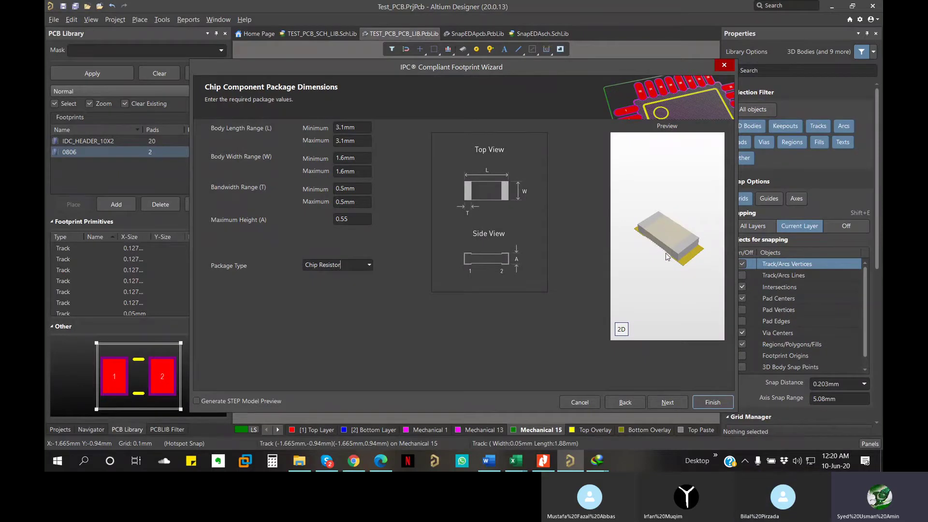
scroll(670, 242, "down", 3)
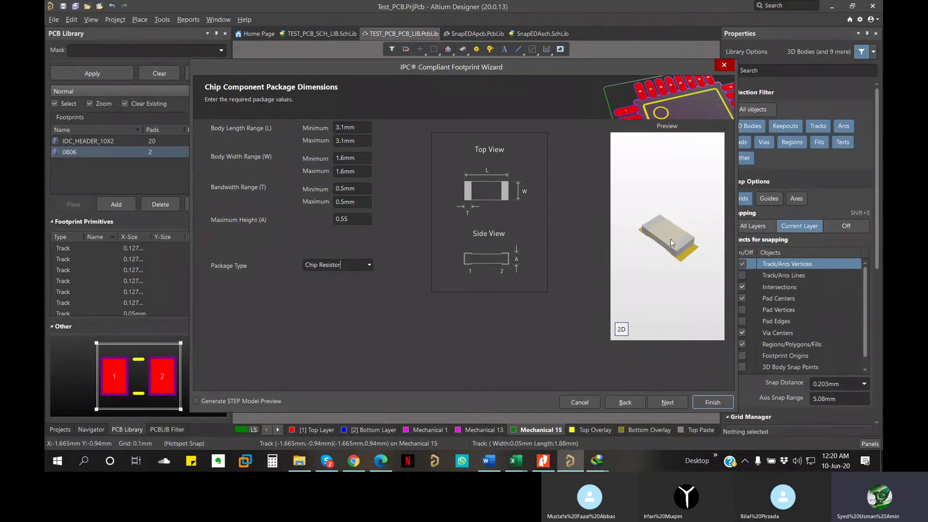
left_click(621, 329)
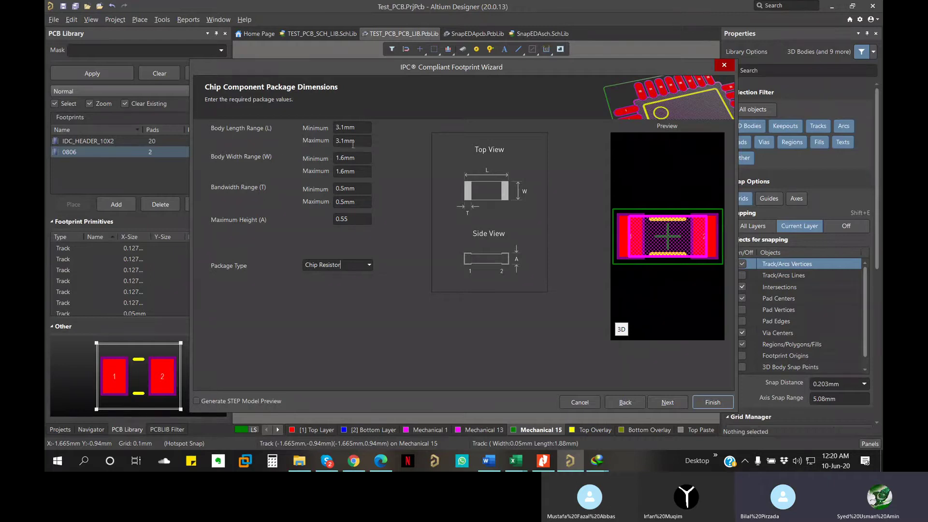
left_click(666, 401)
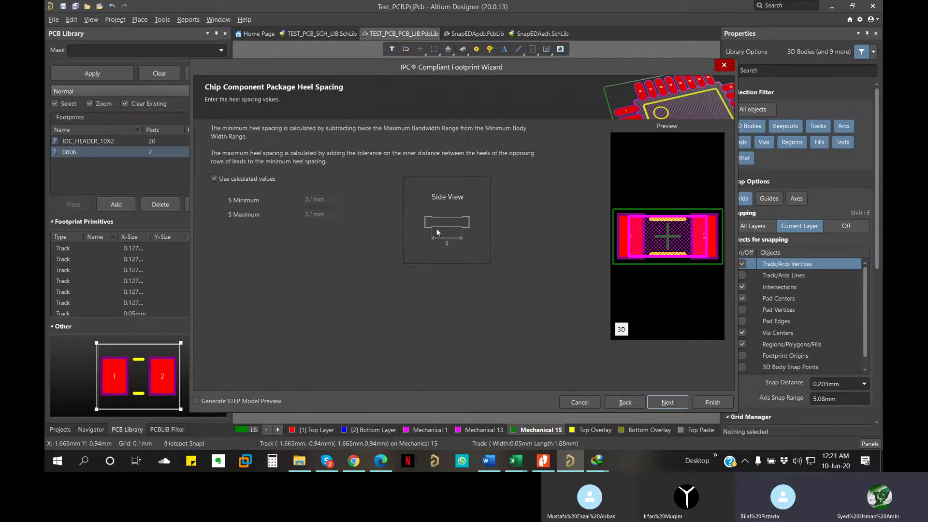
left_click(668, 403)
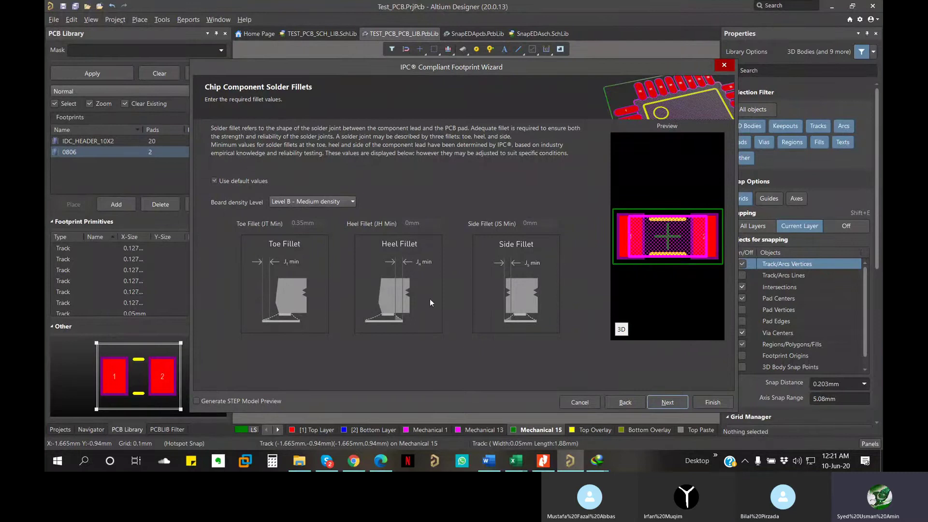
Compare the footprint preview at board density Level C - High density and Level A - Low density.
left_click(307, 202)
left_click(300, 230)
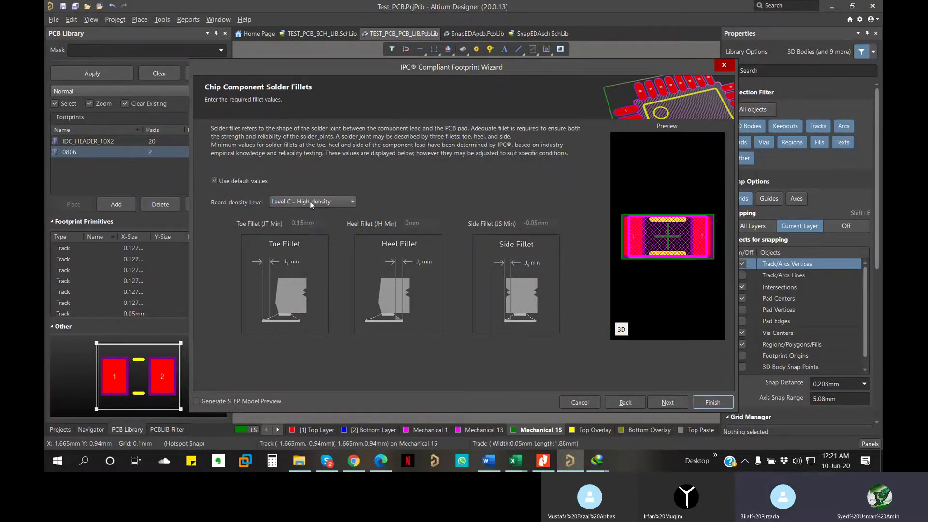
left_click(309, 201)
left_click(307, 213)
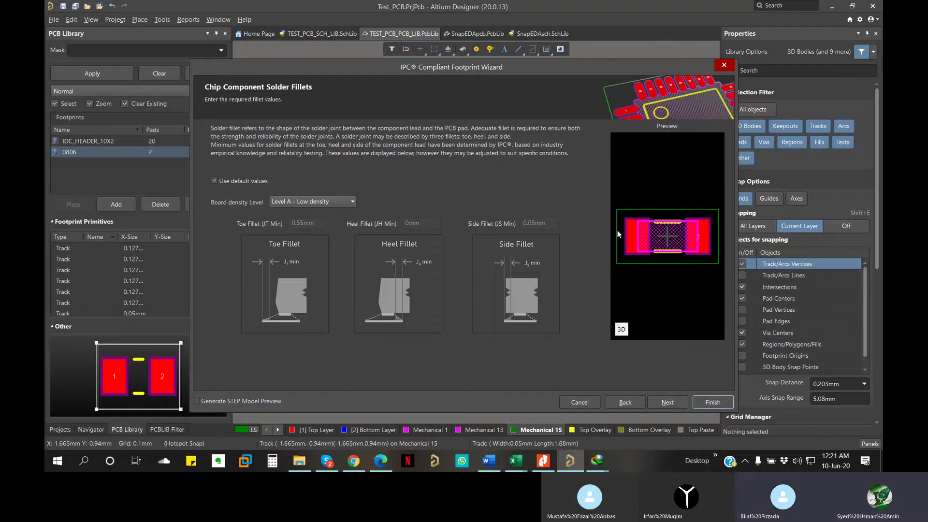
left_click(342, 205)
left_click(329, 232)
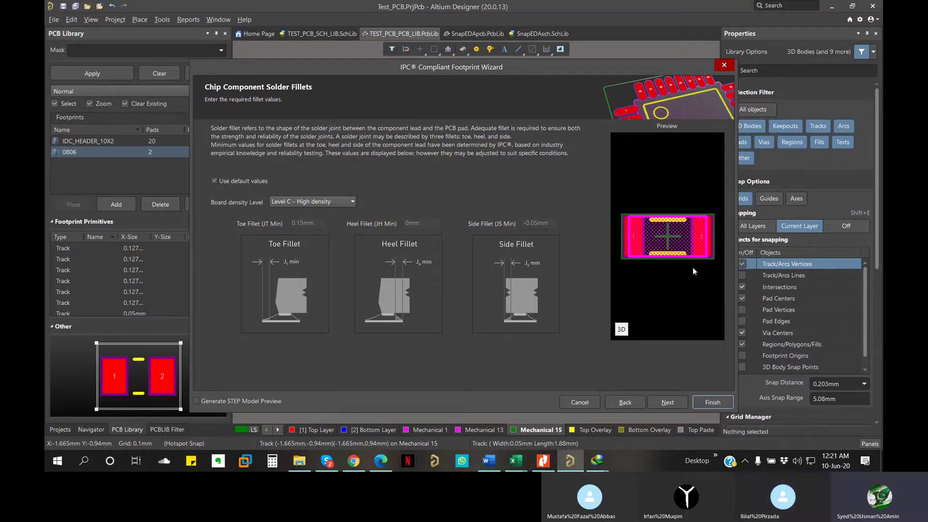
left_click(309, 201)
left_click(303, 212)
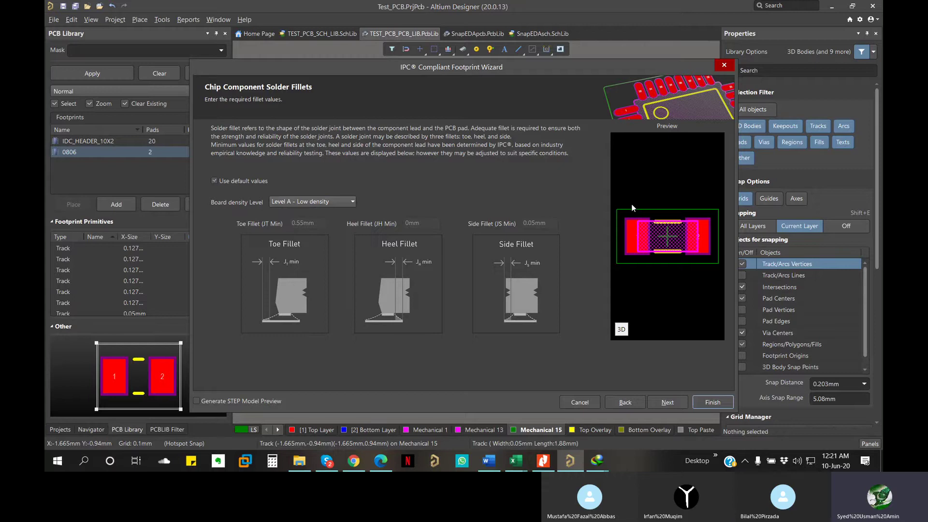
Set the board density to Level B - Medium density and continue with the calculated tolerances to the footprint dimensions.
left_click(295, 201)
left_click(306, 213)
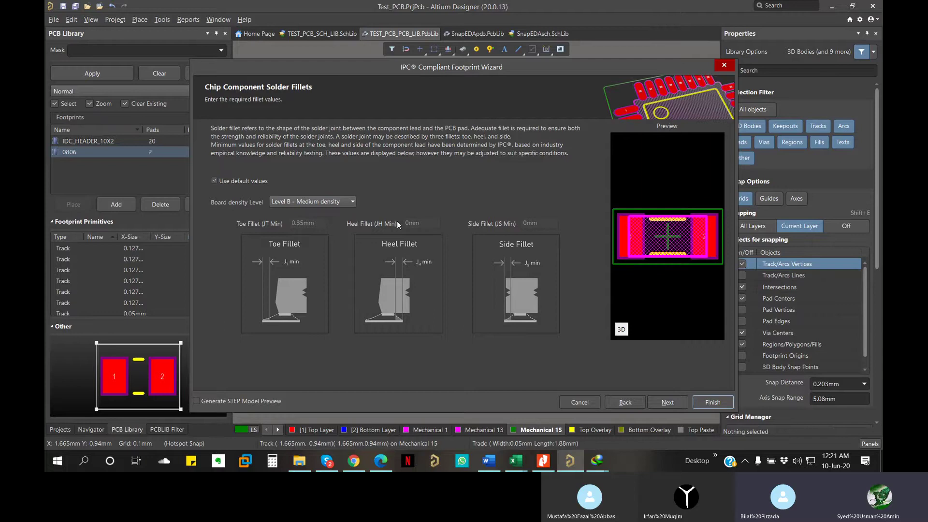
left_click(668, 403)
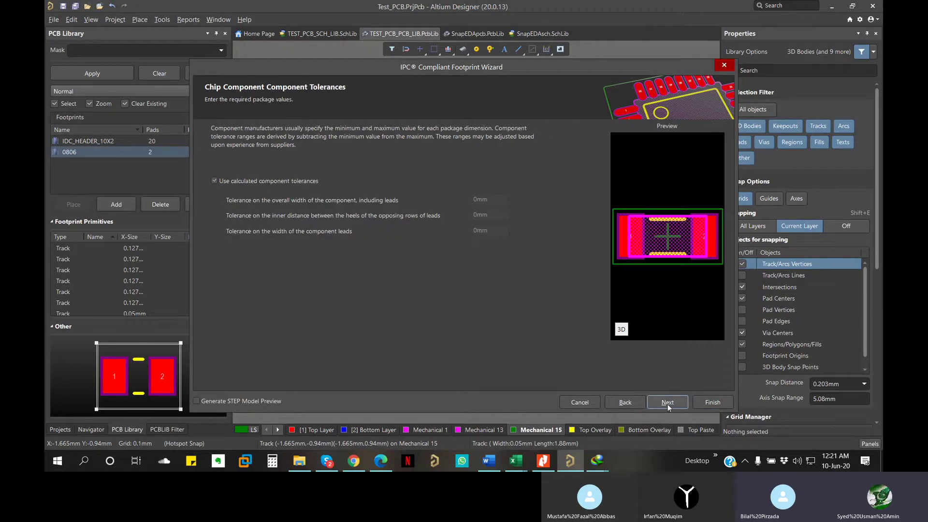
left_click(668, 404)
left_click(672, 405)
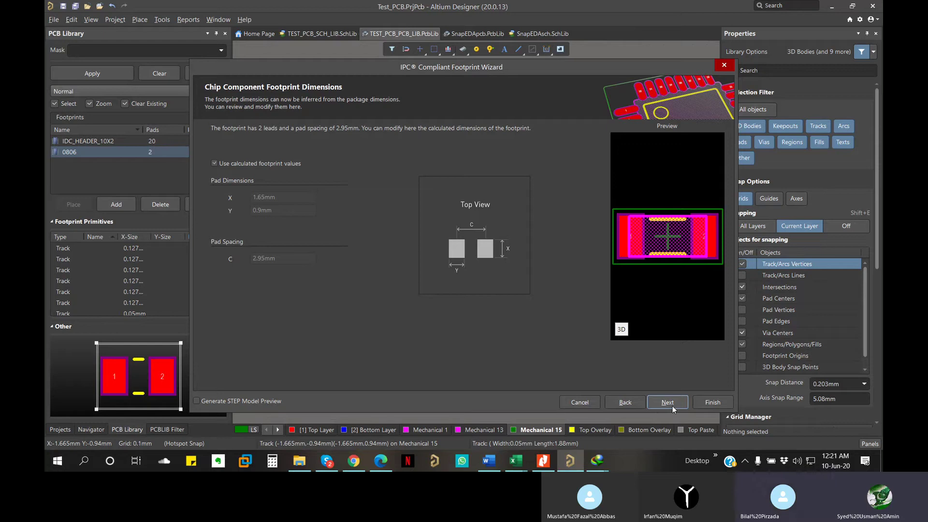
Accept the calculated pad dimensions and the calculated courtyard, assembly and component body values, continuing to the footprint description.
left_click(672, 406)
left_click(672, 405)
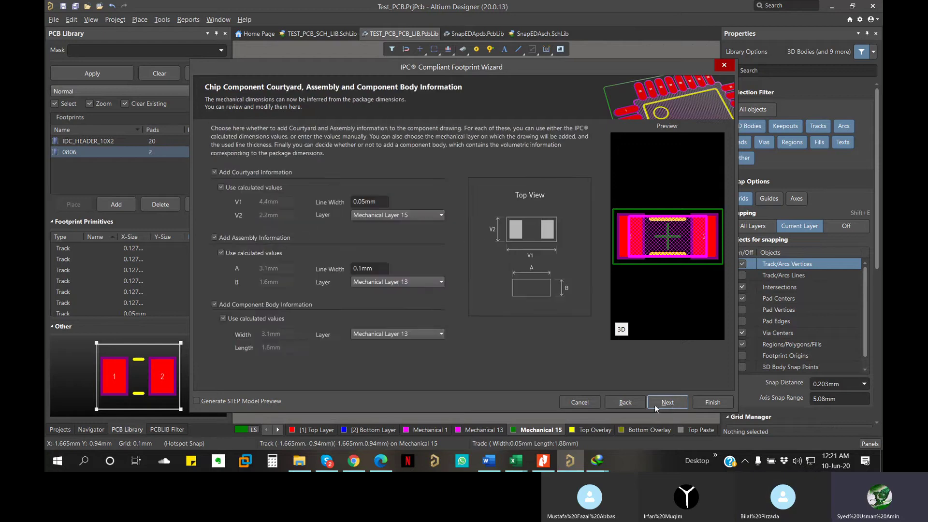
left_click(667, 403)
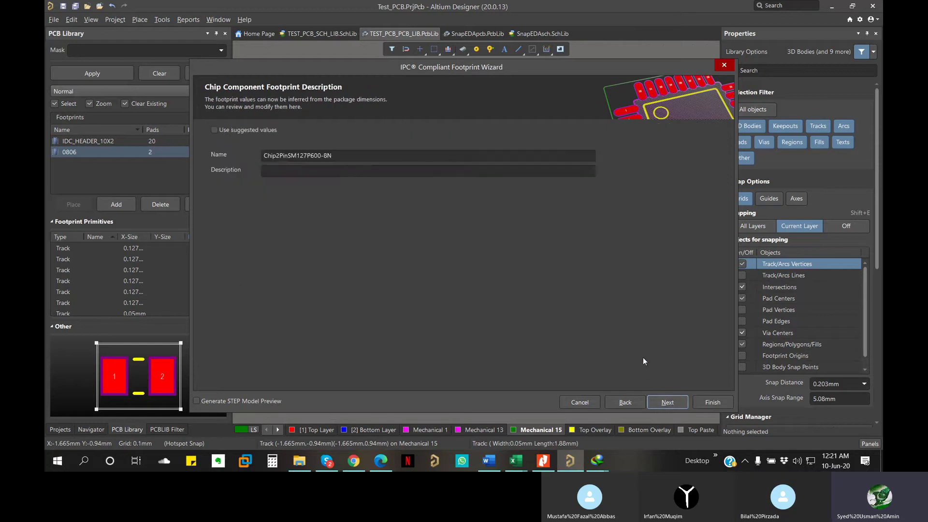
Fill the footprint name and description with the suggested values, leaving both fields open for manual editing.
left_click(227, 128)
left_click(229, 129)
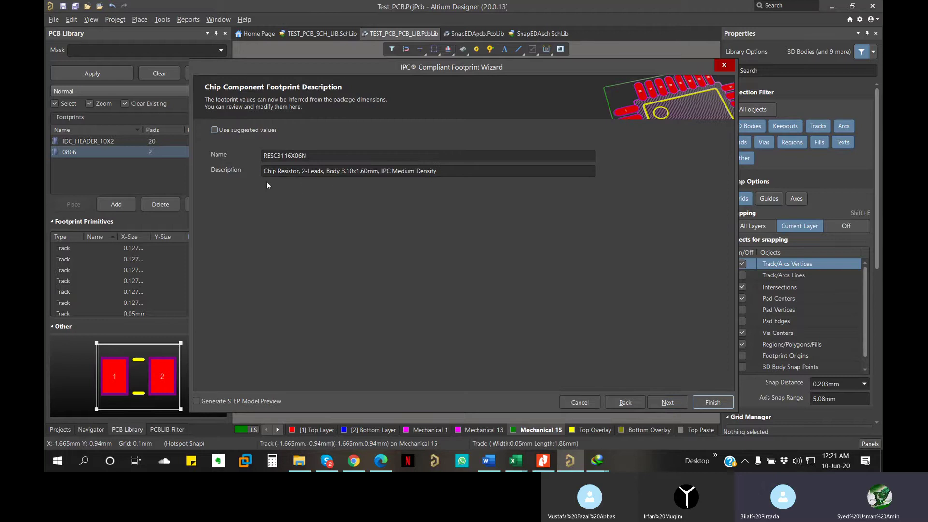
left_click(224, 130)
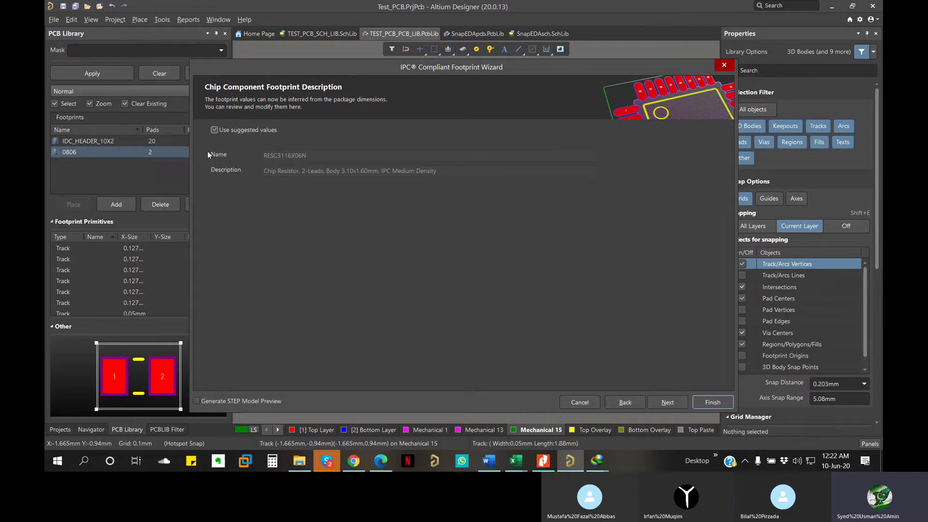
left_click(225, 130)
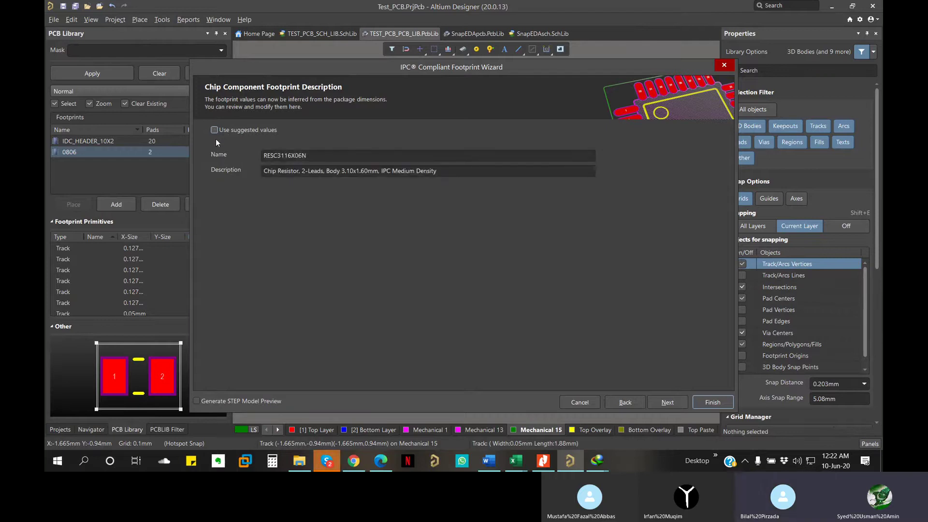
Name the footprint 1206 and keep the suggested chip resistor description.
left_click(325, 154)
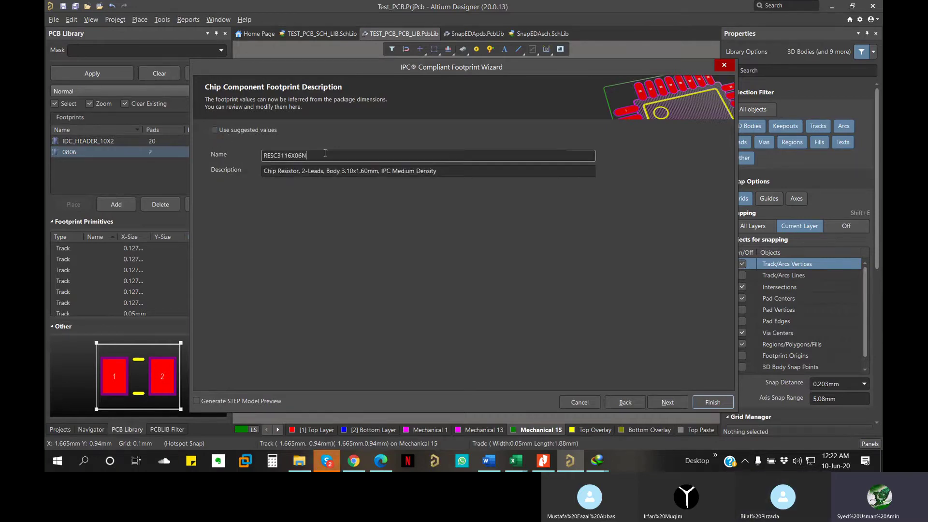
double_click(325, 154)
key("BackSpace")
type("12")
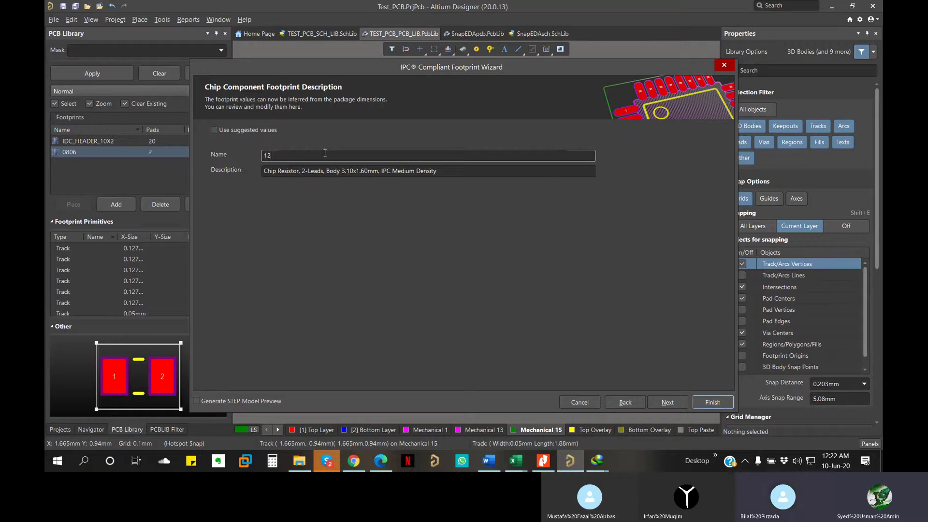
type("06")
left_click_drag(266, 171, 447, 172)
left_click(447, 171)
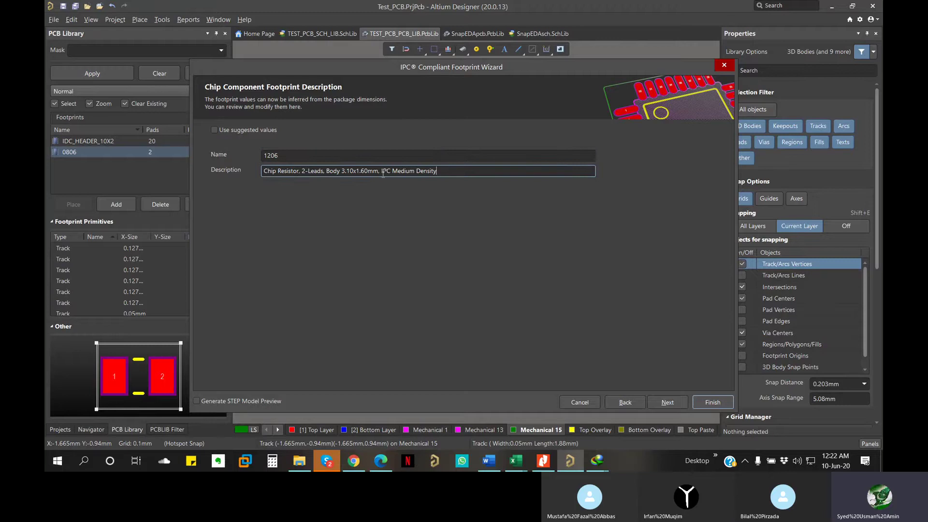
left_click_drag(350, 171, 376, 174)
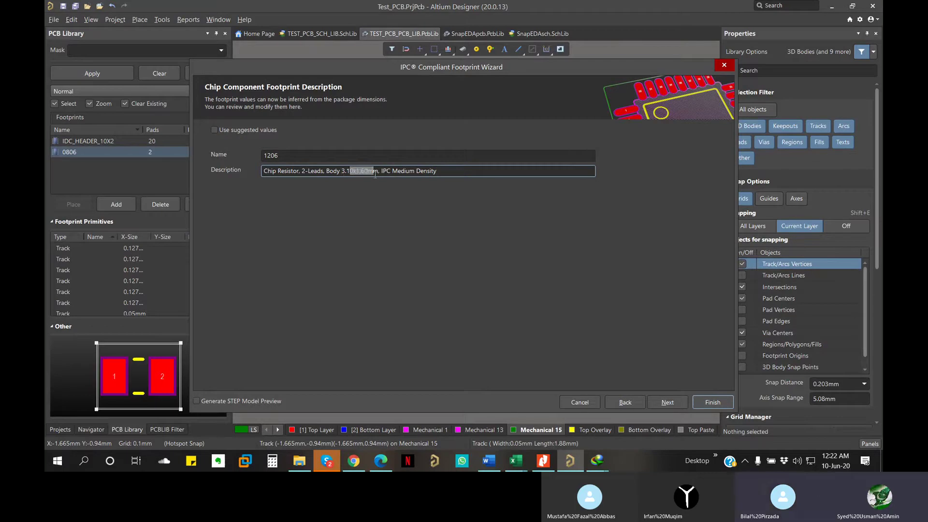
left_click(407, 172)
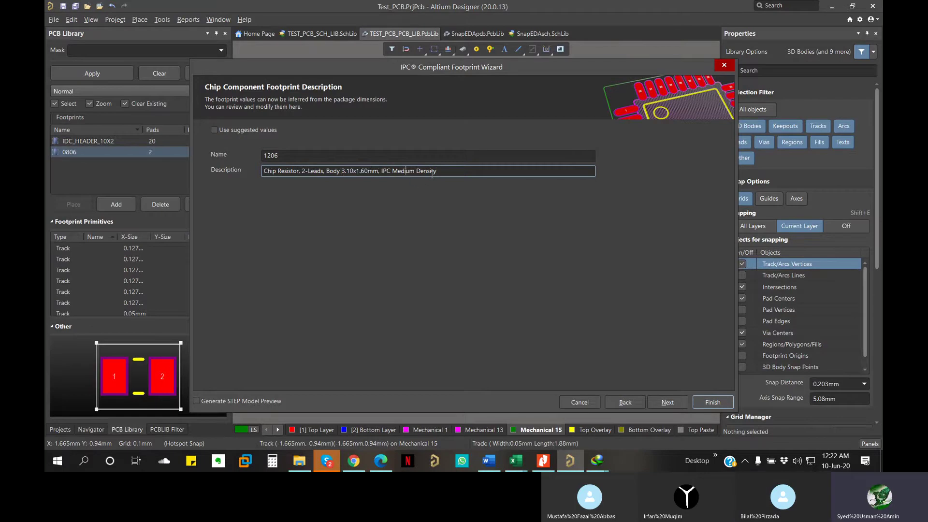
Store the footprint in the current file TEST_PCB_PCB_LIB.PcbLib and finish the wizard.
left_click(664, 401)
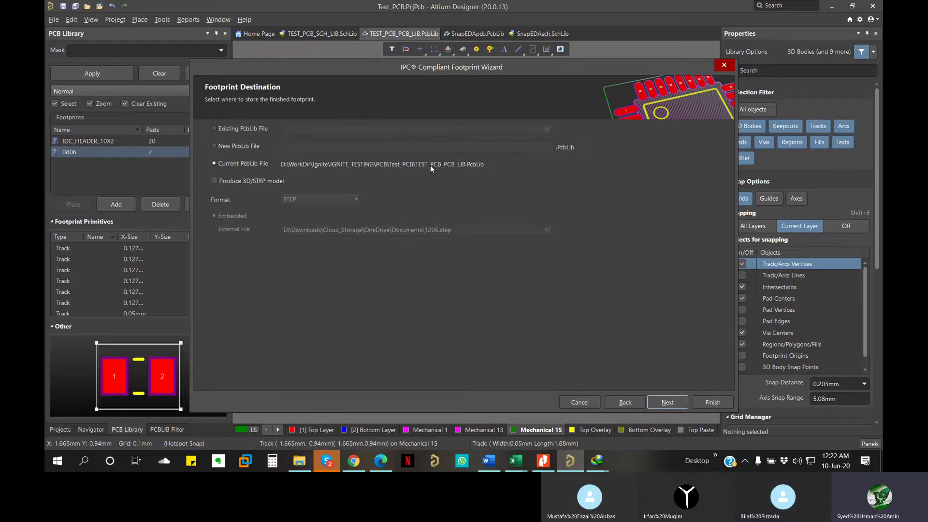
left_click(663, 404)
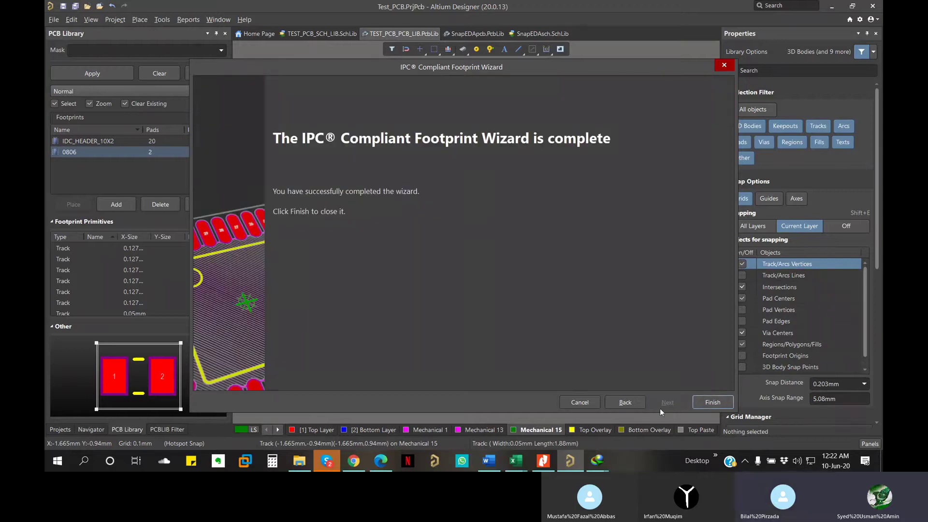
left_click(713, 403)
Inspect the new 1206 footprint in 2D and then in 3D from a tilted angle.
left_click(84, 162)
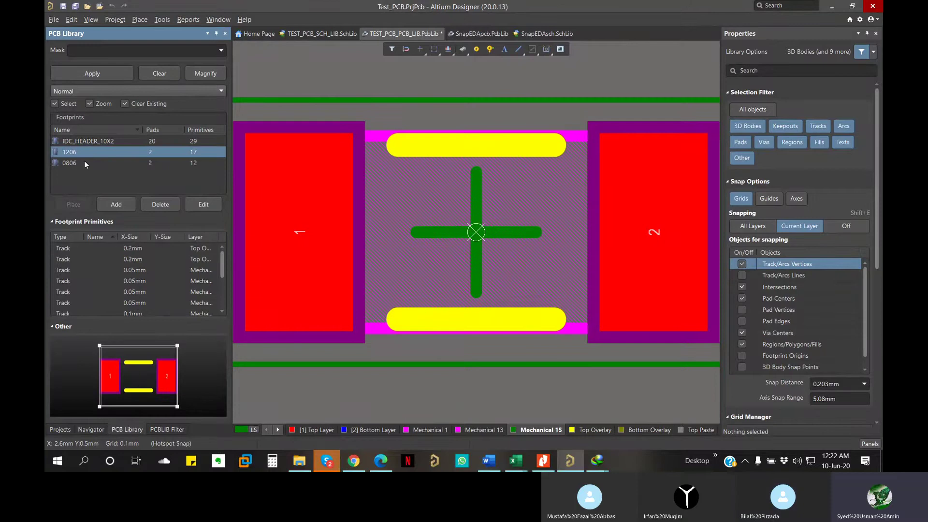
left_click(84, 152)
scroll(436, 221, "down", 2, "ctrl")
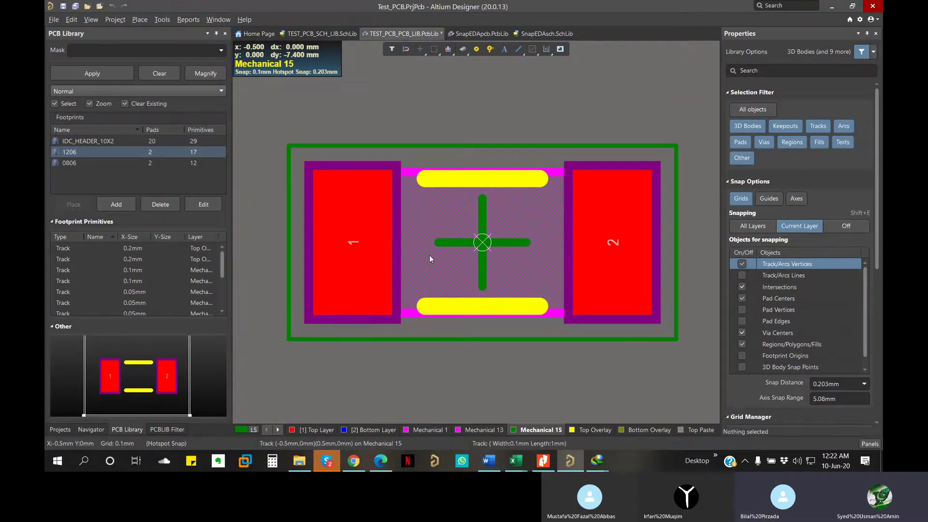
key("3")
scroll(429, 255, "down", 5, "ctrl")
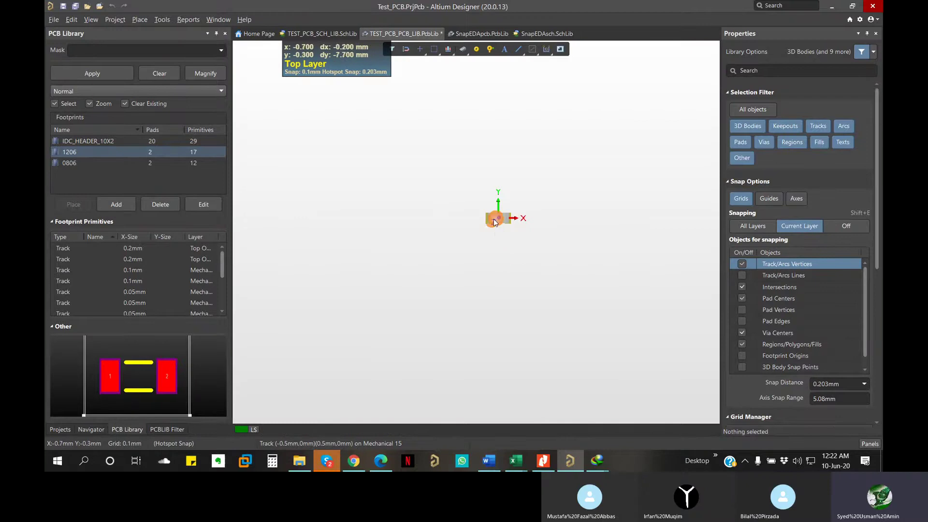
scroll(494, 223, "up", 5, "ctrl")
right_click_drag(501, 253, 96, 162)
key("shift")
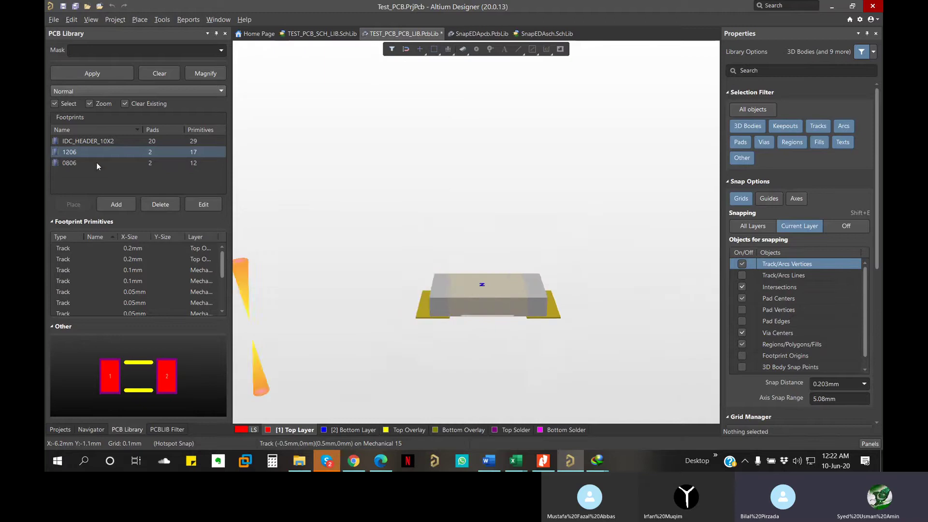
Compare the 3D views of the IDC_HEADER_10X2, 1206 and 0806 footprints in the library.
left_click(93, 141)
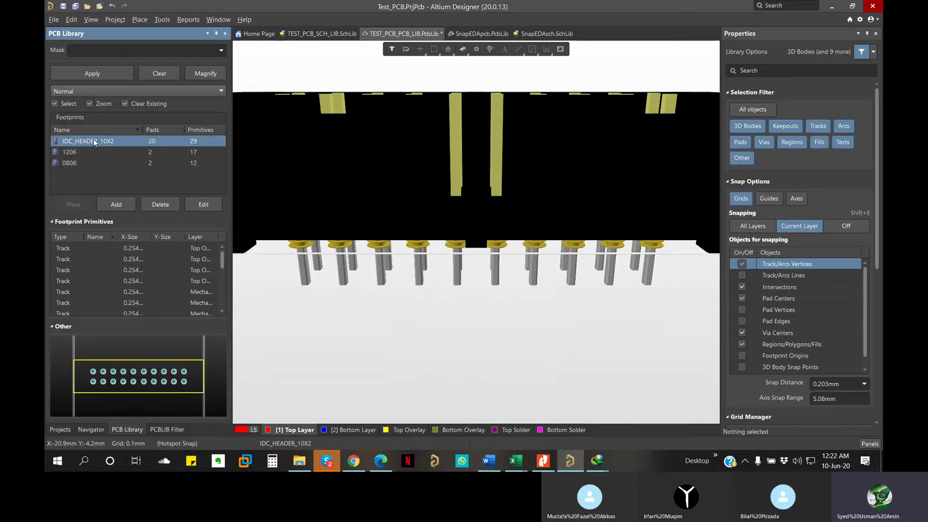
left_click(74, 153)
left_click(74, 161)
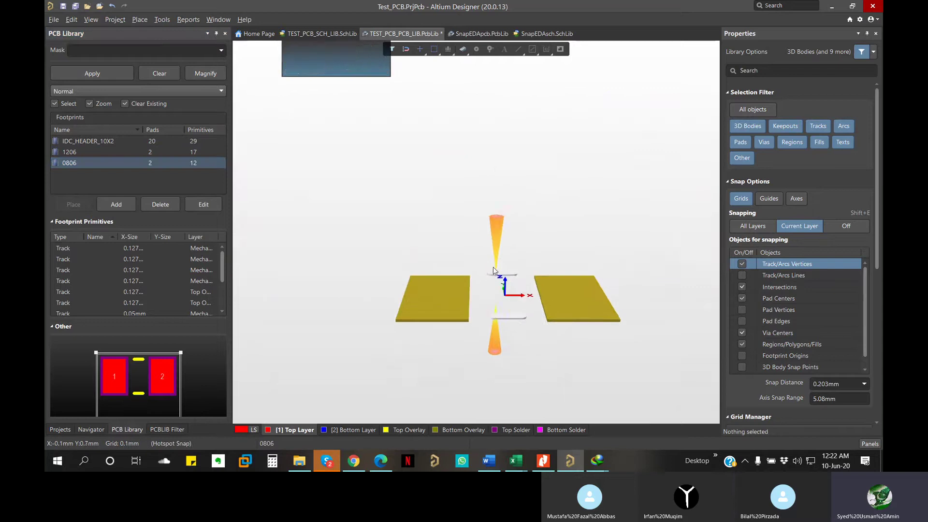
right_click_drag(492, 249, 493, 294, "shift")
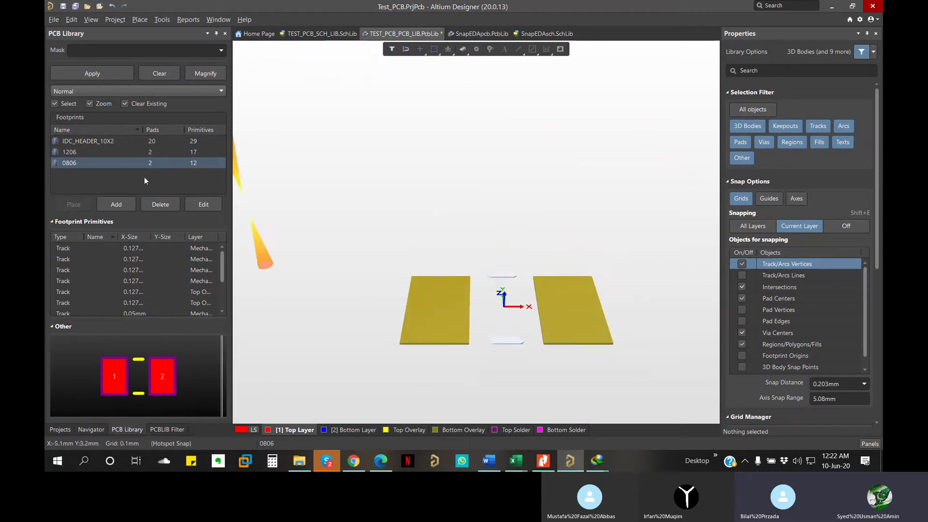
right_click_drag(505, 325, 505, 310, "shift")
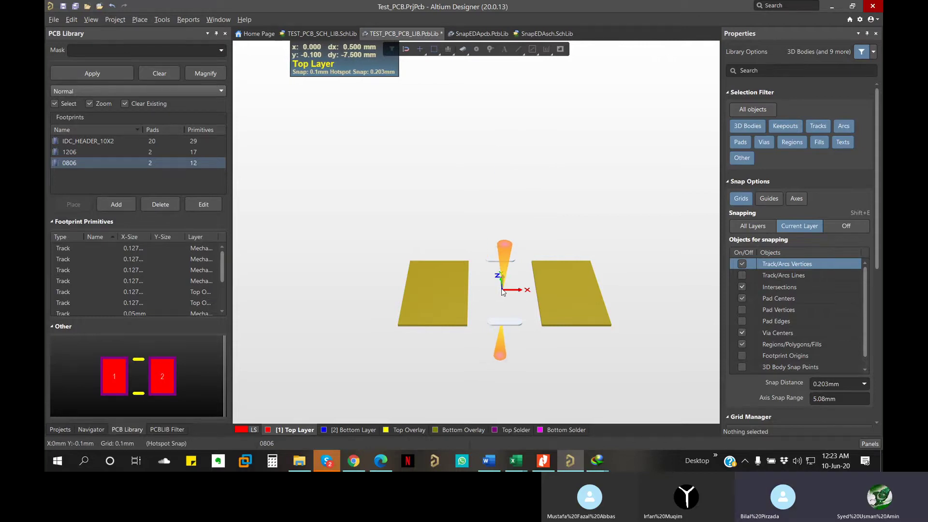
right_click_drag(509, 280, 440, 280, "shift")
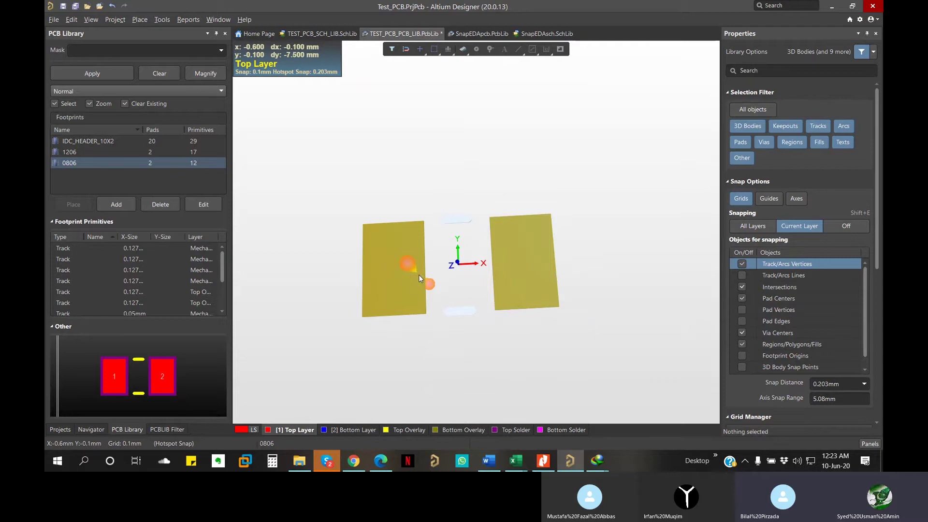
left_click(182, 152)
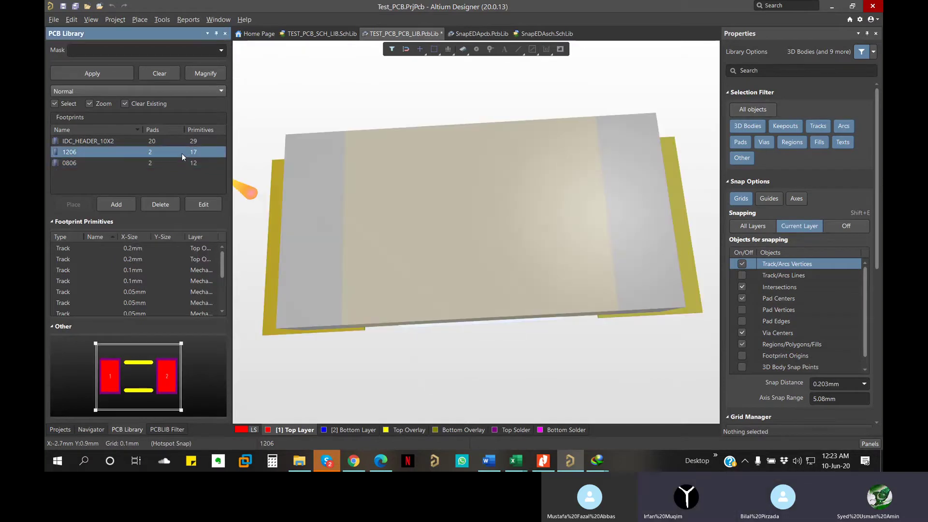
left_click(157, 140)
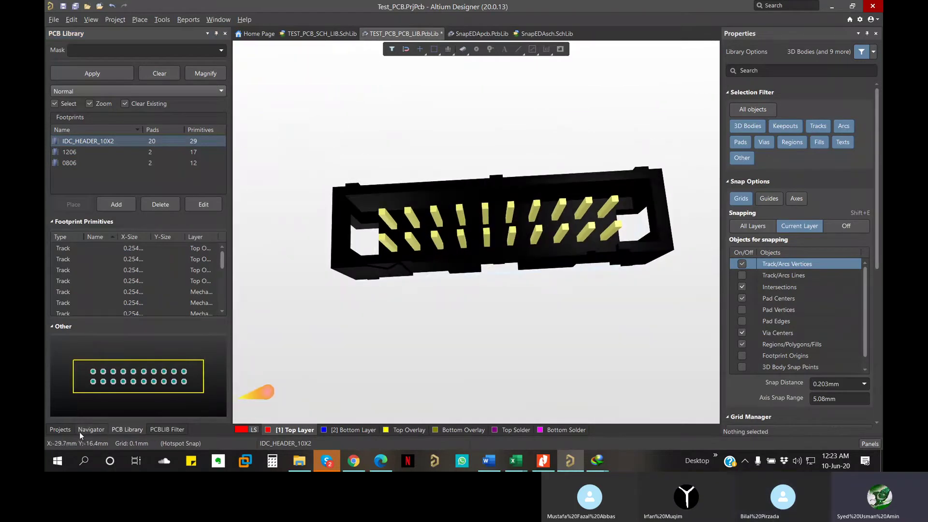
right_click_drag(386, 223, 364, 243)
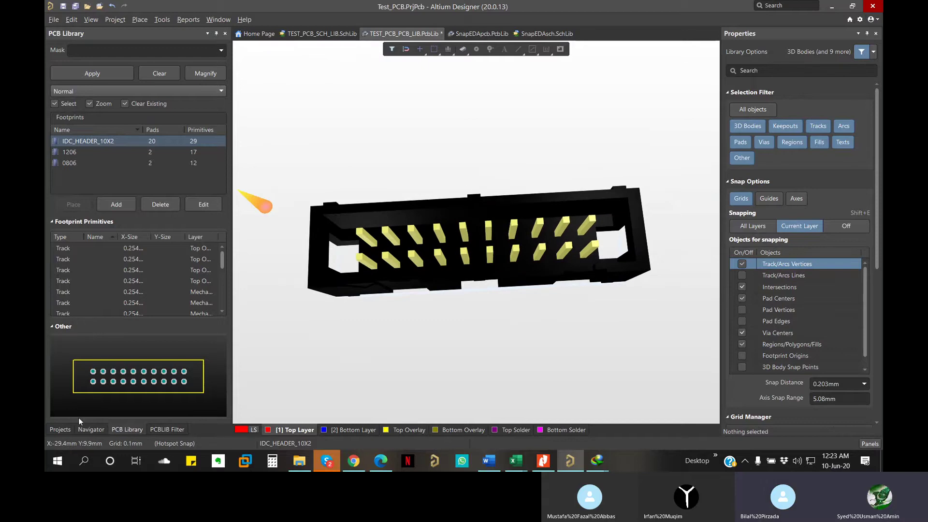
Save the PCB library and open the component list of the schematic library TEST_PCB_SCH_LIB.SchLib.
left_click(60, 430)
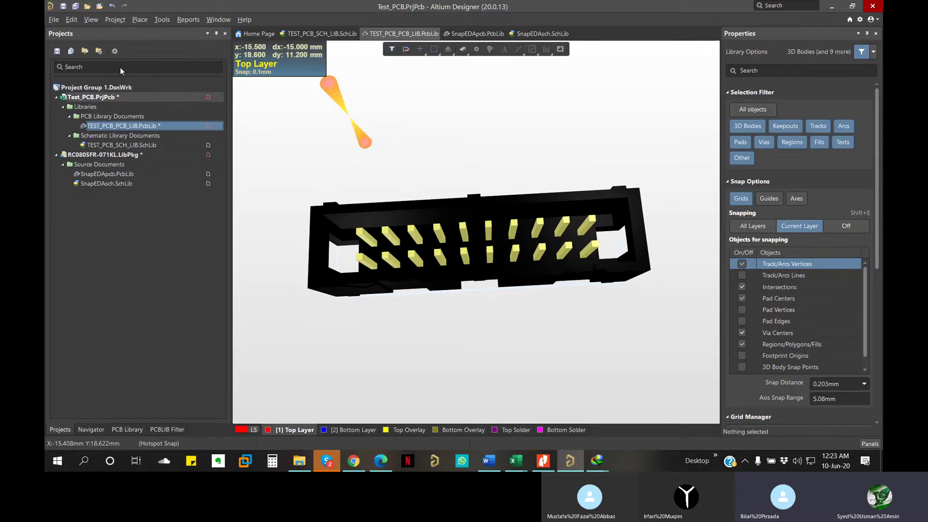
key("ctrl+s")
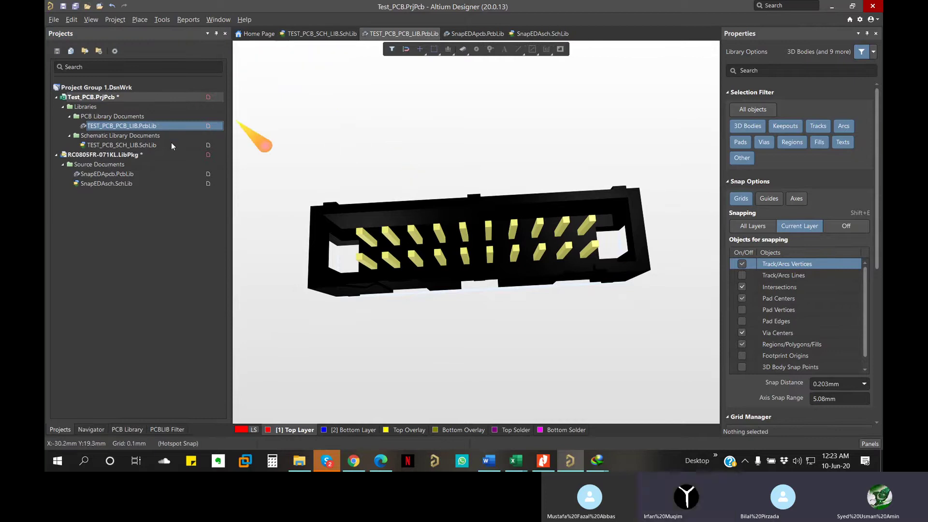
left_click(126, 145)
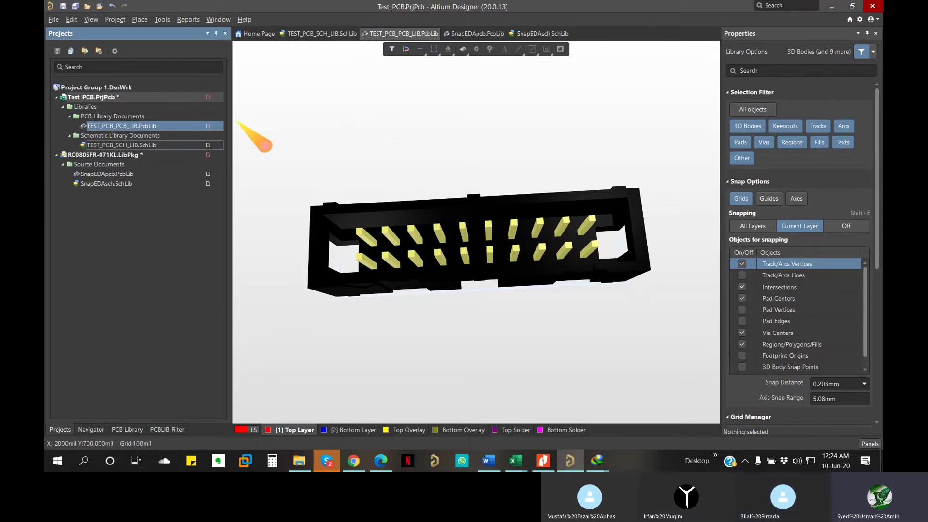
double_click(121, 145)
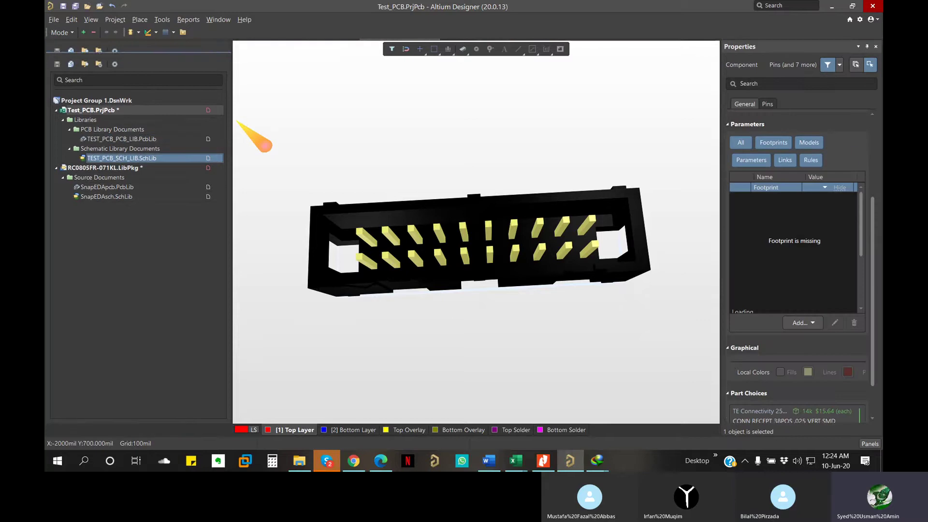
left_click(130, 430)
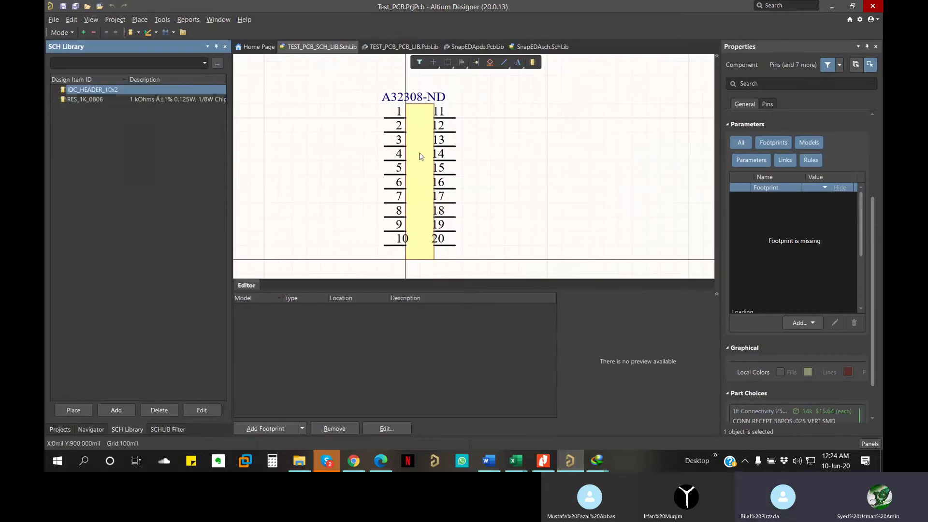
Add the IDC_Header_10x2 footprint from TEST_PCB_PCB_LIB.PcbLib to the IDC_HEADER_10x2 component.
left_click(266, 429)
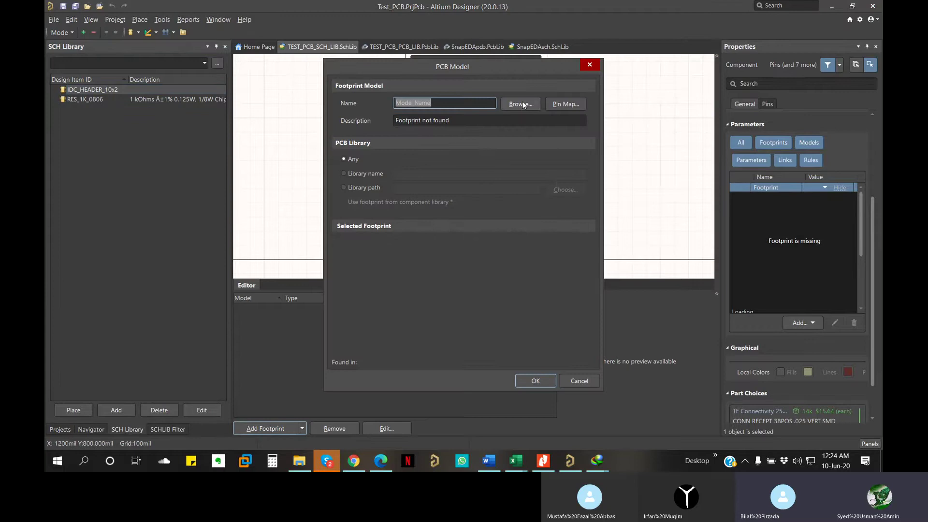
left_click(521, 104)
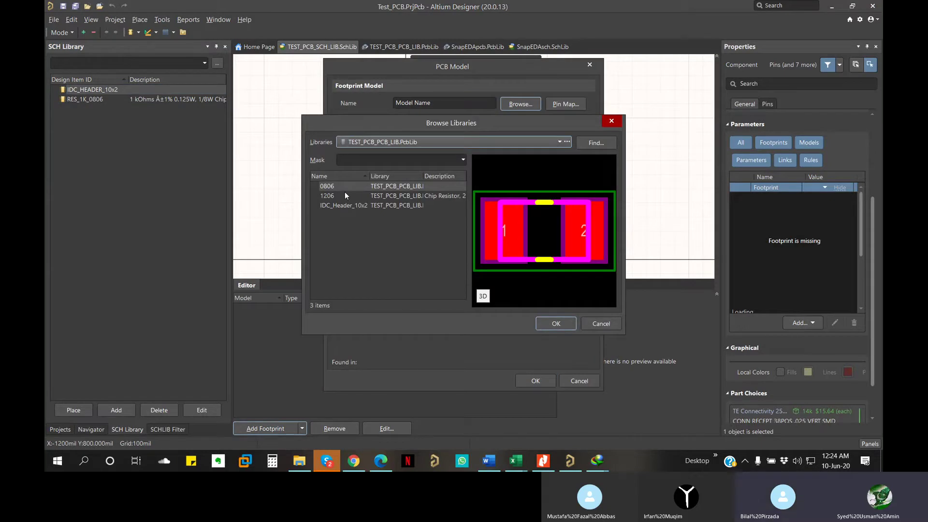
left_click(343, 208)
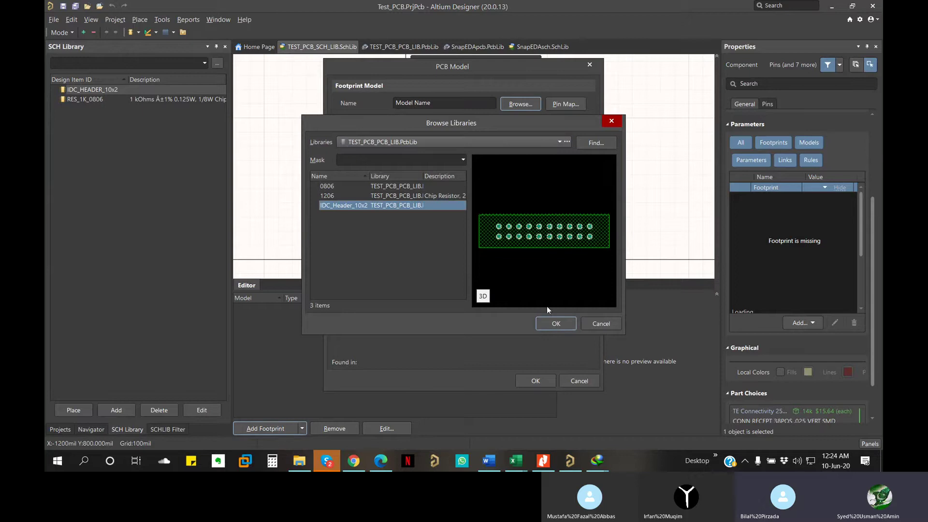
left_click(483, 297)
left_click(482, 297)
left_click(549, 324)
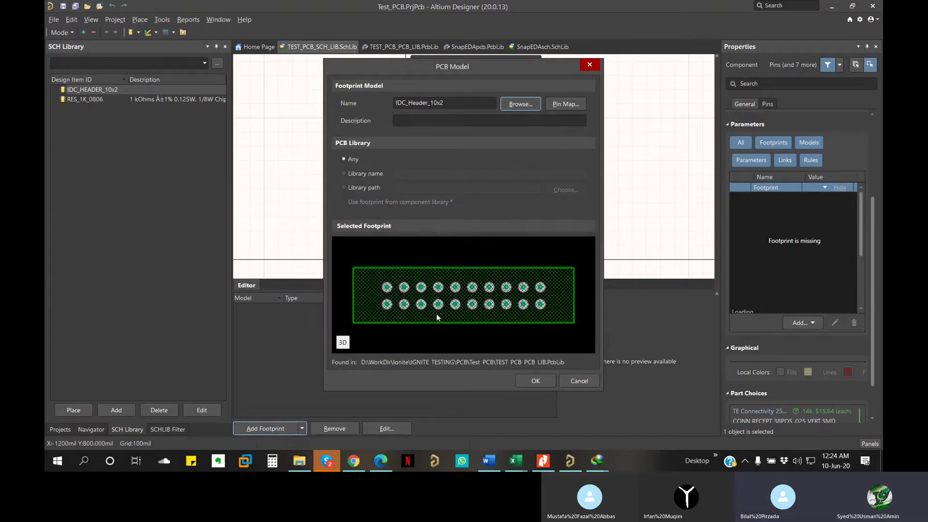
left_click(540, 381)
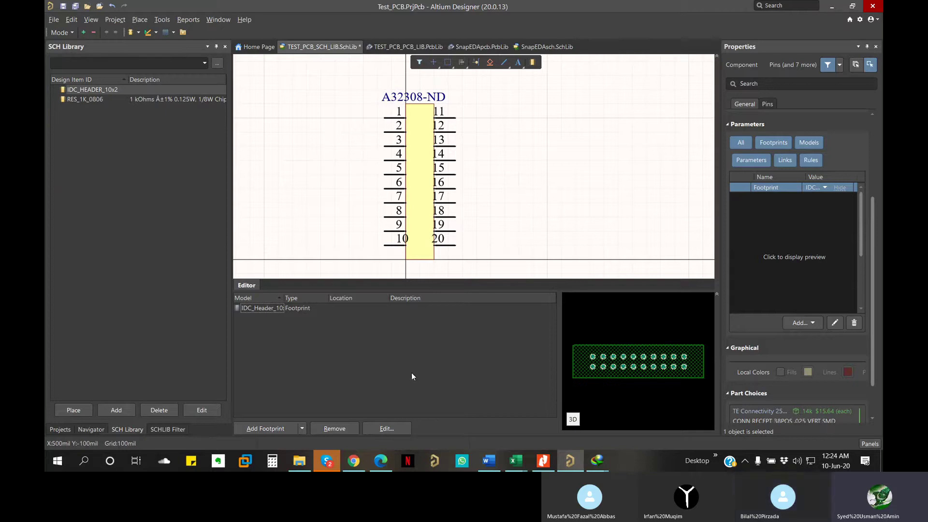
Remove the 0806 footprint model from the RES_1K_0806 component.
left_click(88, 100)
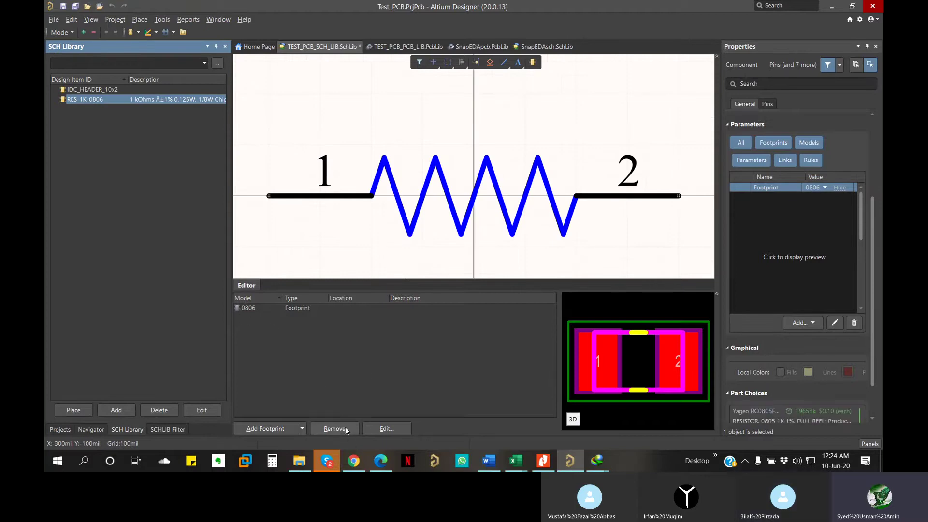
left_click(245, 309)
left_click(334, 429)
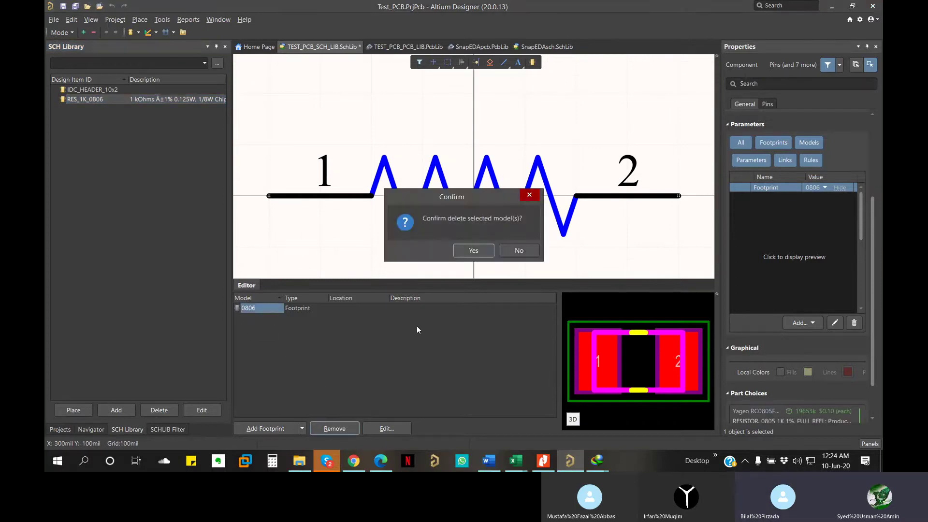
left_click(474, 251)
Add the 1206 footprint from TEST_PCB_PCB_LIB.PcbLib to the RES_1K_0806 component and save the schematic library.
left_click(266, 429)
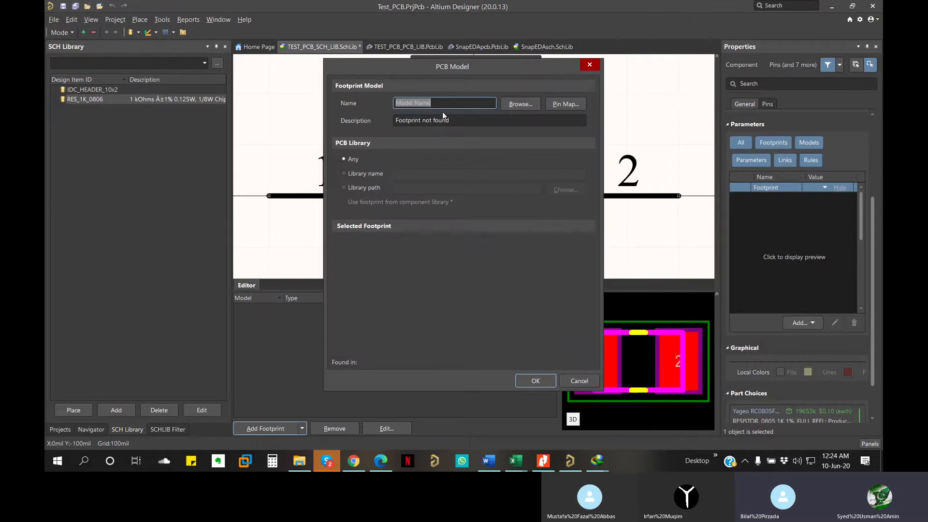
left_click(521, 103)
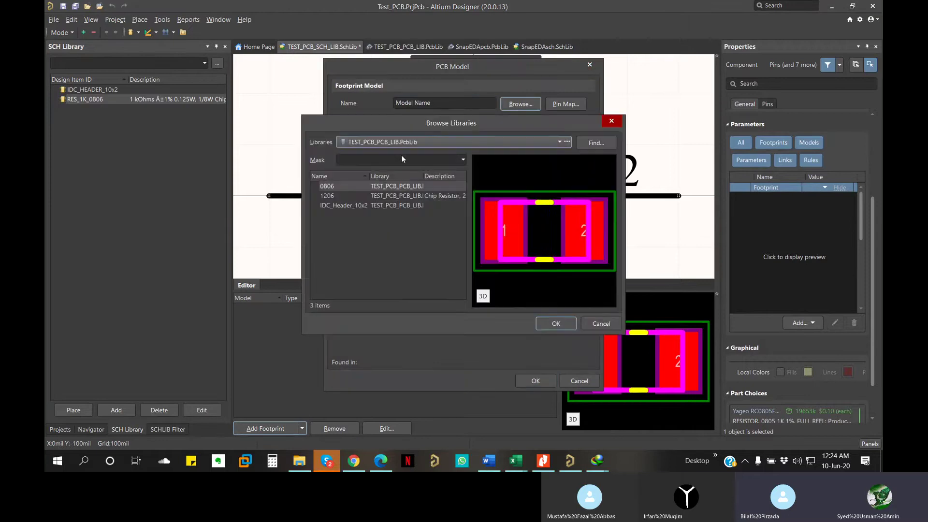
left_click(346, 197)
left_click(557, 324)
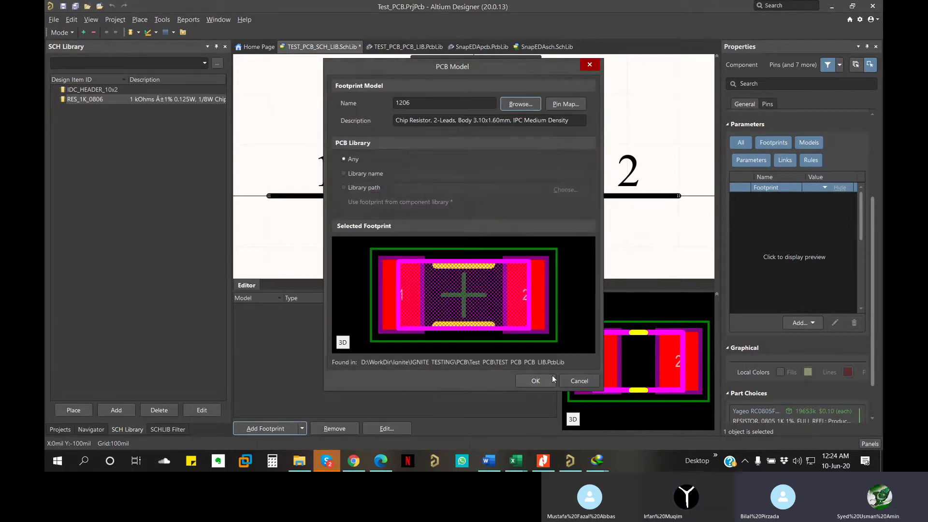
left_click(536, 380)
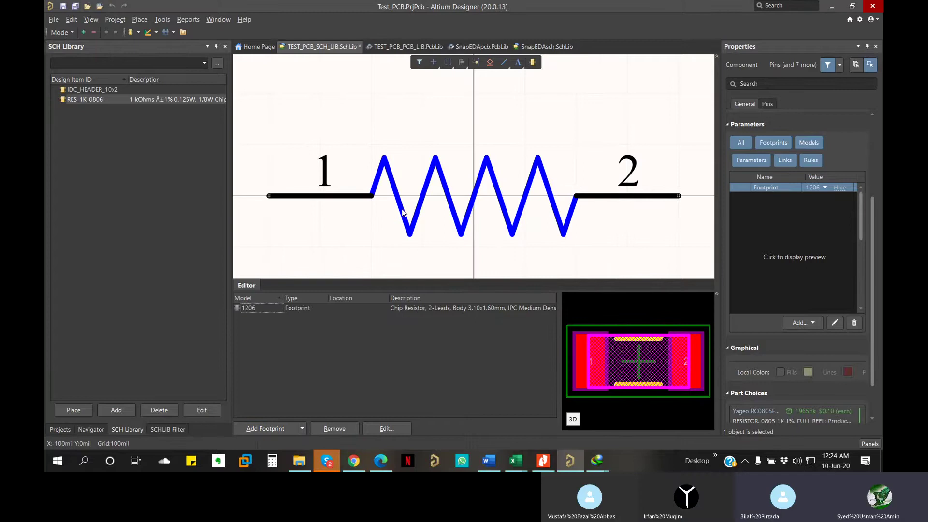
key("ctrl+s")
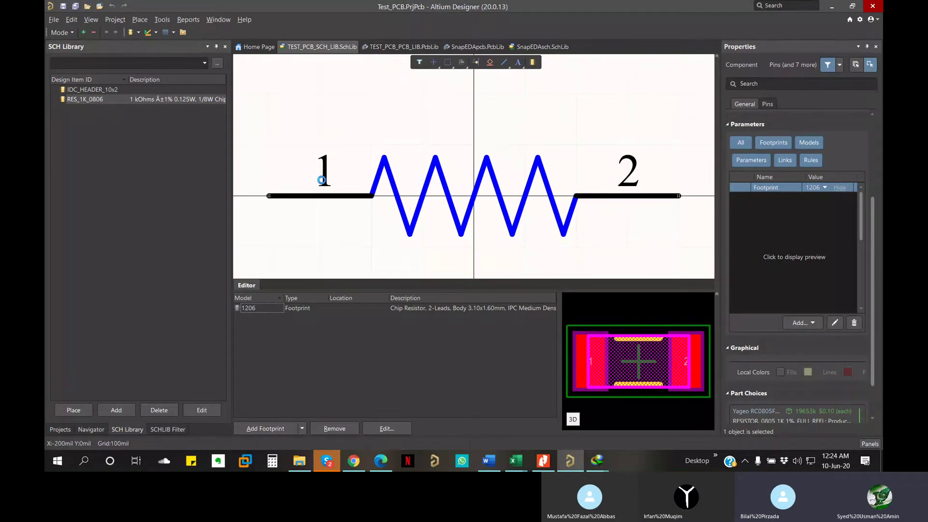
left_click(97, 89)
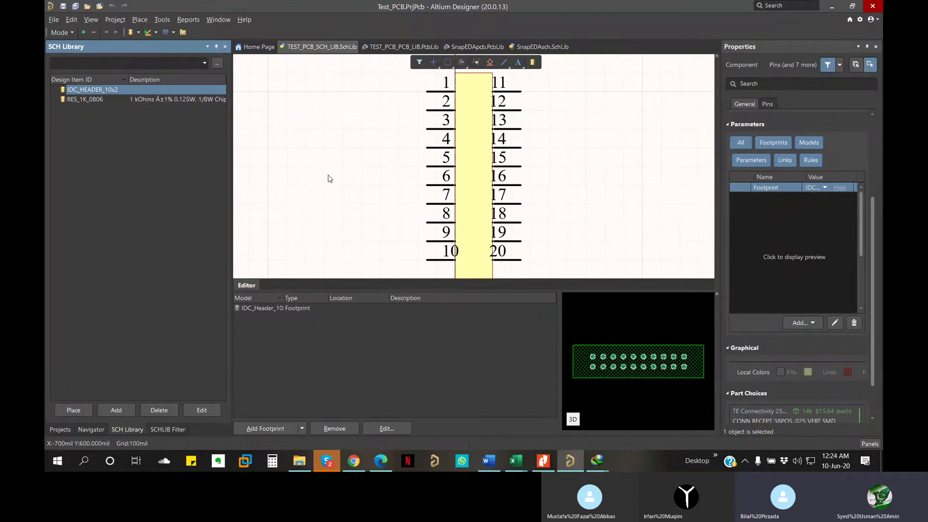
Collapse the library document folders of the Test_PCB project and create a new schematic sheet in the project.
left_click(60, 430)
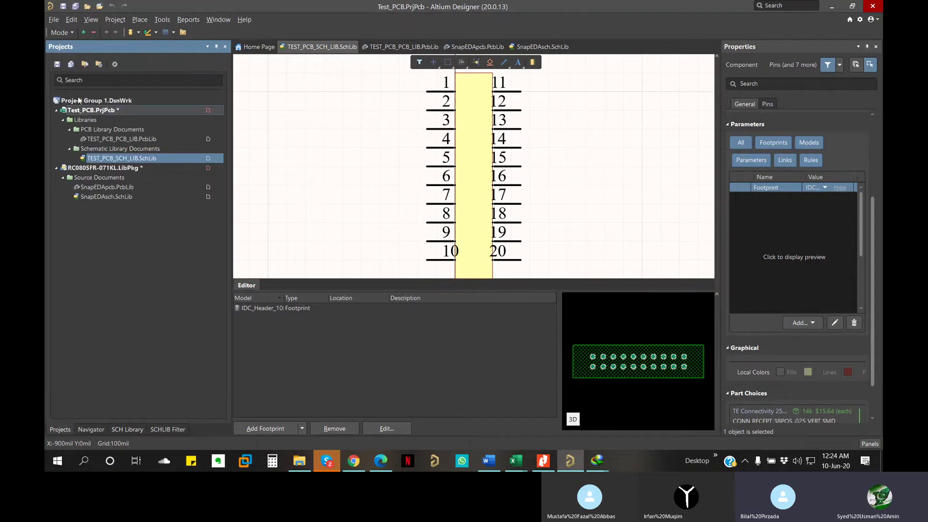
left_click(69, 129)
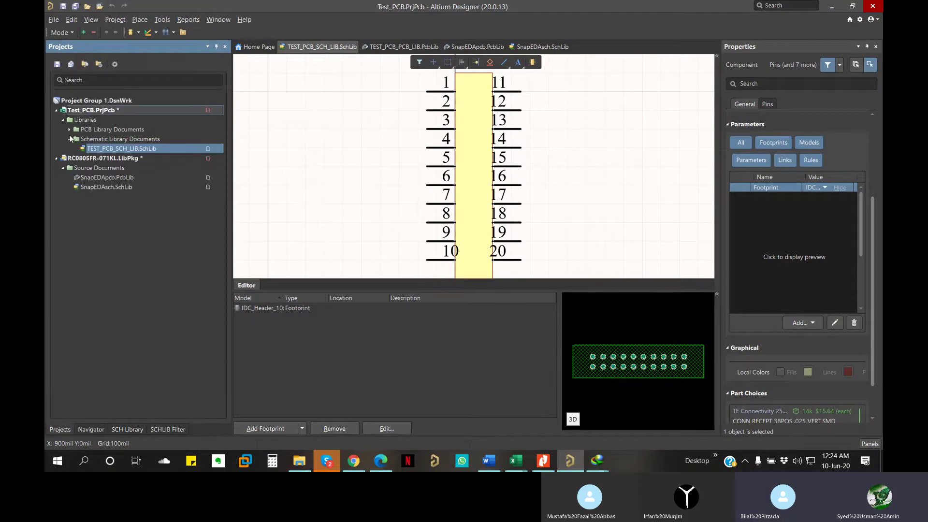
left_click(70, 140)
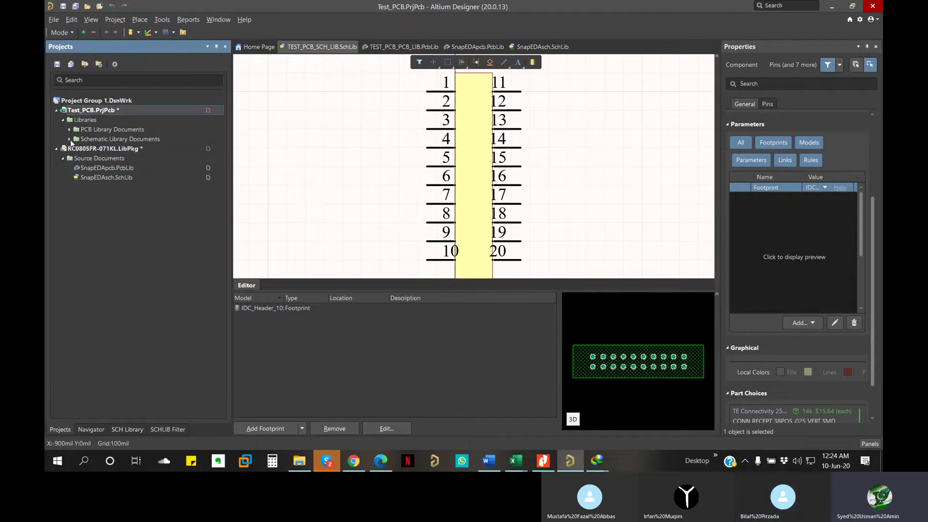
right_click(100, 110)
left_click(125, 156)
left_click(54, 19)
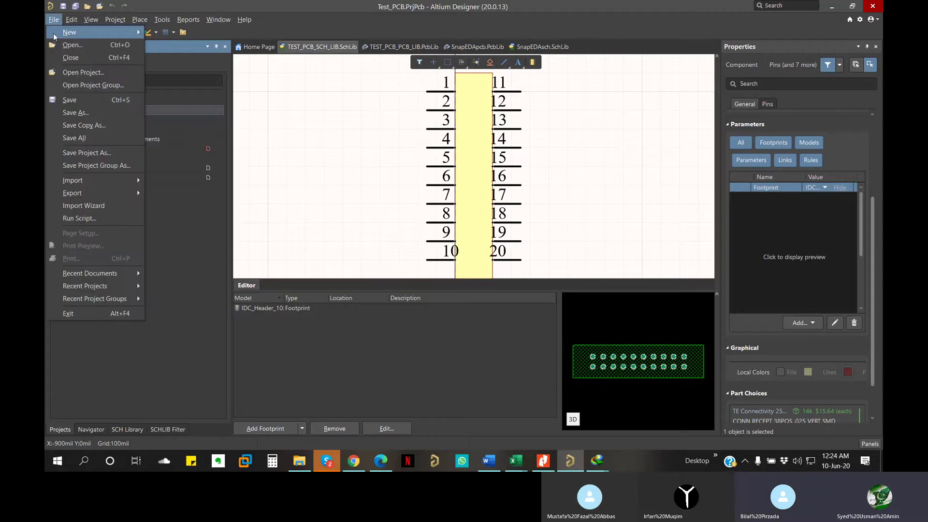
mouse_move(53, 36)
left_click(208, 49)
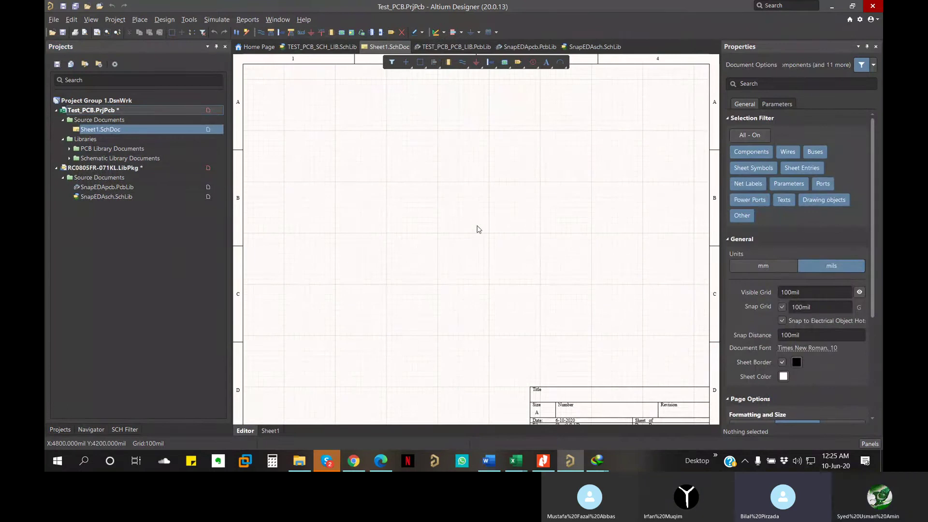
key("p")
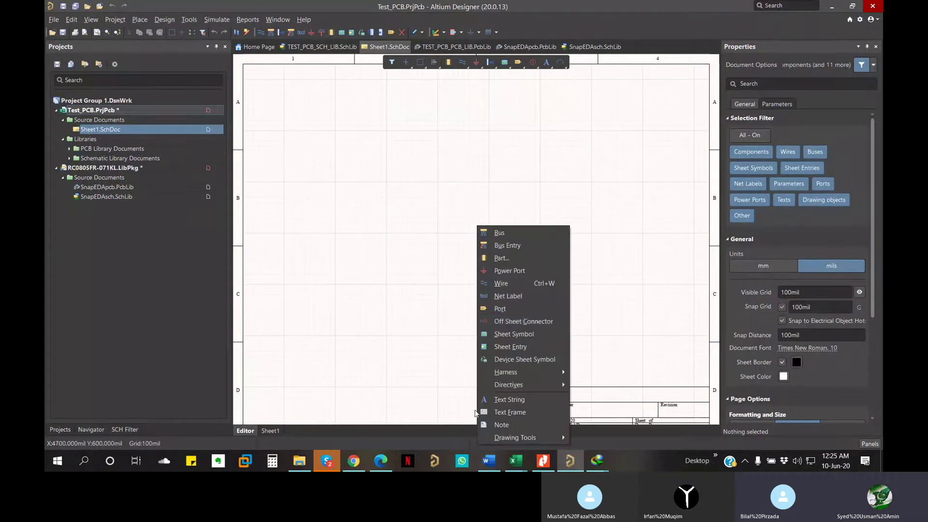
key("Escape")
right_click(403, 191)
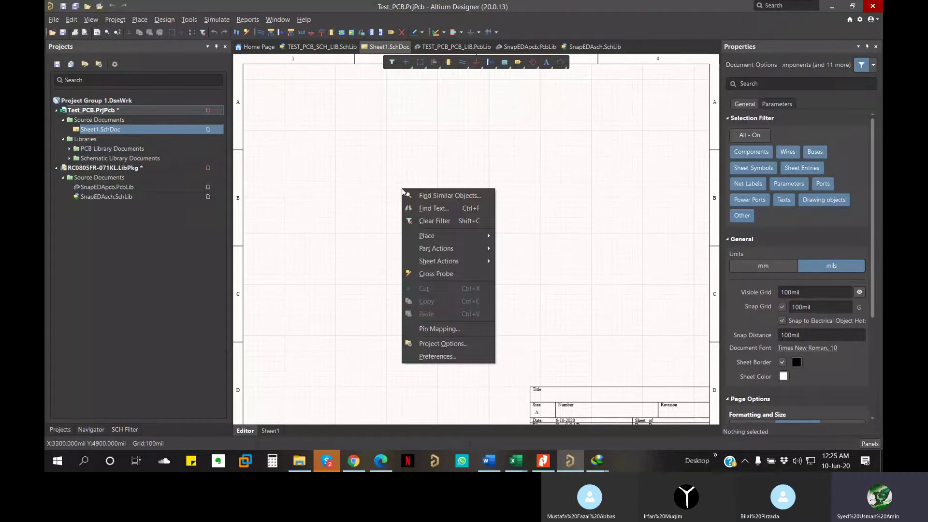
key("Escape")
Start placing a part and choose TEST_PCB_SCH_LIB.SchLib as the source library for components.
key("p")
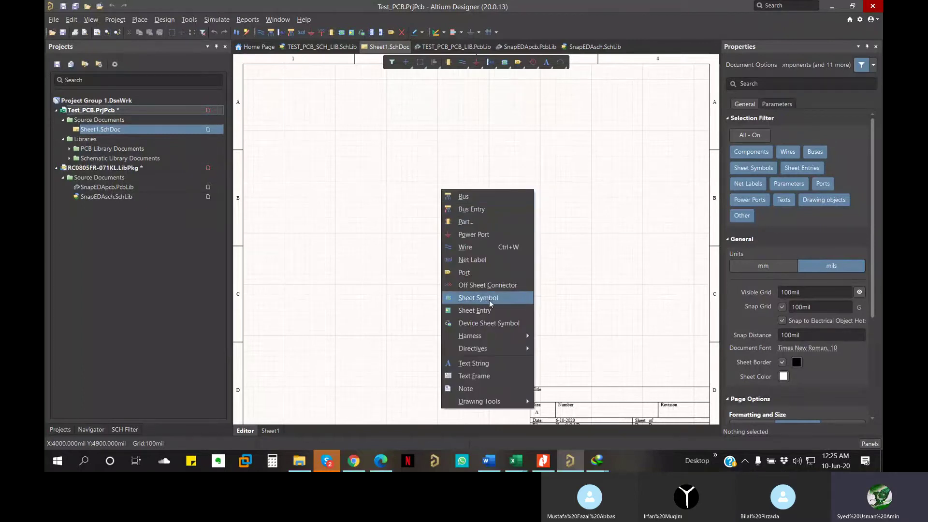
left_click(465, 222)
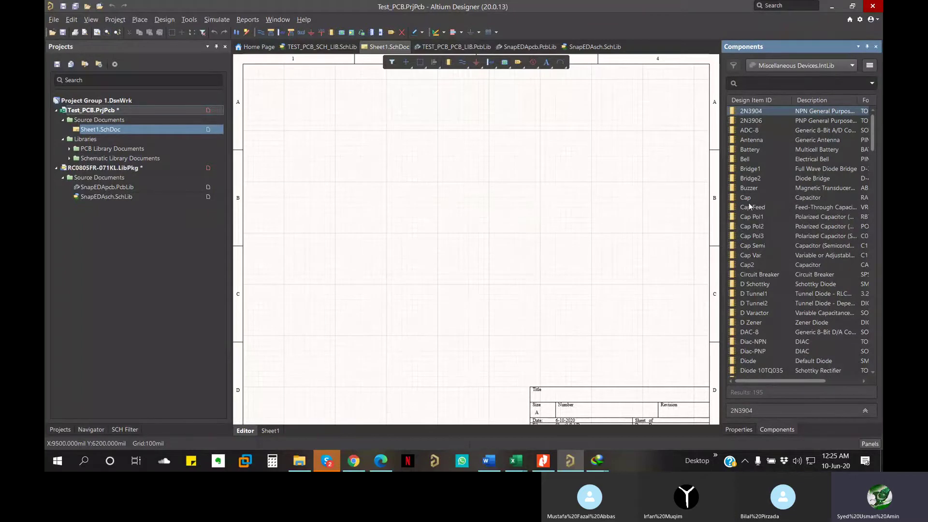
left_click(772, 68)
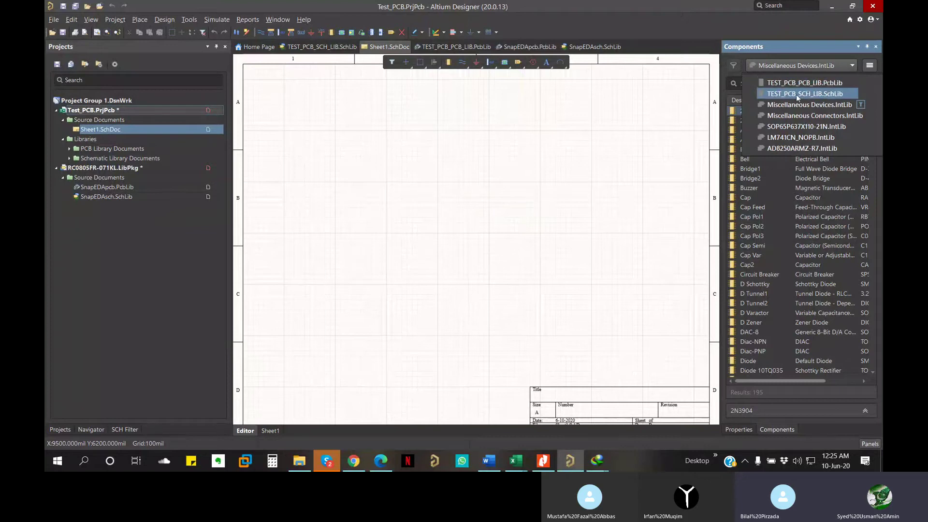
left_click(814, 93)
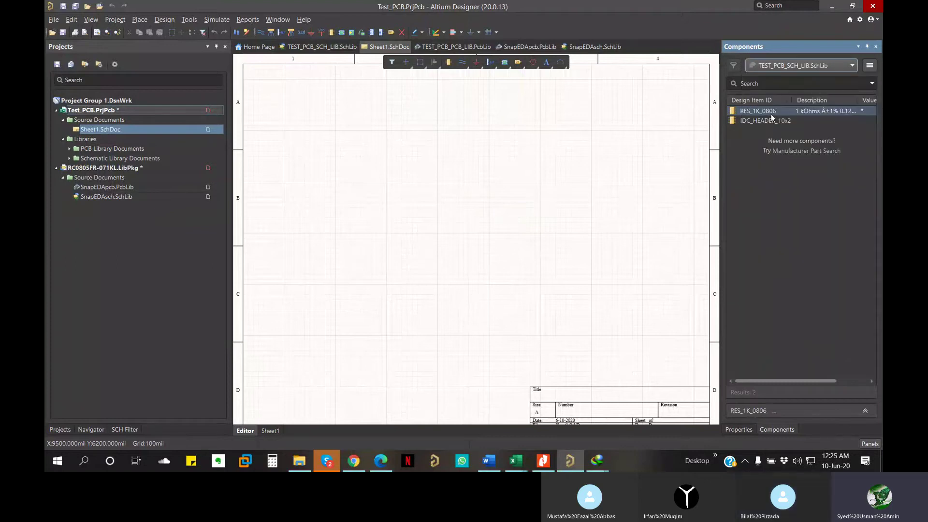
Place a RES_1K_0806 resistor in the upper middle area of the schematic sheet.
left_click(769, 113)
left_click(770, 119)
left_click(770, 111)
left_click(478, 171)
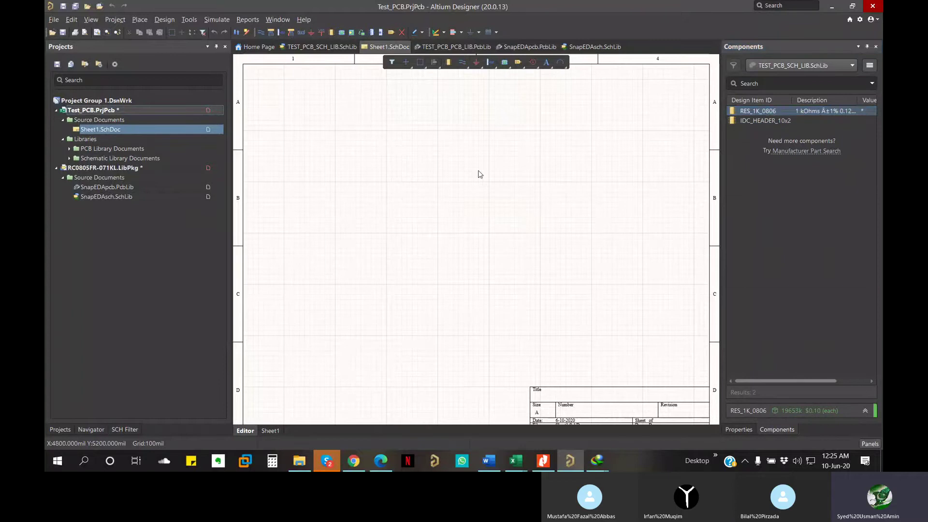
double_click(758, 111)
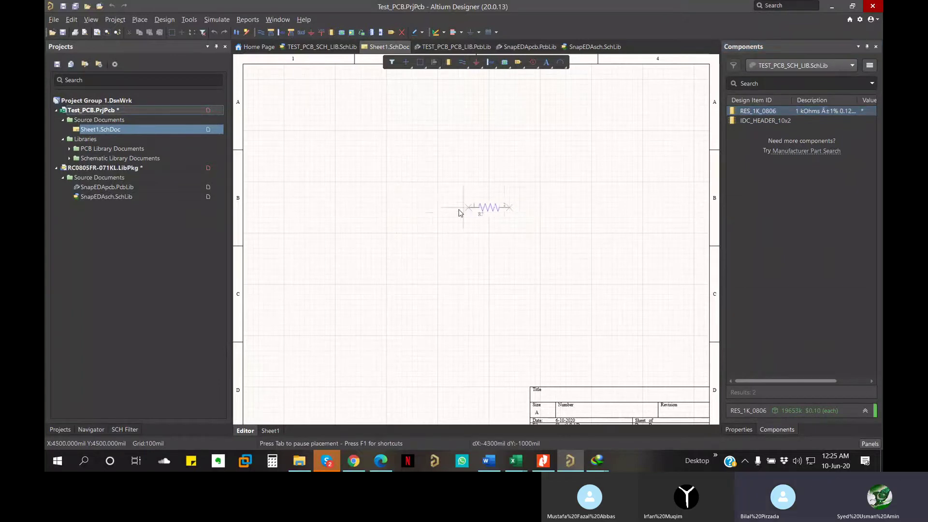
left_click(435, 203)
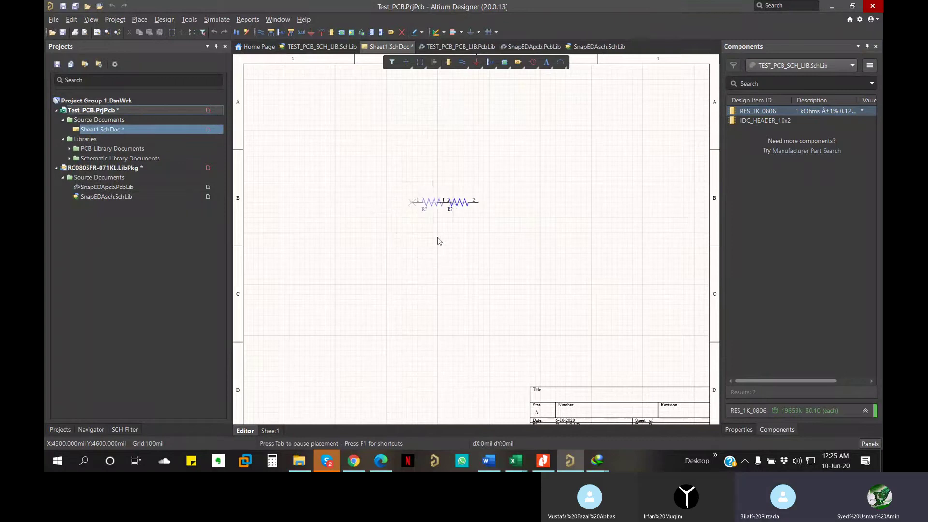
Place a second RES_1K_0806 resistor directly below the first, and an IDC_HEADER_10x2 connector to the left of both resistors.
left_click(481, 230)
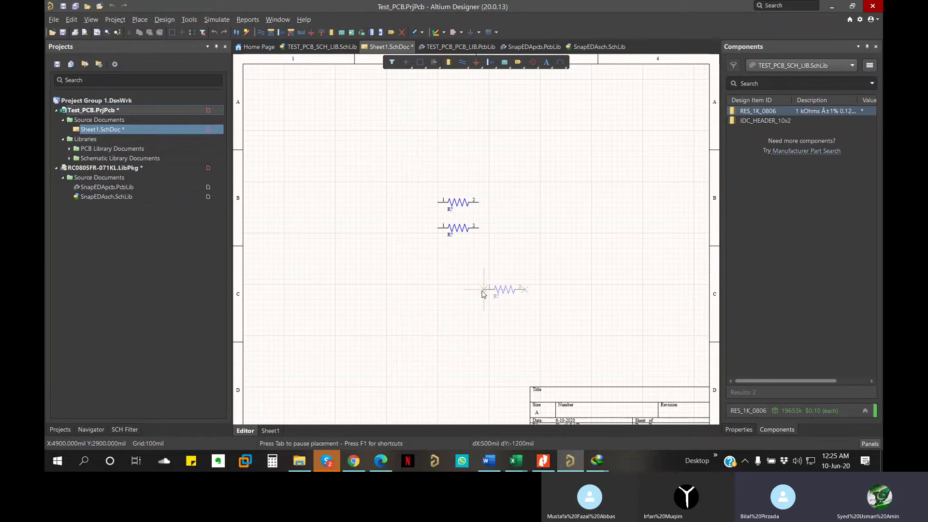
key("Escape")
left_click(773, 121)
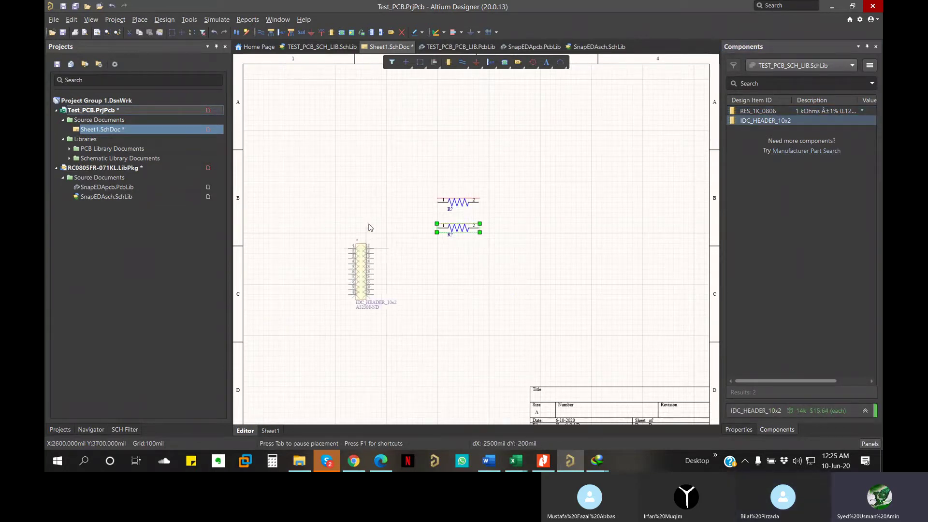
left_click(402, 206)
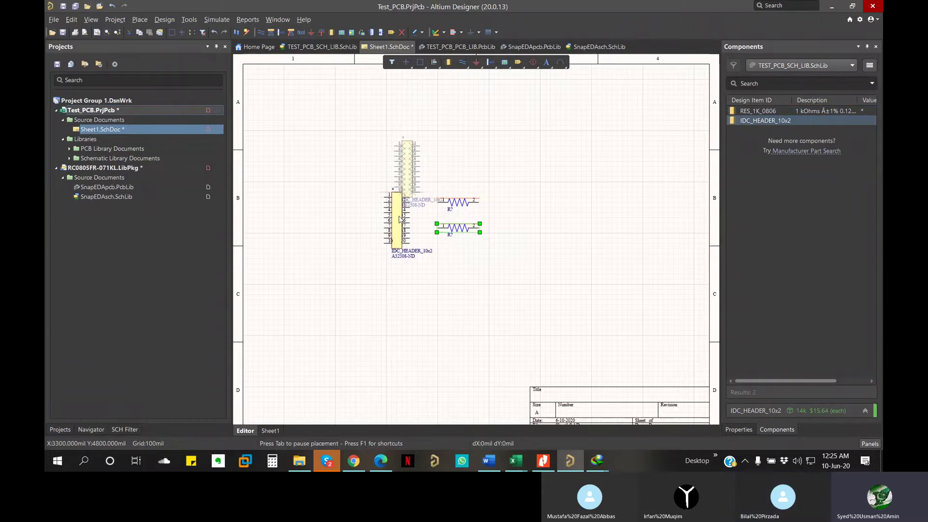
key("Escape")
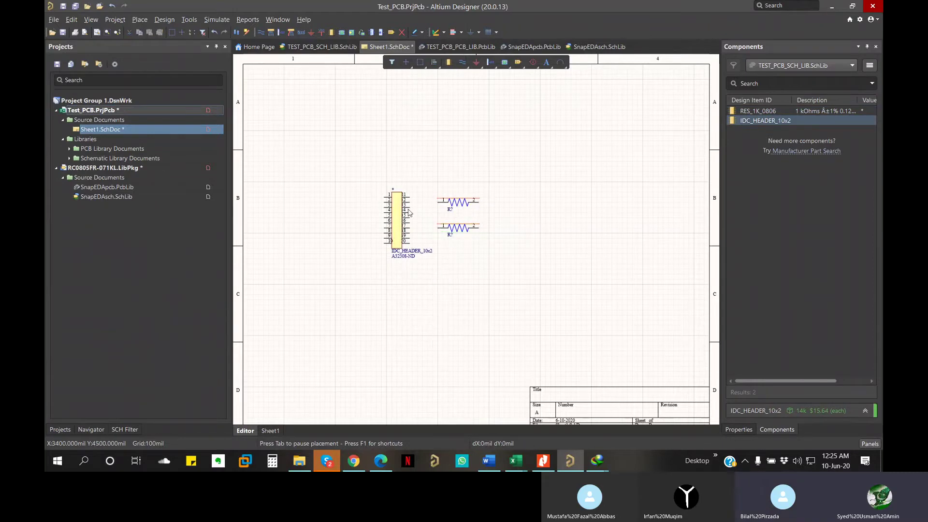
scroll(411, 211, "up", 3, "ctrl")
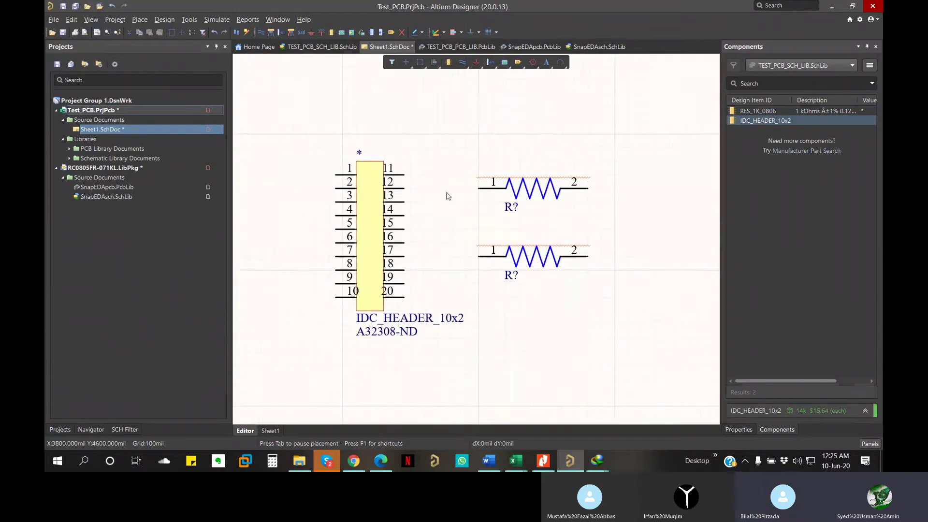
left_click(366, 163)
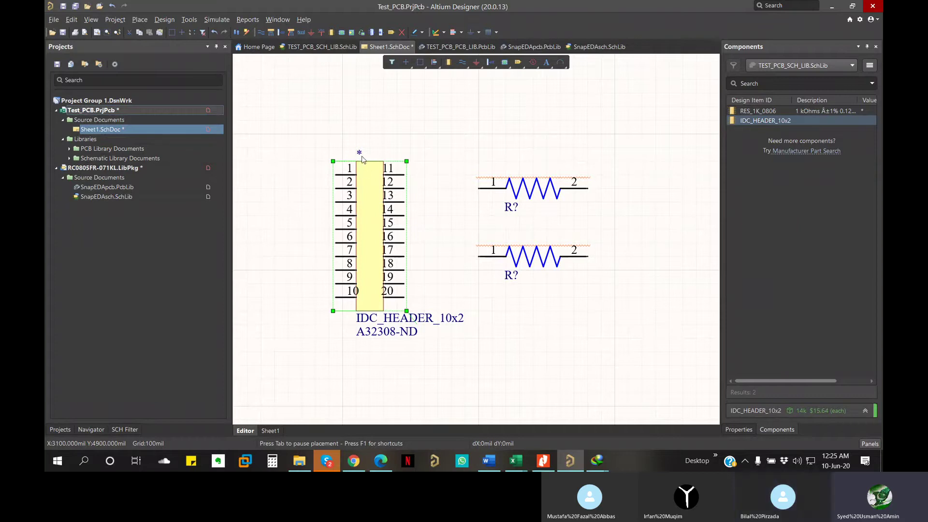
left_click(427, 174)
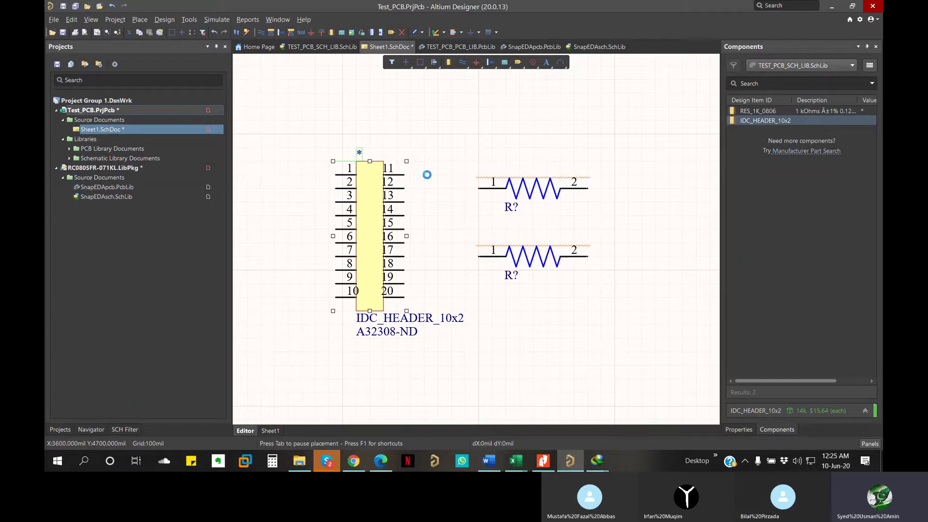
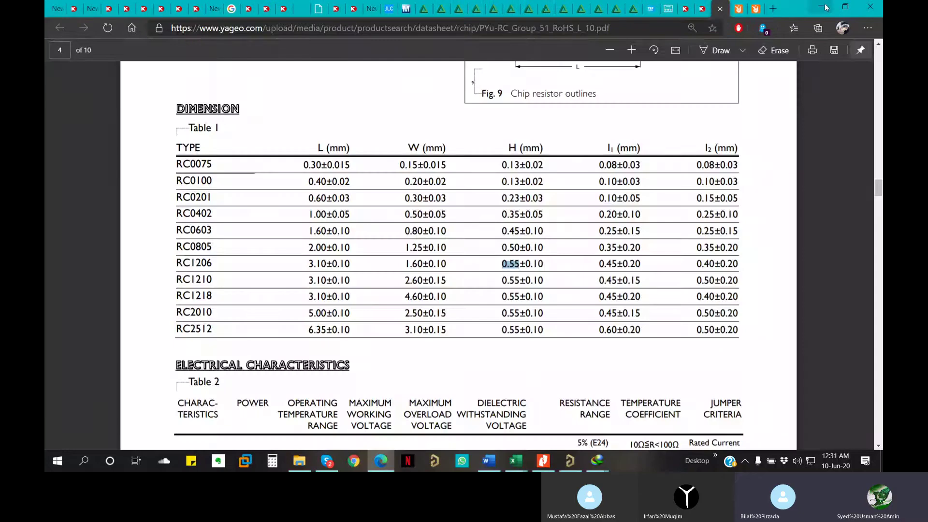
Switch from the datasheet back to the Altium Designer schematic and wire pin 1 of the upper resistor to pin 11 of the header.
left_click(822, 7)
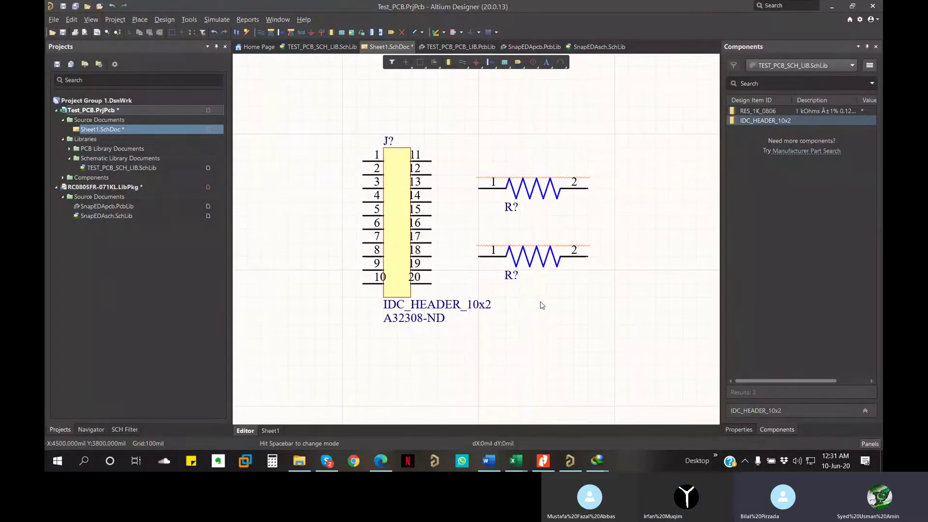
right_click_drag(470, 303, 441, 320)
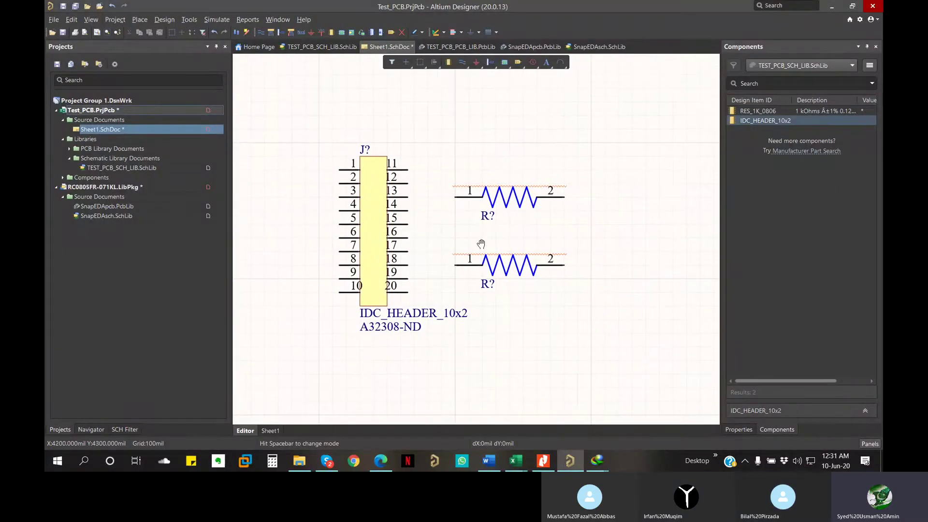
right_click_drag(439, 242, 434, 261)
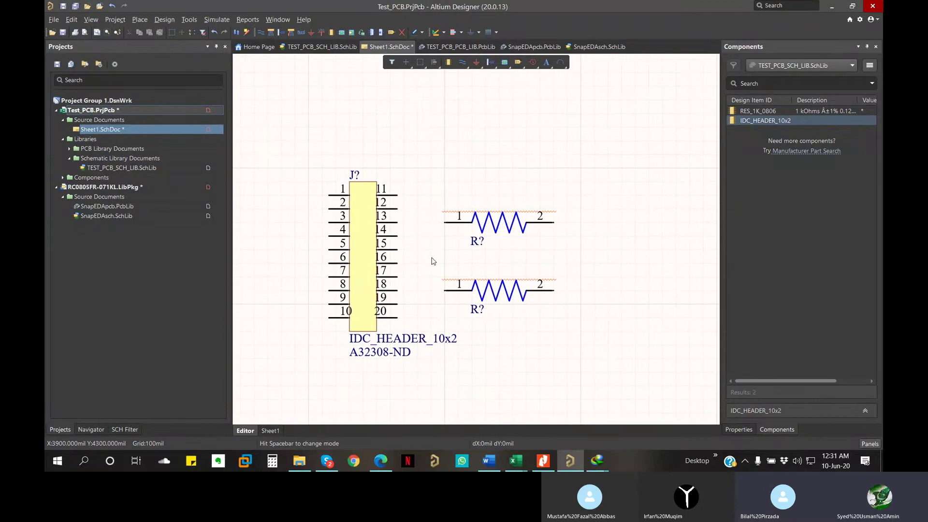
left_click(365, 264)
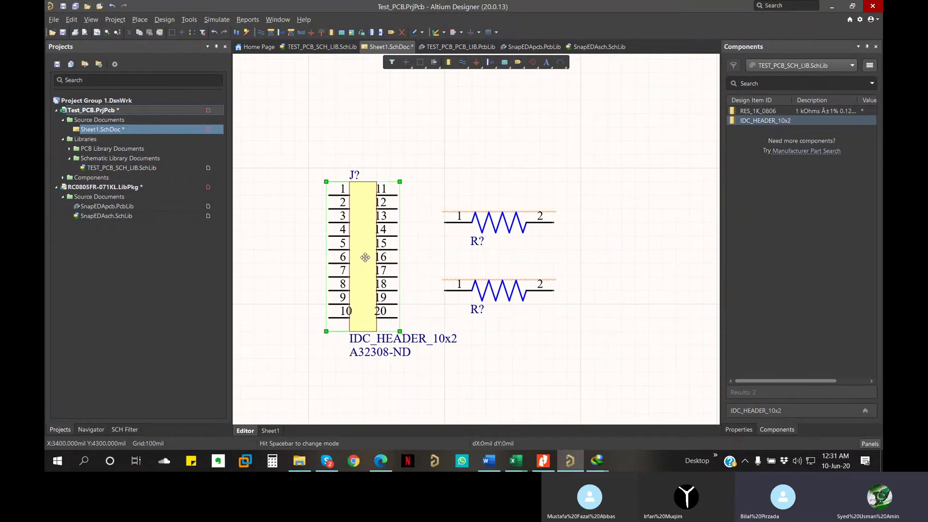
left_click(498, 296)
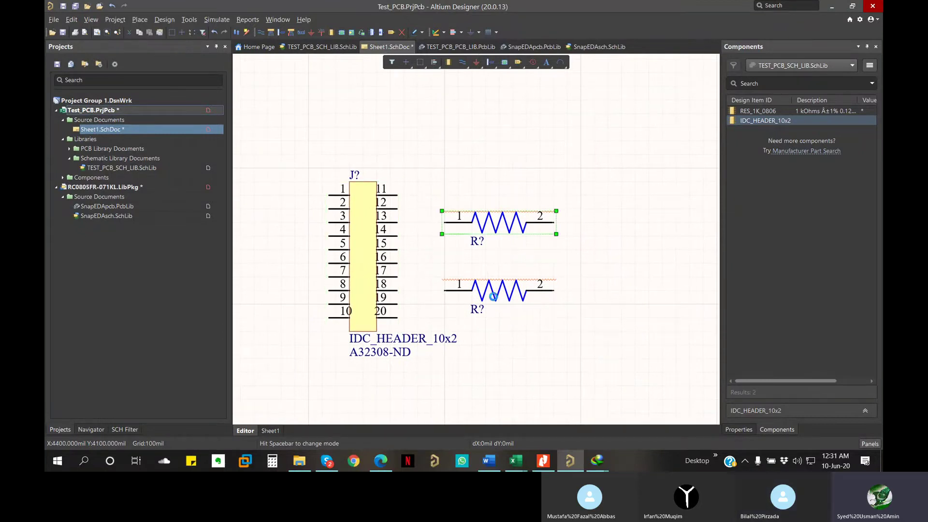
left_click(526, 376)
left_click(444, 223)
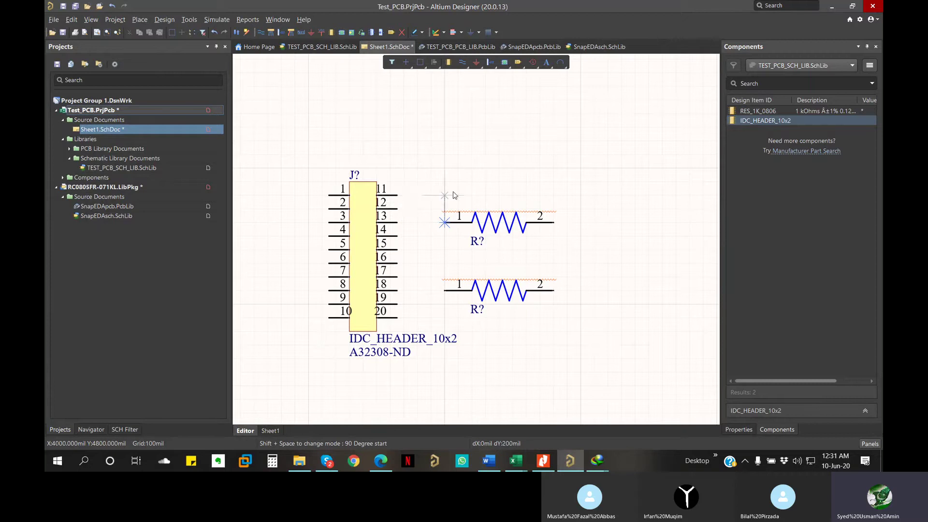
left_click(412, 197)
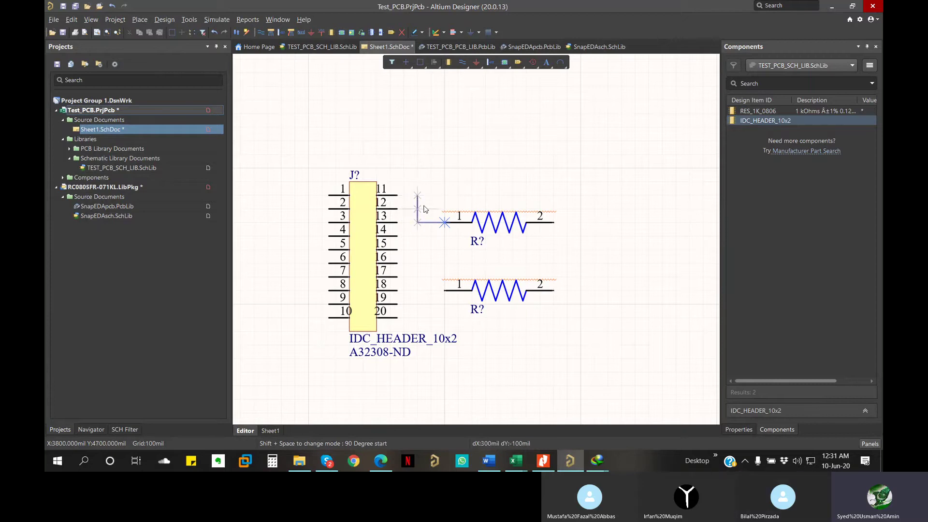
left_click(376, 195)
right_click(412, 234)
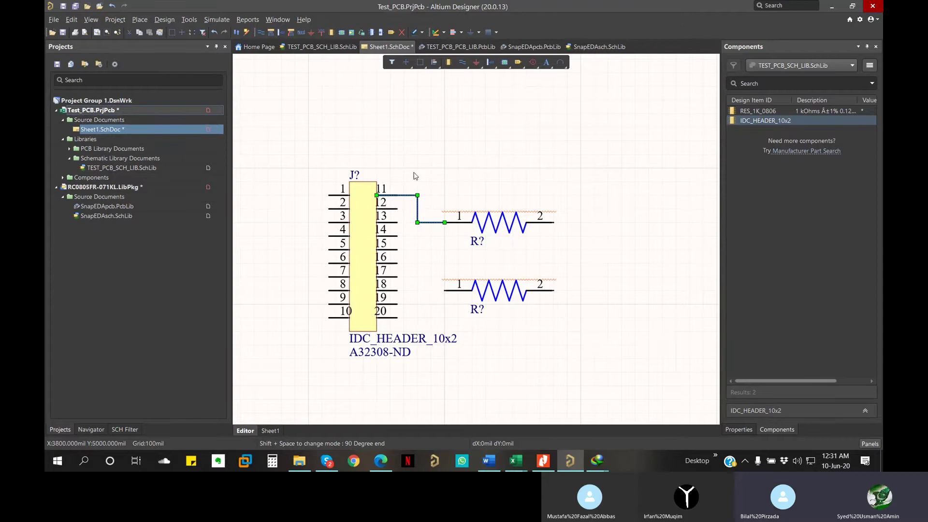
left_click(404, 186)
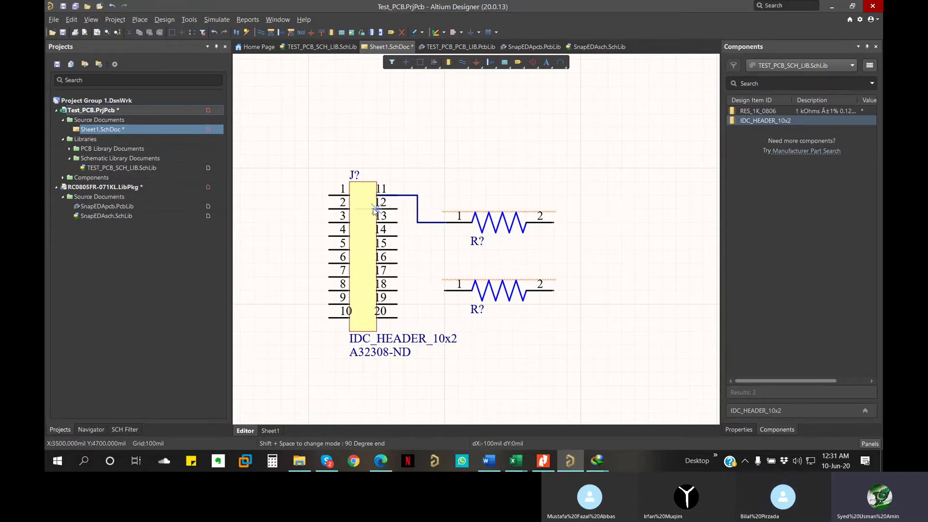
left_click(375, 210)
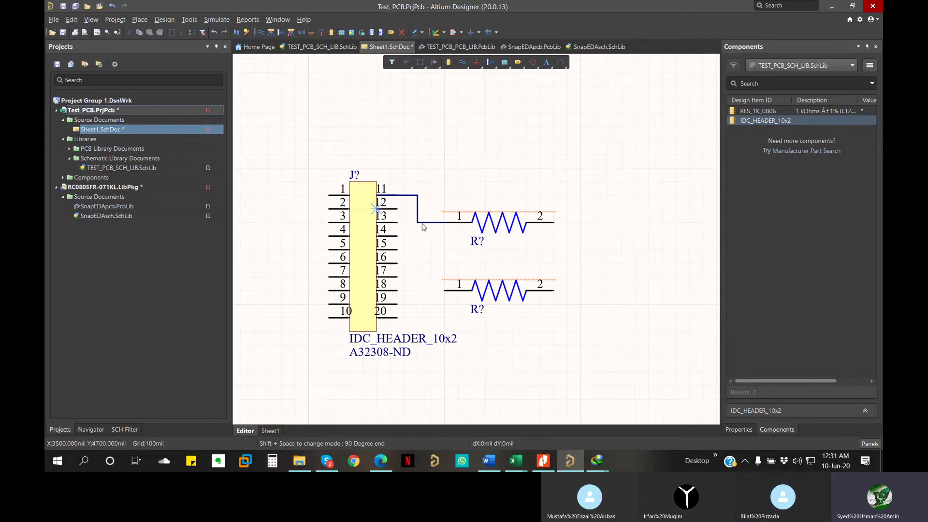
right_click(360, 267)
key("space")
key("space")
key("Escape")
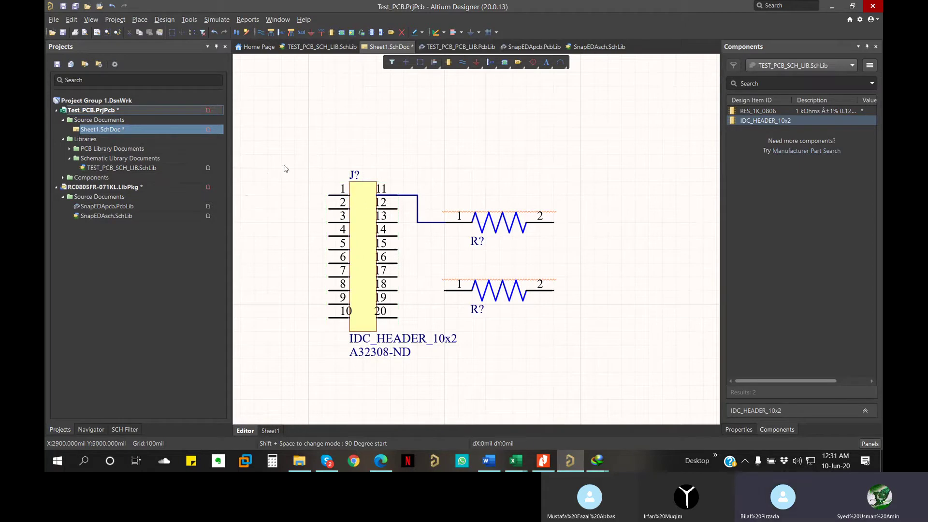
left_click(271, 432)
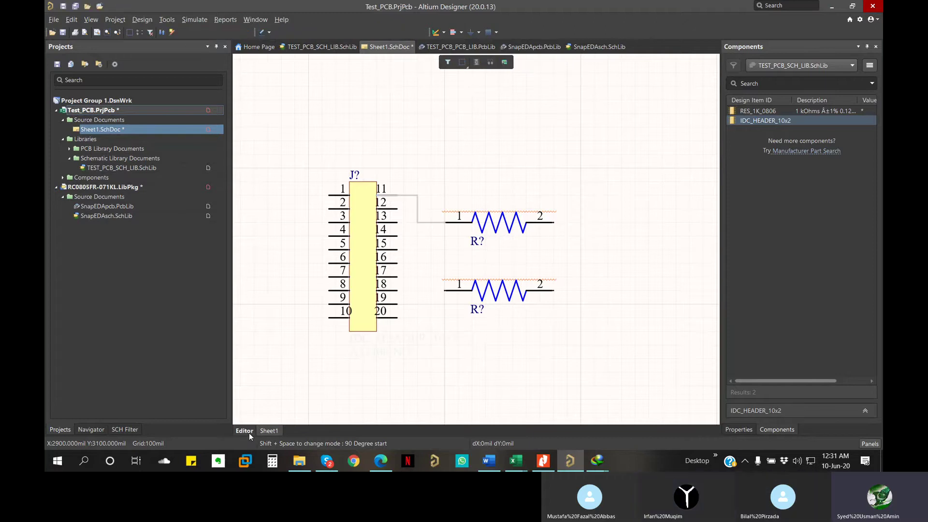
left_click(248, 433)
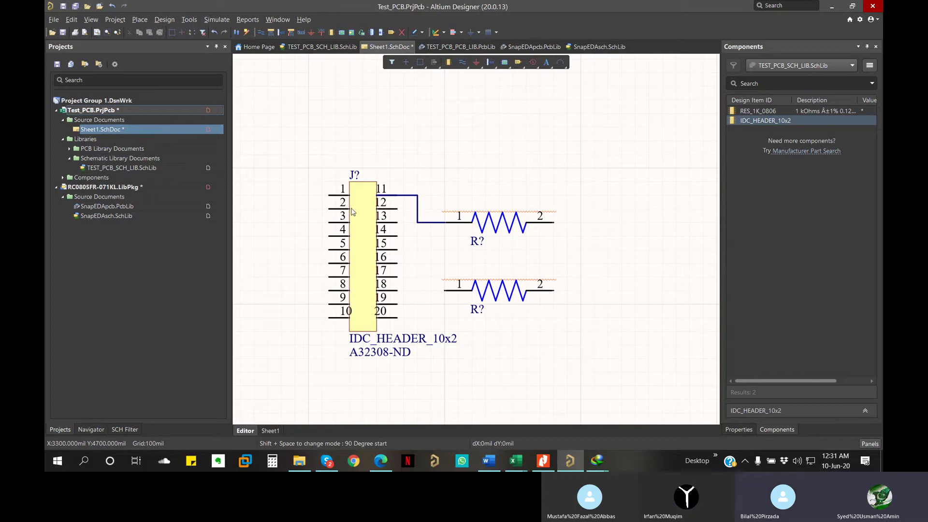
left_click(125, 429)
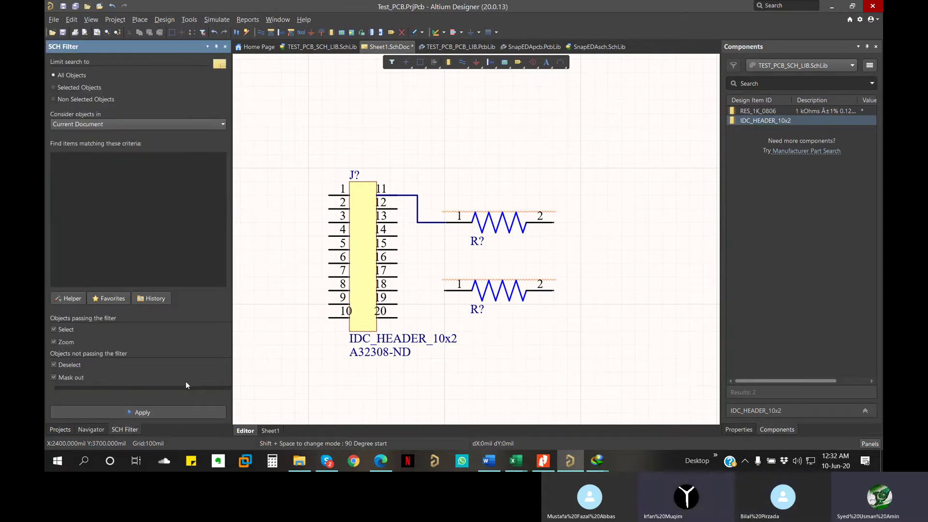
left_click(93, 430)
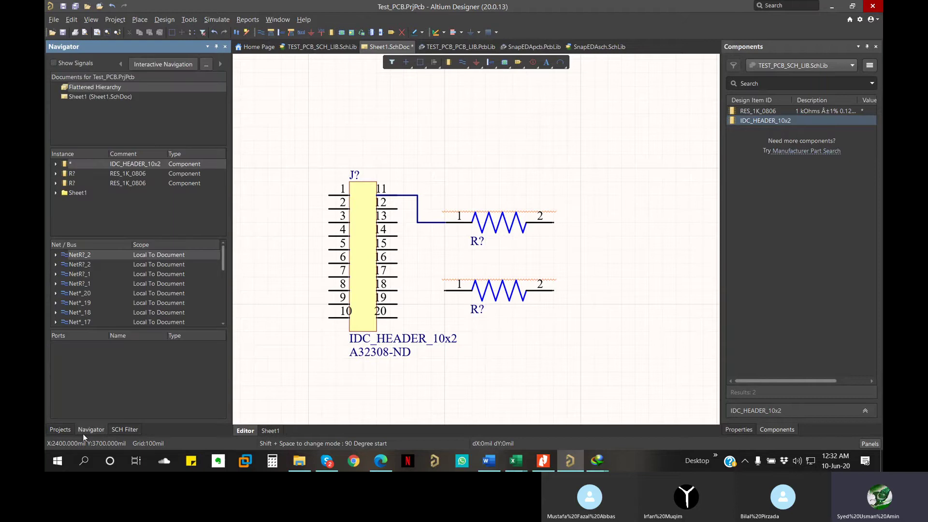
Open the schematic library TEST_PCB_SCH_LIB.SchLib from the project and display its list of components.
left_click(56, 431)
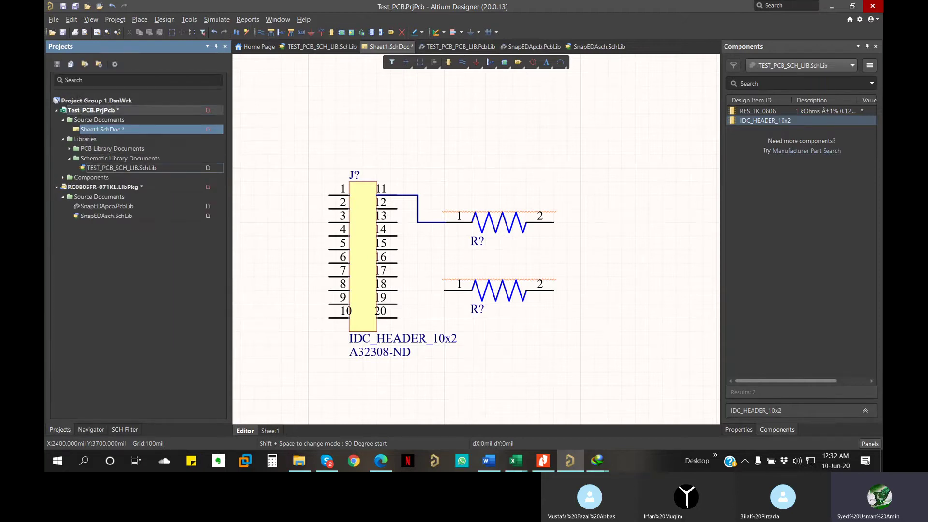
double_click(121, 167)
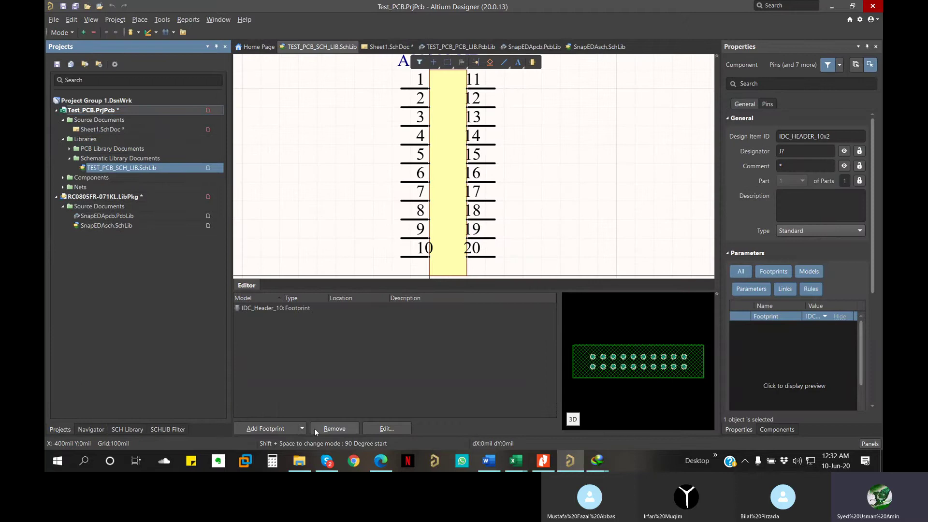
left_click(127, 429)
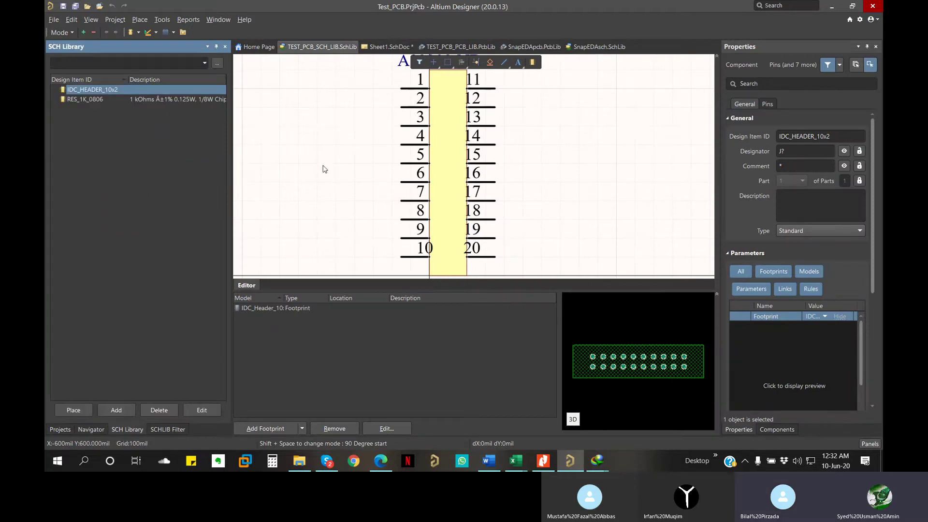
Move pins 1 to 10 of the IDC_HEADER_10x2 symbol inward to X 50 mil, keeping their rotation at 180 degrees.
right_click_drag(323, 172, 325, 236)
scroll(382, 170, "down", 4, "ctrl")
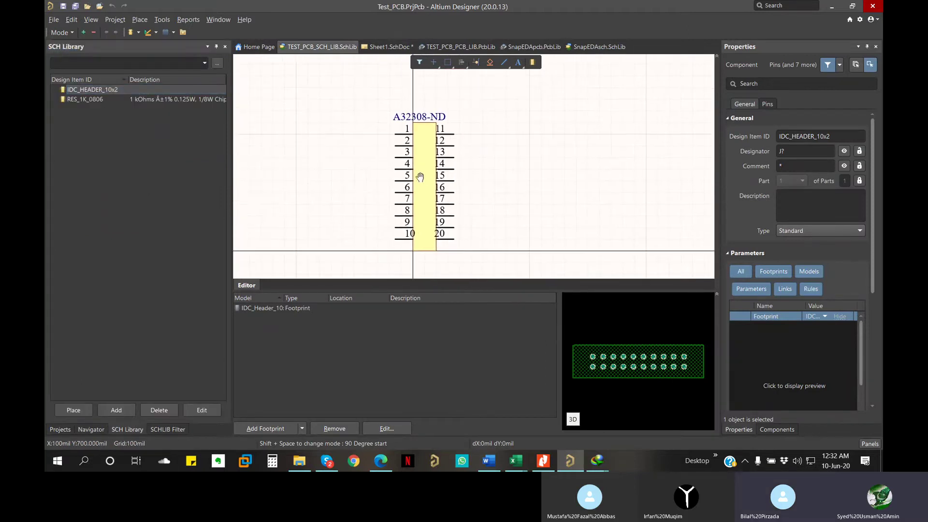
left_click_drag(380, 130, 396, 238)
key("space")
key("space")
key("space")
key("space")
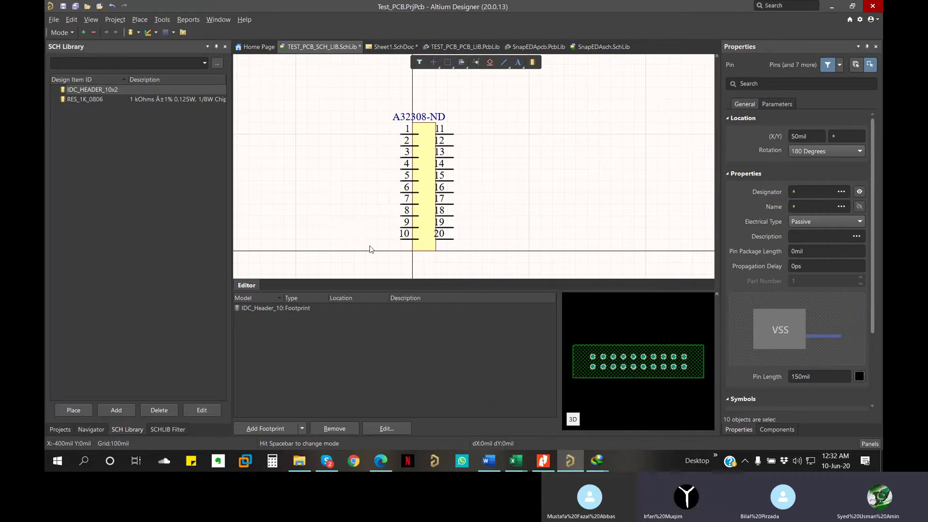
Move pins 11 to 20 of the header symbol inward to X 150 mil and save the schematic library.
left_click(475, 166)
left_click_drag(474, 126, 449, 240)
left_click(426, 247, "shift")
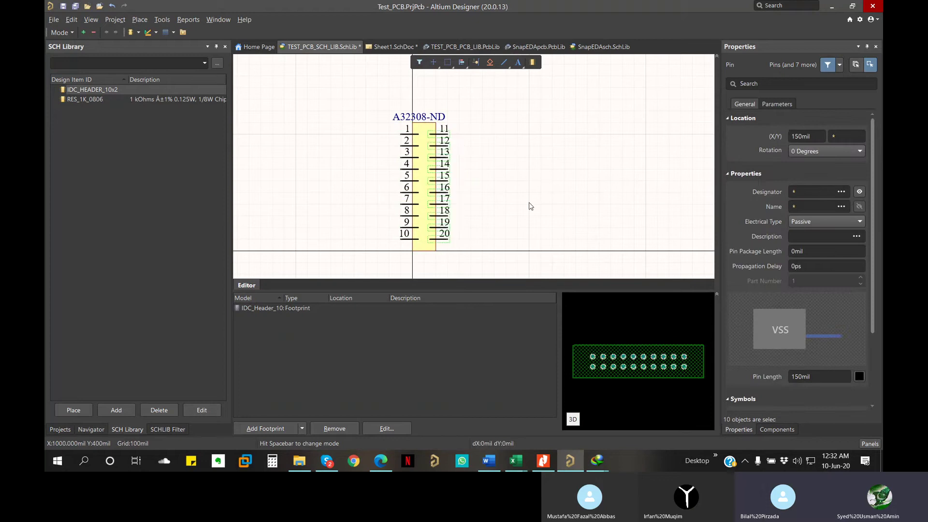
left_click(507, 190)
key("ctrl+s")
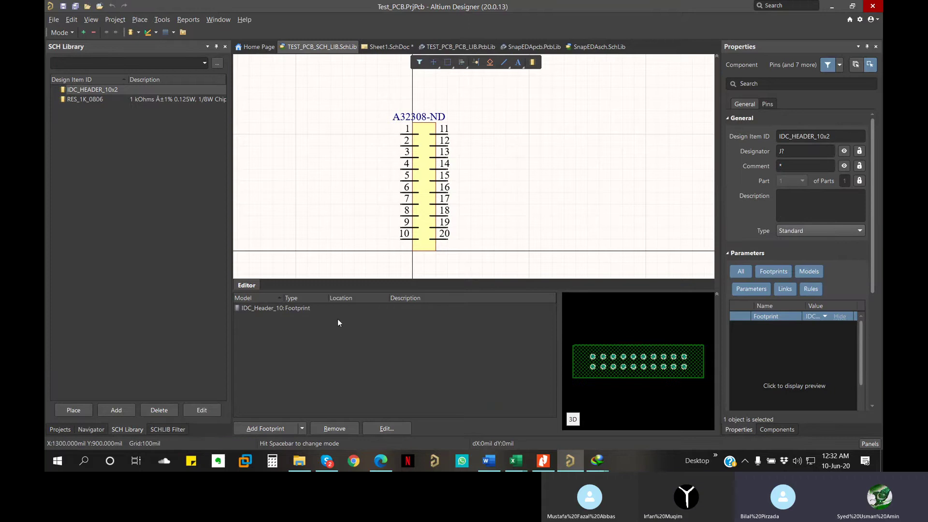
Delete the placed IDC header from the Sheet1 schematic and save the sheet as Sheet1.SchDoc in the Test_PCB folder.
left_click(59, 429)
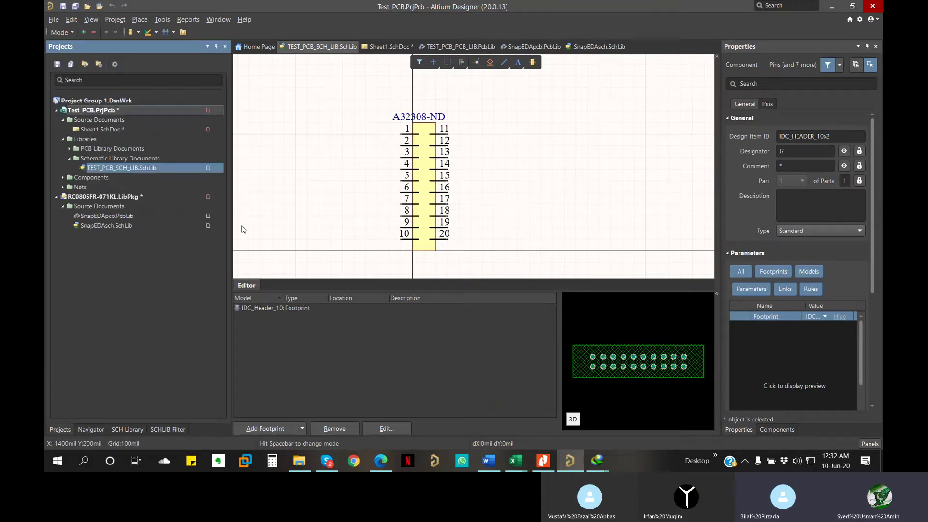
double_click(129, 128)
left_click(371, 232)
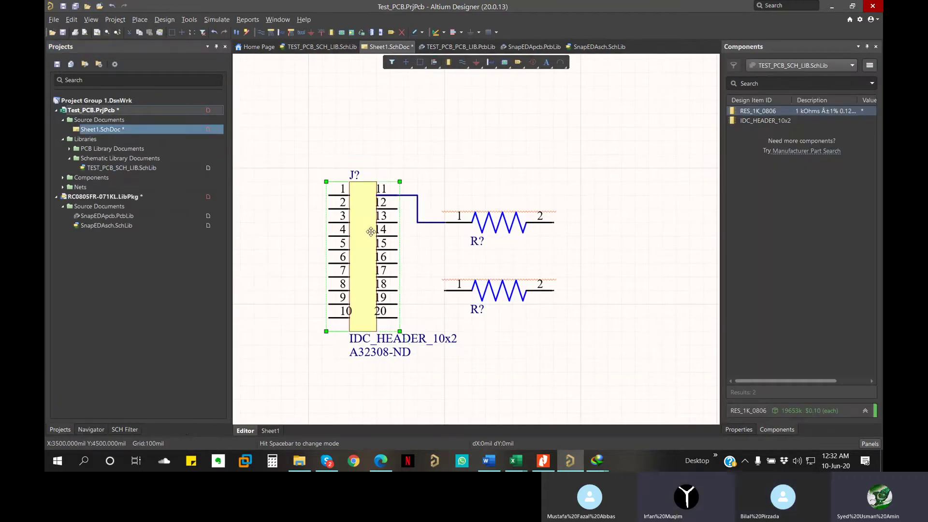
key("Delete")
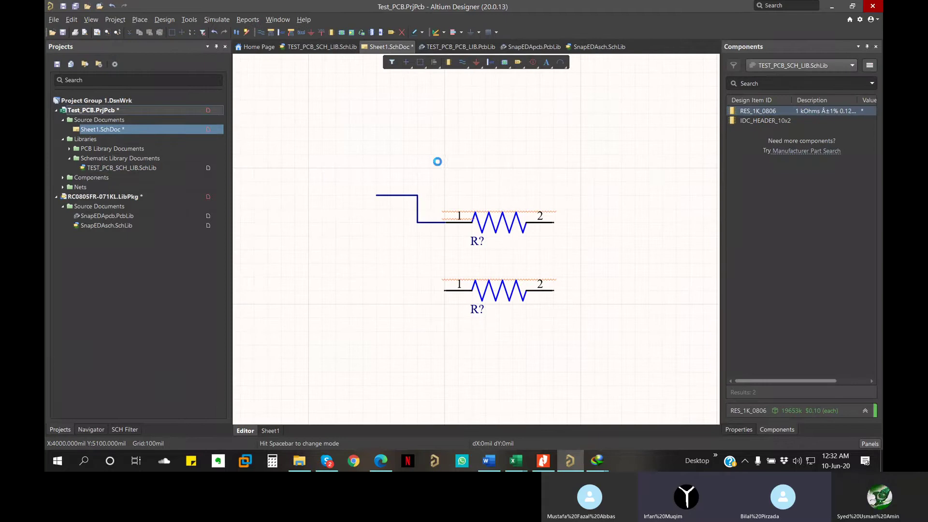
key("Return")
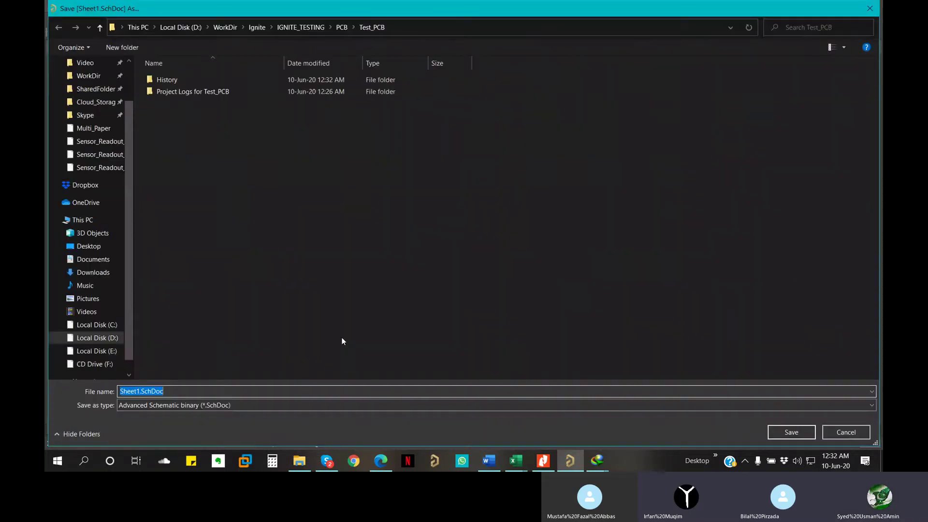
left_click(782, 432)
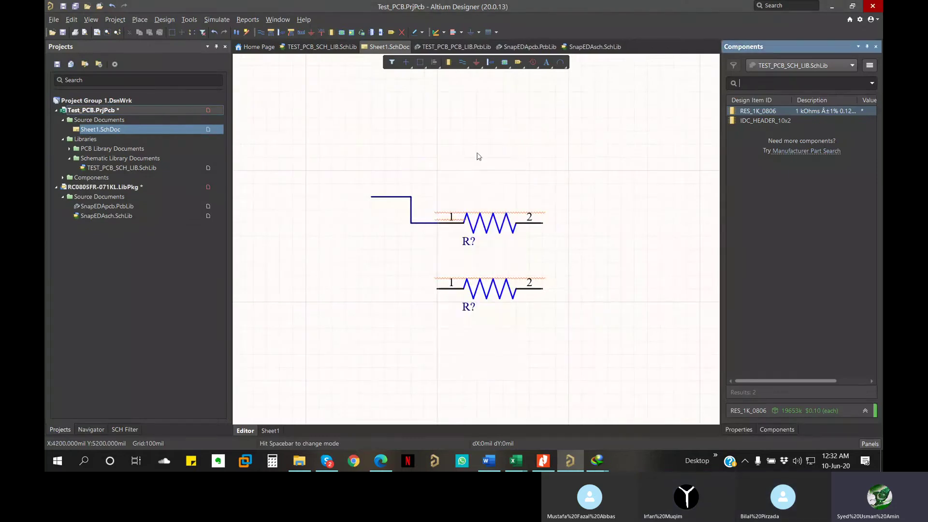
Place the IDC_HEADER_10x2 from TEST_PCB_SCH_LIB on Sheet1 and position it so pin 11 meets the free end of the upper resistor's wire.
double_click(759, 123)
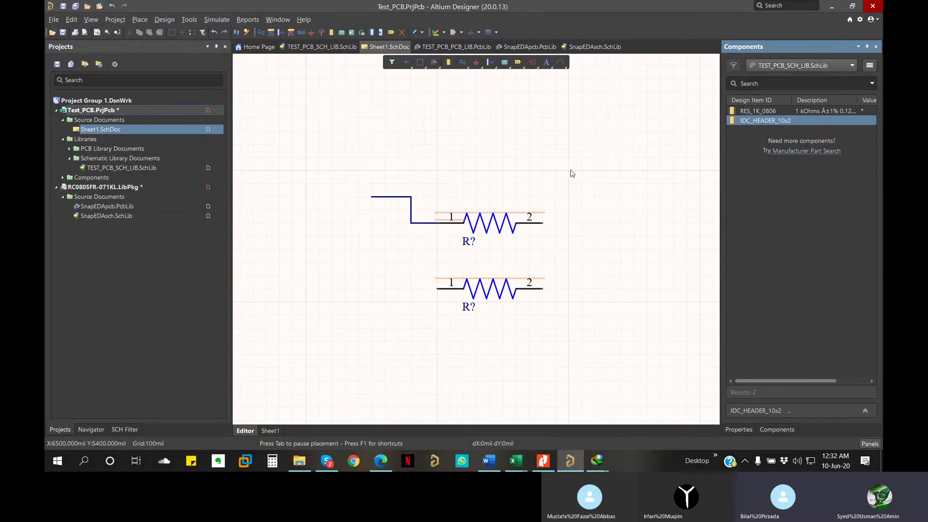
left_click(569, 196)
scroll(522, 269, "up", 1, "ctrl")
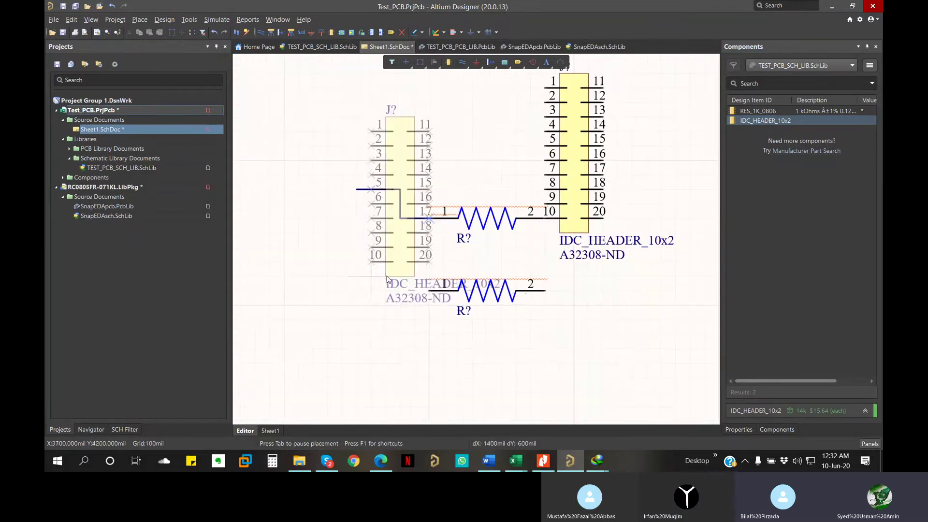
left_click(575, 173)
key("ctrl+x")
key("ctrl+v")
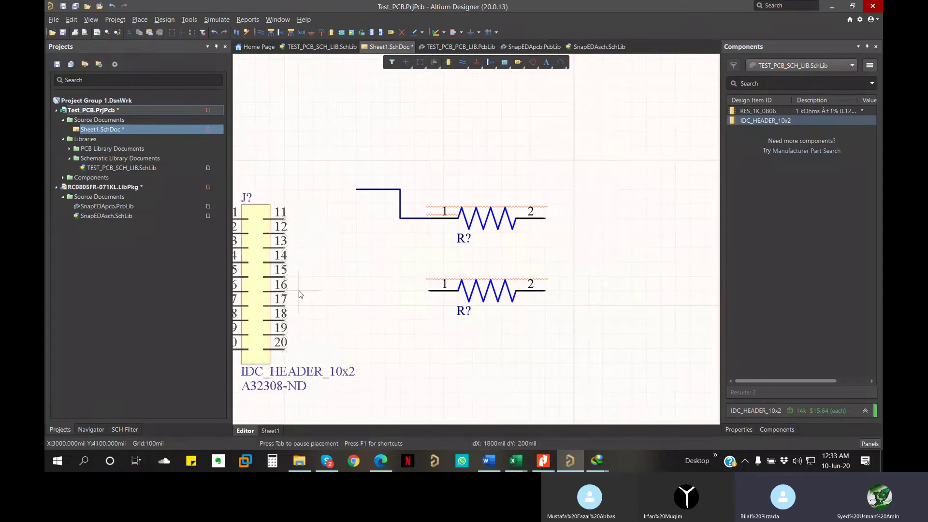
left_click(362, 260)
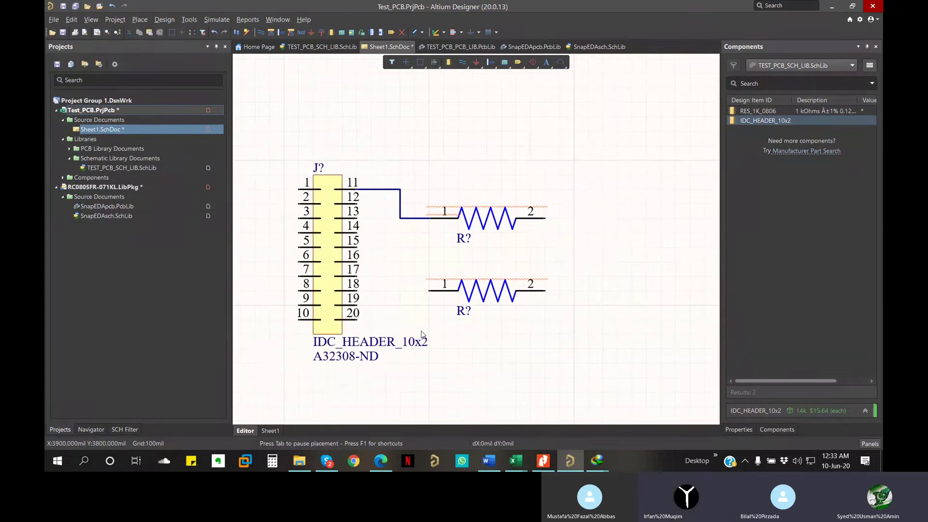
Wire header pins 1 to 10 together and extend the wire about 400 mil outward from pin 10.
key("ctrl+w")
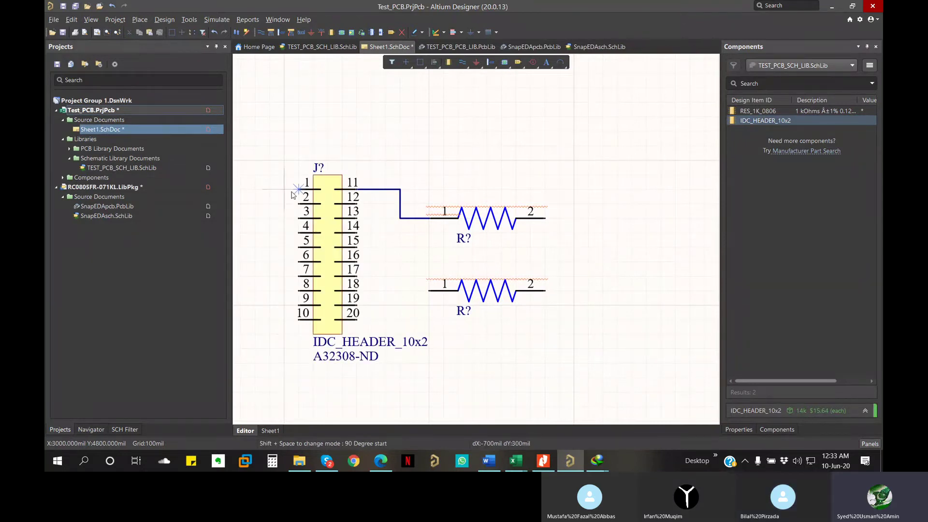
left_click(292, 191)
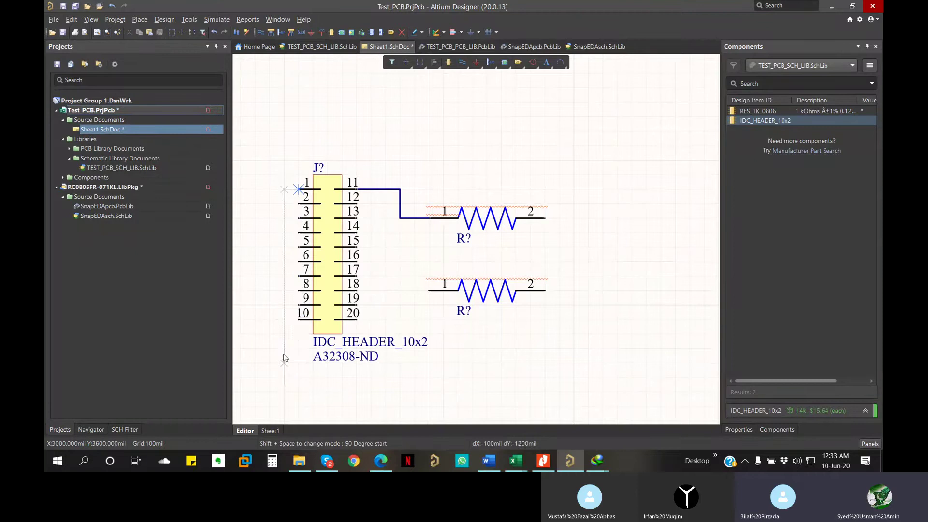
left_click(297, 320)
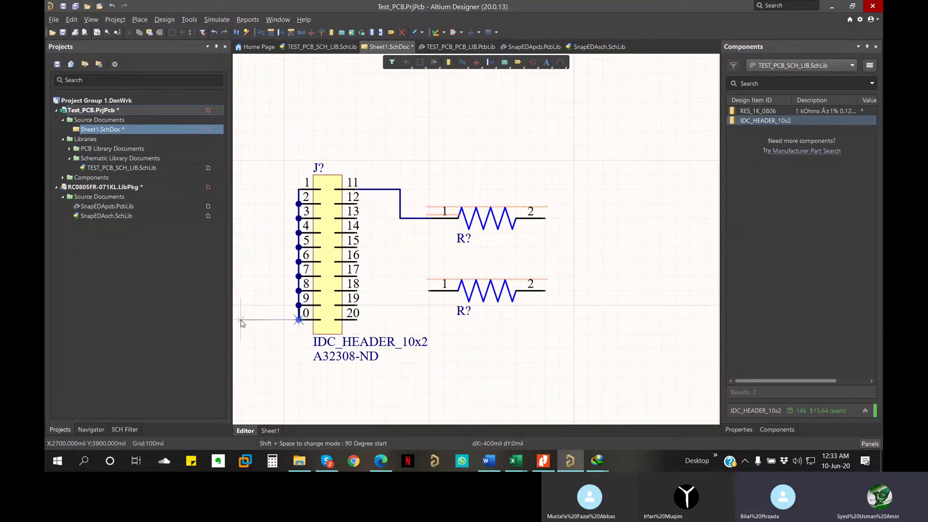
left_click(241, 320)
right_click(265, 333)
Place a net label on the wire stub leaving header pin 10 and name it GND.
left_click(378, 312)
right_click_drag(382, 311, 445, 313)
right_click(327, 358)
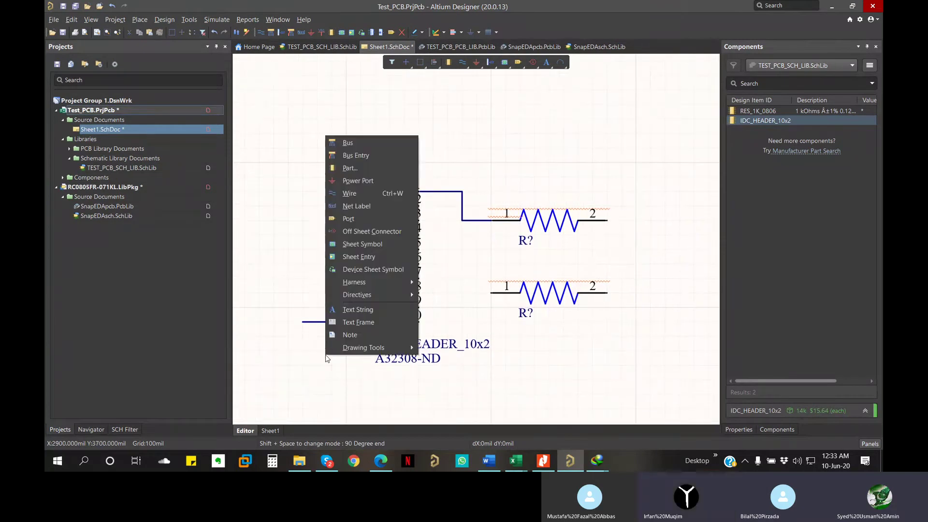
left_click(362, 201)
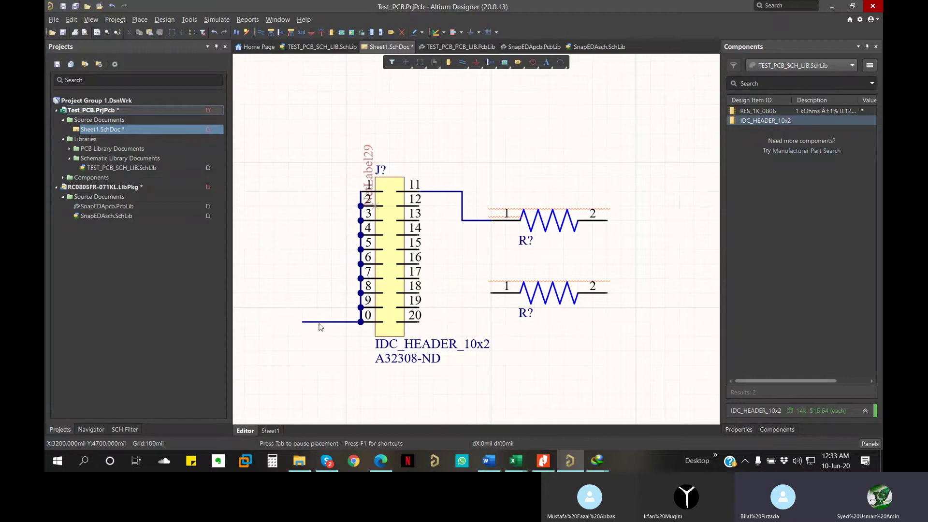
key("space")
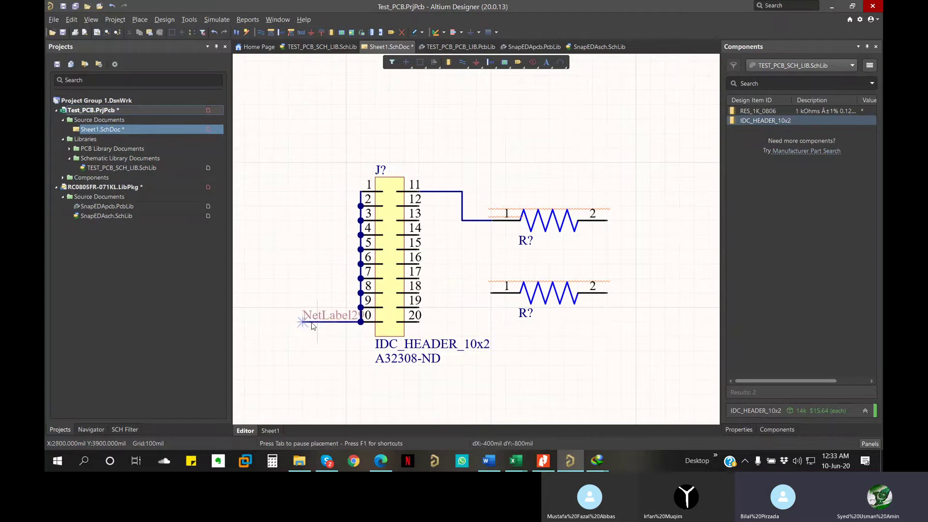
left_click(303, 321)
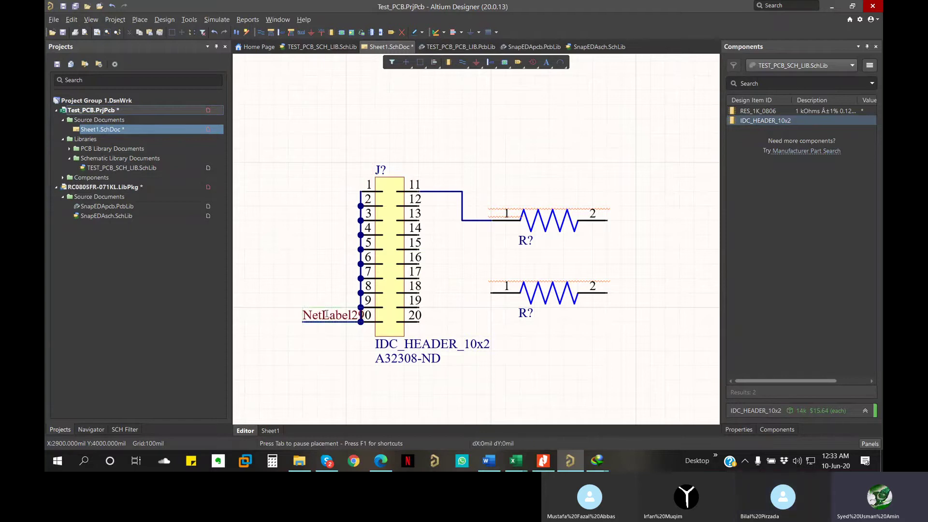
key("Tab")
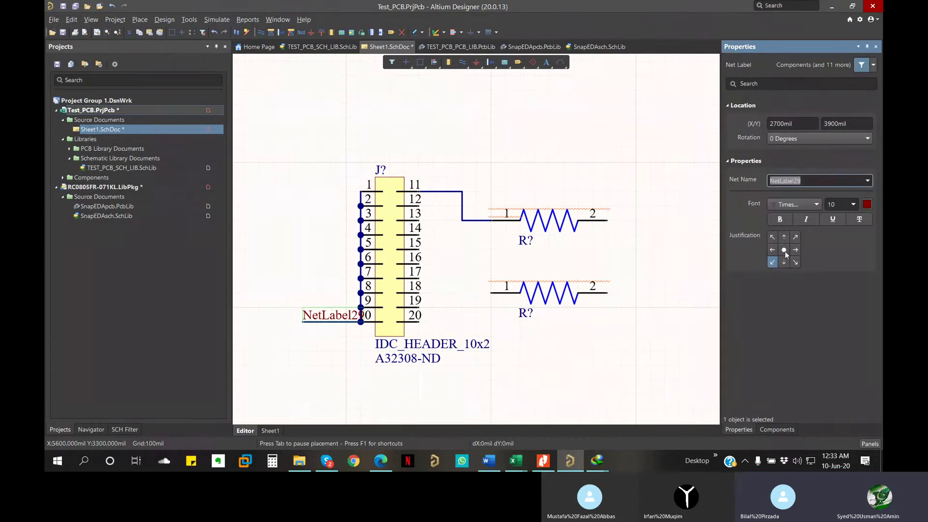
type("GND")
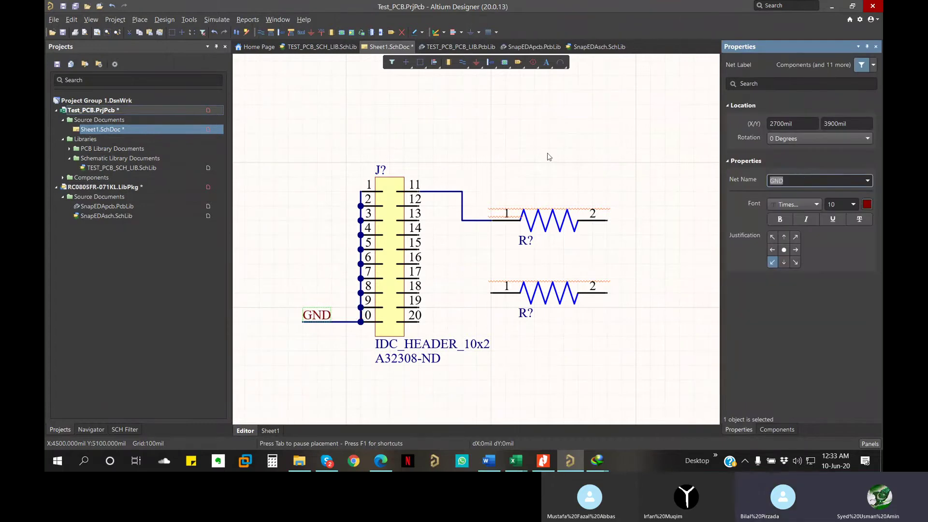
key("Return")
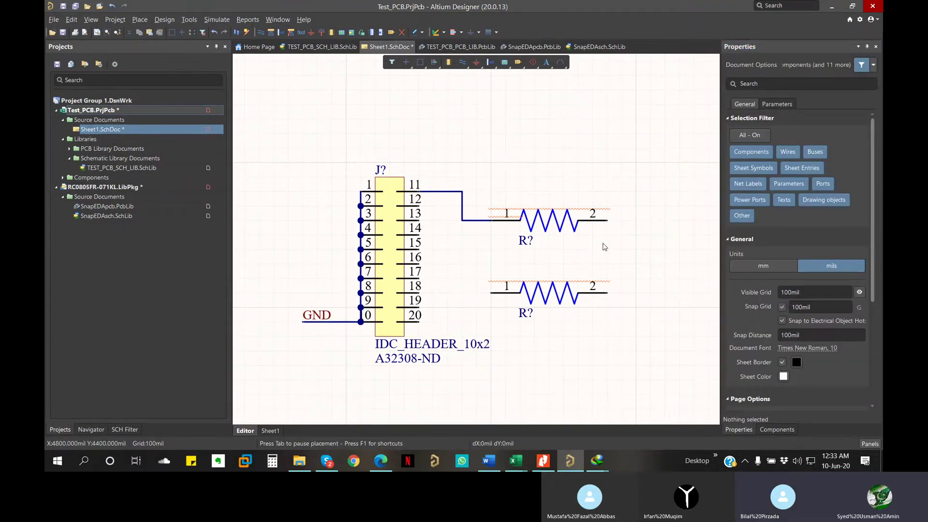
key("Escape")
Wire pin 2 of both resistors together and connect pin 1 of the lower resistor to header pin 20.
key("ctrl+w")
left_click(608, 221)
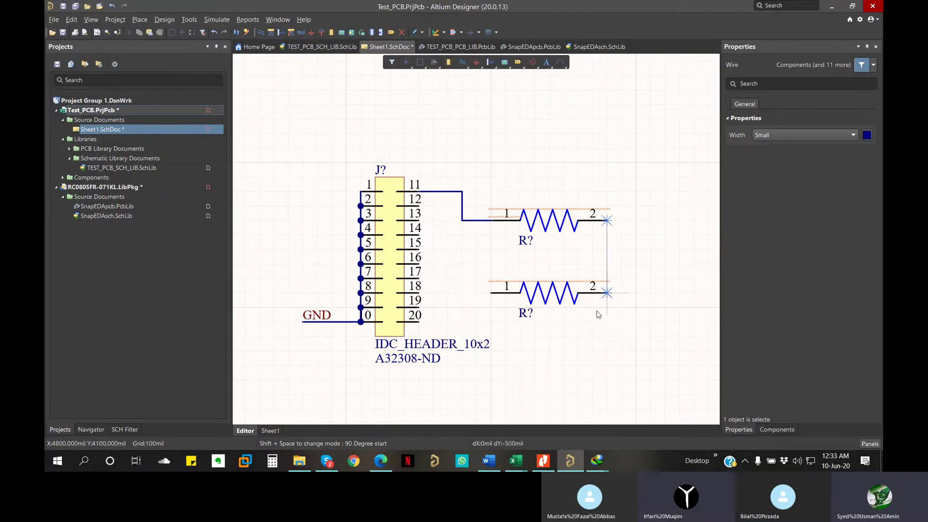
left_click(607, 293)
left_click(491, 293)
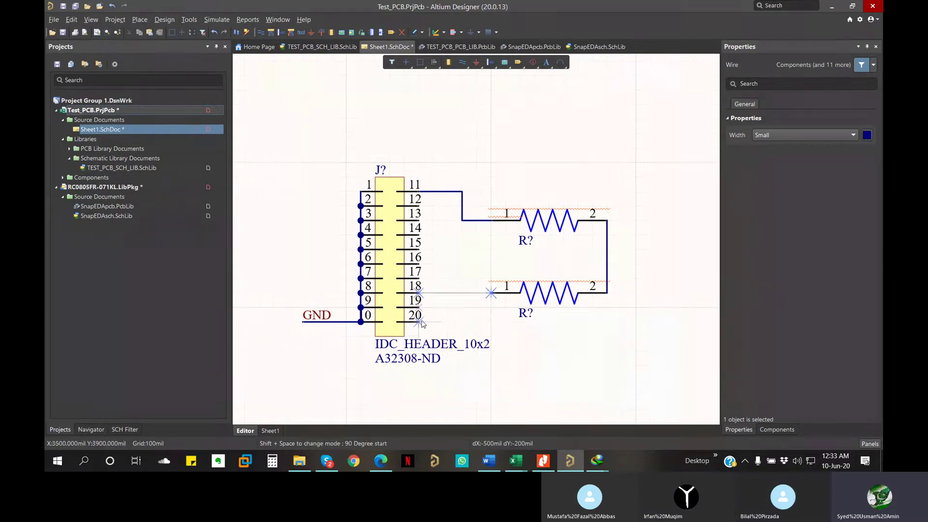
key("space")
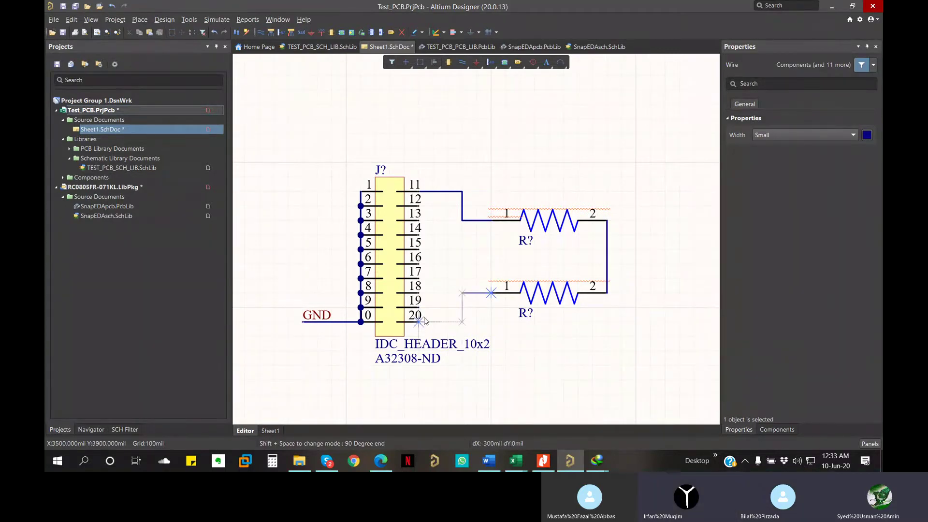
left_click(418, 321)
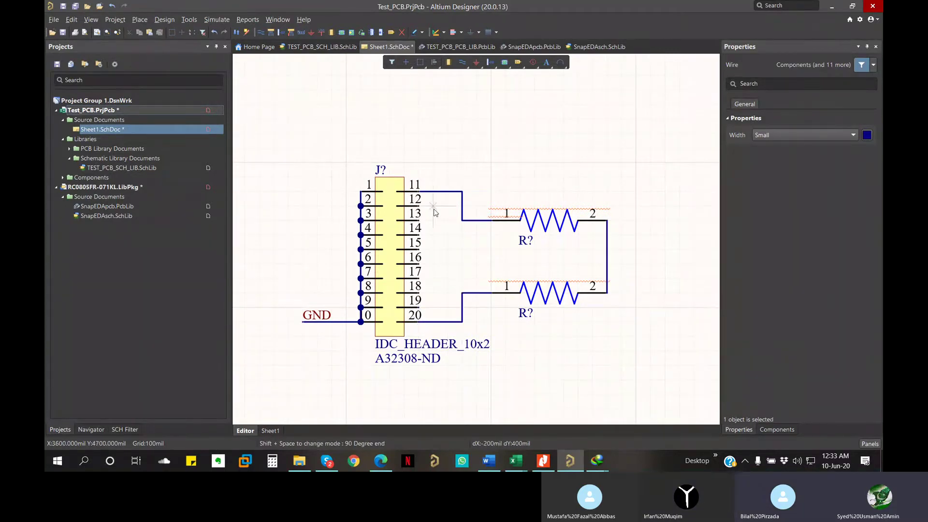
Wire header pins 12 to 19 together and run a wire stub about 500 mil long outward from pin 15.
left_click(418, 307)
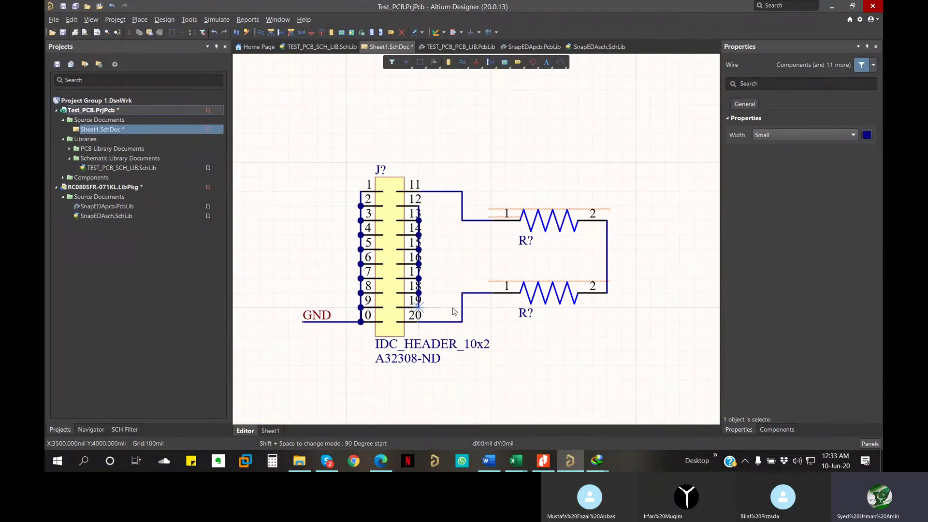
right_click(418, 265)
left_click(452, 260)
key("ctrl+w")
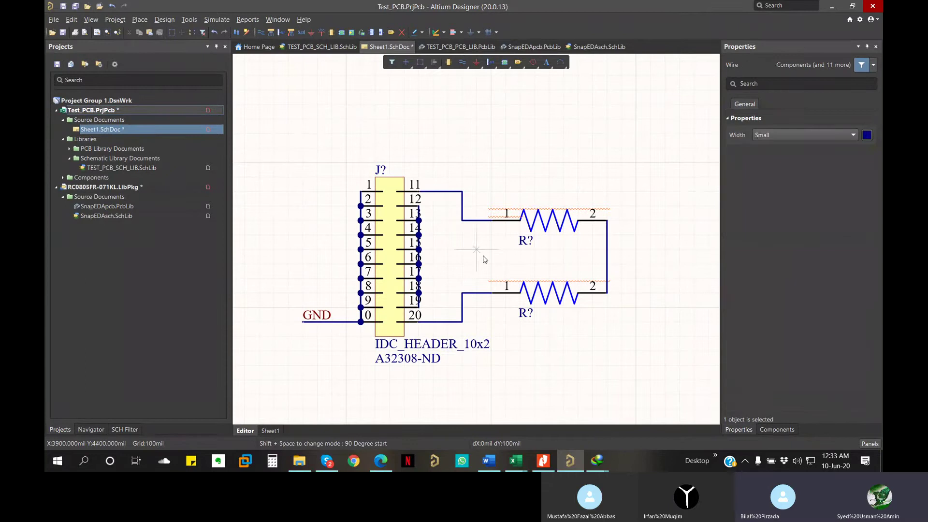
left_click(491, 249)
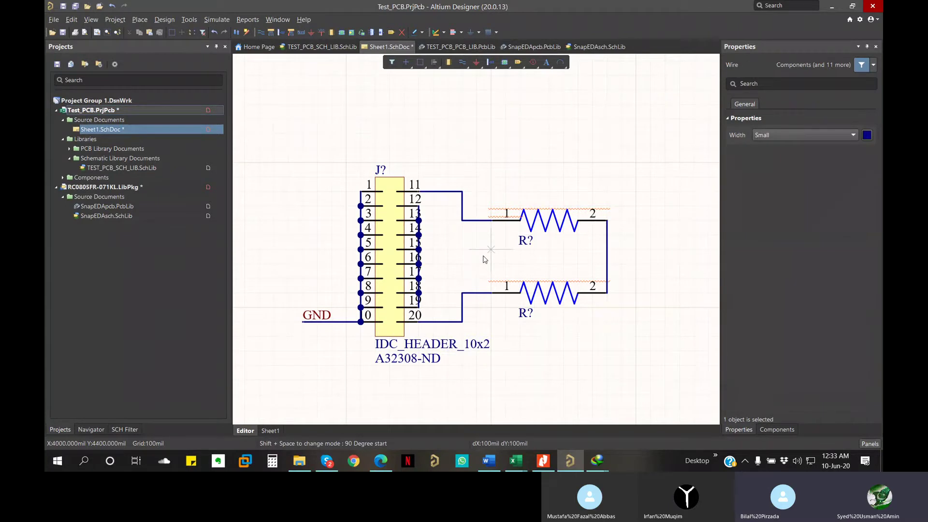
left_click(423, 257)
right_click(458, 267)
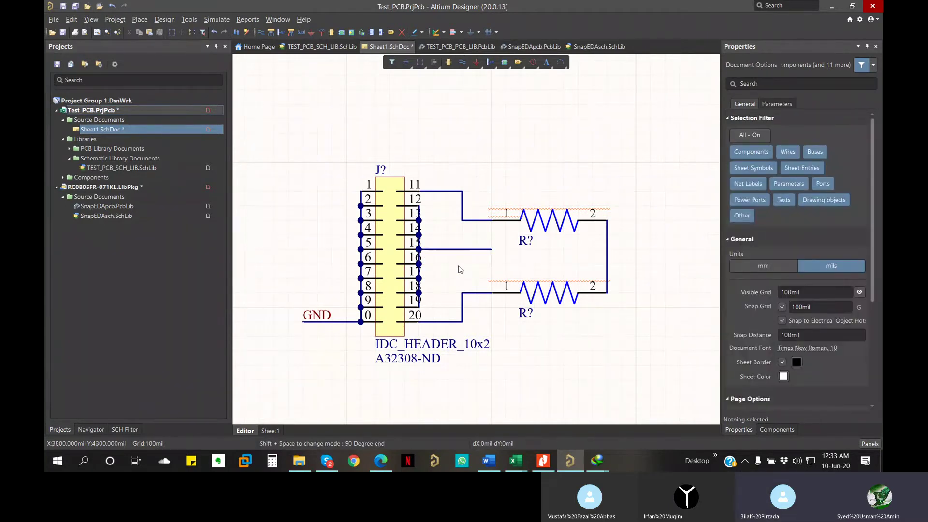
right_click(460, 270)
Place a net label on the wire stub leaving header pin 15.
key("p")
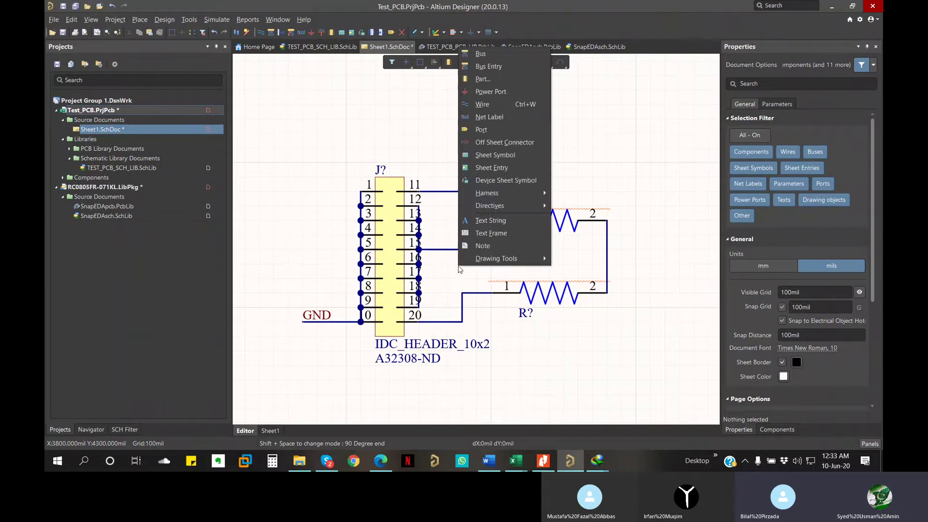
key("n")
left_click(434, 249)
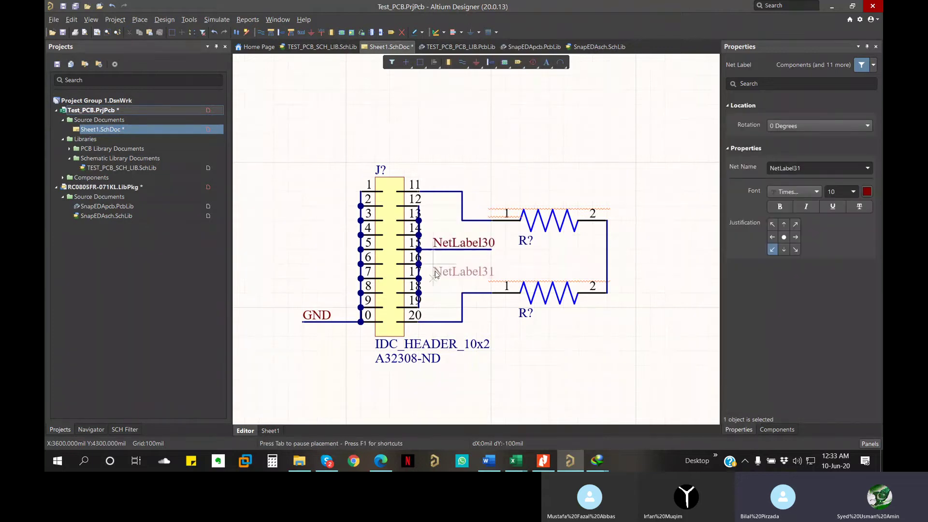
right_click(435, 274)
right_click(445, 275)
key("p")
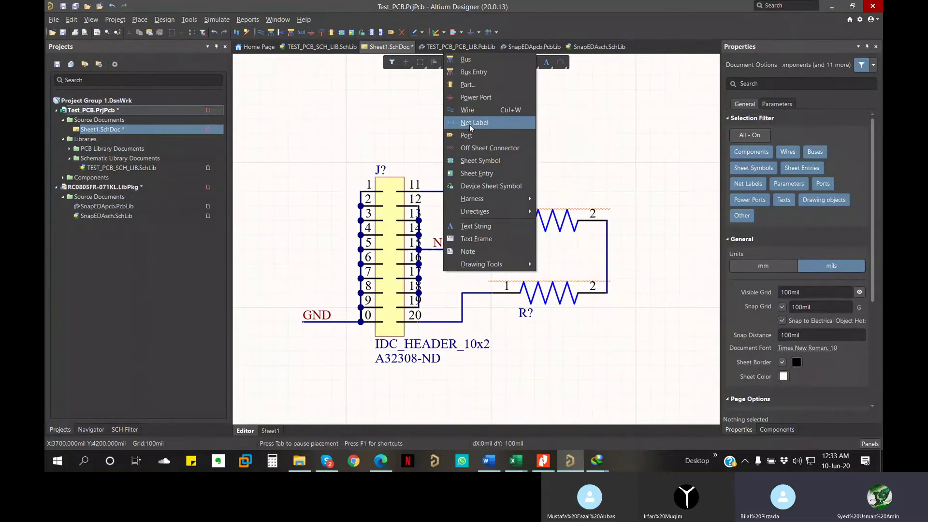
key("n")
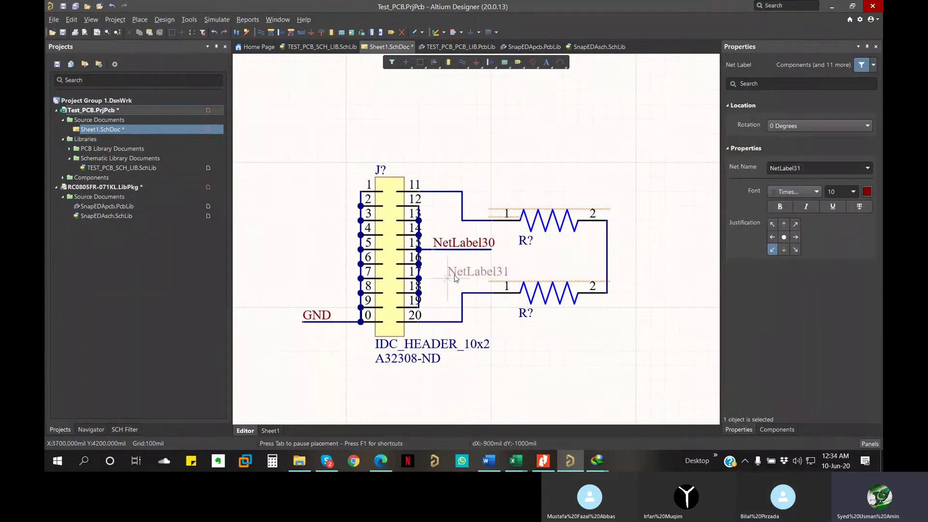
right_click(440, 271)
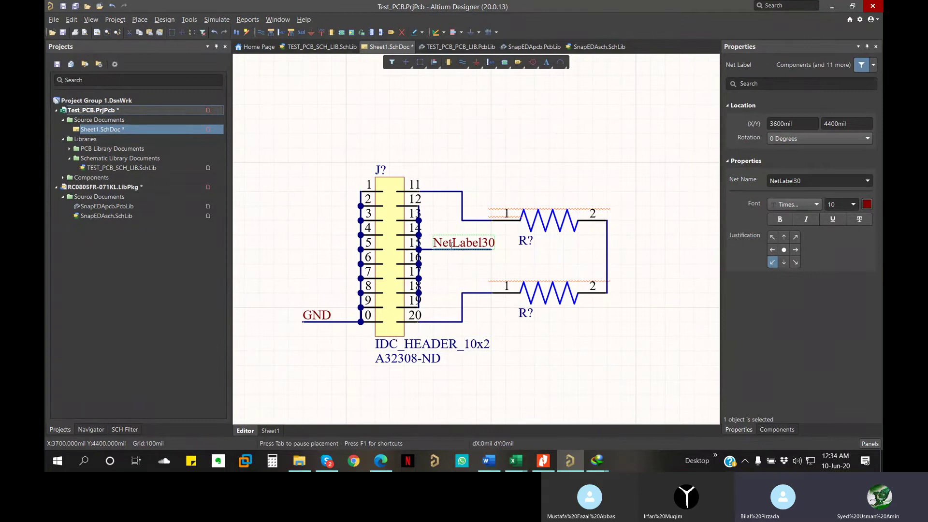
Set the net name of the label on the pin 15 stub to VDD5V.
left_click(813, 181)
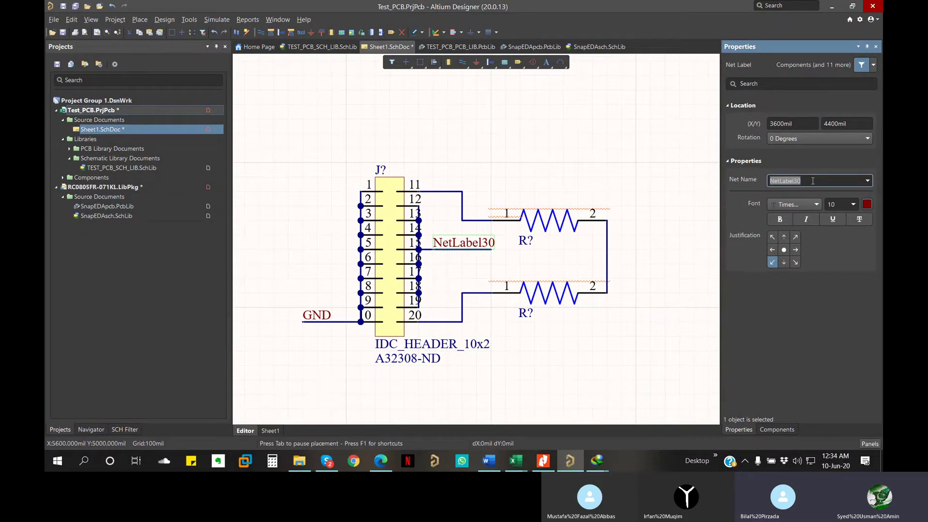
type("V")
key("BackSpace")
key("BackSpace")
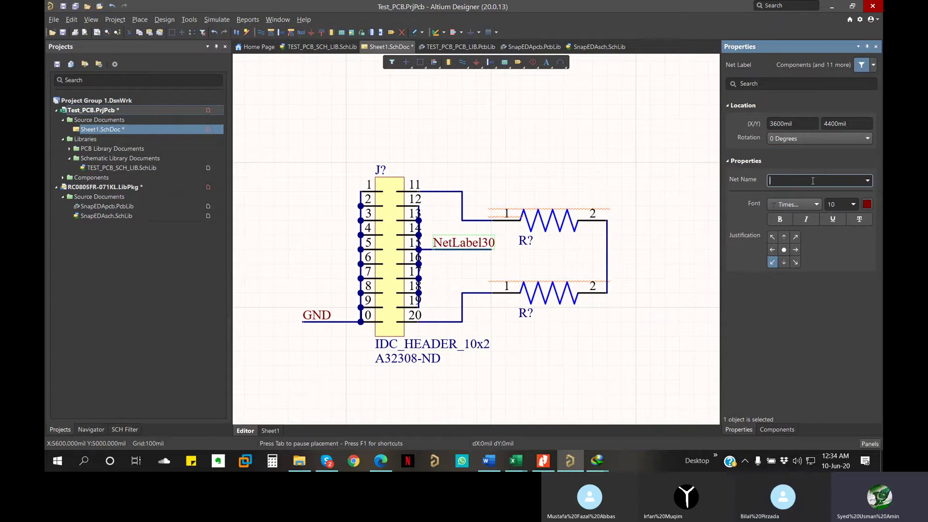
type("DD5V")
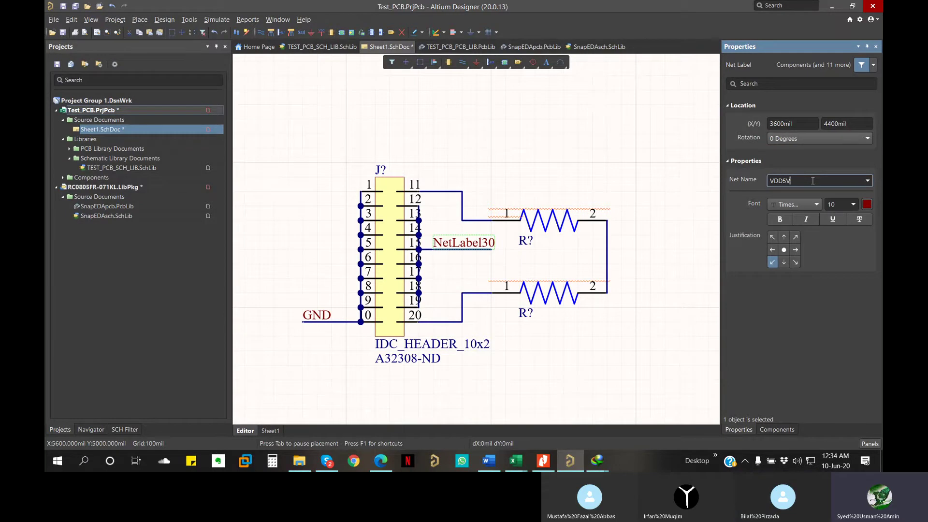
key("Return")
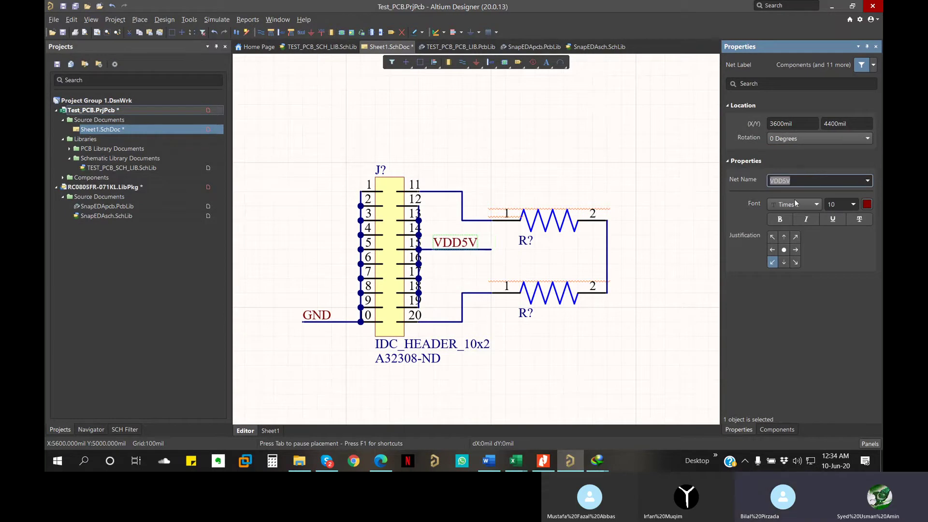
left_click(534, 155)
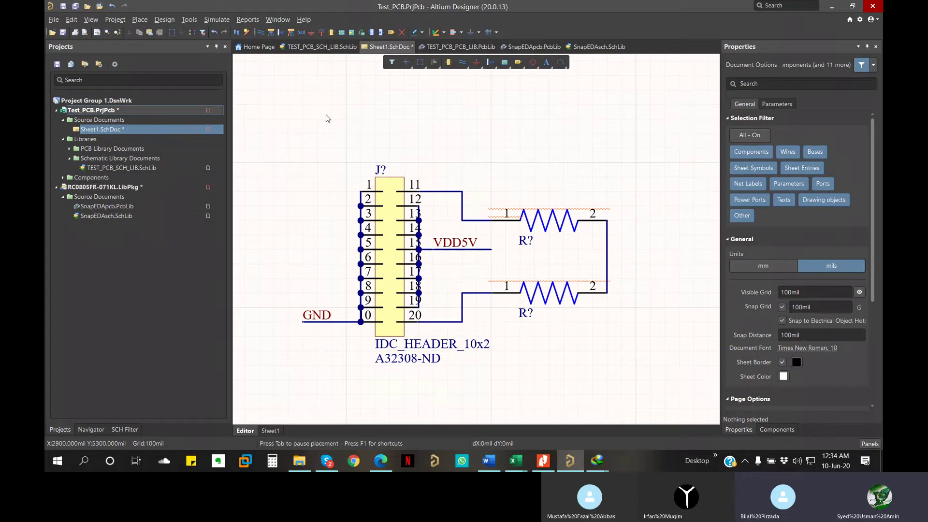
Open the schematic annotation configuration for the Test_PCB project.
left_click(190, 24)
mouse_move(212, 127)
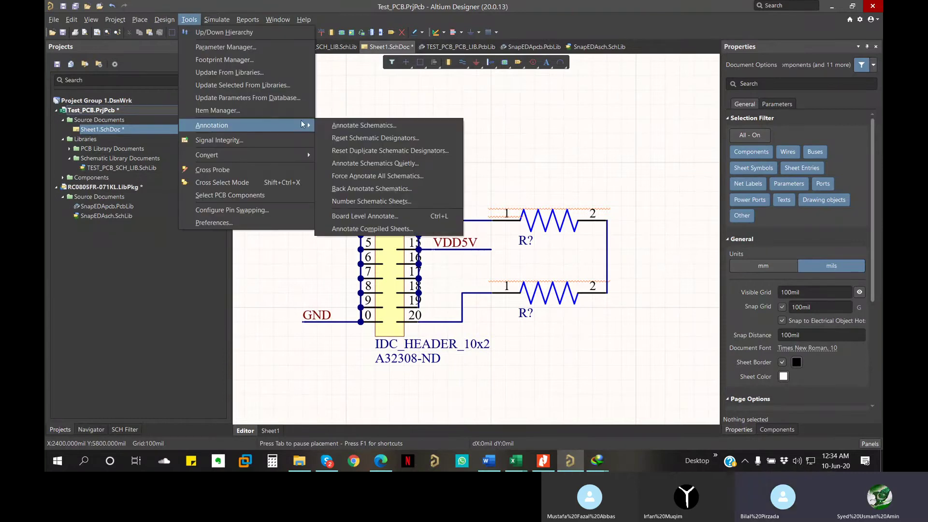
left_click(377, 128)
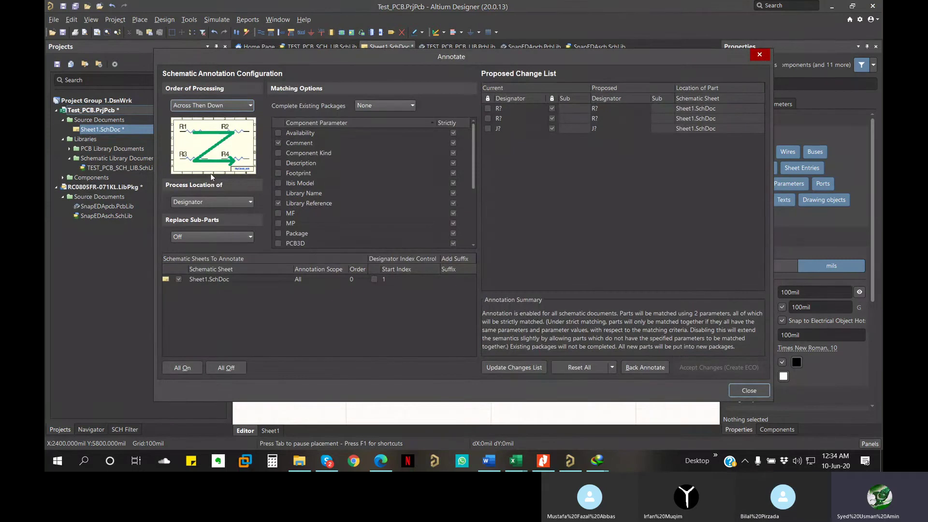
Preview the Down Then Across, Up Then Across and Across Then Up processing orders, ending on Across Then Down.
left_click(203, 106)
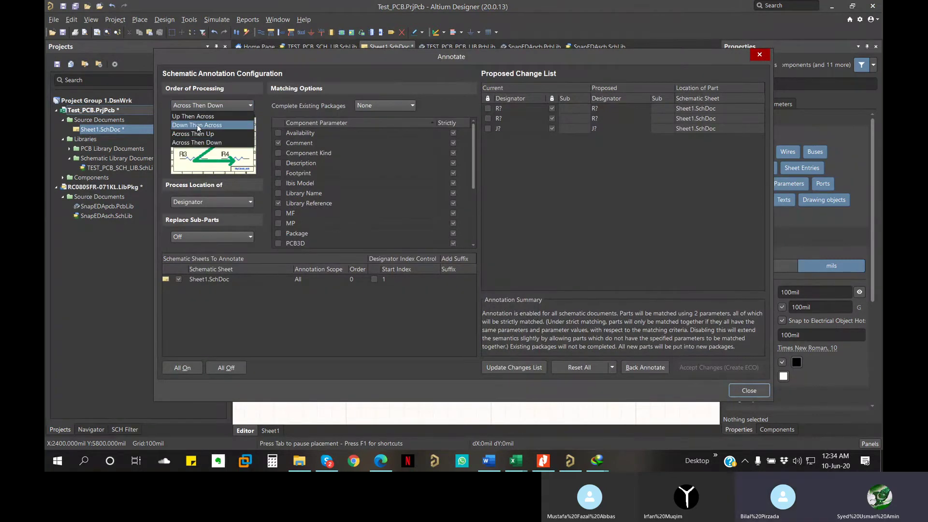
left_click(198, 128)
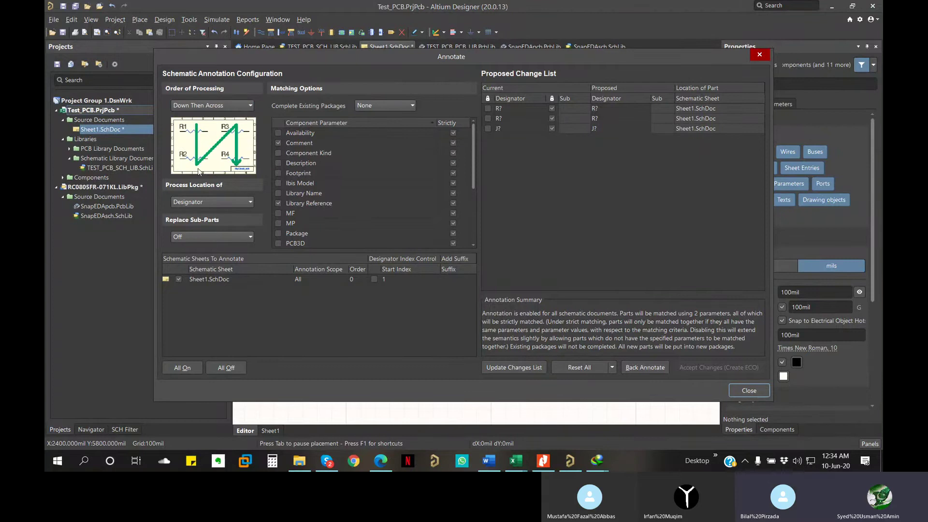
left_click(201, 105)
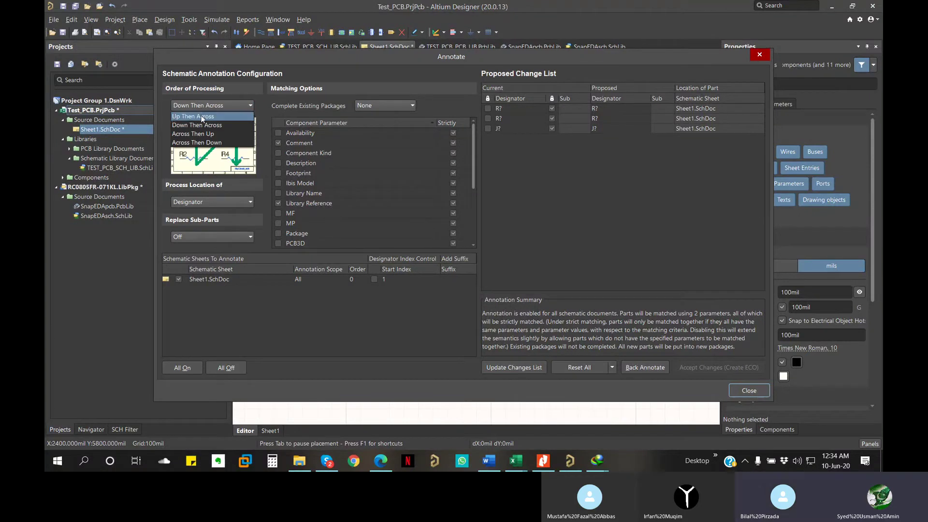
left_click(202, 116)
left_click(199, 105)
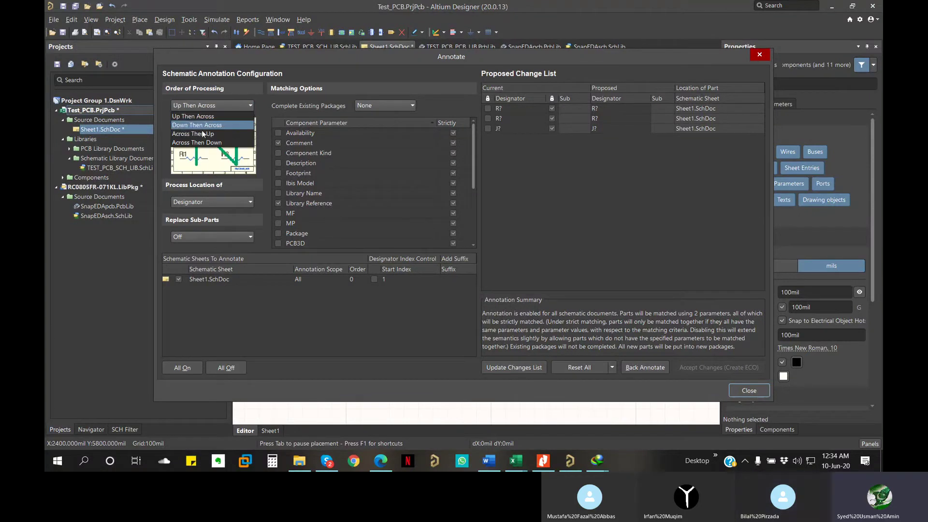
left_click(202, 125)
left_click(208, 106)
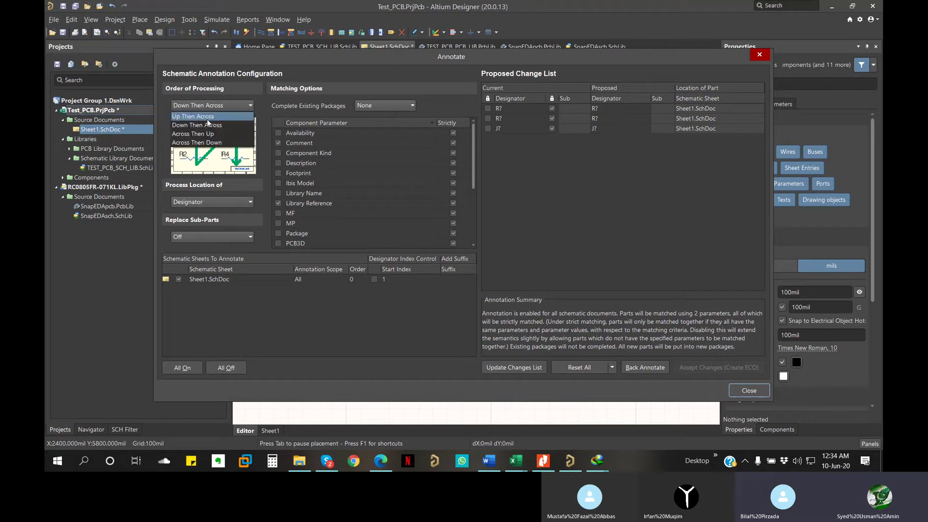
left_click(208, 116)
left_click(209, 107)
left_click(209, 125)
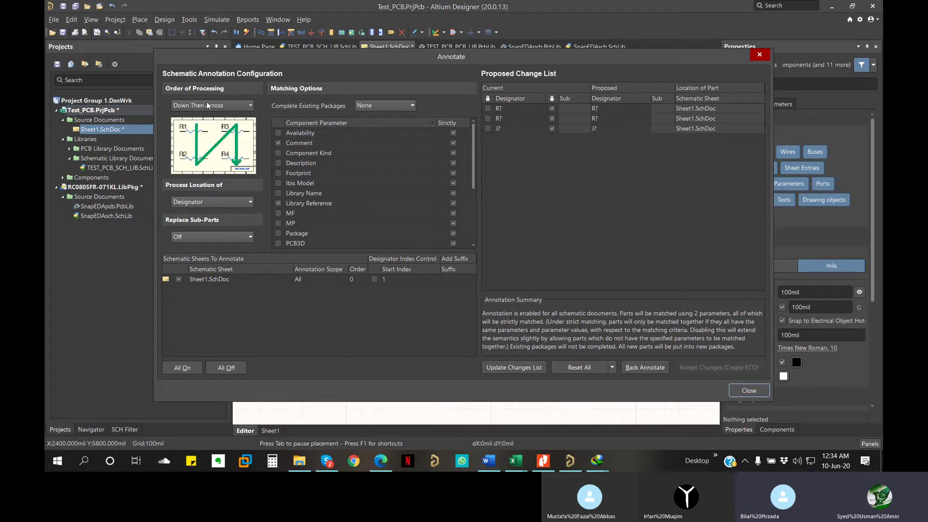
left_click(209, 106)
left_click(209, 133)
left_click(209, 106)
left_click(209, 142)
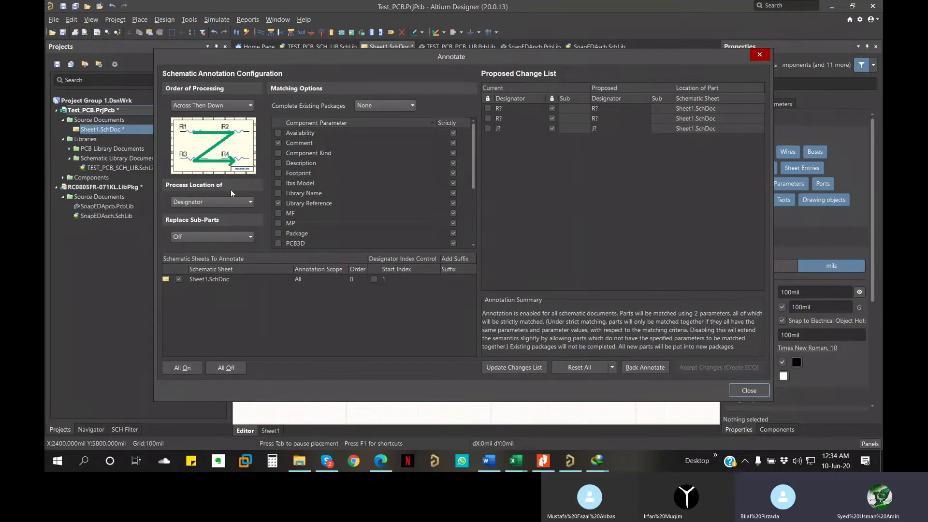
Generate the proposed designators for the header and both resistors and apply them through an engineering change order.
left_click(518, 366)
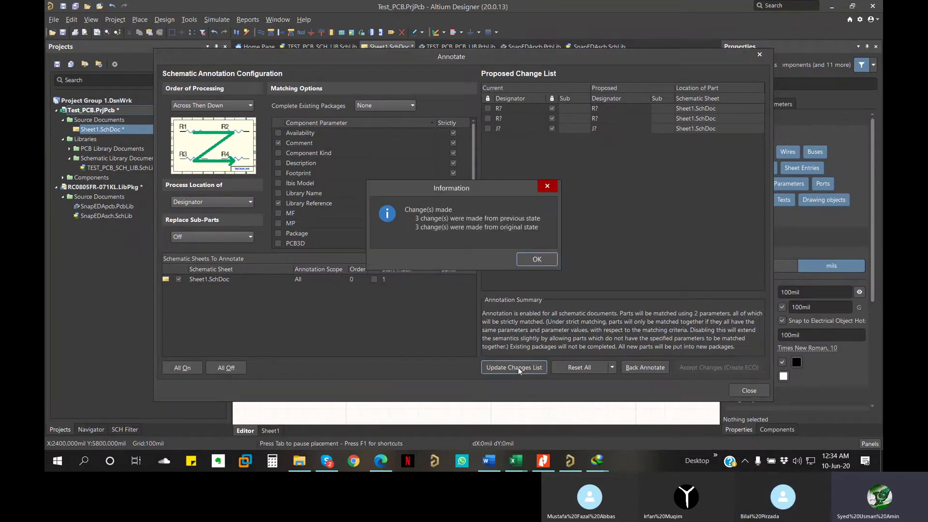
left_click(533, 264)
left_click(701, 368)
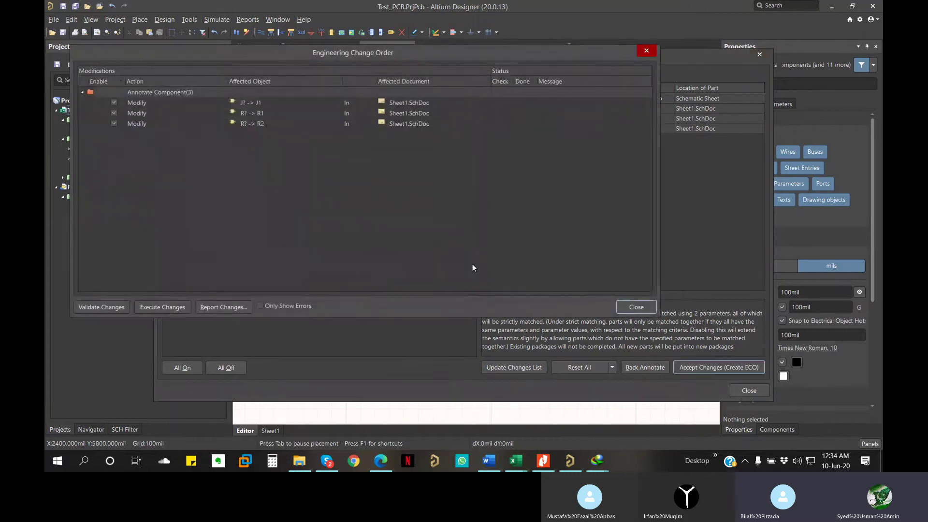
left_click(174, 309)
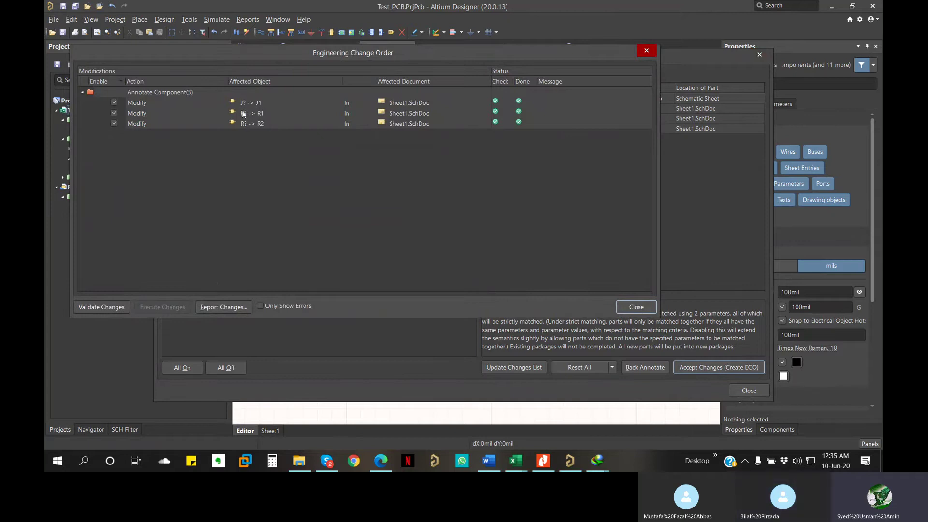
left_click(637, 307)
left_click(759, 395)
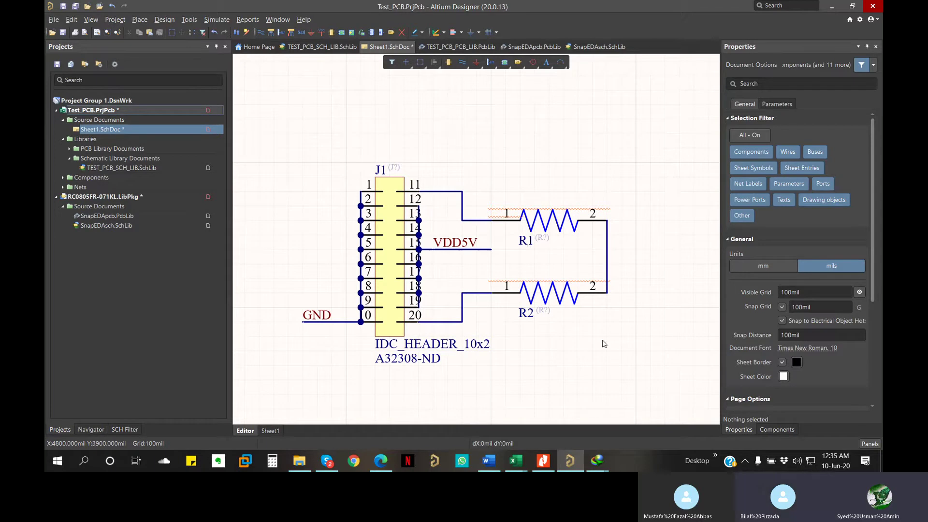
Save the annotated schematic sheet and the Test_PCB project.
key("ctrl+s")
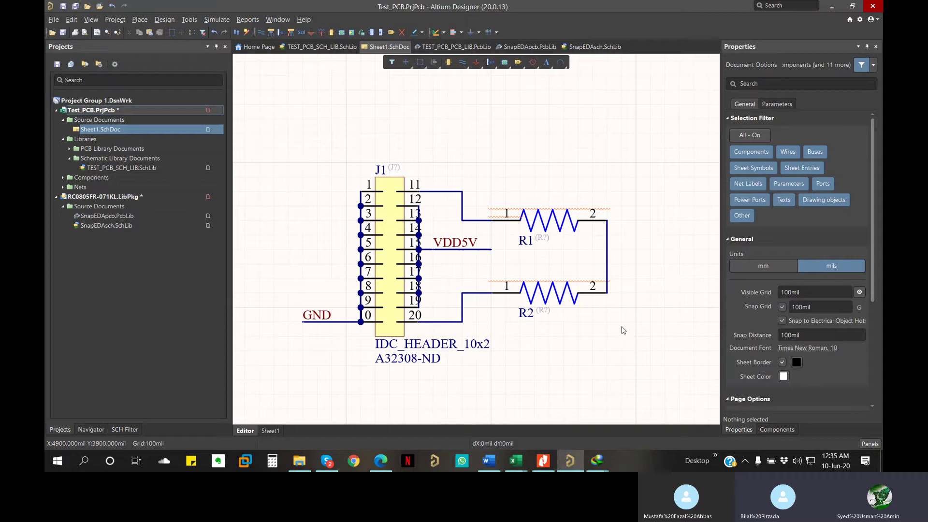
right_click(120, 111)
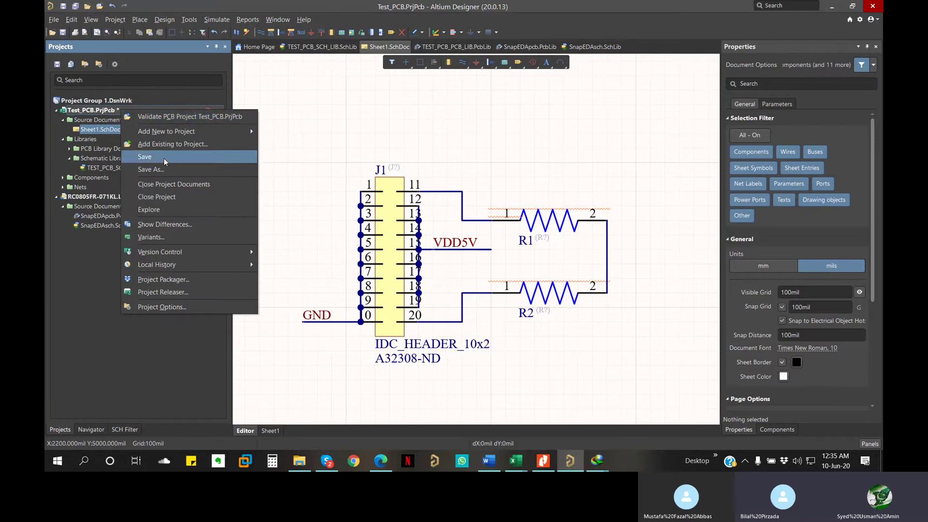
left_click(165, 162)
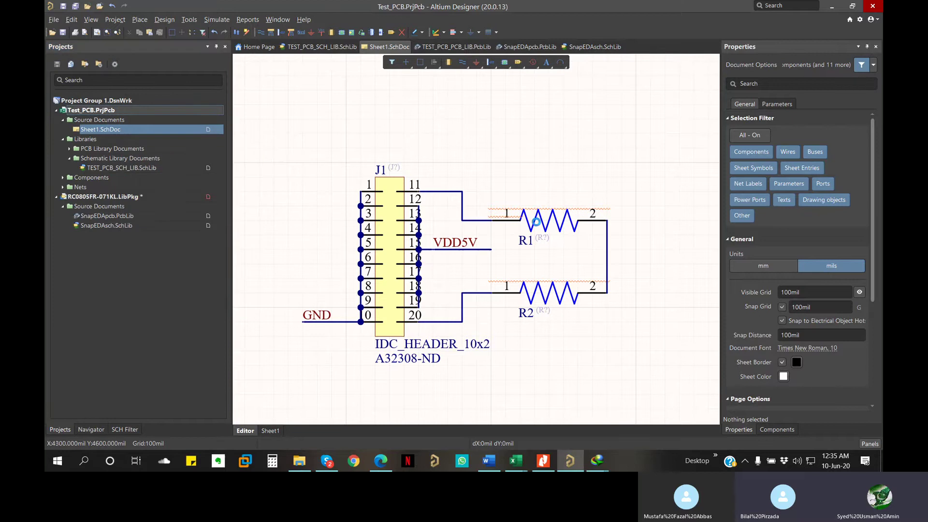
Check the footprints assigned to the resistors and the IDC header in their component properties.
left_click(535, 222)
scroll(792, 302, "down", 2)
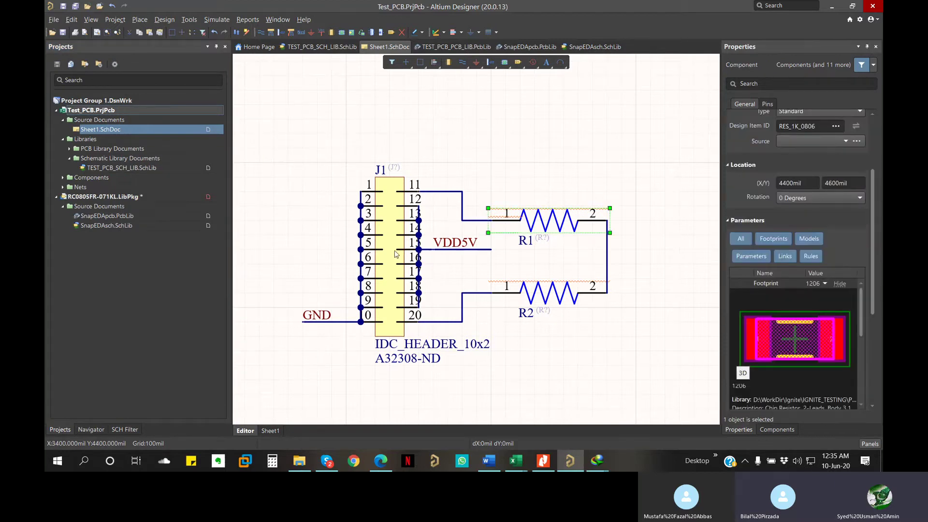
left_click(572, 287)
scroll(777, 288, "down", 1)
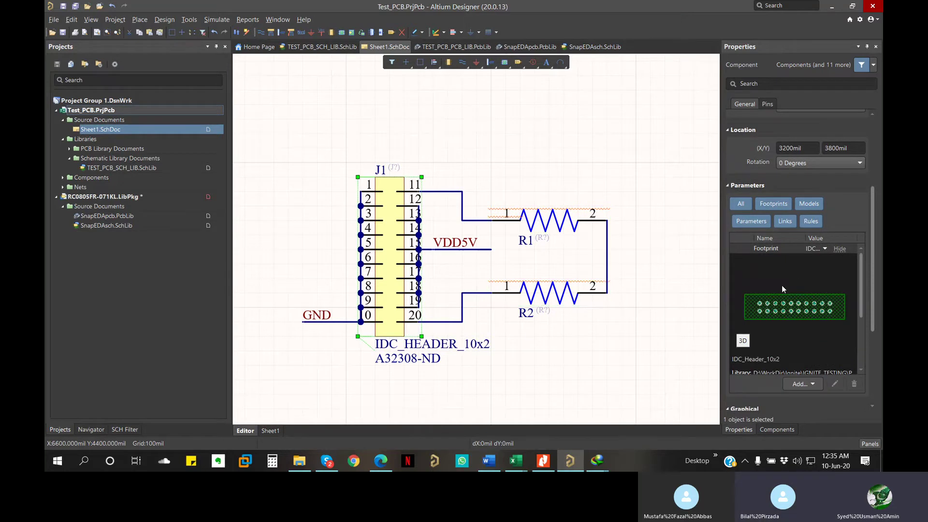
left_click(524, 351)
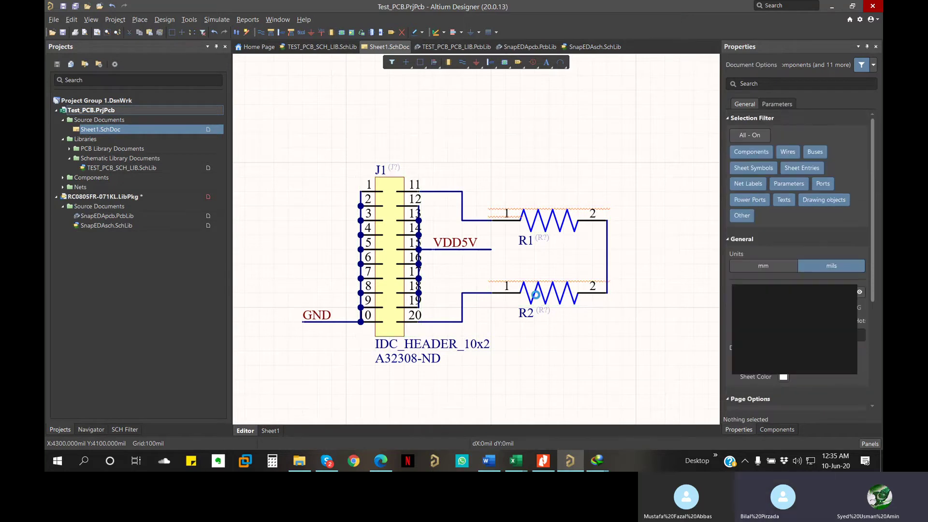
left_click(537, 298)
left_click(523, 341)
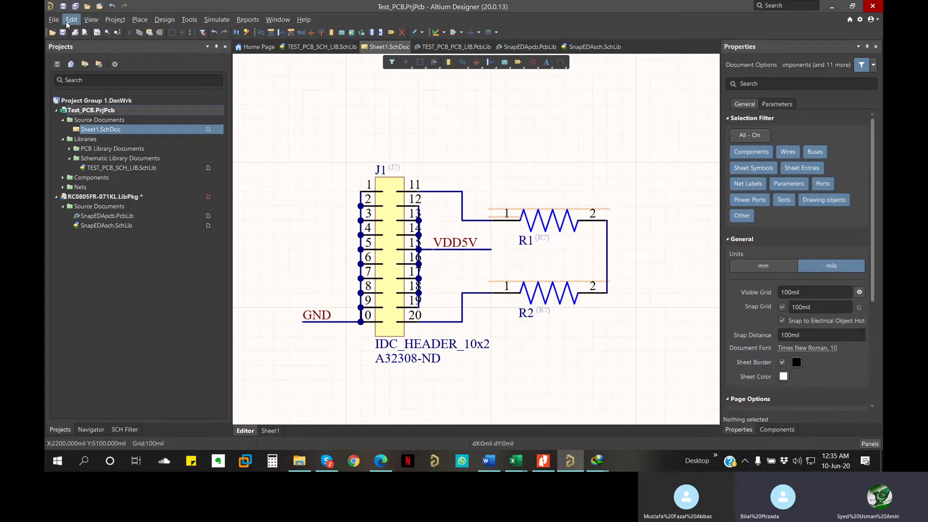
Create a new PCB document in the project and save it as PCB1.PcbDoc in the Test_PCB folder.
left_click(53, 22)
mouse_move(89, 33)
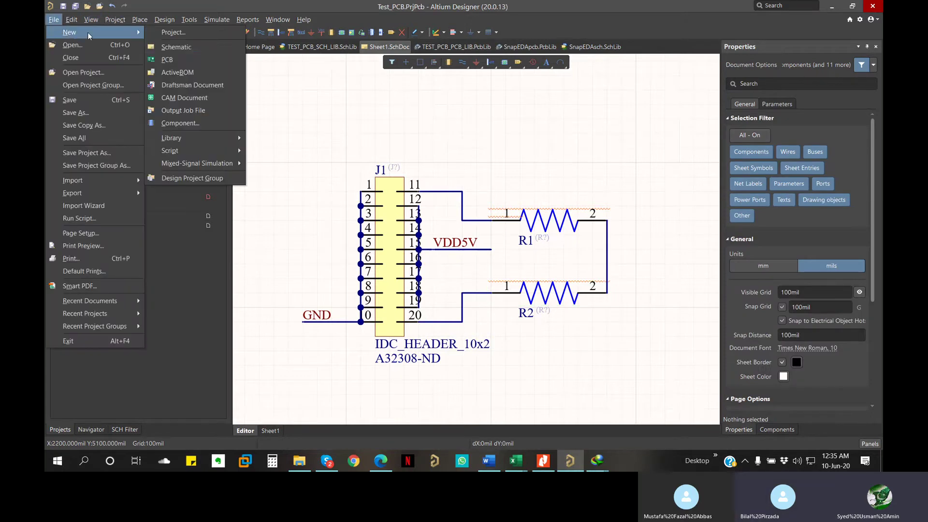
left_click(190, 64)
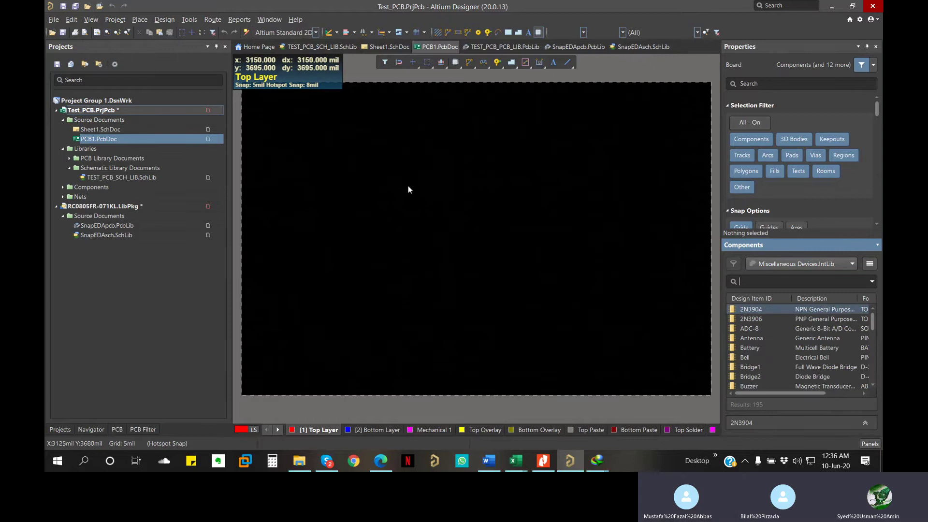
left_click(368, 192)
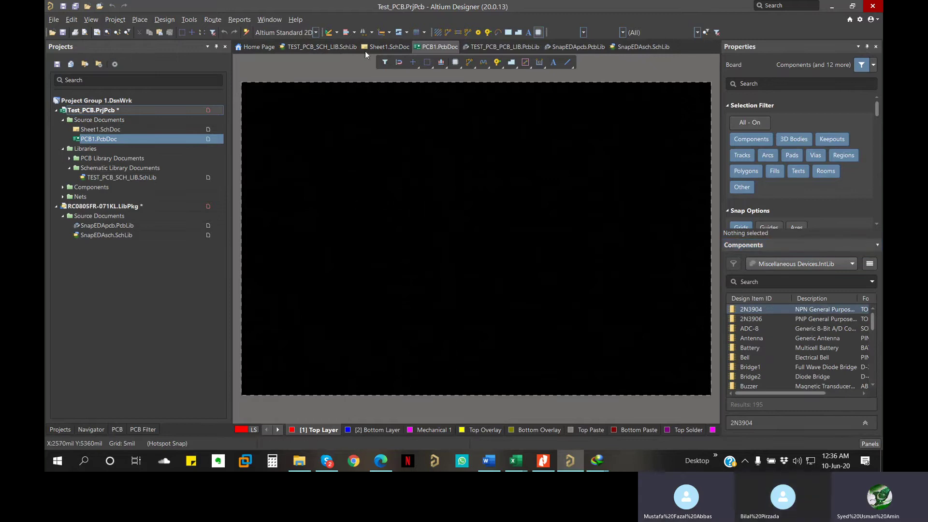
key("ctrl+s")
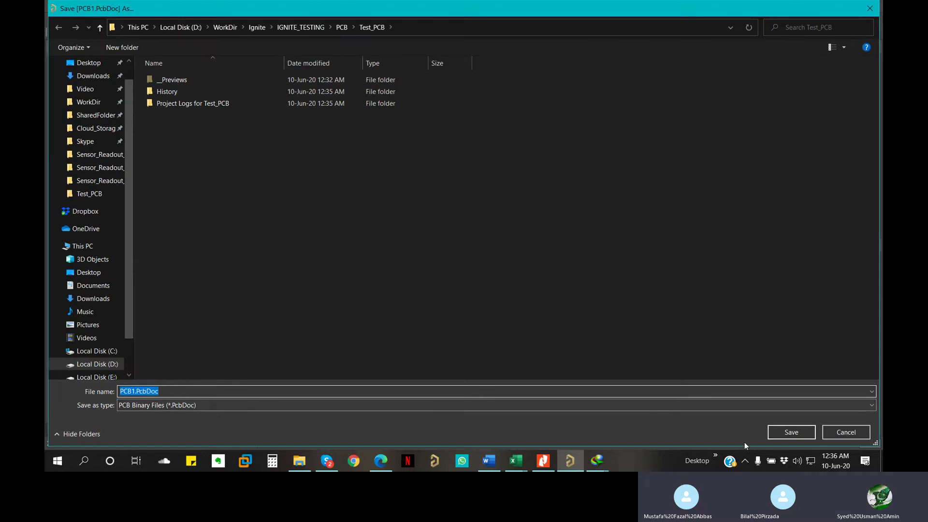
left_click(781, 431)
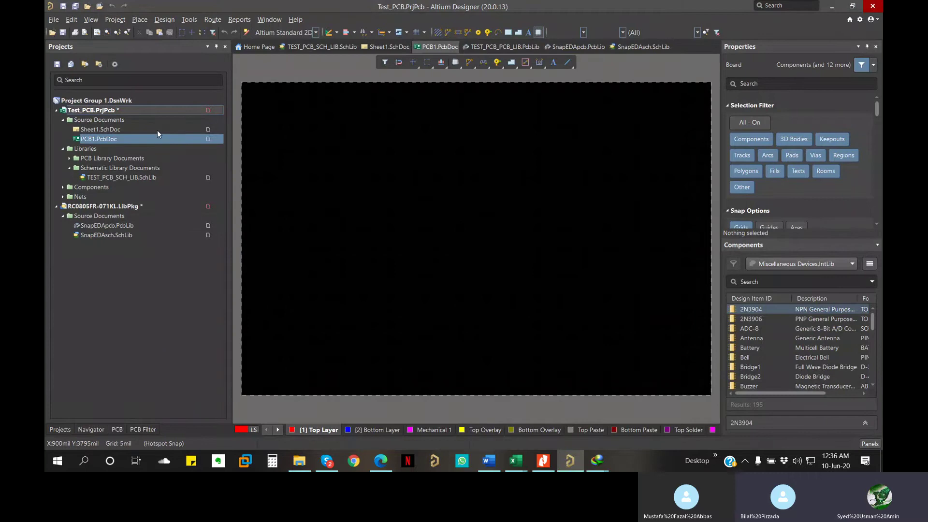
left_click(157, 130)
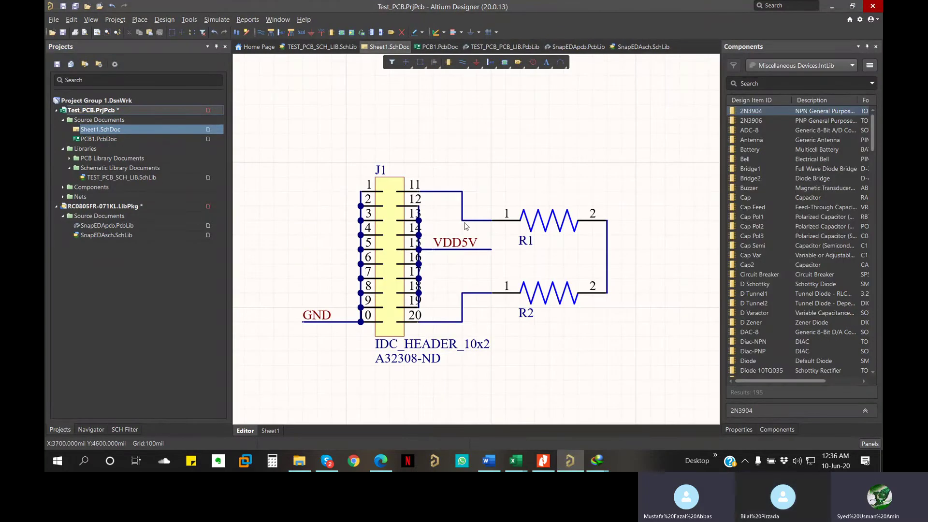
left_click(337, 462)
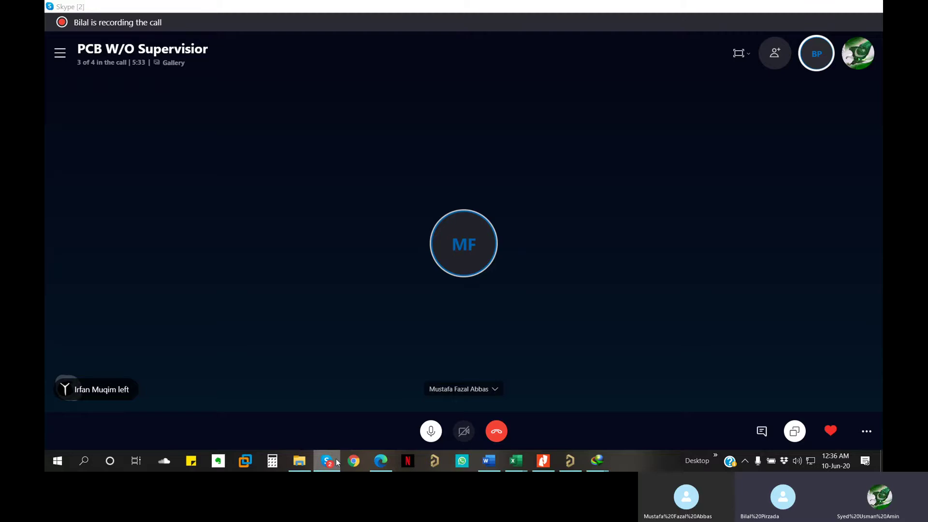
left_click(337, 463)
left_click(336, 463)
left_click(334, 463)
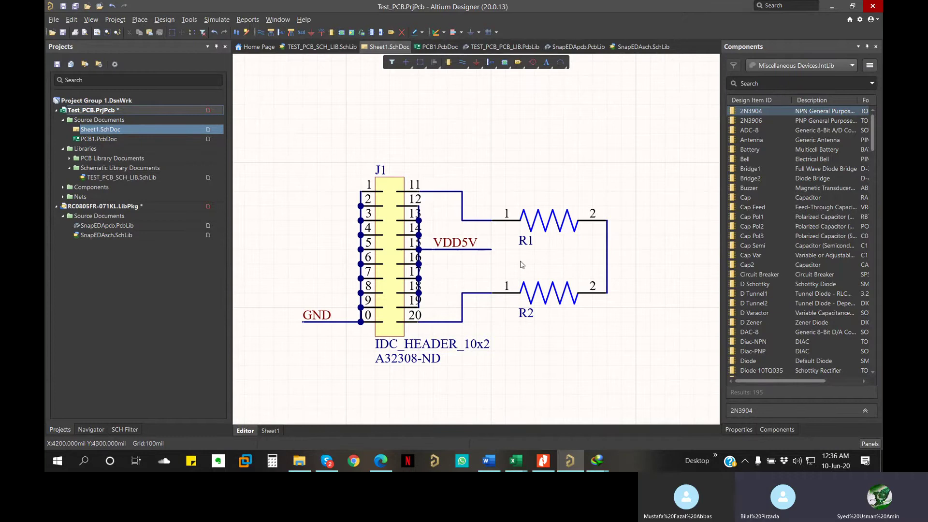
left_click(160, 139)
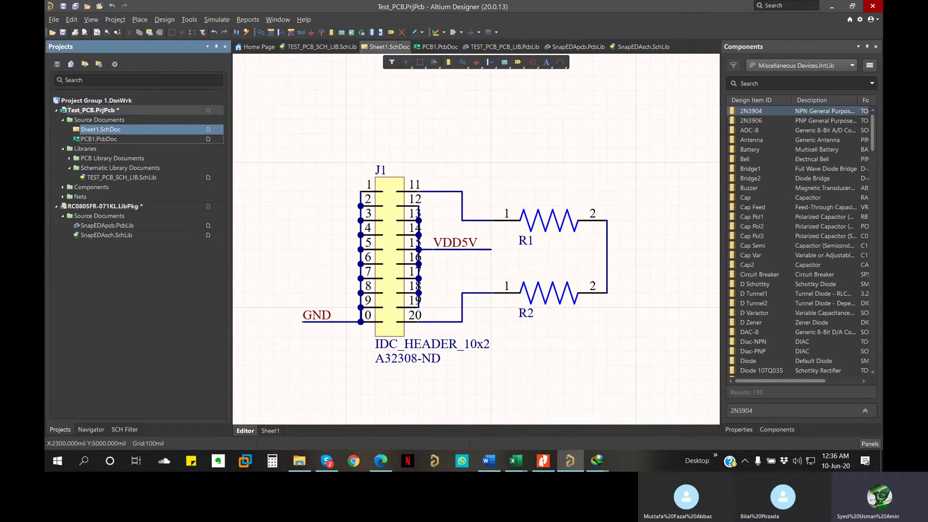
double_click(160, 139)
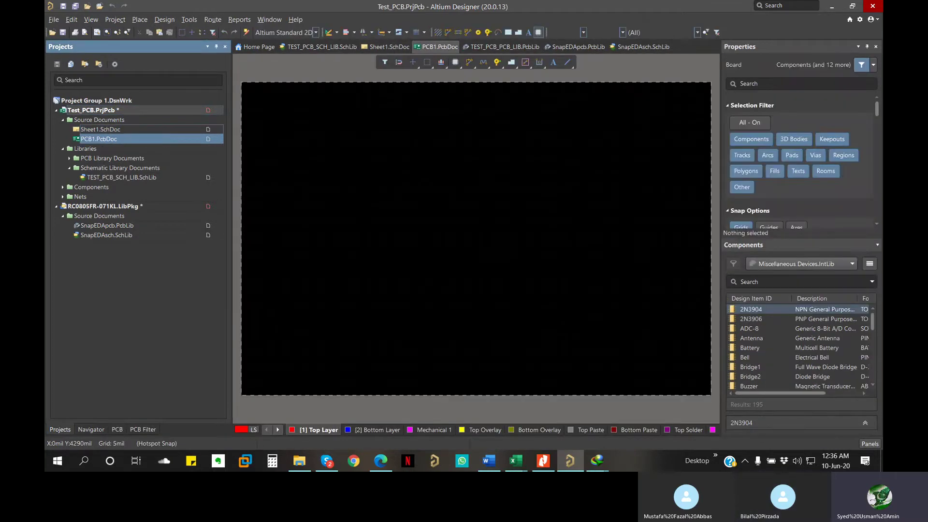
Update PCB1.PcbDoc from the Sheet1 schematic, executing all component, net, component class and room changes.
double_click(166, 129)
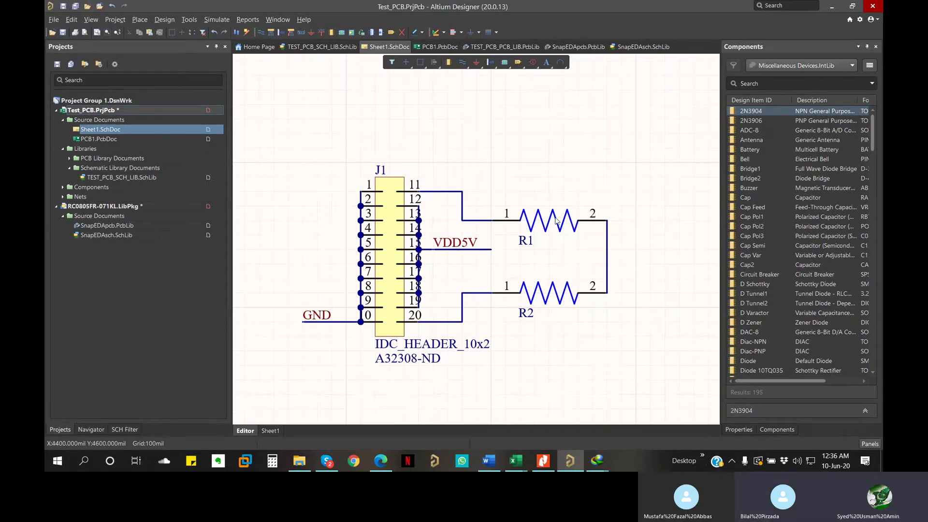
left_click(141, 20)
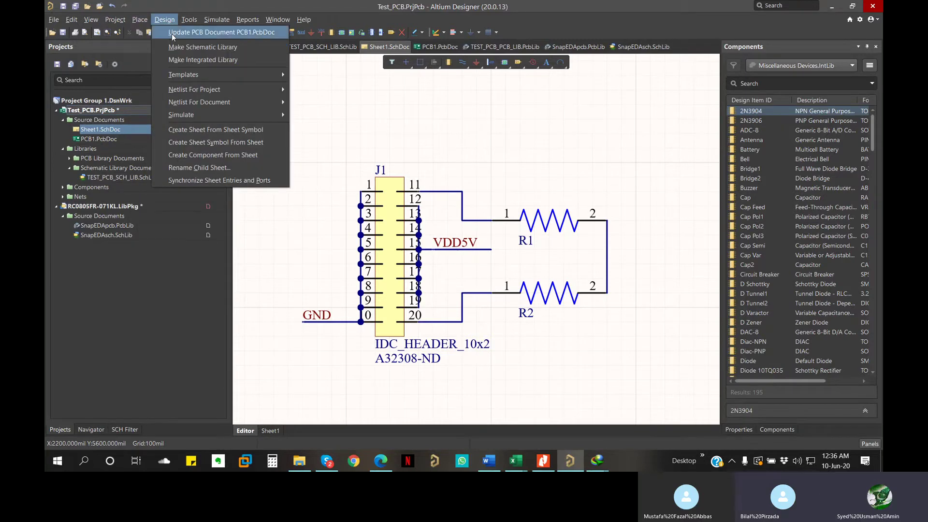
left_click(172, 33)
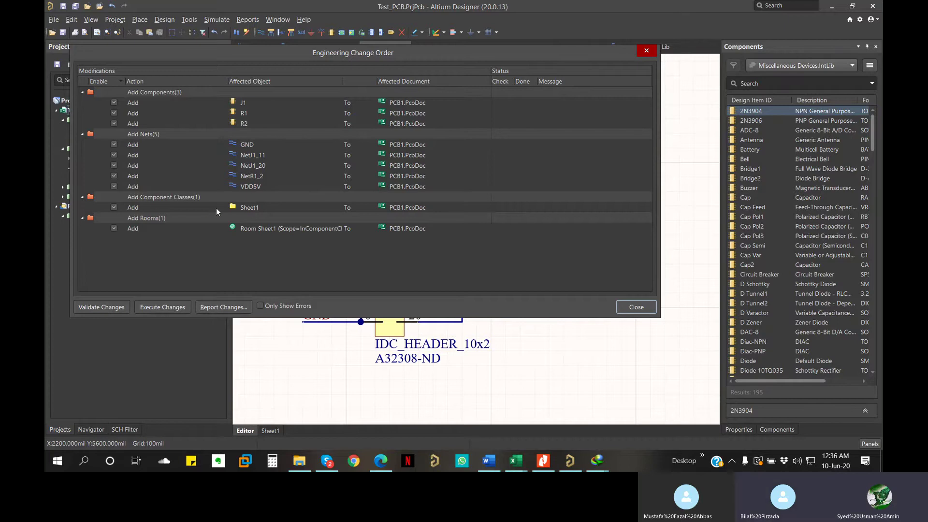
left_click_drag(164, 51, 288, 70)
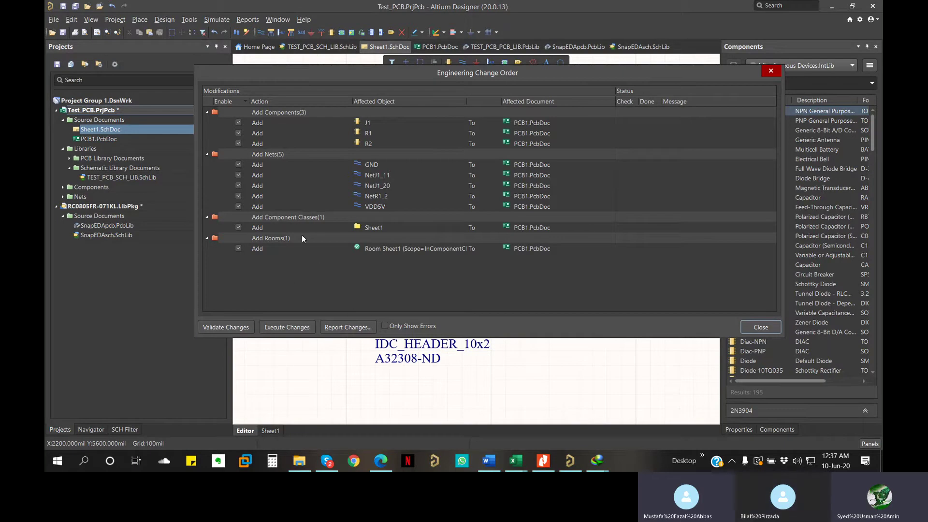
left_click(274, 328)
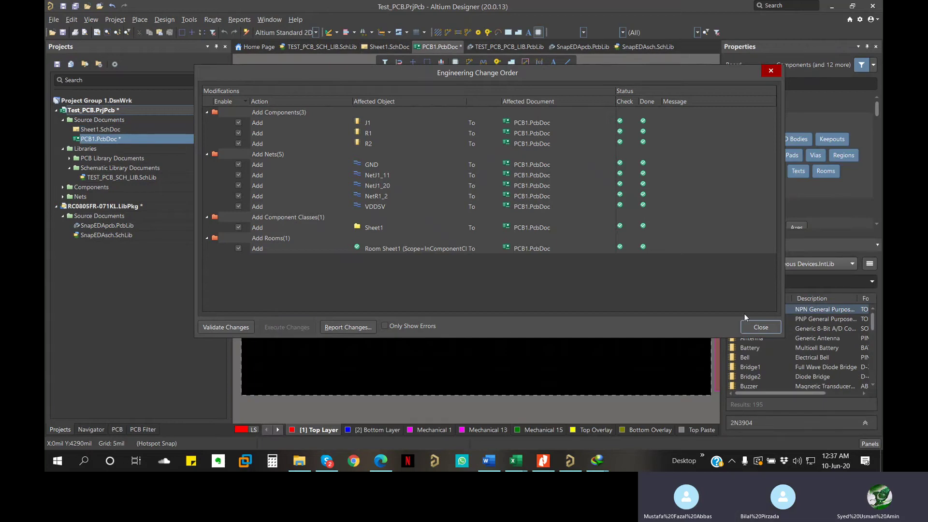
Close the finished change order and move header J1 out of the Sheet1 room onto the board at about X 5260, Y 2515 mil.
left_click(761, 327)
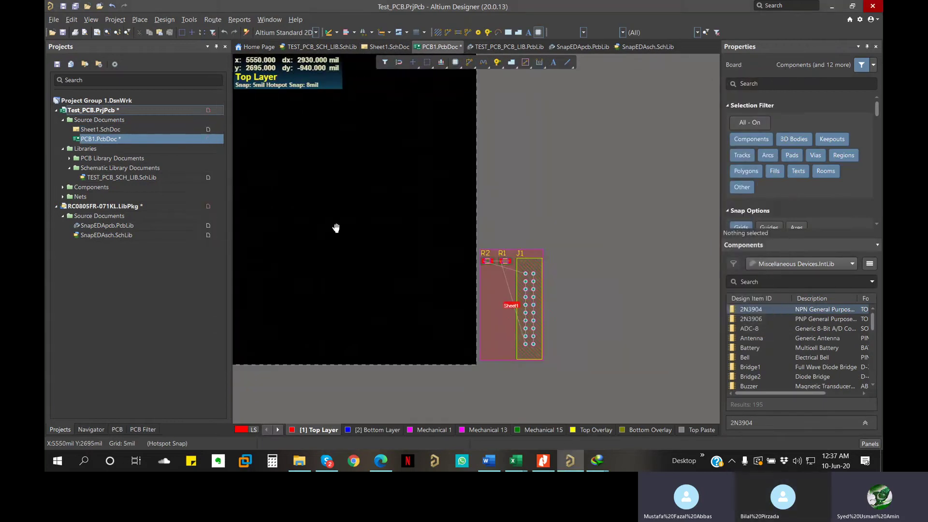
scroll(443, 276, "up", 4, "ctrl")
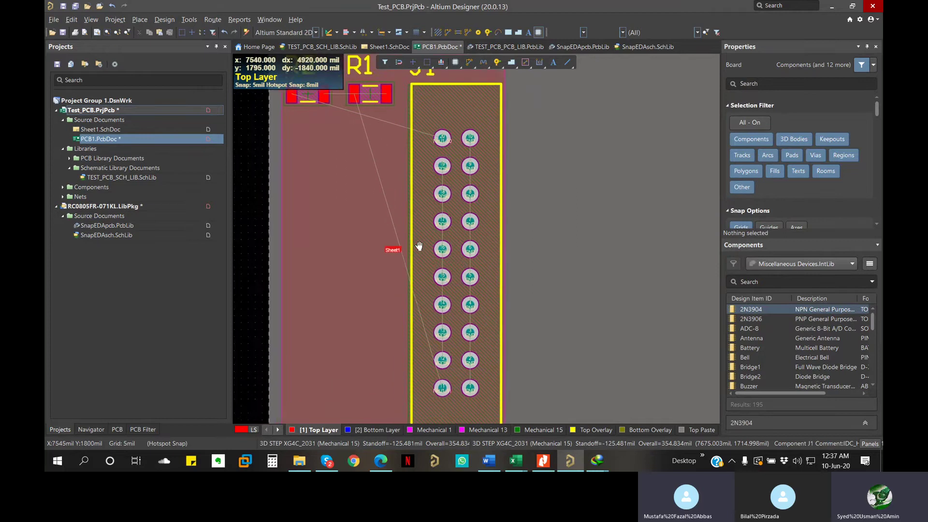
scroll(409, 244, "down", 3, "ctrl")
right_click_drag(409, 244, 443, 240)
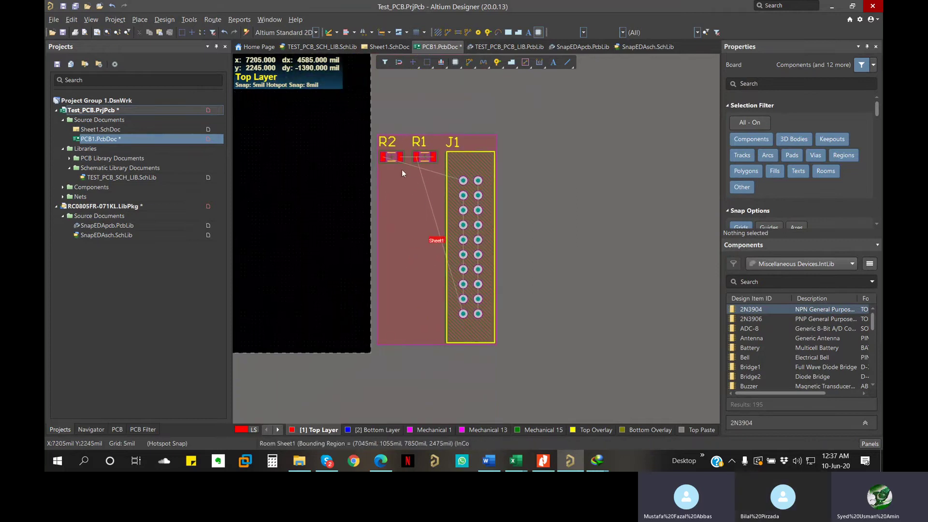
right_click_drag(324, 162, 463, 233)
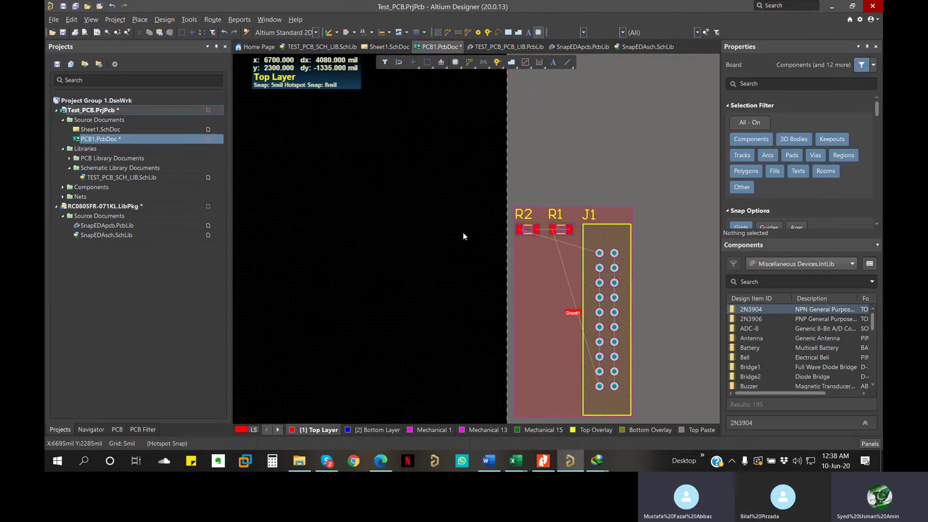
left_click_drag(486, 189, 637, 410)
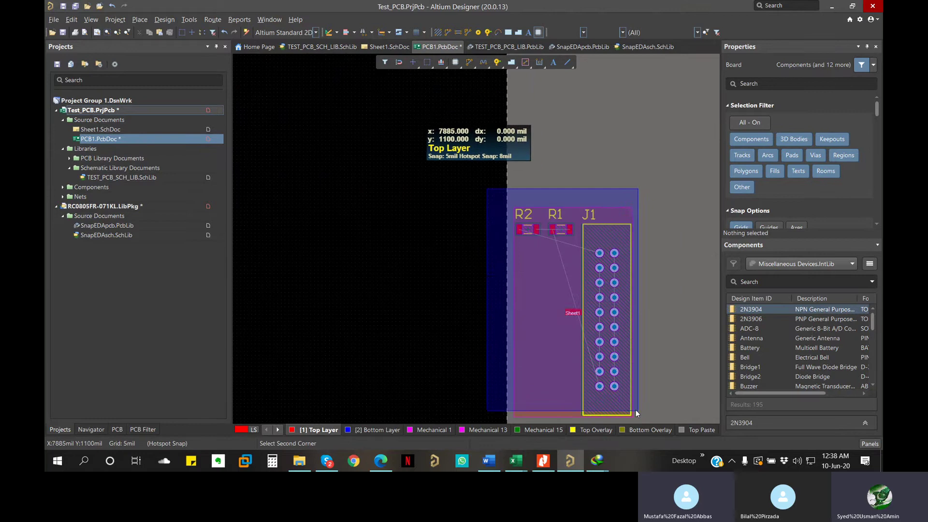
left_click(637, 410)
left_click(606, 272)
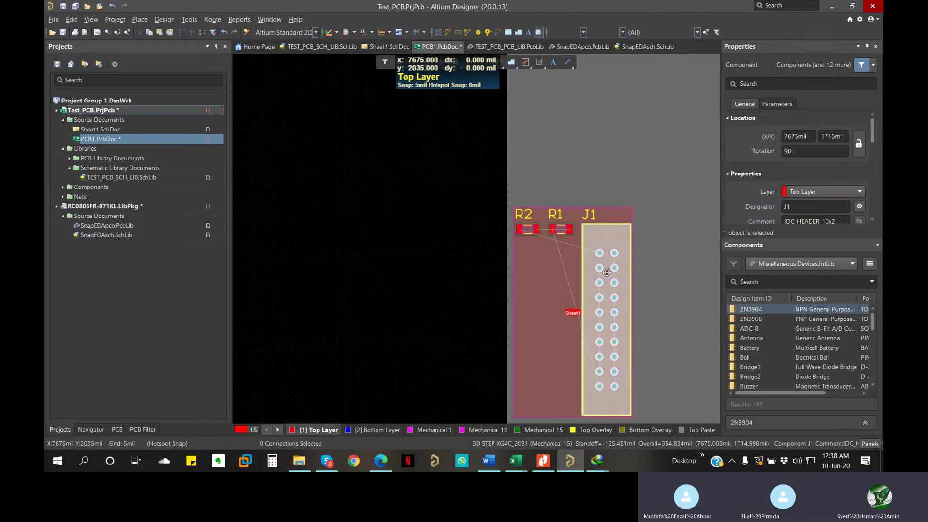
left_click_drag(607, 272, 323, 191)
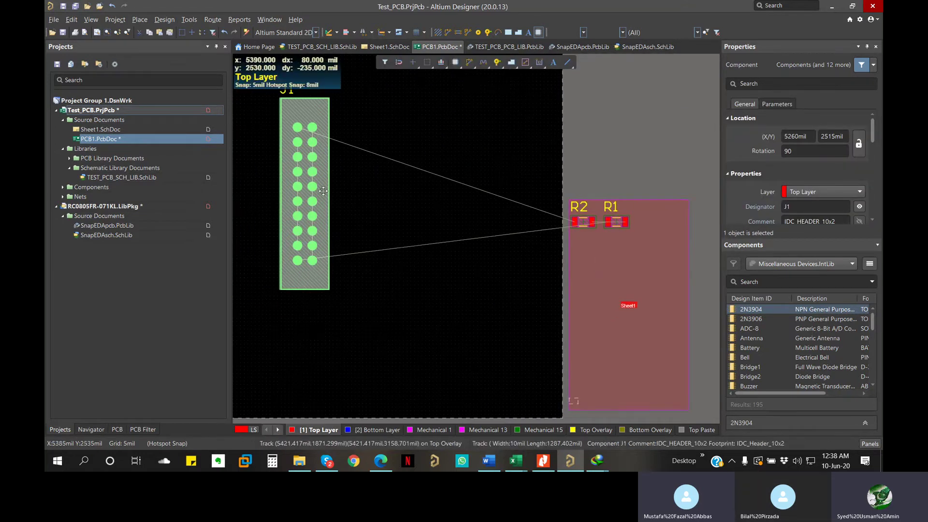
Move resistors R2 and R1 onto the board beside J1, R2 at about 4670, 2955 mil and R1 below at about 4675, 2680 mil.
scroll(478, 270, "down", 4, "ctrl")
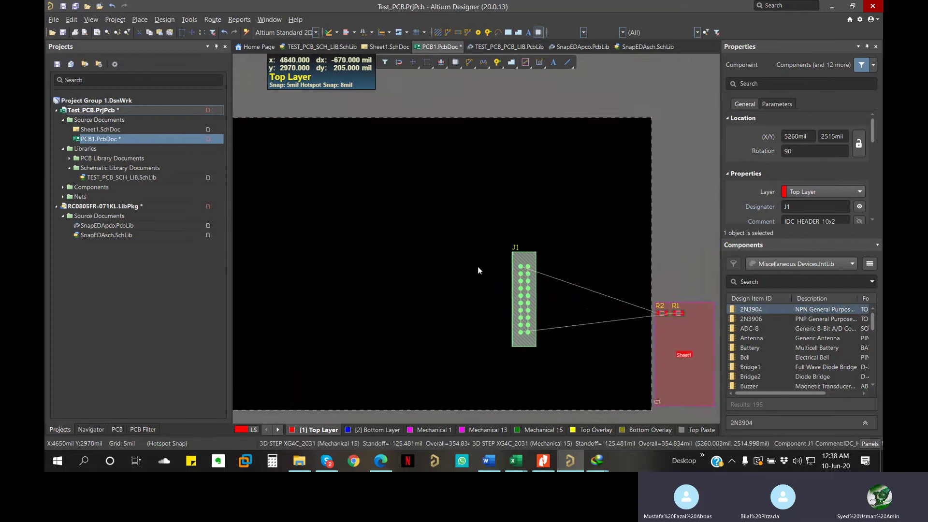
scroll(477, 271, "down", 1, "ctrl")
right_click_drag(468, 229, 438, 253)
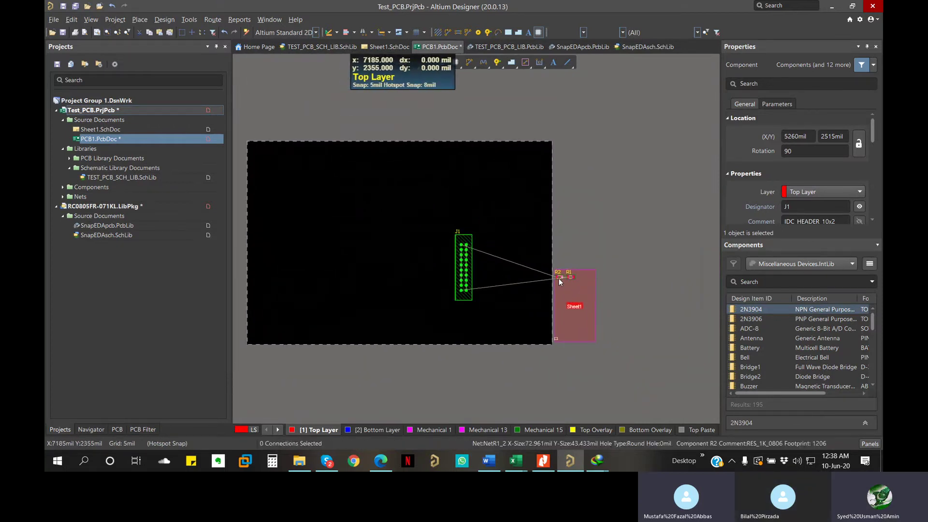
left_click_drag(559, 277, 434, 245)
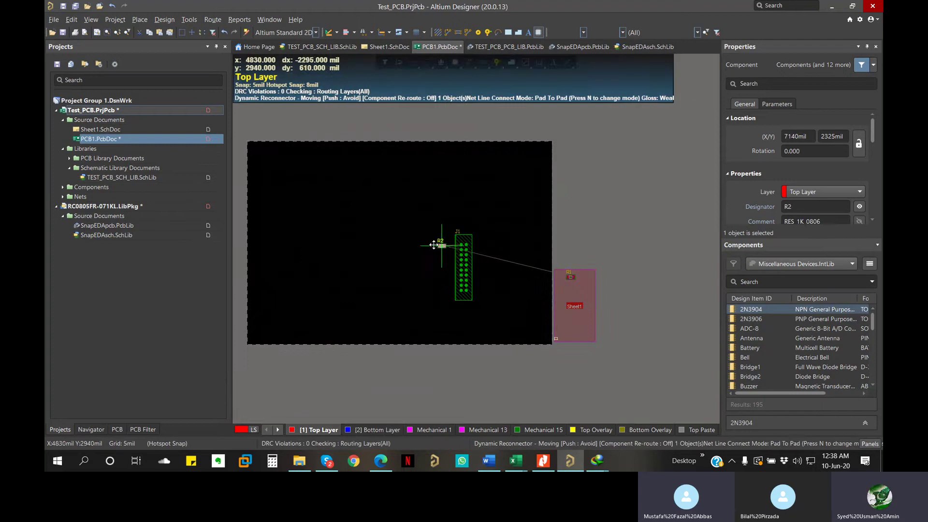
left_click(434, 245)
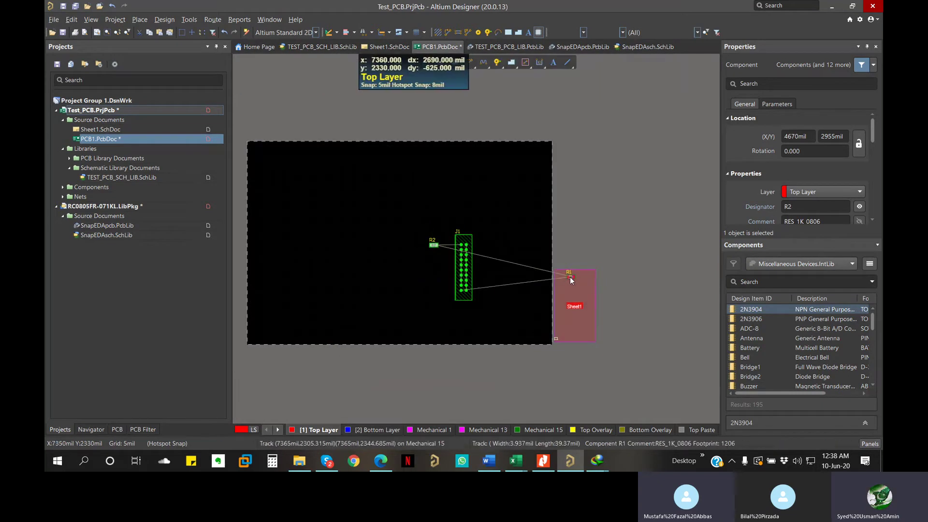
left_click_drag(570, 277, 433, 260)
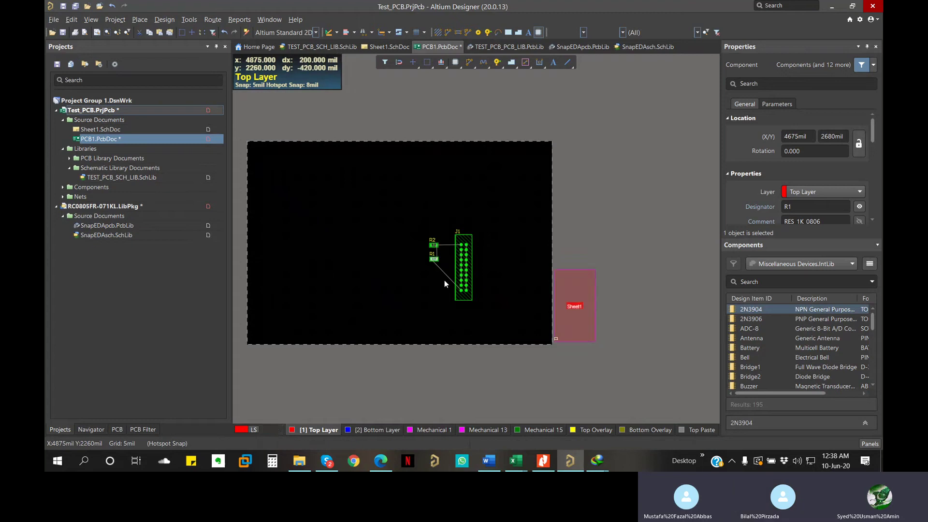
Move the Sheet1 room with its components onto the board and resize it to closely enclose R1, R2 and J1.
left_click_drag(587, 302, 475, 234)
left_click(448, 278)
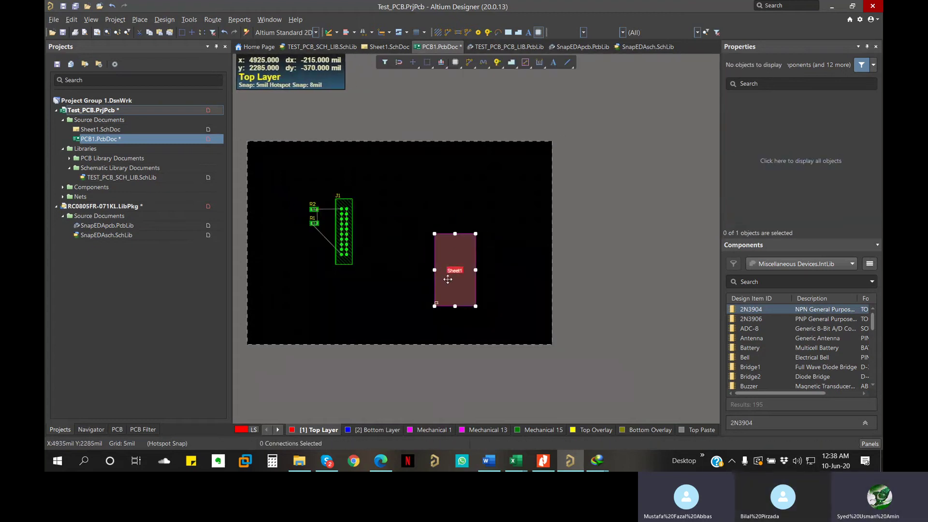
left_click(447, 258)
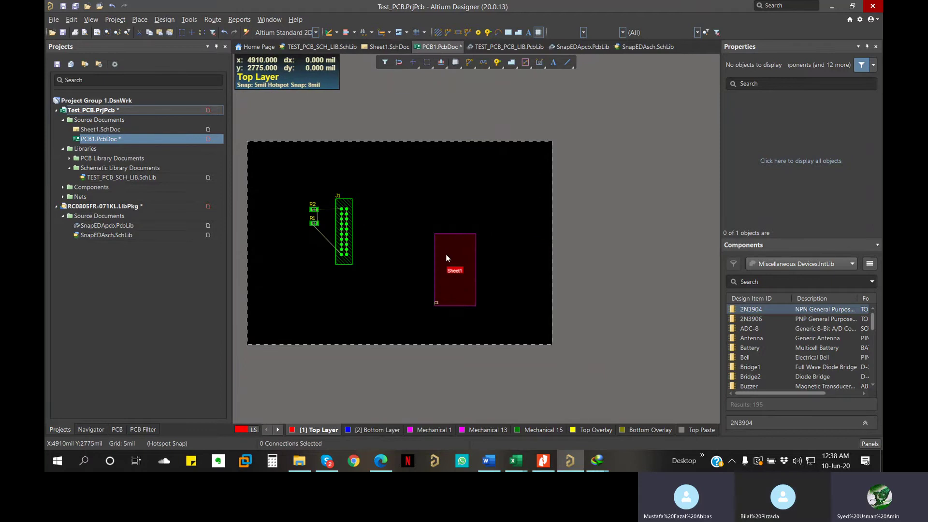
left_click(446, 259)
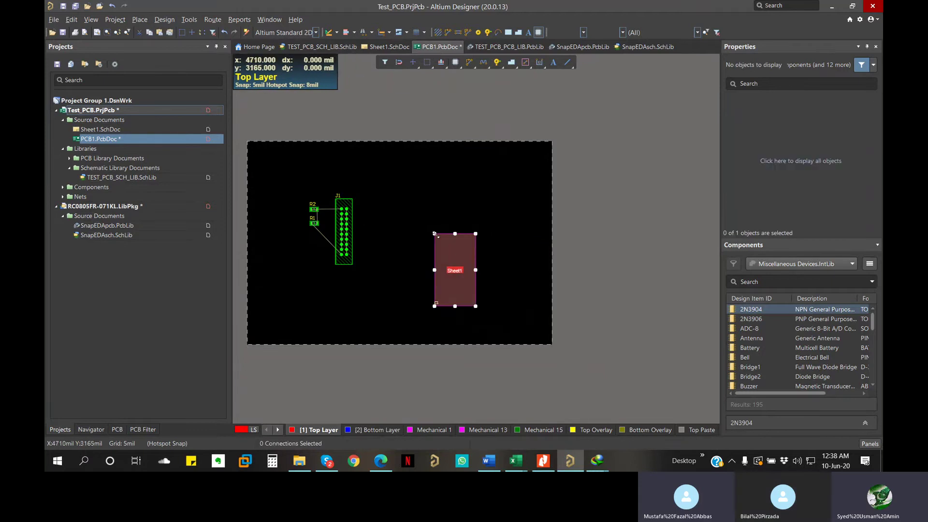
left_click_drag(435, 234, 303, 189)
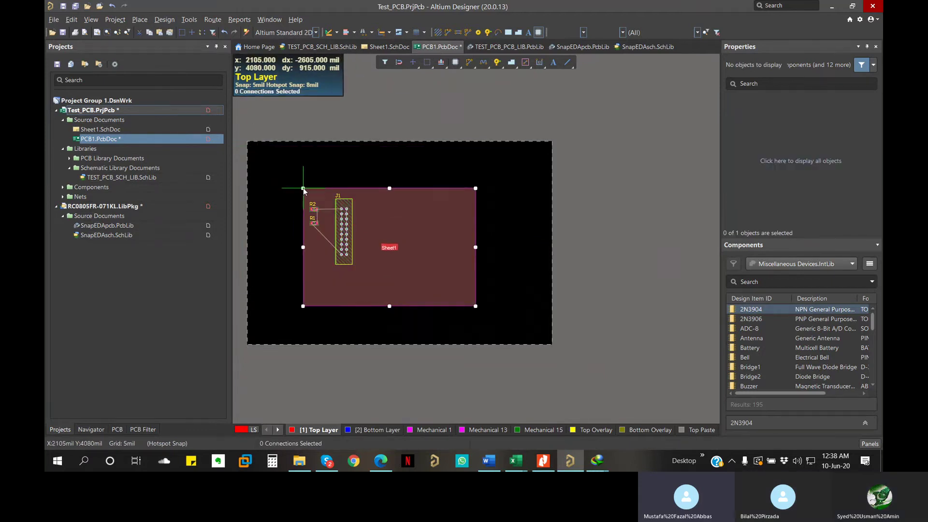
left_click_drag(476, 306, 361, 276)
left_click(514, 298)
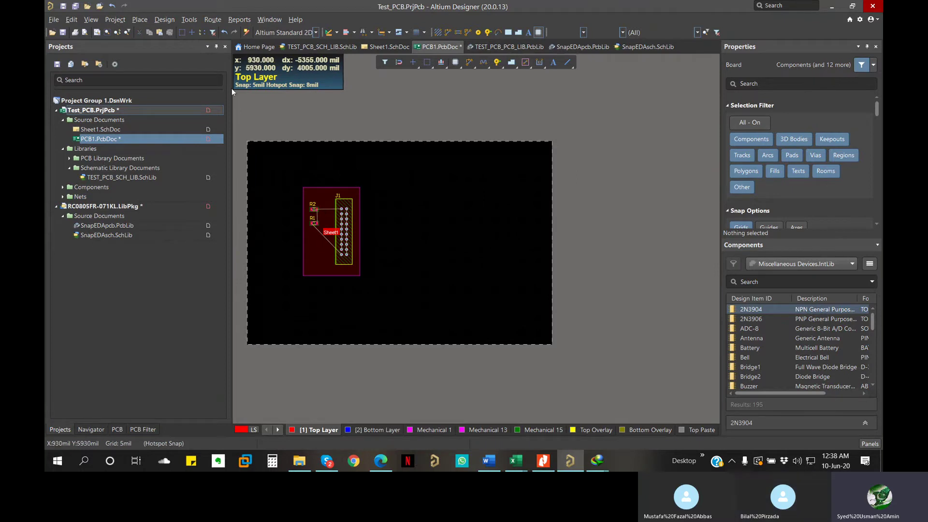
In Board Planning Mode, edit the board shape so its four edges match the Sheet1 room outline, and save the PCB document.
left_click(91, 19)
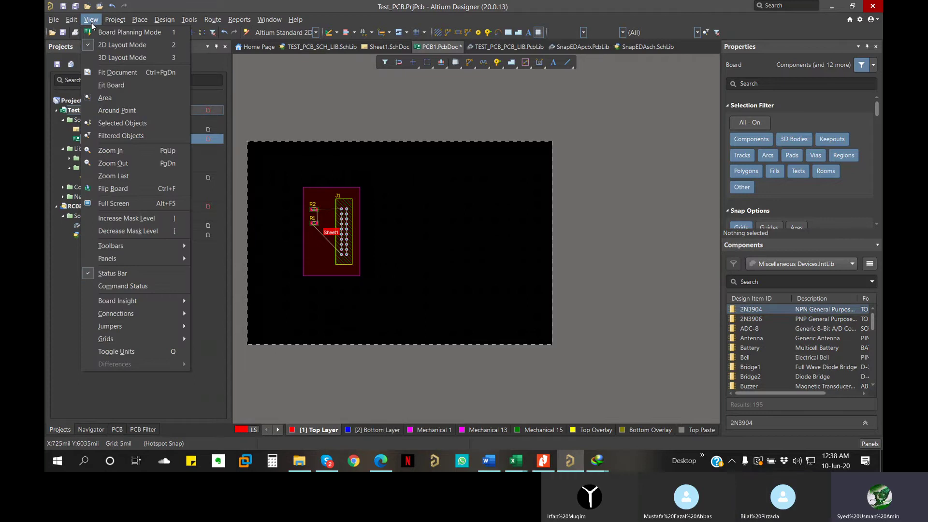
left_click(103, 32)
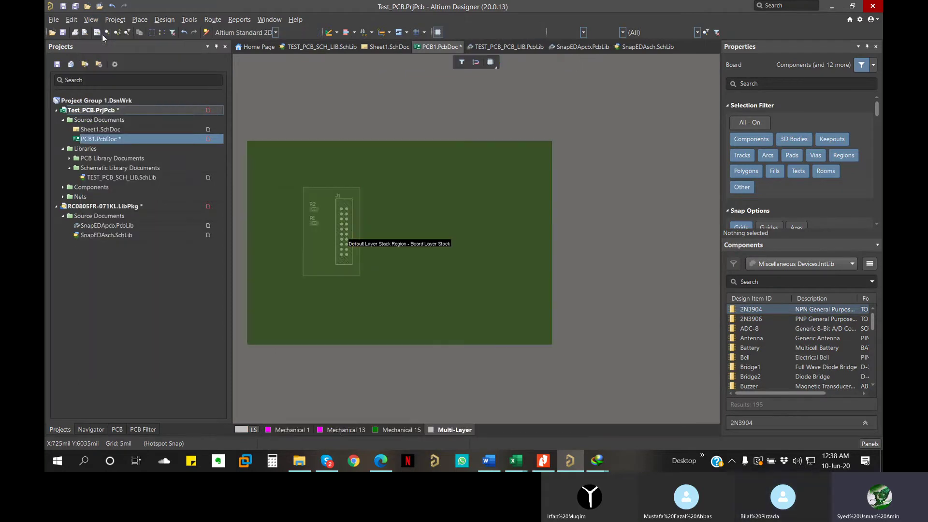
scroll(381, 271, "up", 2, "ctrl")
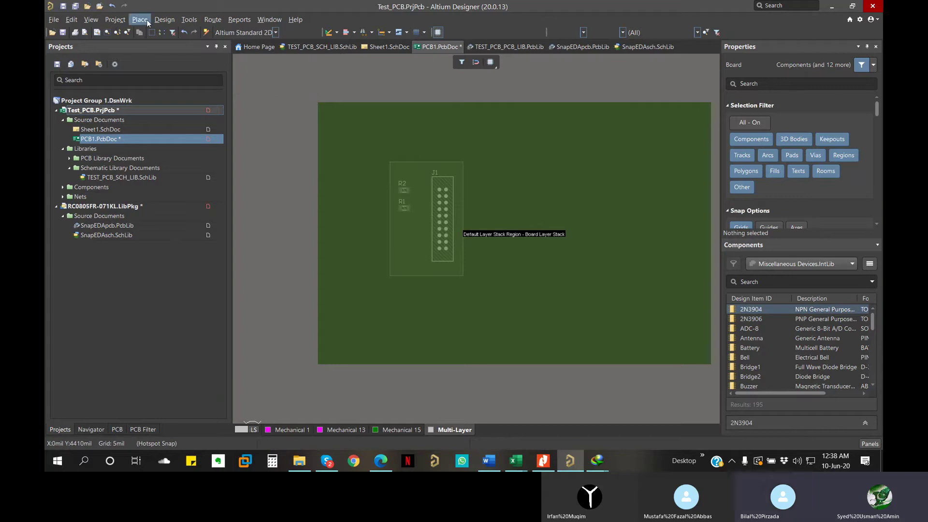
left_click(163, 20)
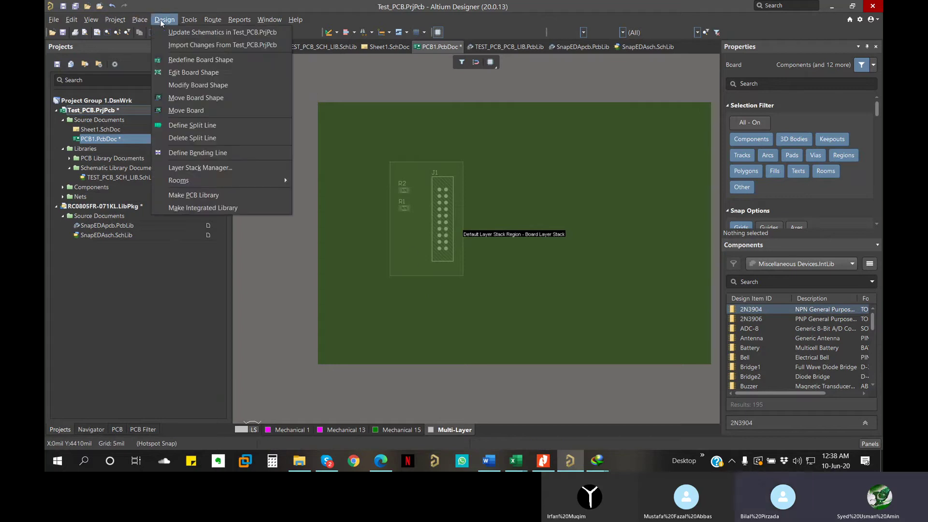
left_click(199, 76)
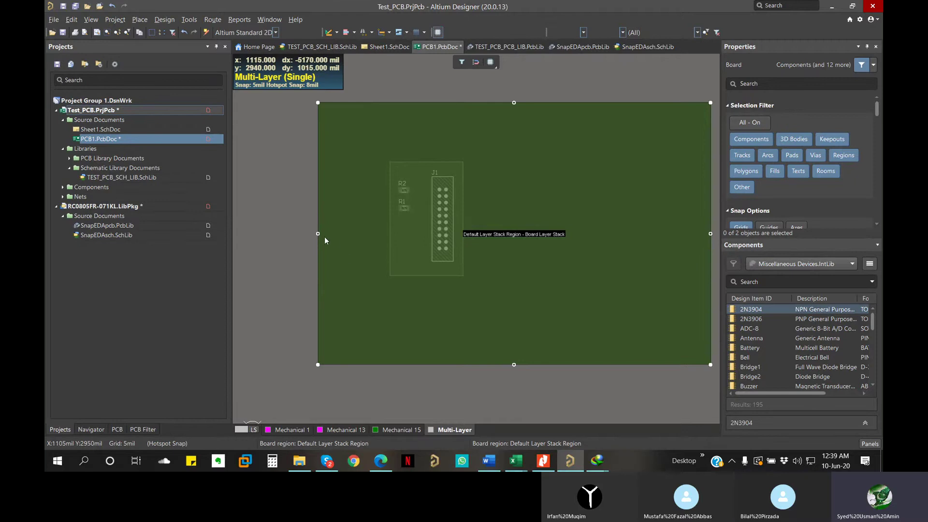
left_click_drag(325, 237, 463, 226)
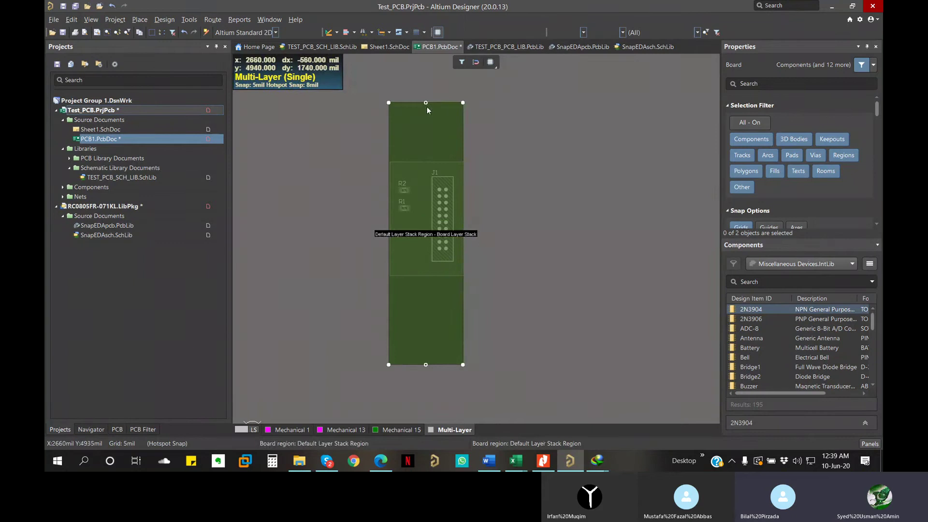
left_click_drag(427, 109, 426, 161)
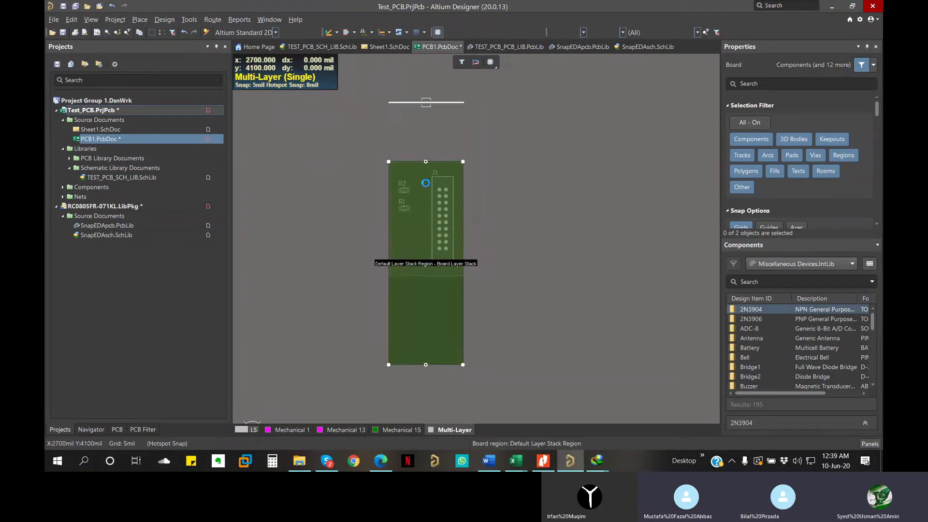
left_click_drag(425, 365, 422, 276)
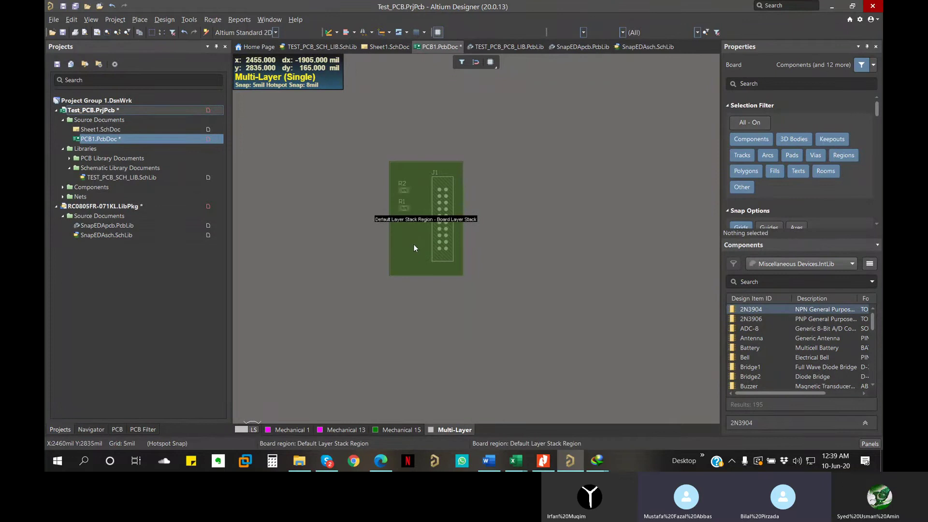
scroll(413, 245, "up", 1, "ctrl")
scroll(414, 243, "up", 2, "ctrl")
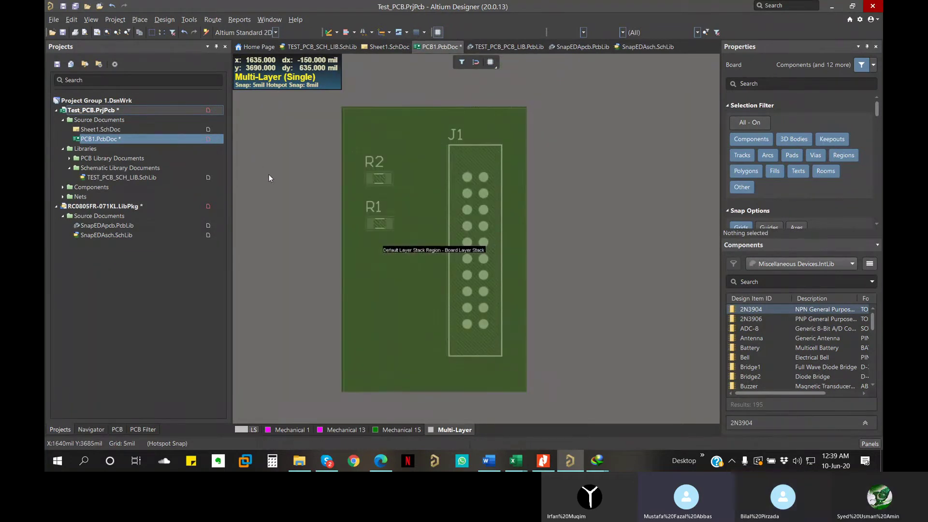
key("ctrl+s")
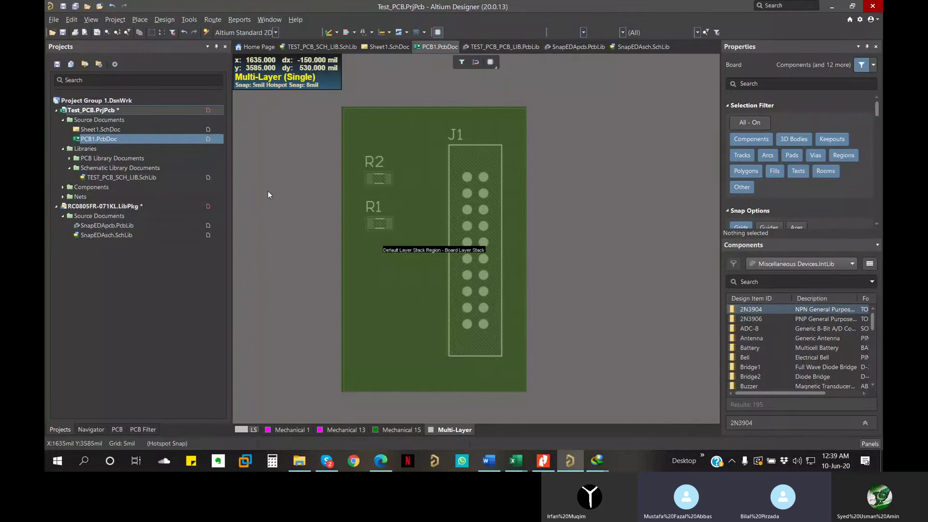
Switch the PCB view back to 2D Layout Mode.
left_click(90, 20)
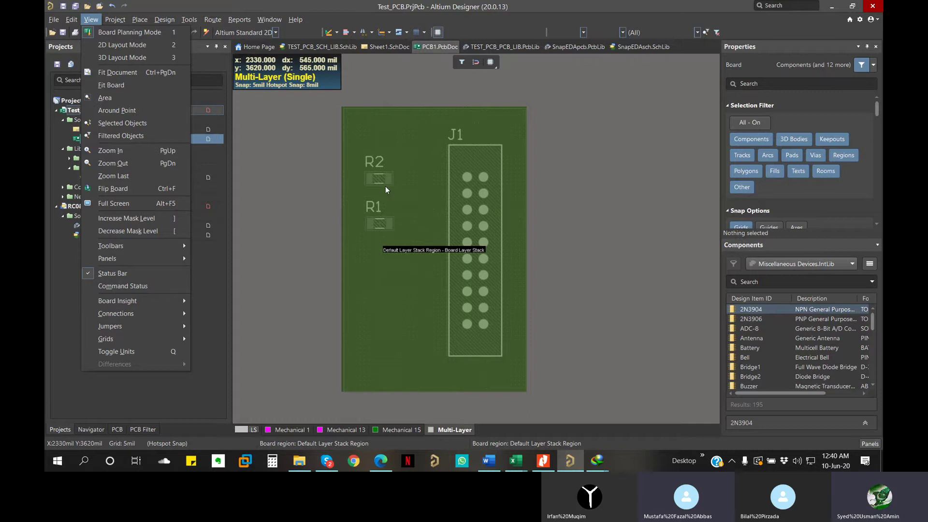
left_click(90, 20)
left_click(92, 21)
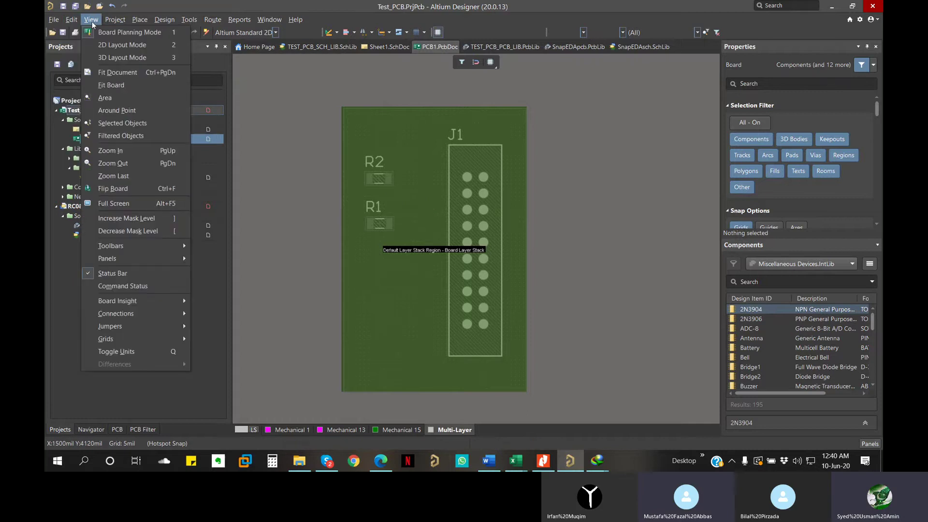
left_click(105, 45)
Stretch the left and upper edges of the Sheet1 room to coincide with the board outline.
right_click_drag(409, 300, 406, 303)
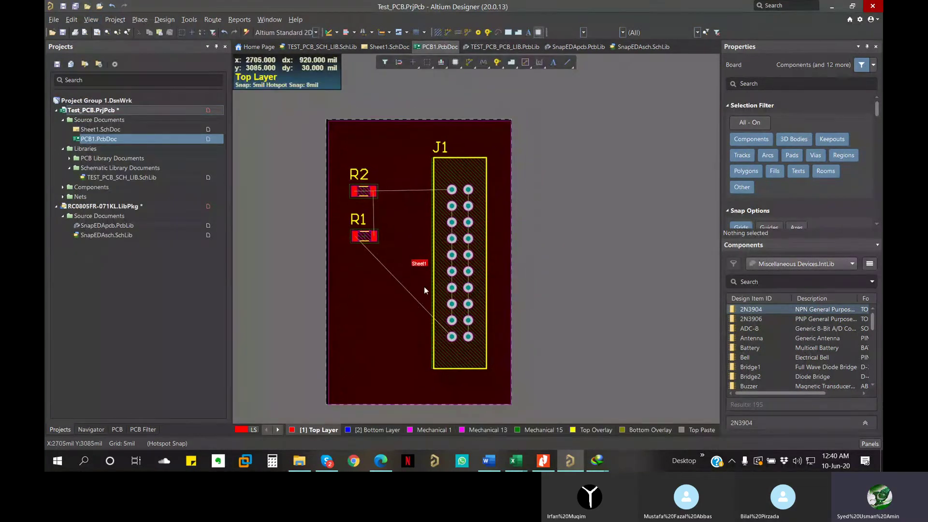
left_click(347, 285)
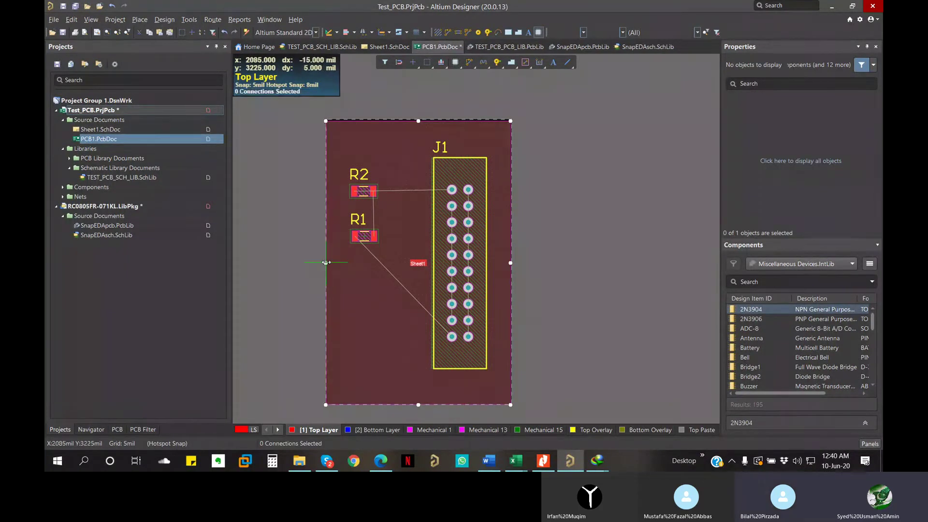
left_click(303, 308)
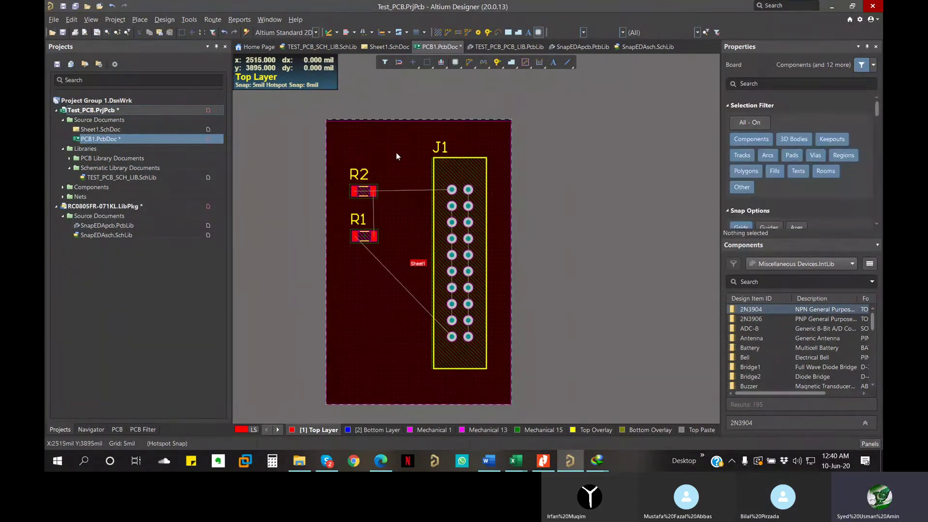
left_click(419, 120)
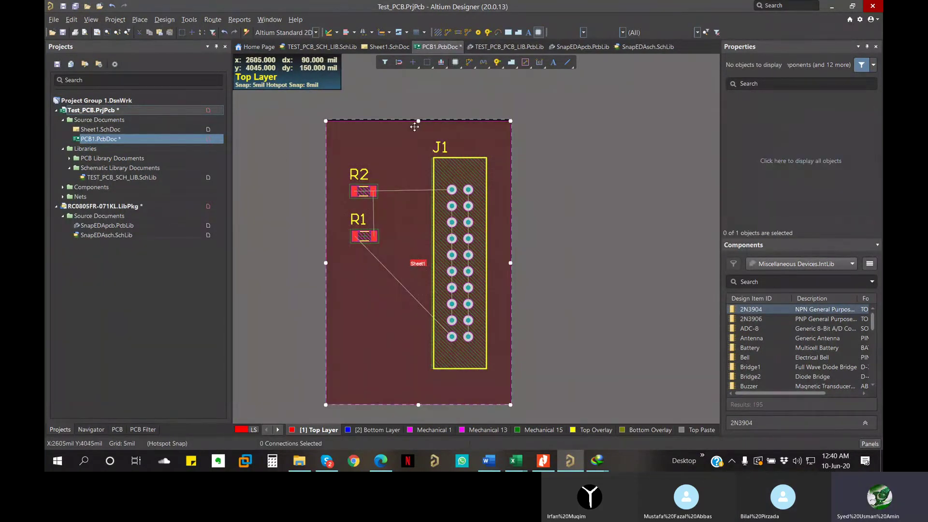
left_click(377, 100)
left_click(394, 132)
scroll(417, 119, "up", 2, "ctrl")
scroll(418, 121, "up", 2, "ctrl")
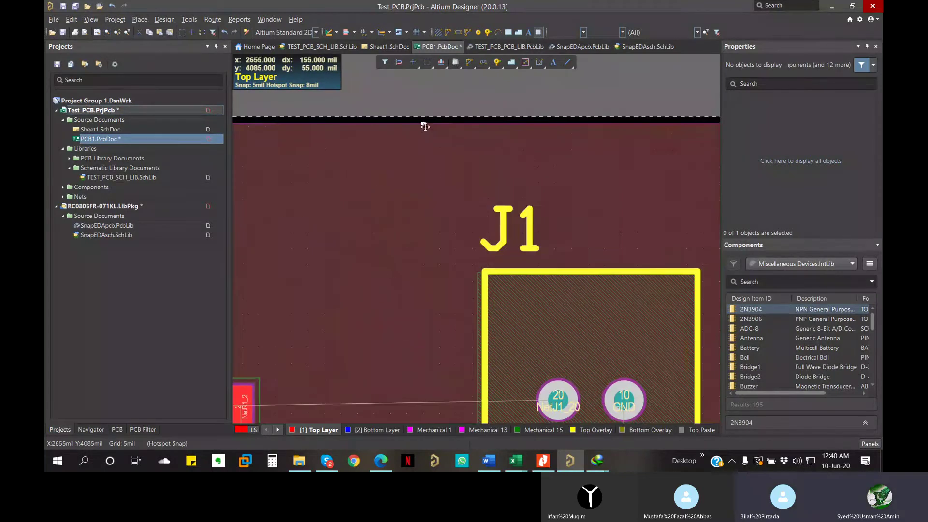
left_click_drag(423, 121, 422, 116)
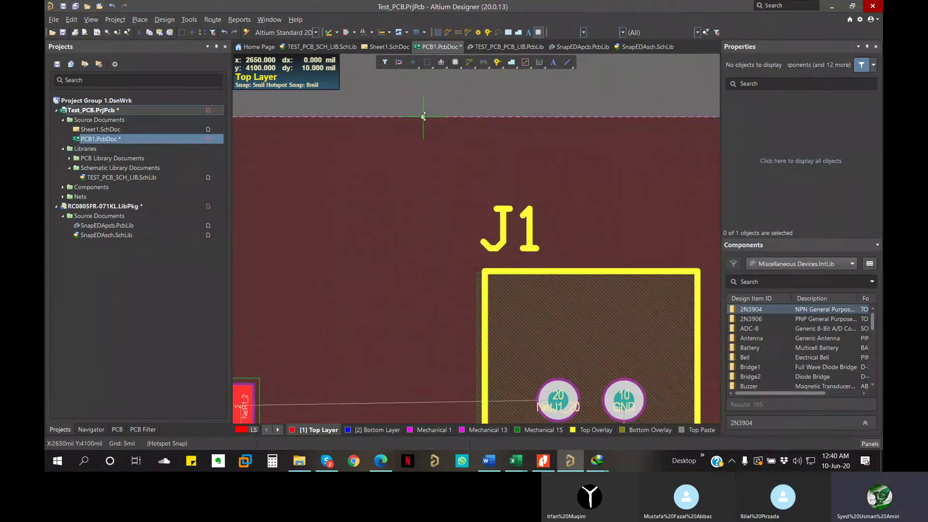
Route a 10 mil Top Layer track from J1 pad 20 around the upper side of R2 to R2's left pad.
key("Escape")
scroll(420, 169, "down", 4, "ctrl")
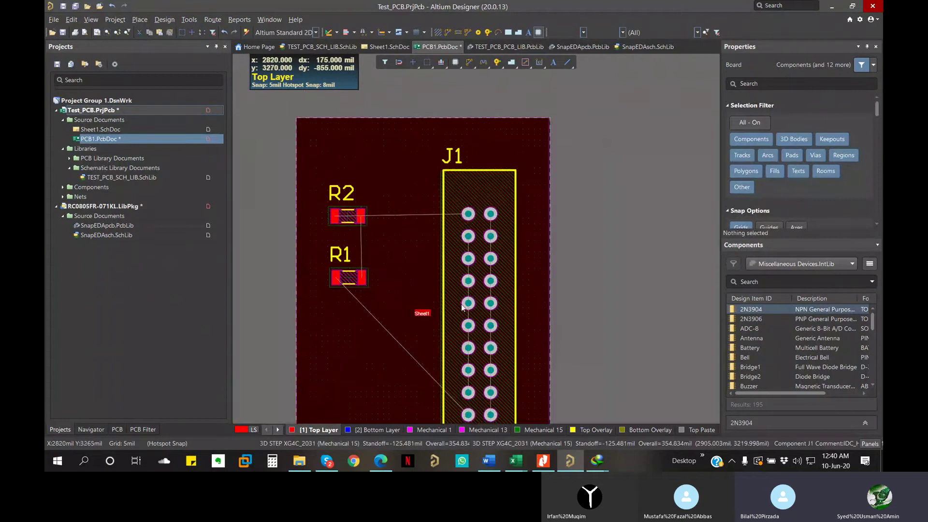
right_click_drag(429, 200, 421, 107)
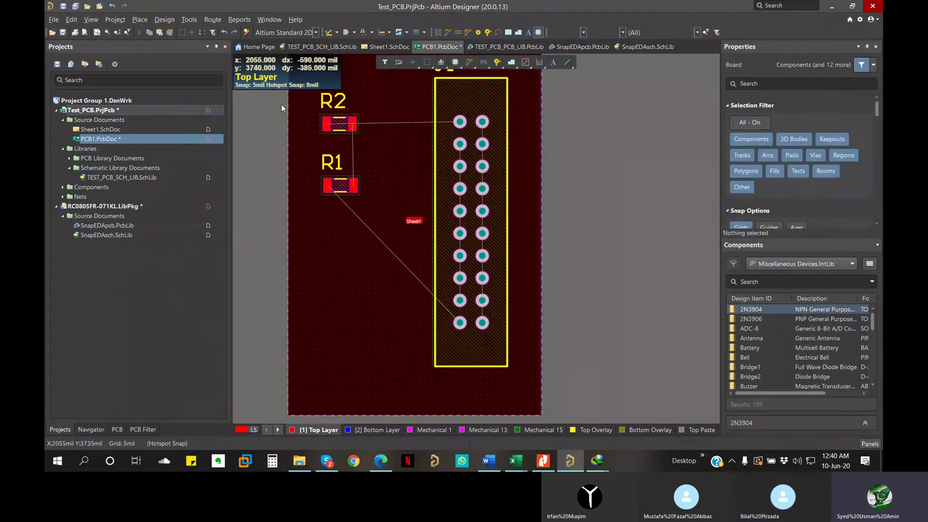
scroll(342, 159, "down", 1, "ctrl")
scroll(388, 222, "up", 1)
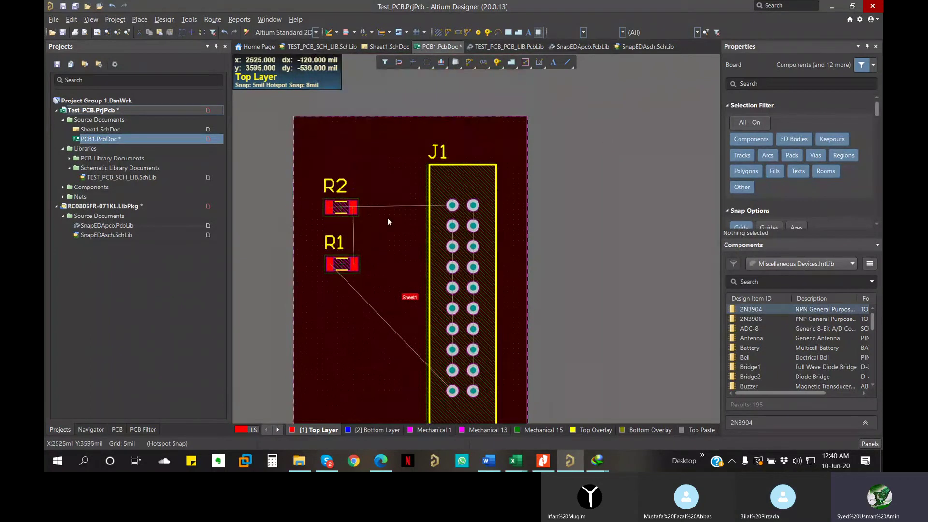
right_click_drag(403, 239, 421, 227)
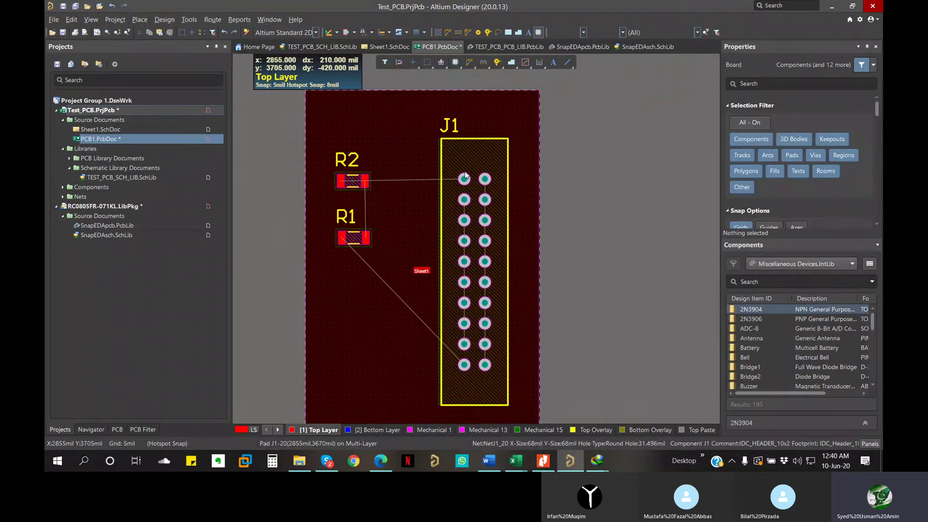
left_click(470, 63)
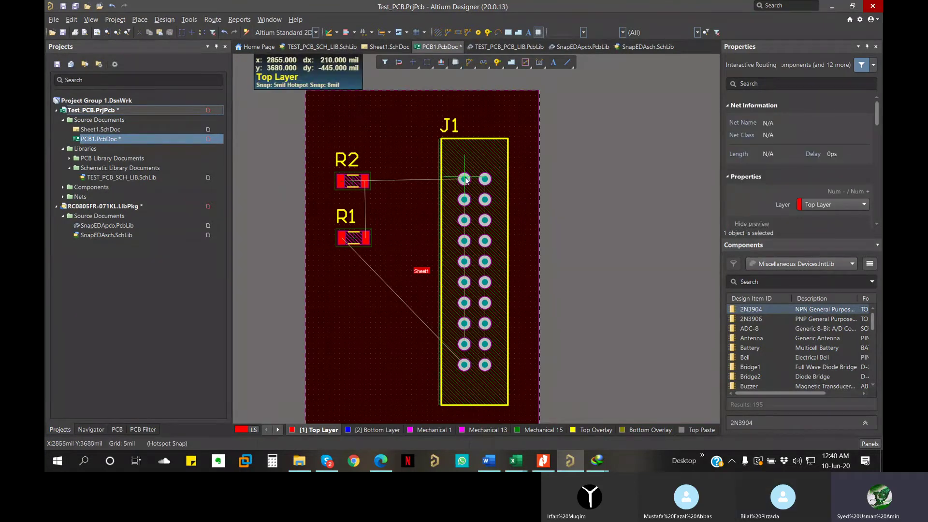
left_click(464, 180)
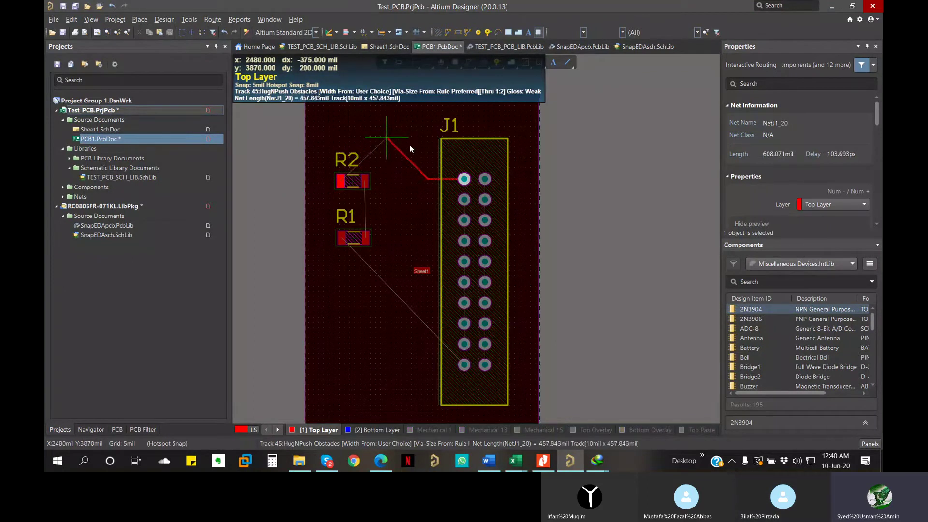
left_click(337, 146)
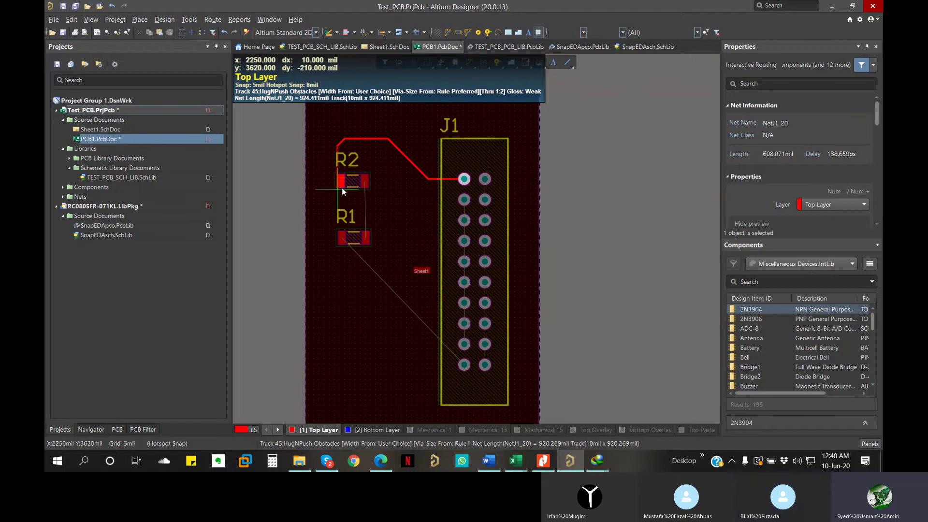
left_click(340, 182)
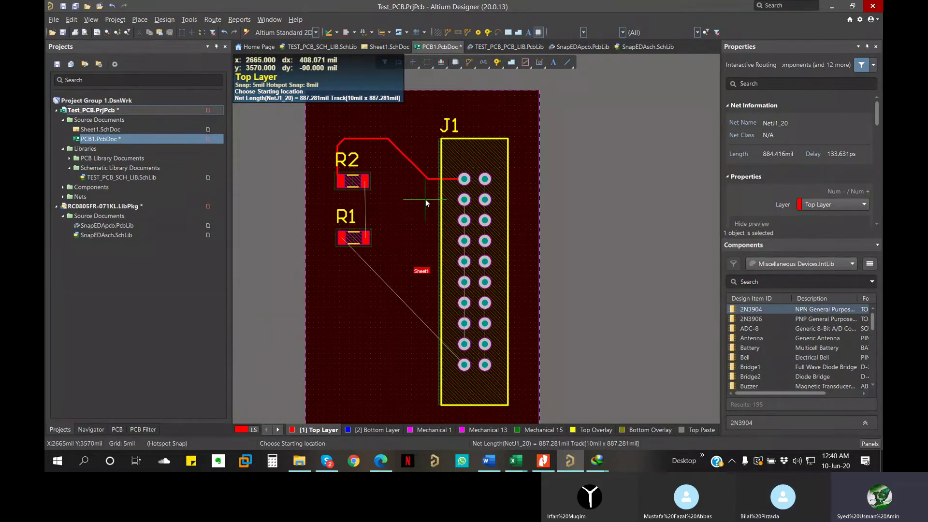
Hide the Components panel to give Properties full height, and end the interactive routing command.
left_click(871, 444)
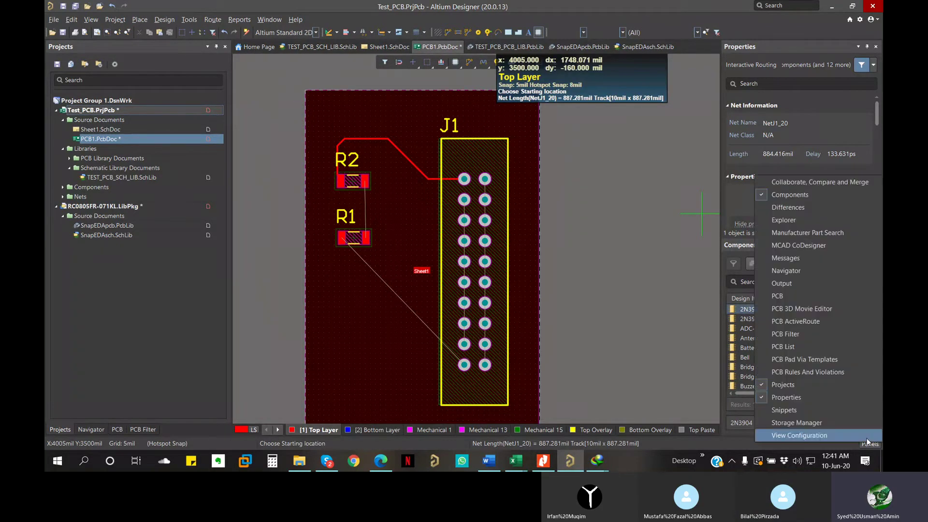
left_click(786, 194)
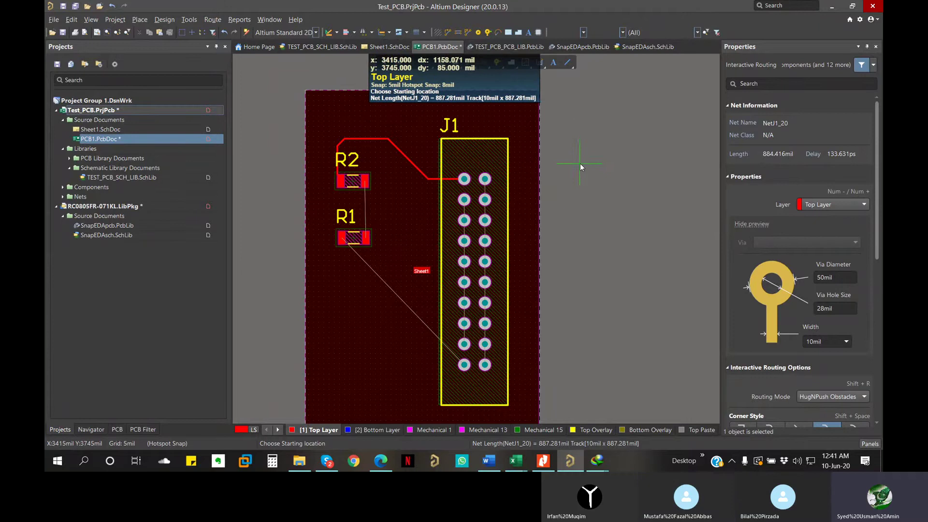
key("Escape")
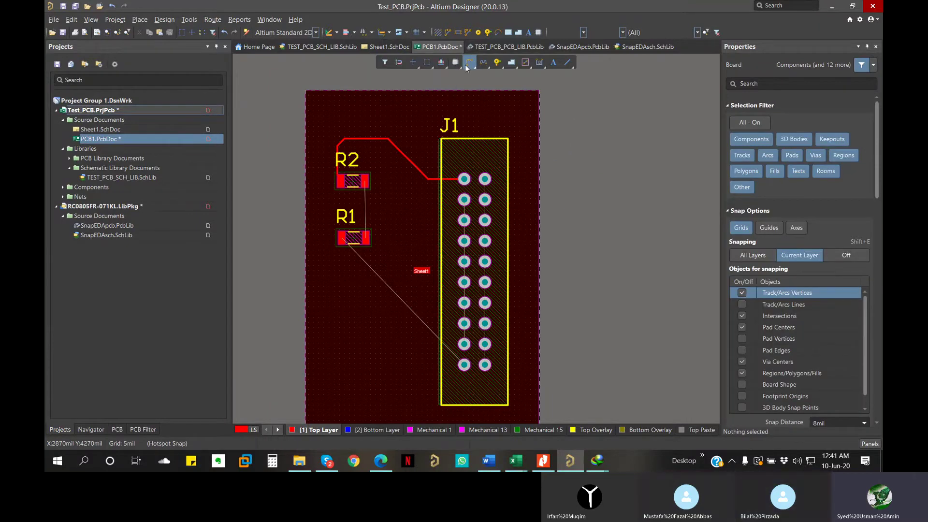
Restart interactive routing, try to set the track width to 20 mil, and choose the 10 mil Max preset.
left_click(465, 64)
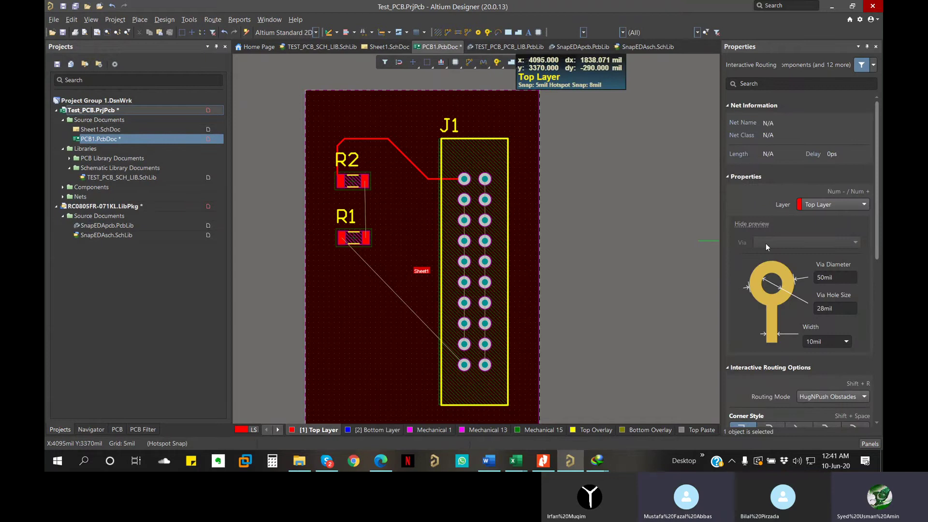
left_click(815, 342)
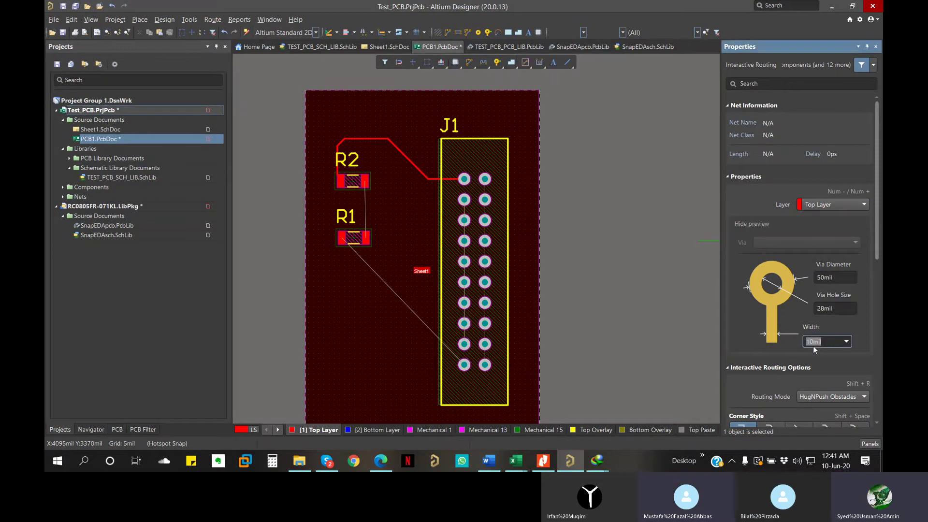
type("20")
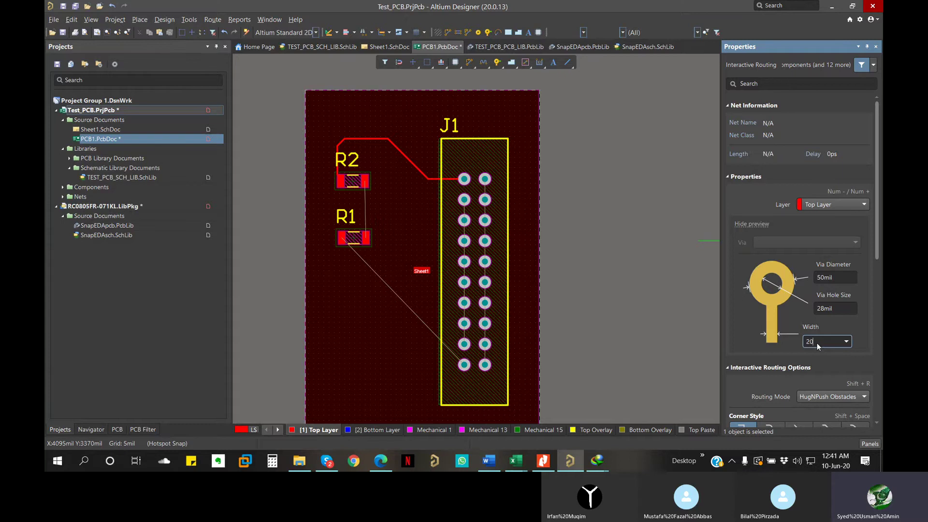
key("BackSpace")
key("BackSpace")
key("Return")
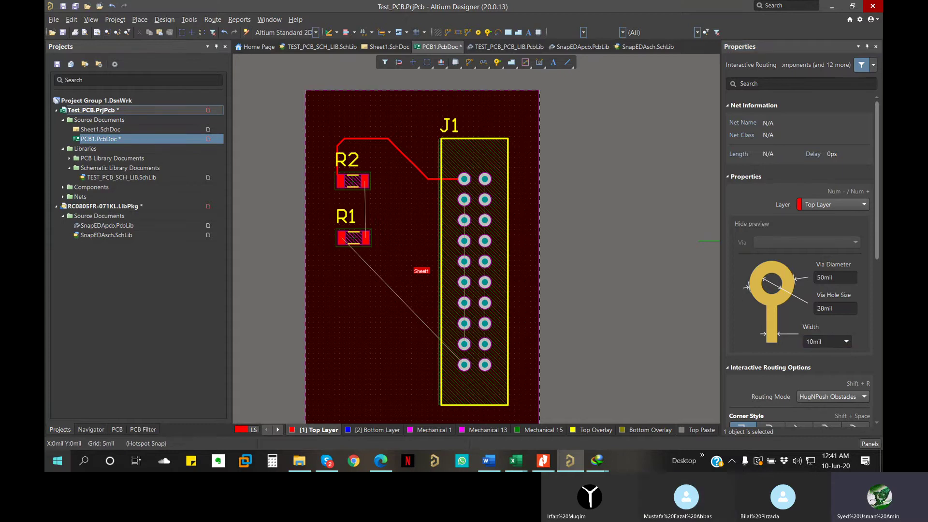
left_click(822, 344)
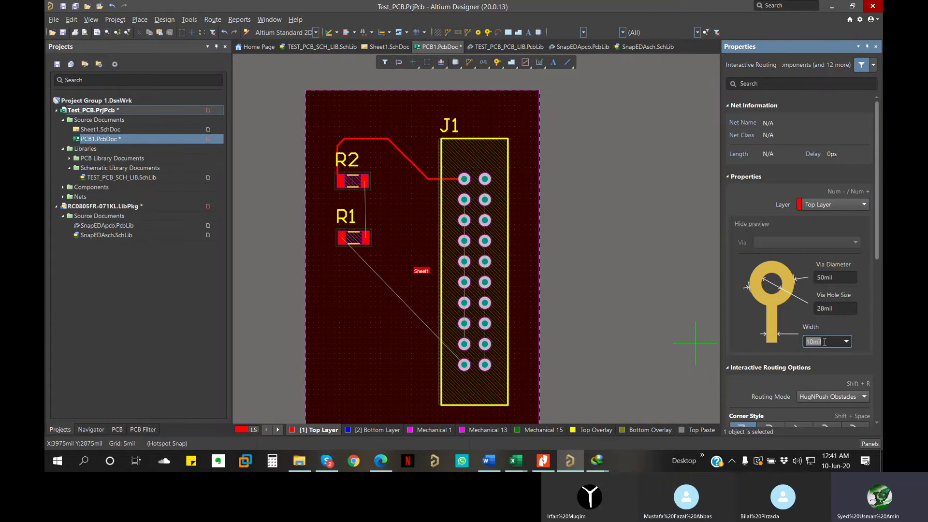
left_click(847, 342)
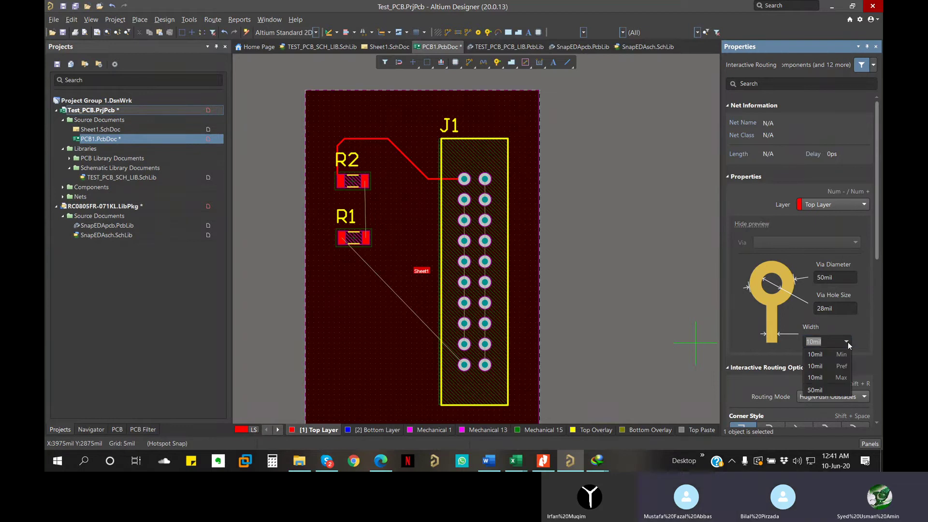
left_click(831, 376)
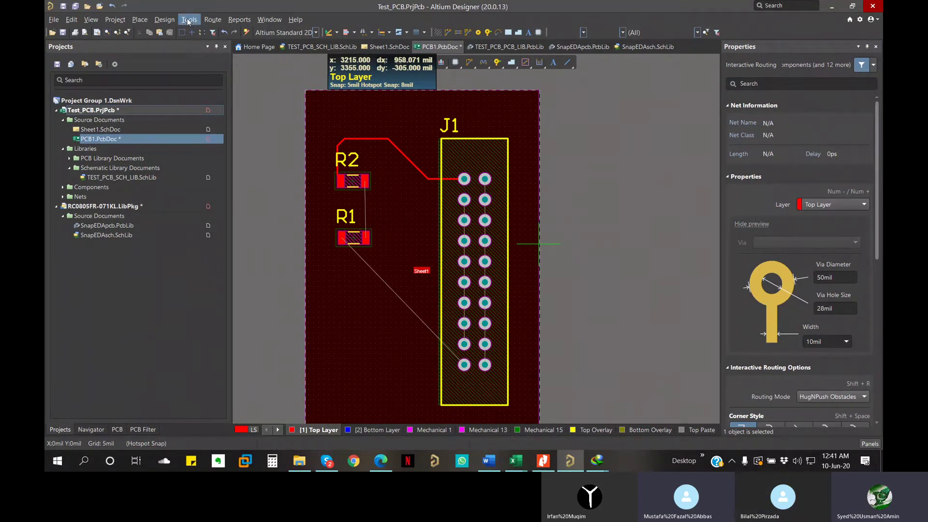
Open the PCB design rules and display the Clearance rule in the Electrical category.
left_click(167, 20)
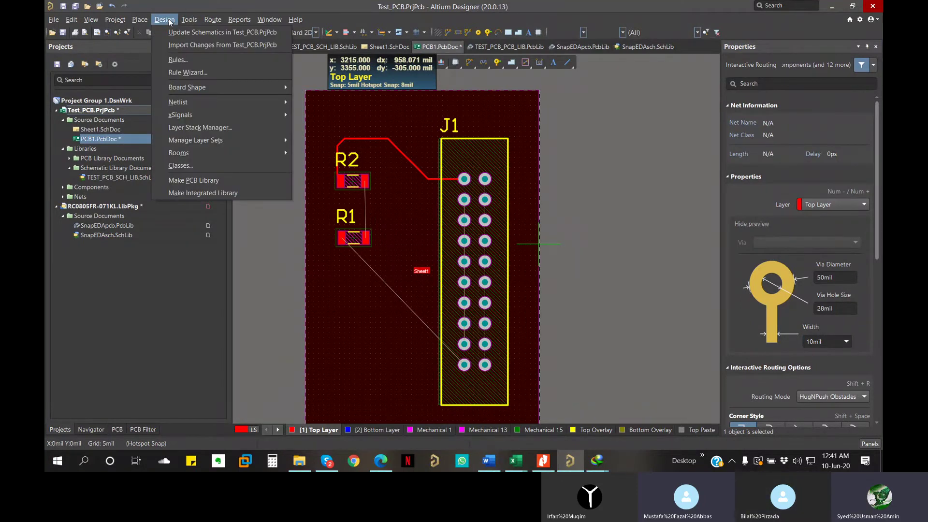
left_click(170, 60)
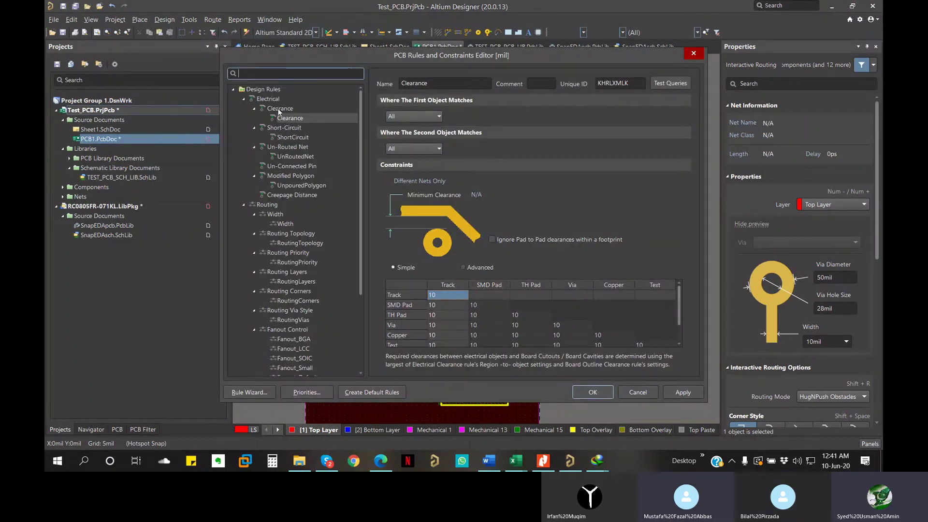
left_click(244, 99)
left_click(243, 110)
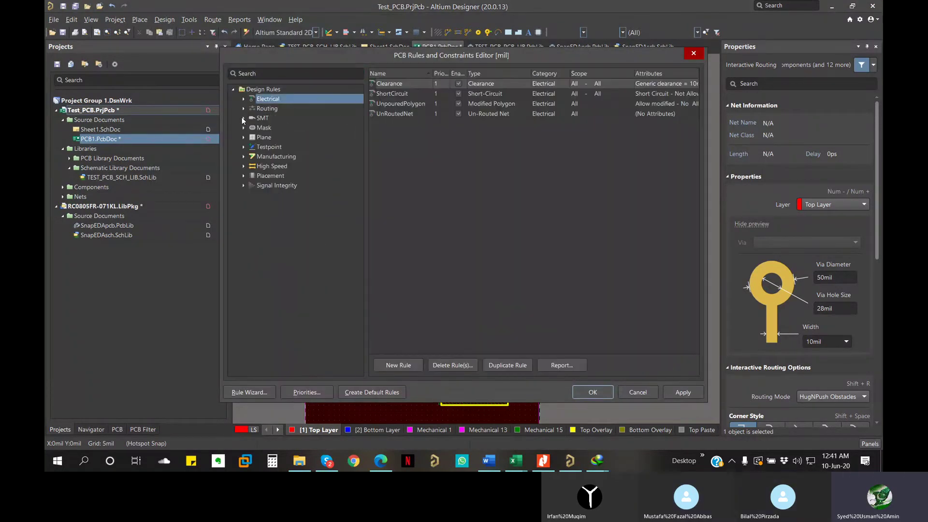
left_click(265, 108)
left_click(268, 100)
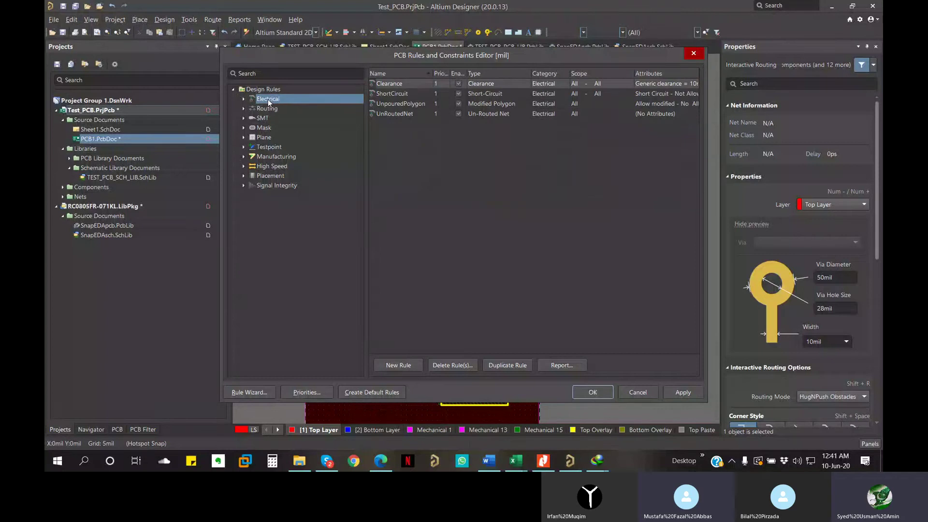
left_click(241, 100)
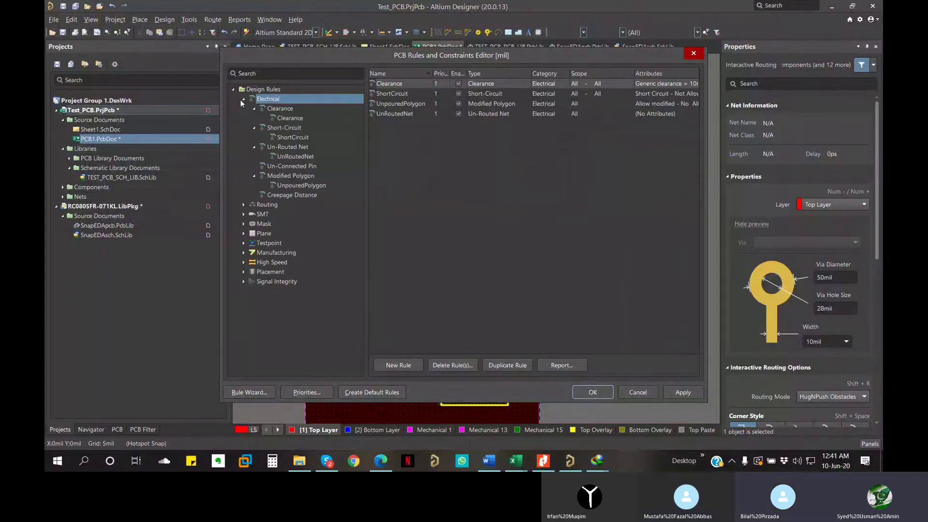
left_click(290, 118)
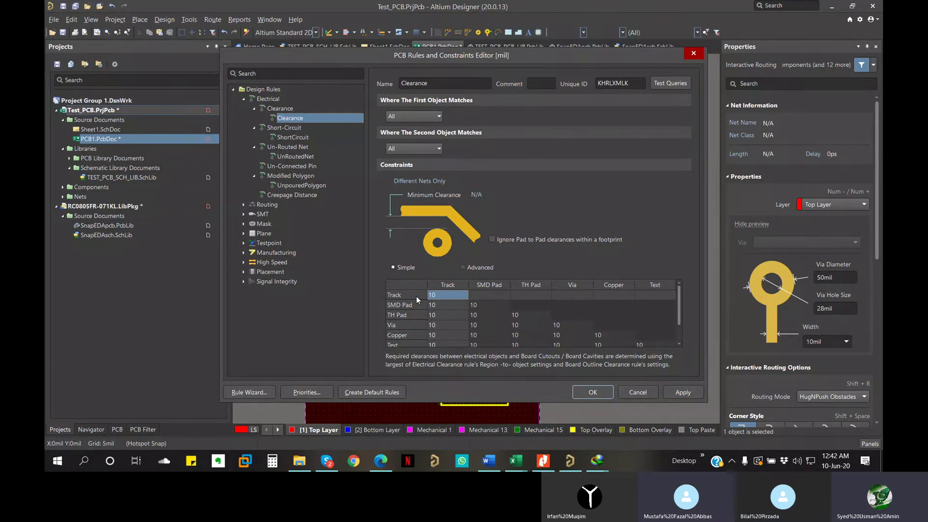
Examine the Clearance rule's matrix of object-to-object clearances and compare it with the tracks and pads on the board.
left_click(441, 295)
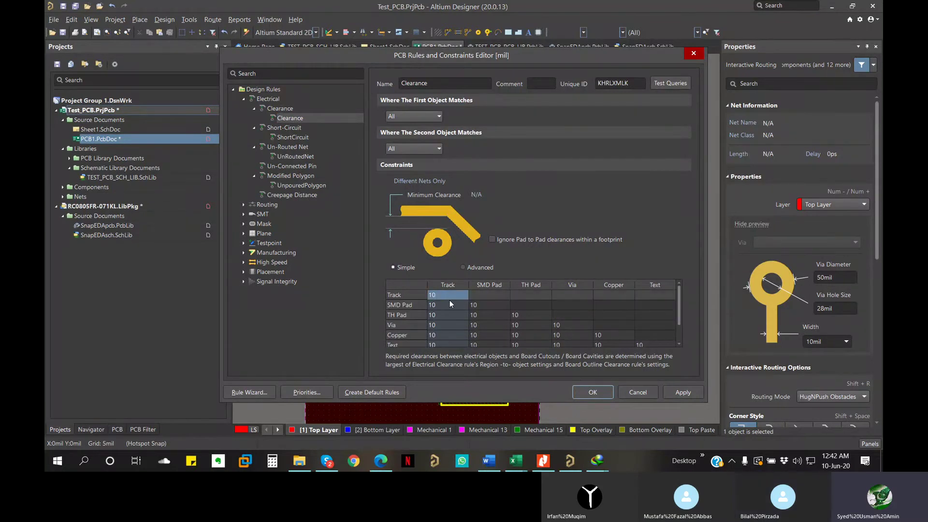
left_click_drag(449, 297, 642, 329)
scroll(497, 321, "up", 1)
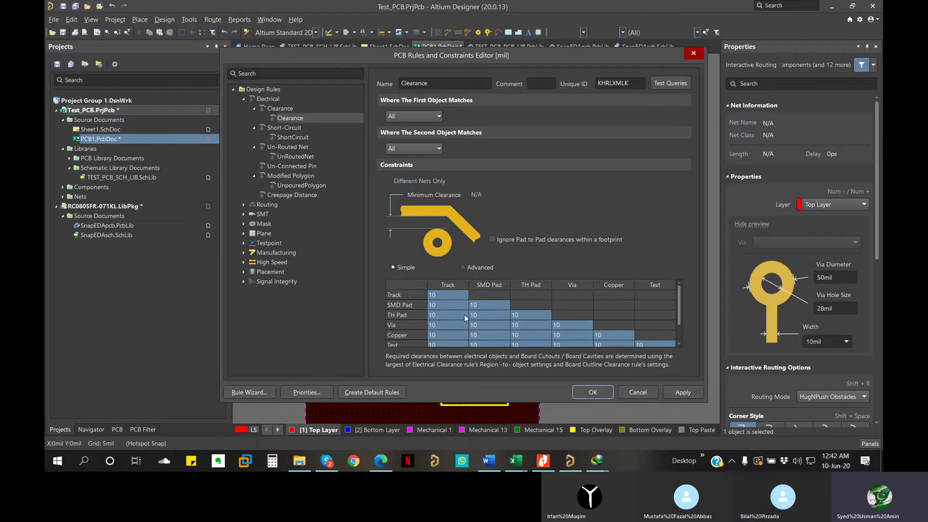
left_click(448, 304)
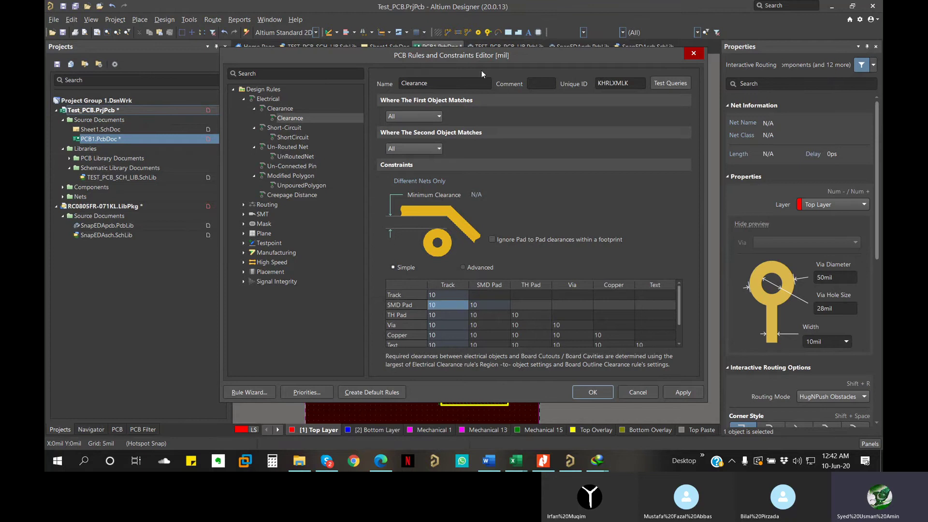
left_click_drag(502, 56, 46, 165)
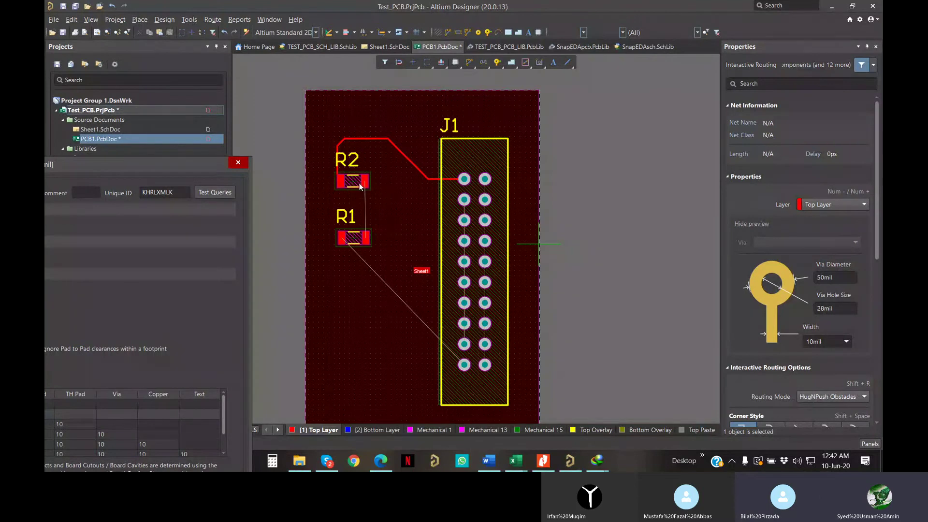
left_click_drag(187, 166, 452, 77)
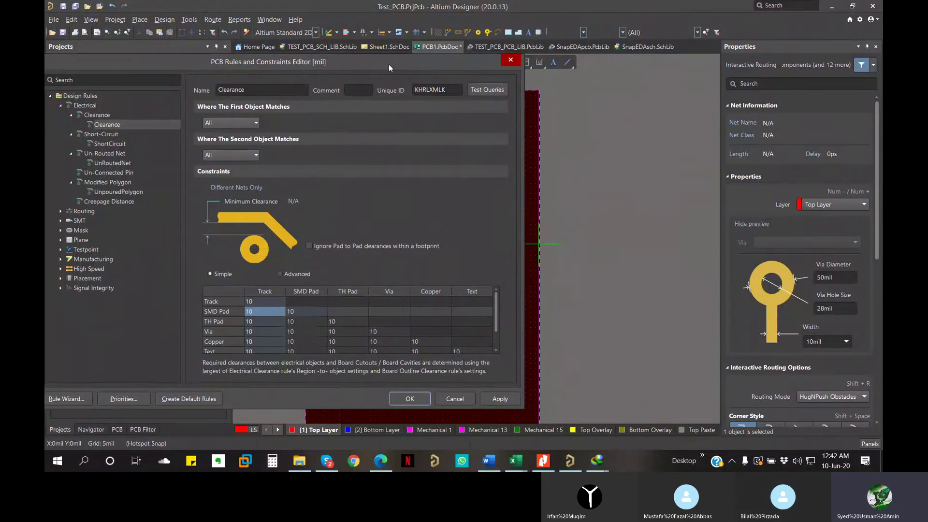
left_click_drag(388, 64, 79, 142)
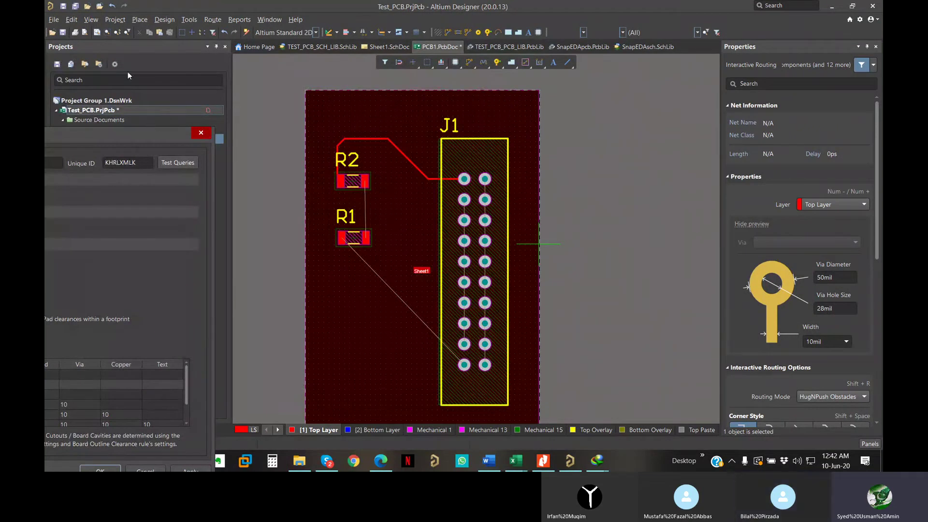
left_click_drag(125, 134, 554, 64)
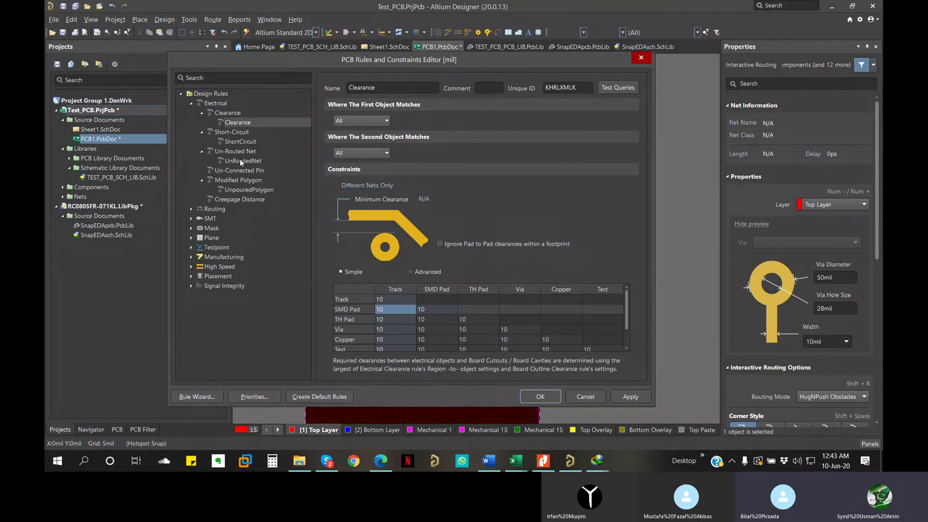
Review the ShortCircuit, UnRoutedNet and UnpouredPolygon rules in the Electrical category.
left_click(241, 141)
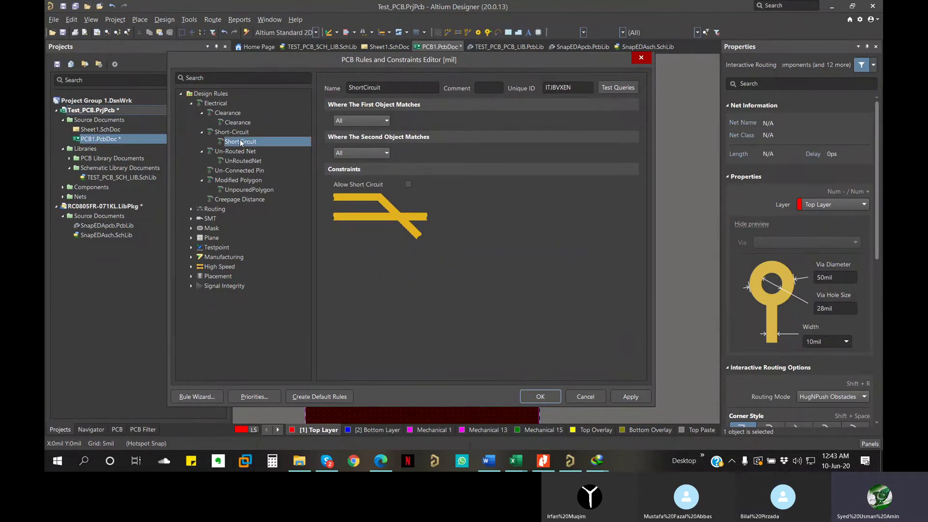
left_click(248, 162)
left_click(247, 190)
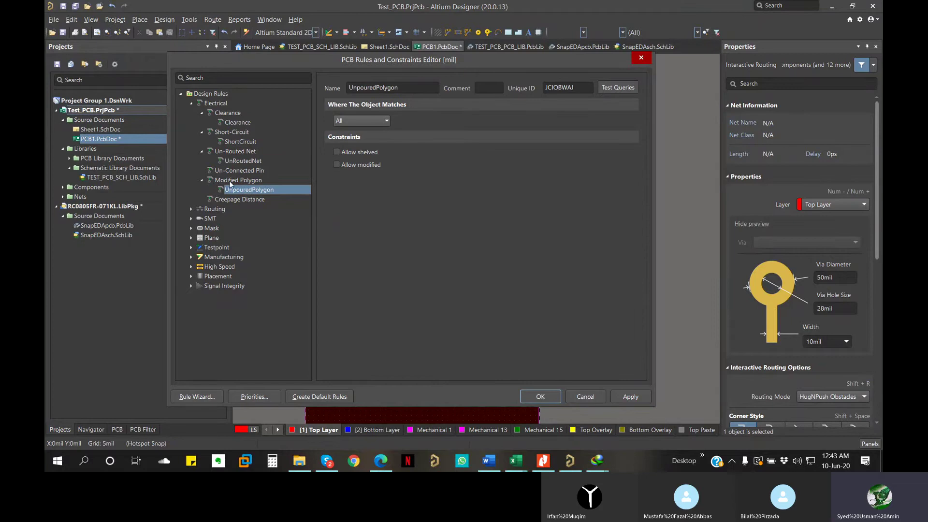
Open the routing Width rule and set the Top Layer's preferred width to 20 mil and maximum width to 80 mil.
left_click(191, 104)
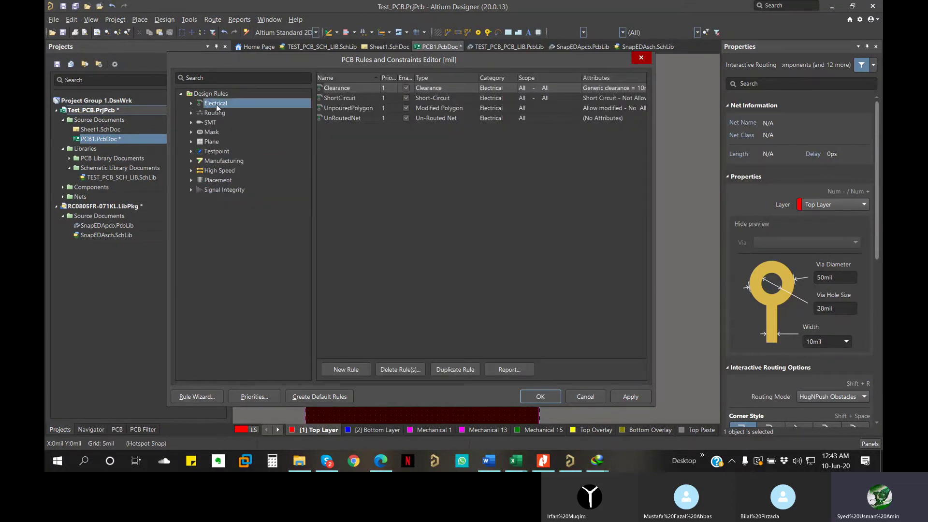
left_click(191, 113)
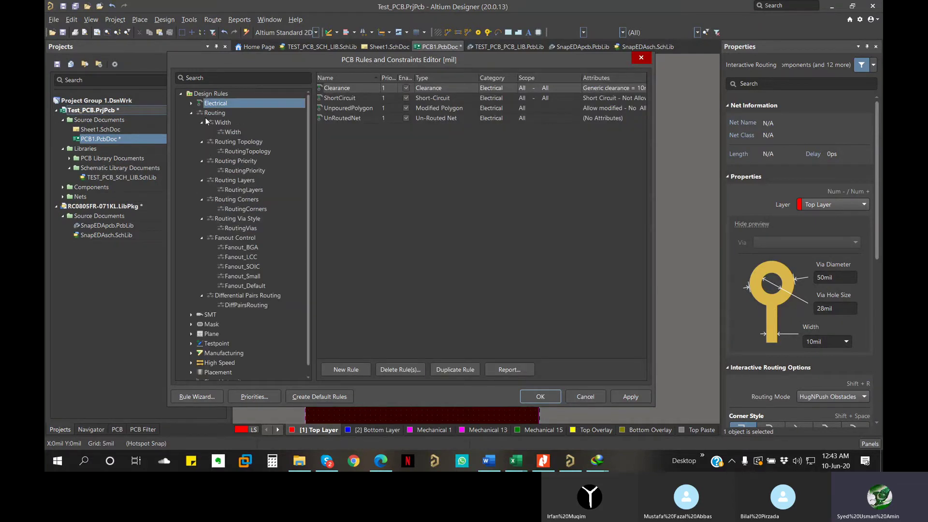
left_click(238, 132)
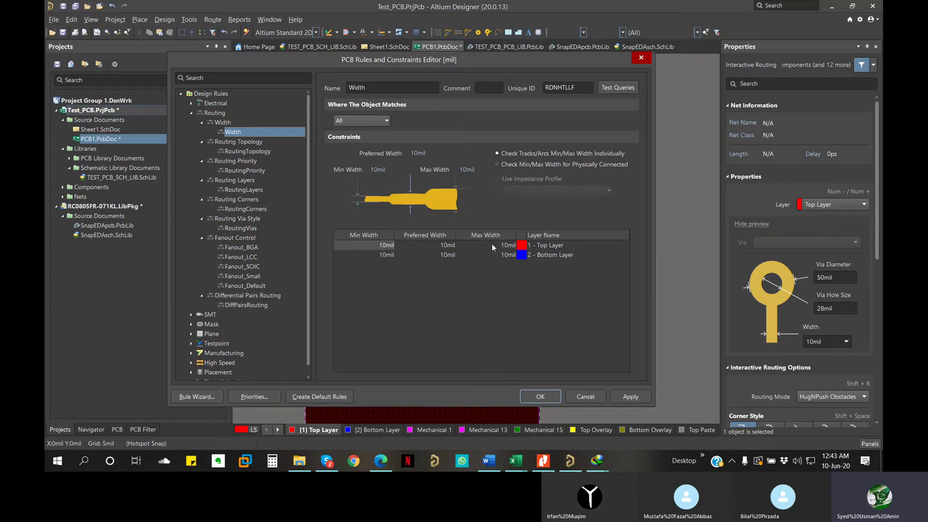
left_click(377, 246)
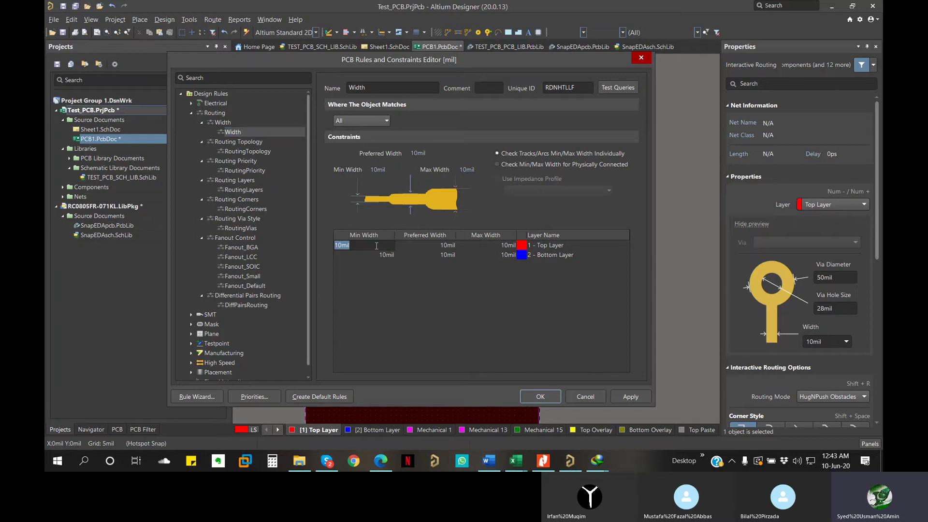
left_click(435, 245)
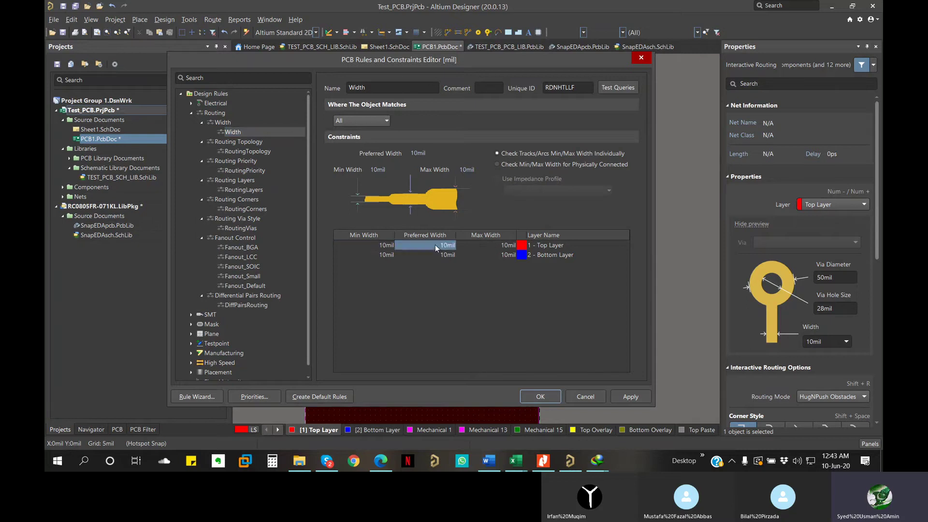
type("20")
left_click(486, 247)
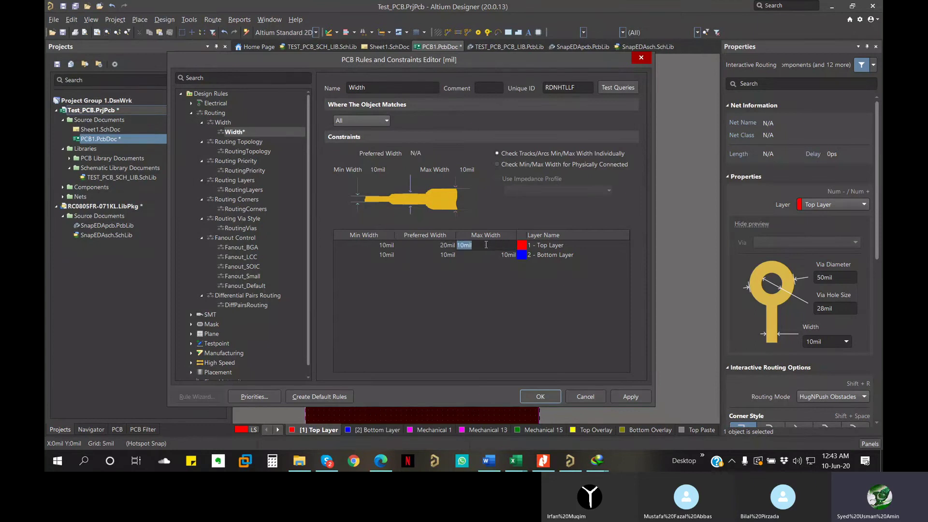
type("80")
Set the Bottom Layer's preferred width to 20 mil and maximum width to 80 mil, apply the Width rule and recheck it.
left_click(366, 254)
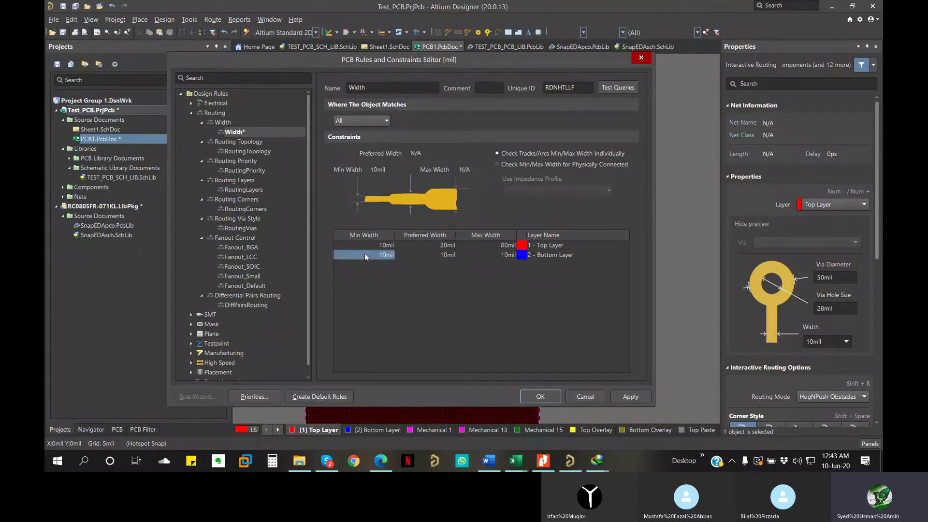
left_click(400, 254)
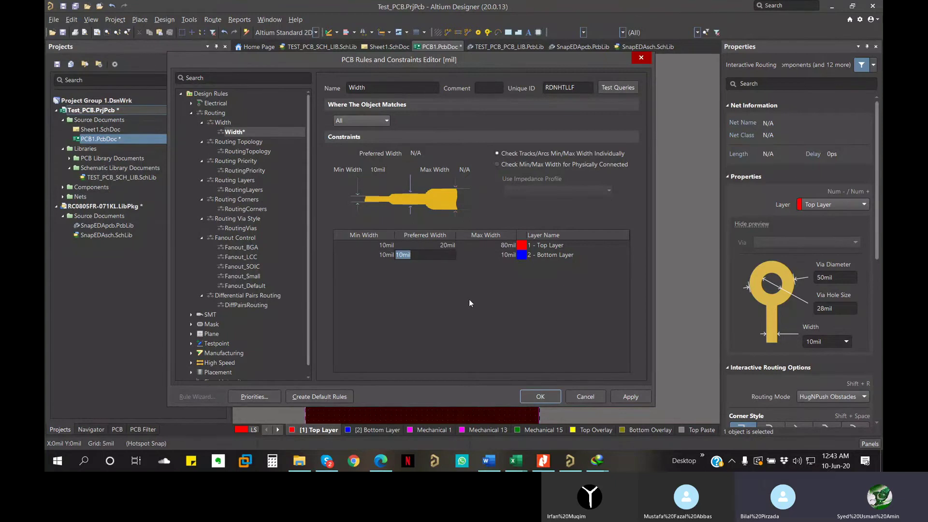
type("20")
left_click(501, 256)
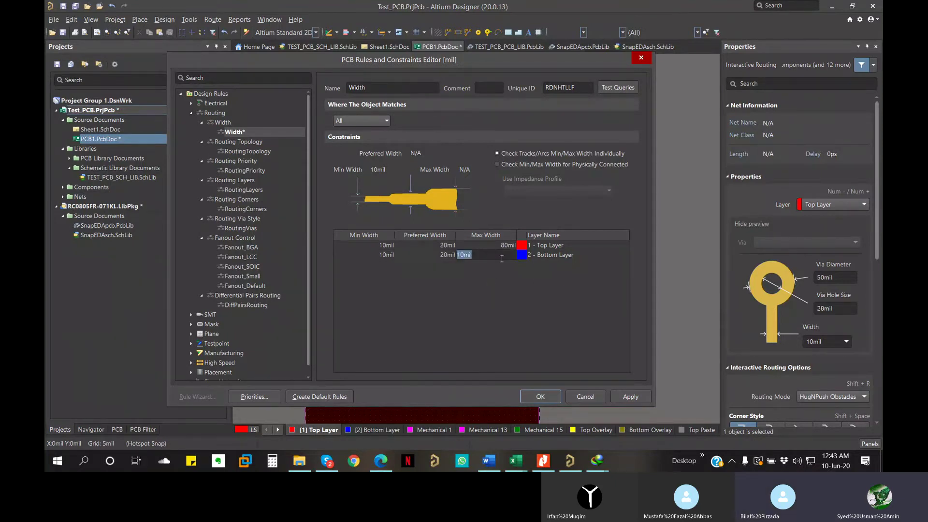
type("80")
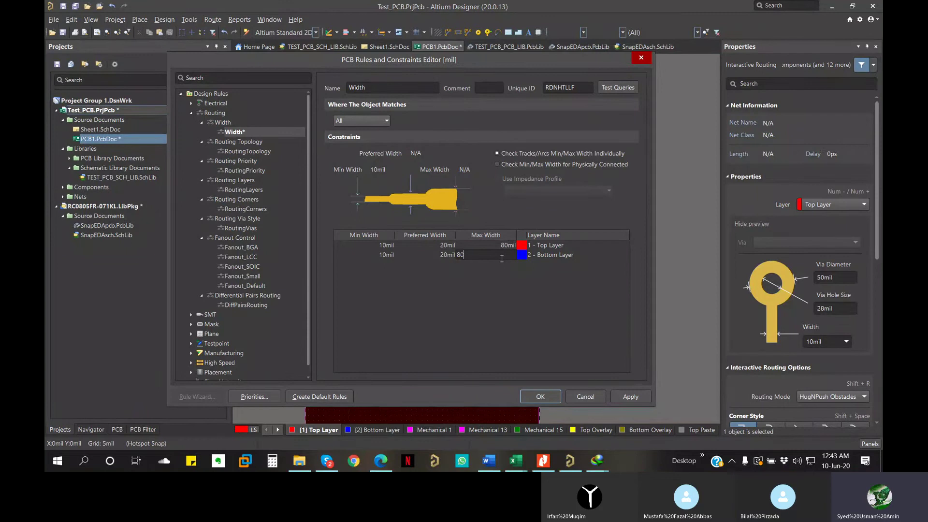
left_click(630, 397)
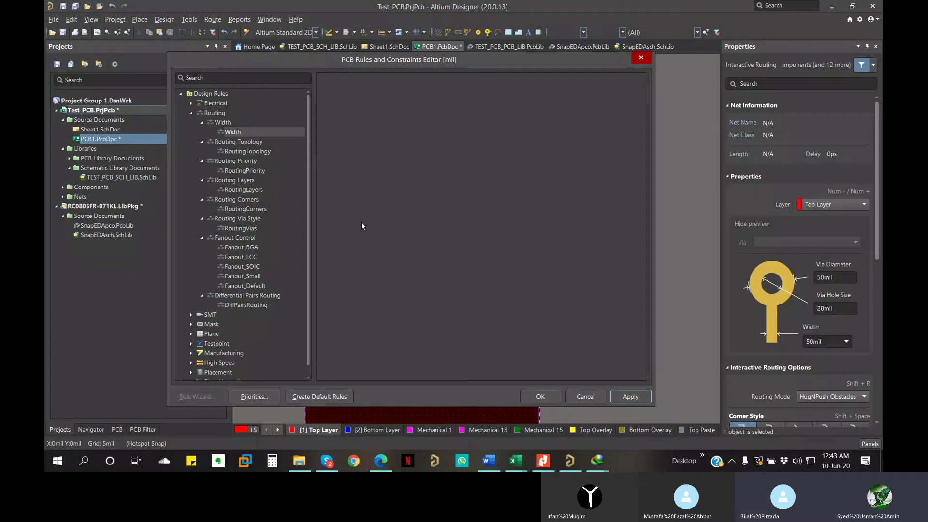
left_click(244, 133)
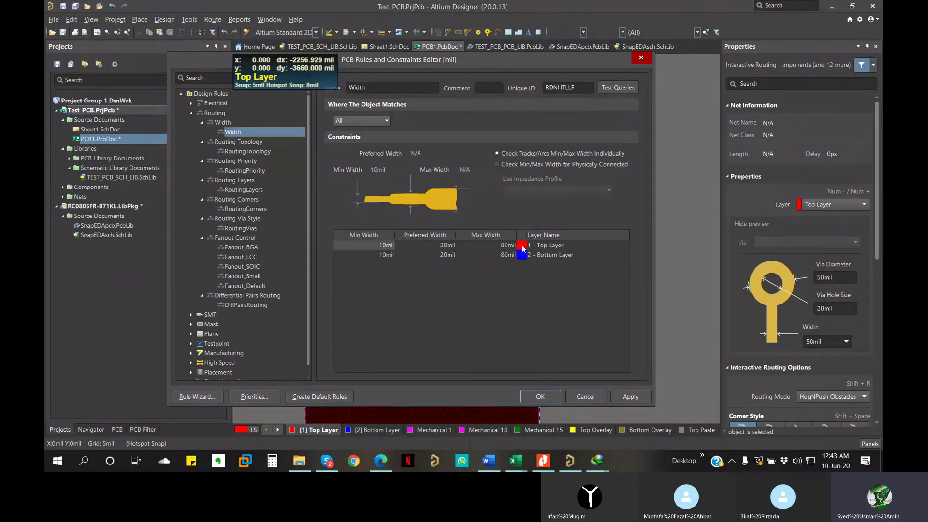
Preview the Horizontal, Vertical and Daisy-Simple topologies in the RoutingTopology rule, and restore Shortest.
left_click(246, 153)
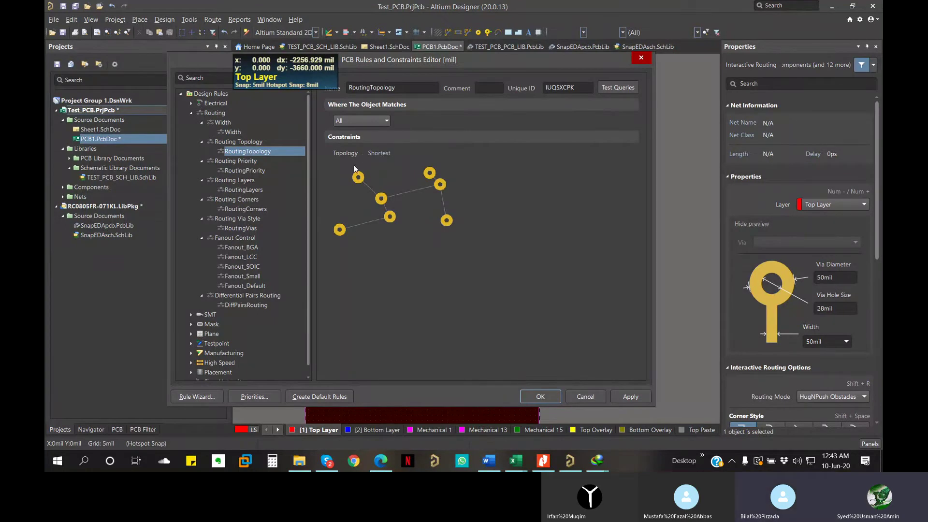
left_click(382, 155)
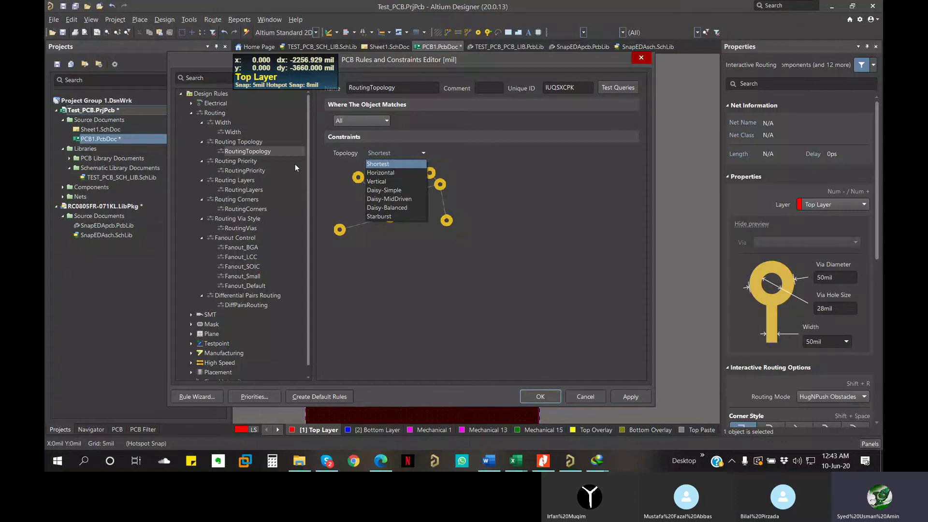
left_click(396, 154)
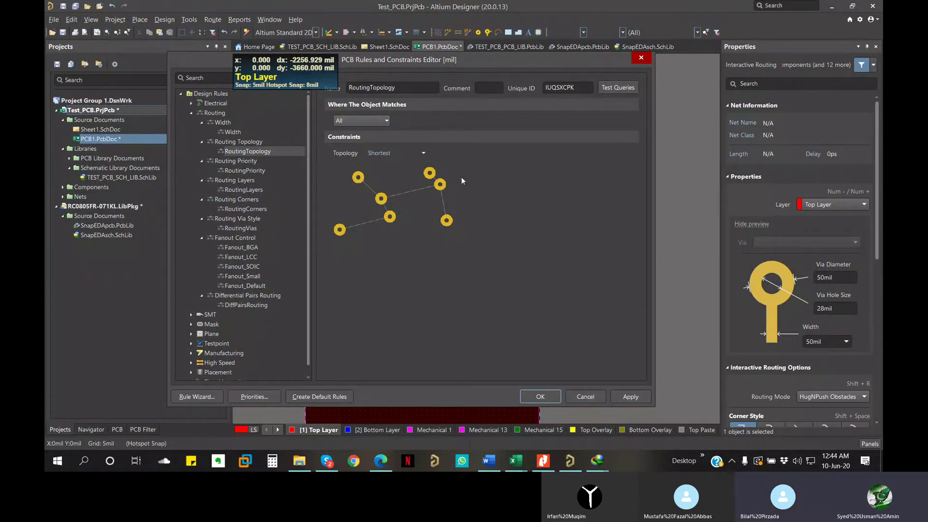
left_click(374, 154)
left_click(387, 172)
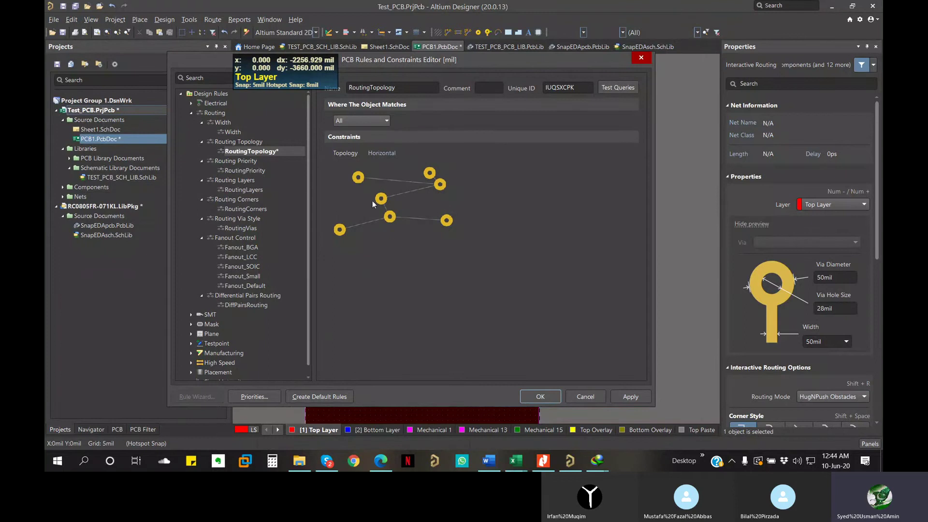
left_click(379, 153)
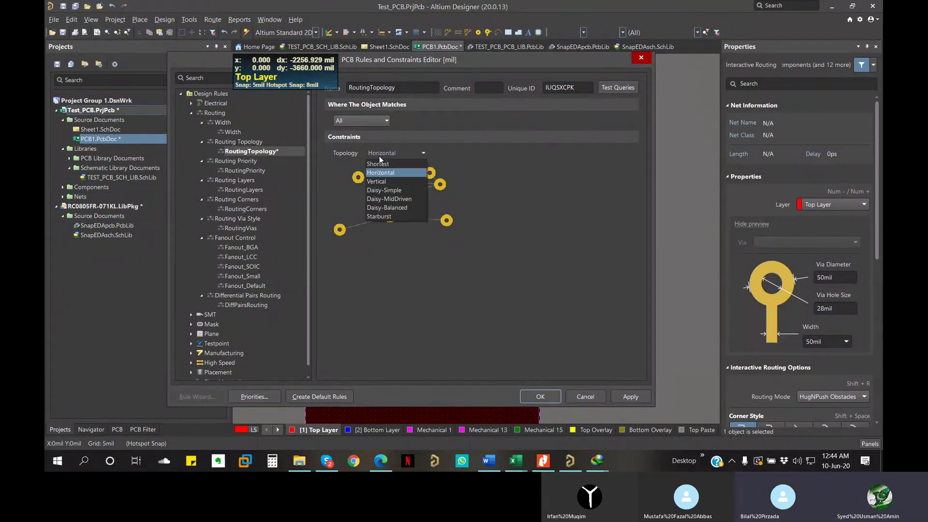
left_click(385, 182)
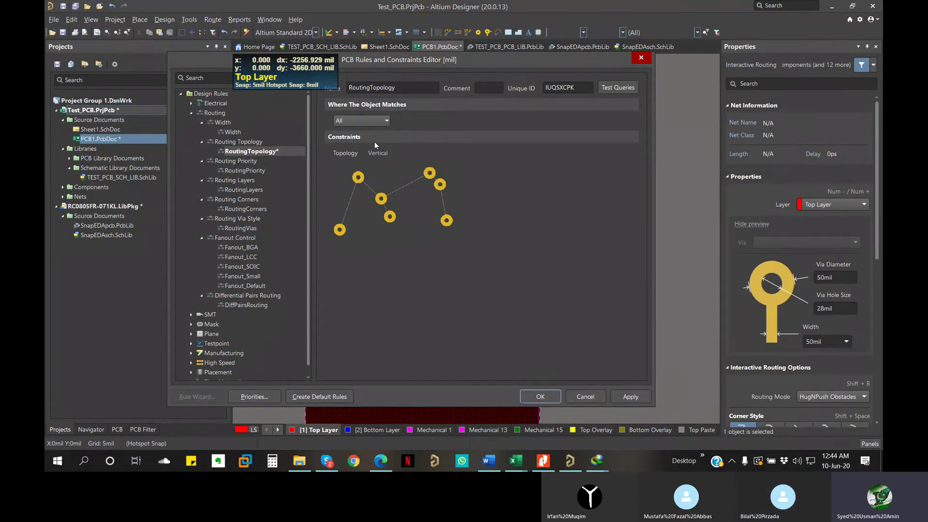
left_click(382, 154)
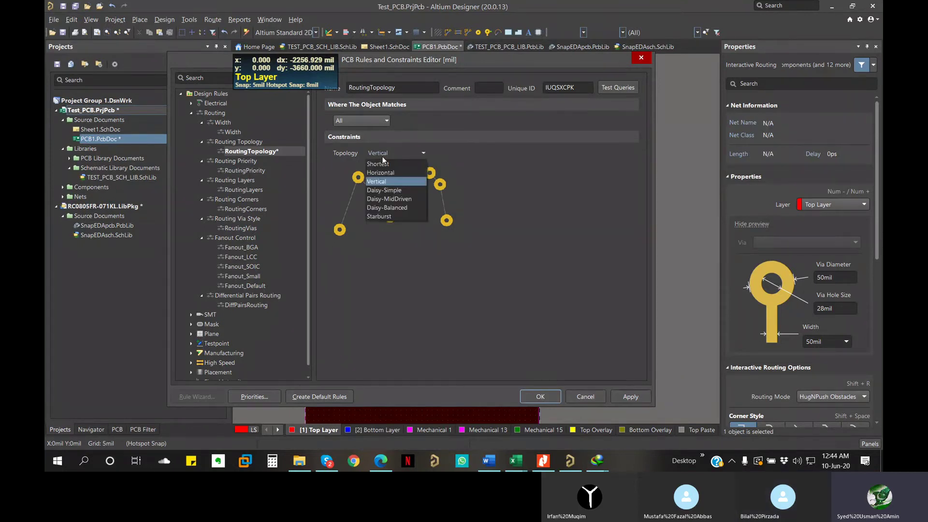
left_click(384, 190)
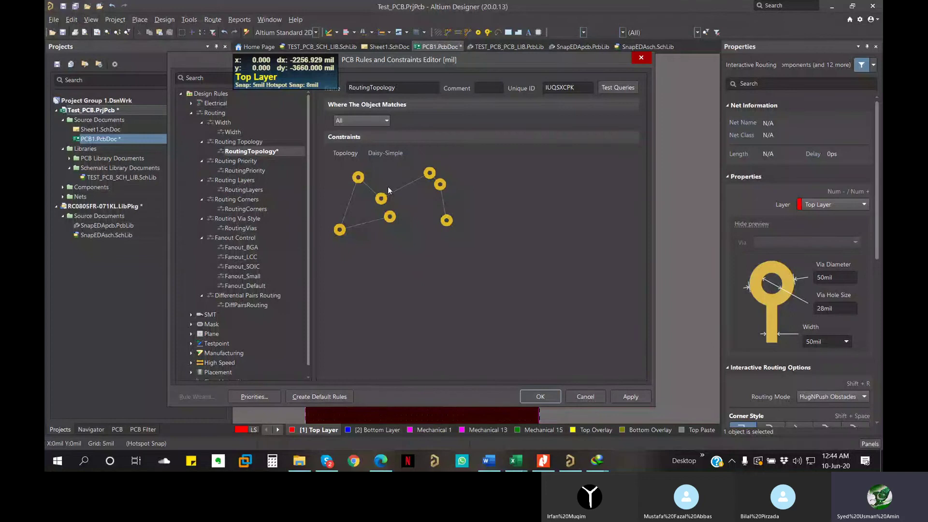
left_click(381, 153)
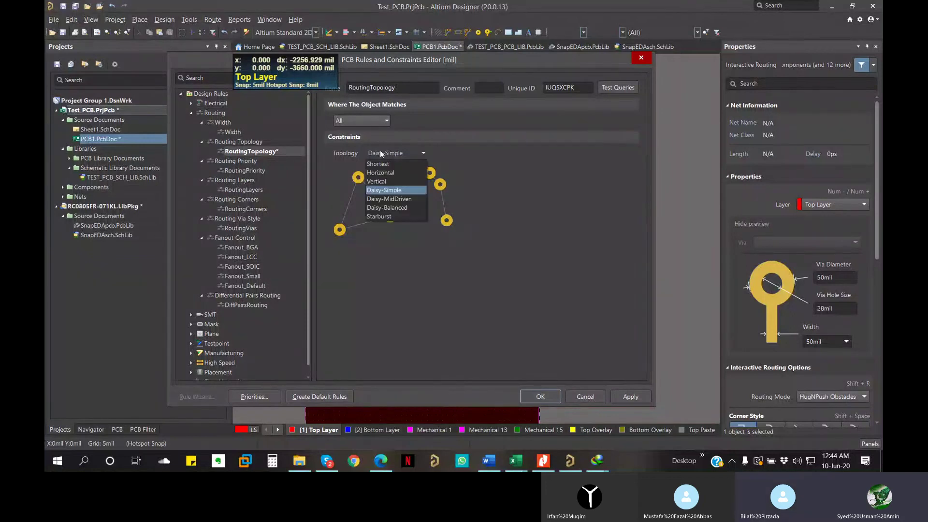
left_click(382, 164)
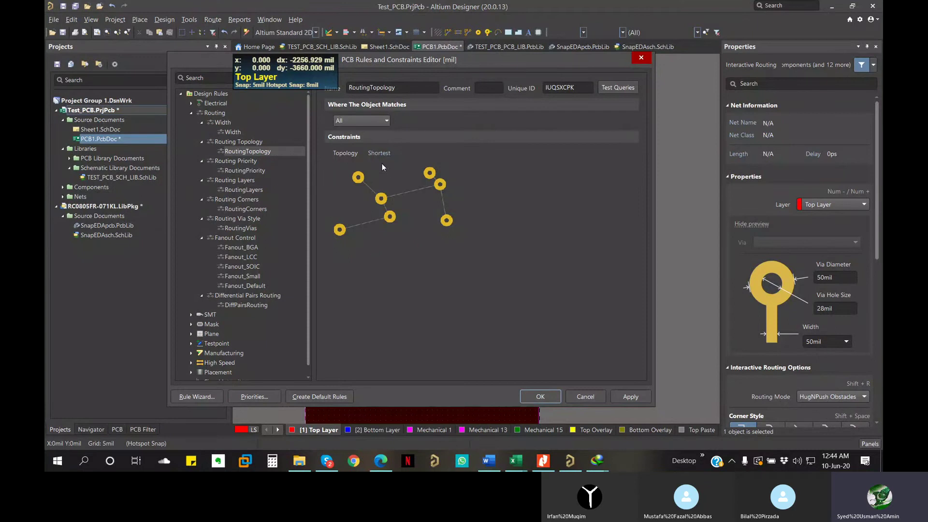
Review the RoutingPriority, RoutingLayers, RoutingCorners, RoutingVias and Fanout_LCC rules, ending on the via diameter and hole size constraints.
left_click(232, 173)
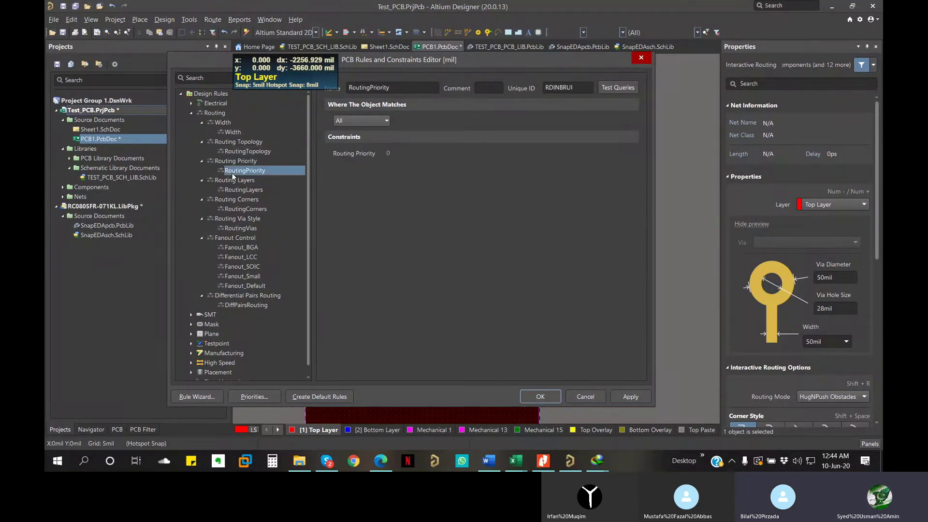
left_click(255, 191)
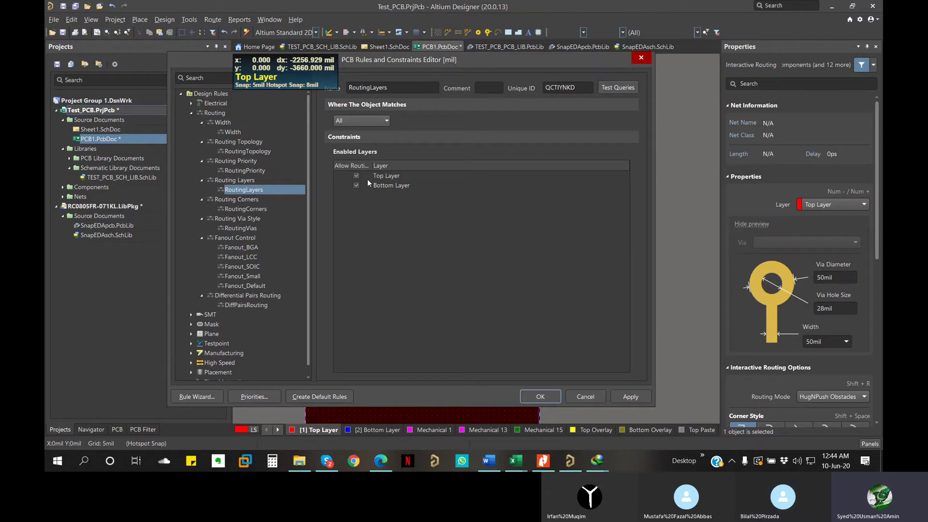
left_click(246, 210)
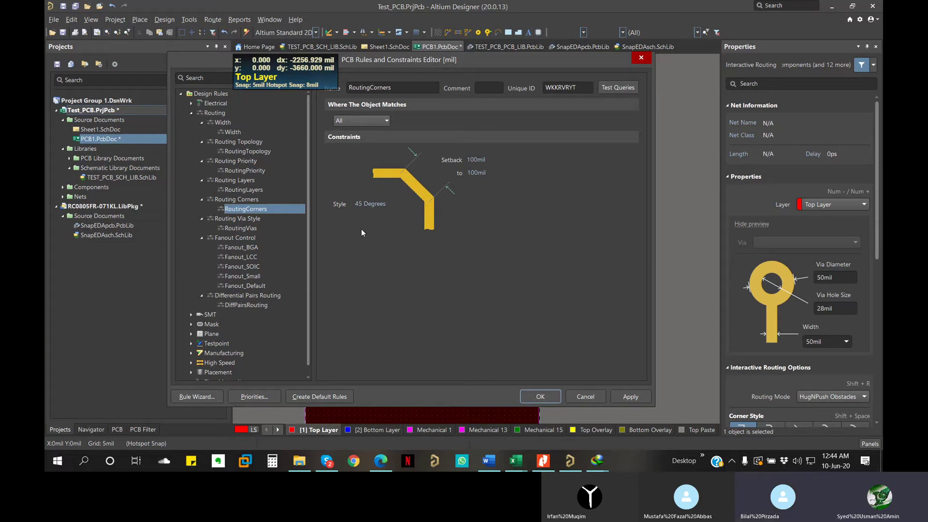
left_click(243, 229)
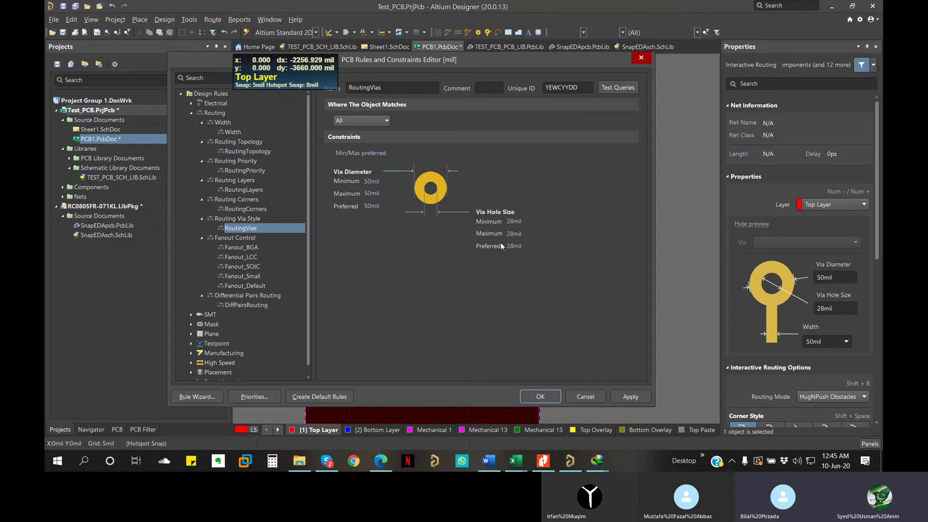
left_click(233, 256)
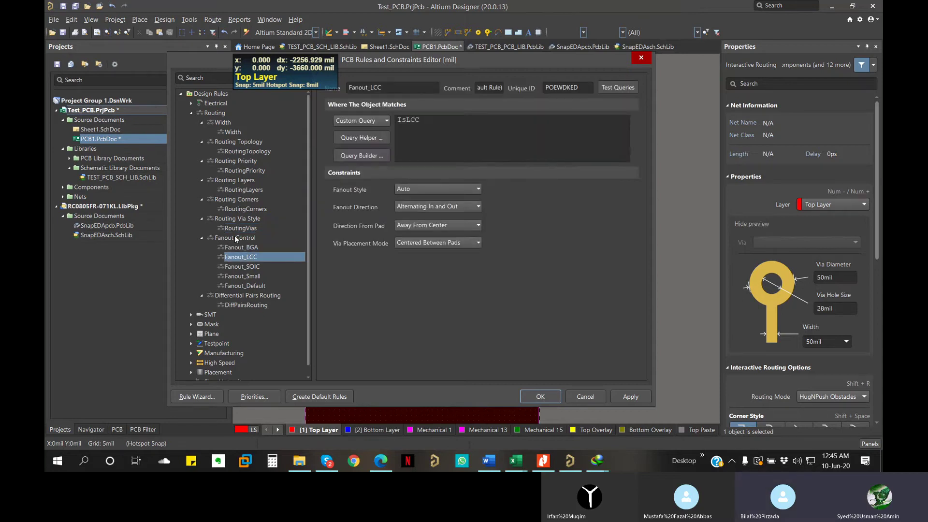
left_click(237, 229)
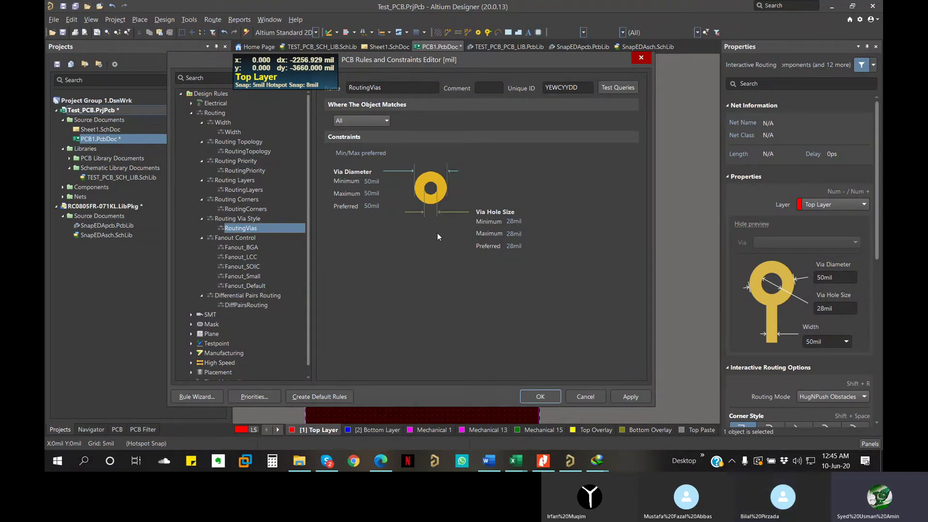
Examine the DiffPairsRouting rule's width and gap constraints, and close the rules editor accepting the design rules.
left_click(261, 305)
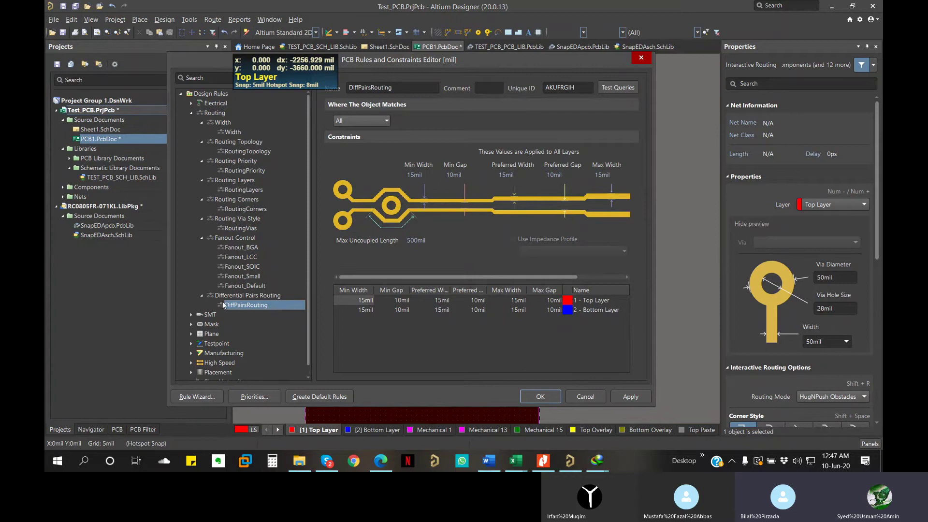
scroll(223, 306, "down", 1)
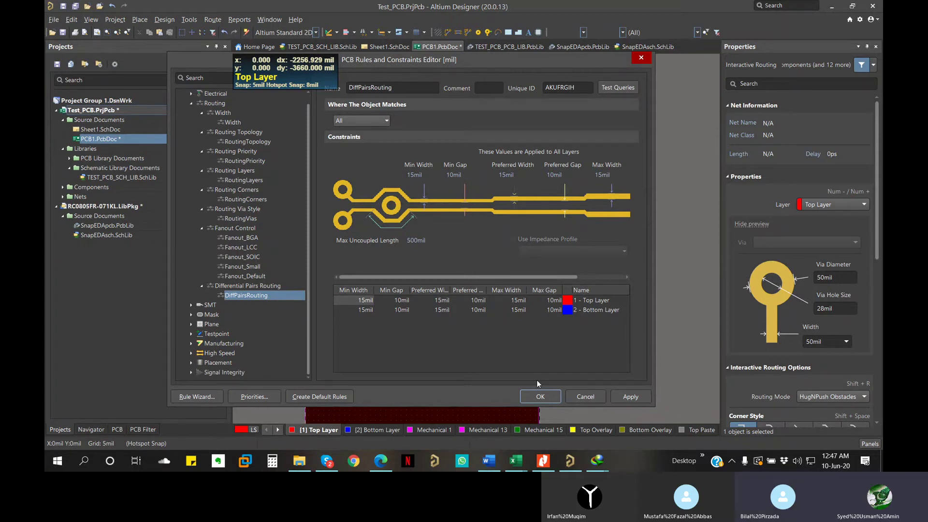
left_click(191, 103)
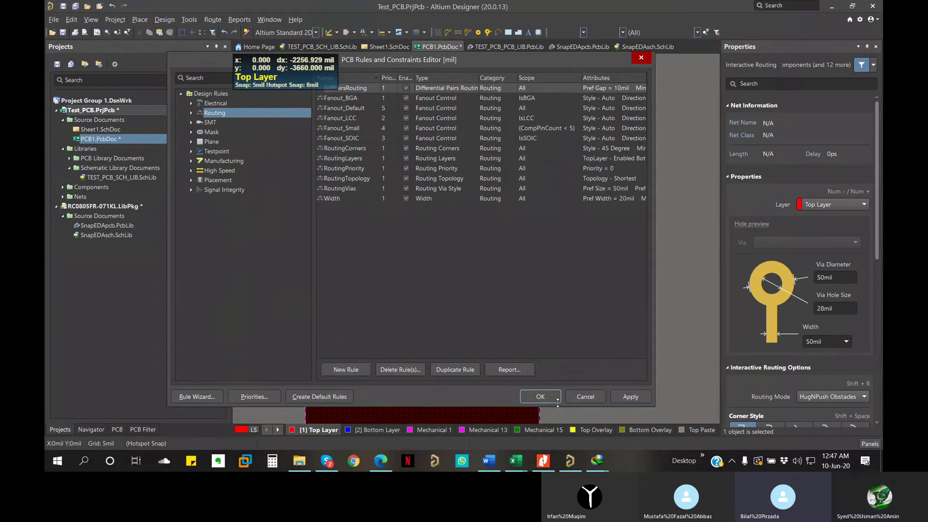
left_click(541, 396)
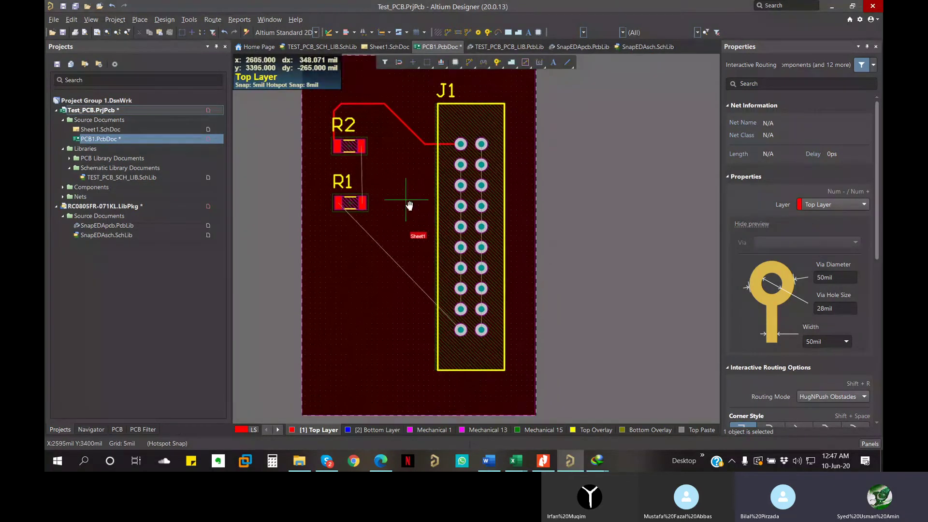
Check the width presets available for interactive routing and choose 50 mil as the track width.
right_click_drag(410, 206, 406, 227)
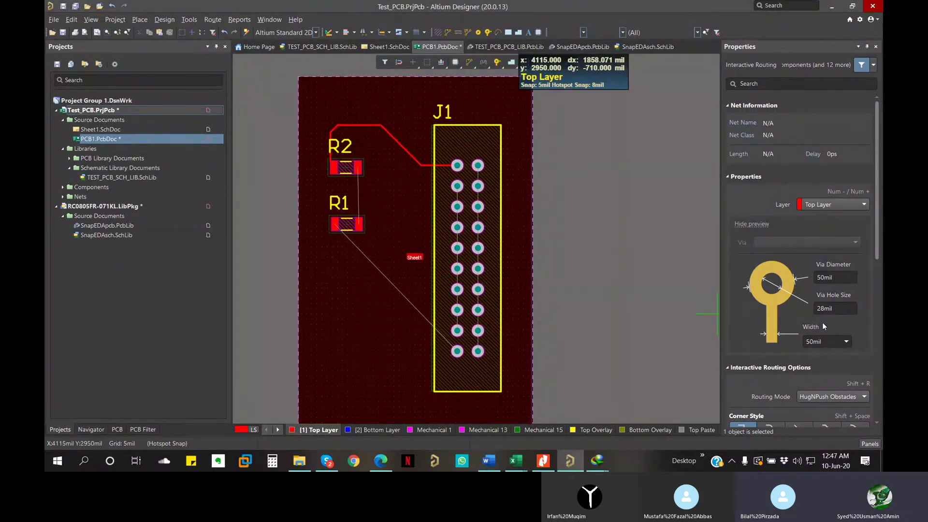
left_click(844, 342)
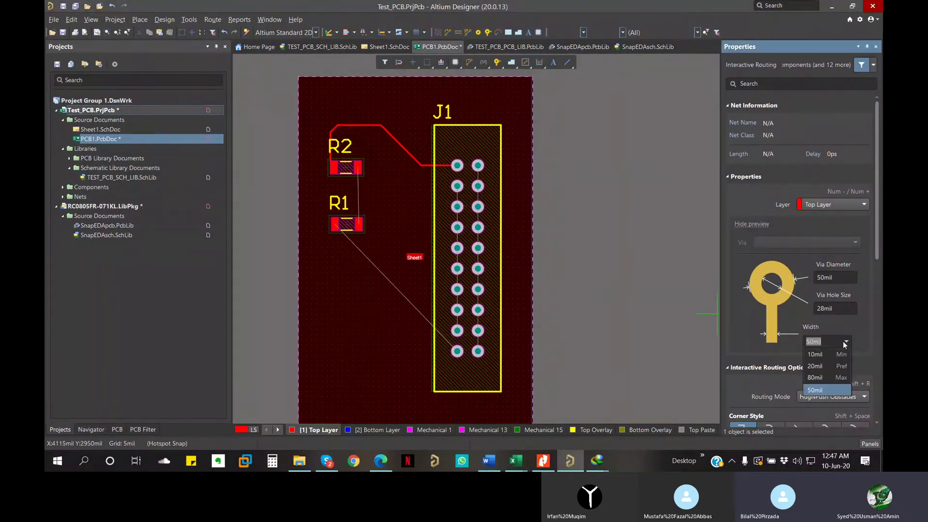
left_click(820, 390)
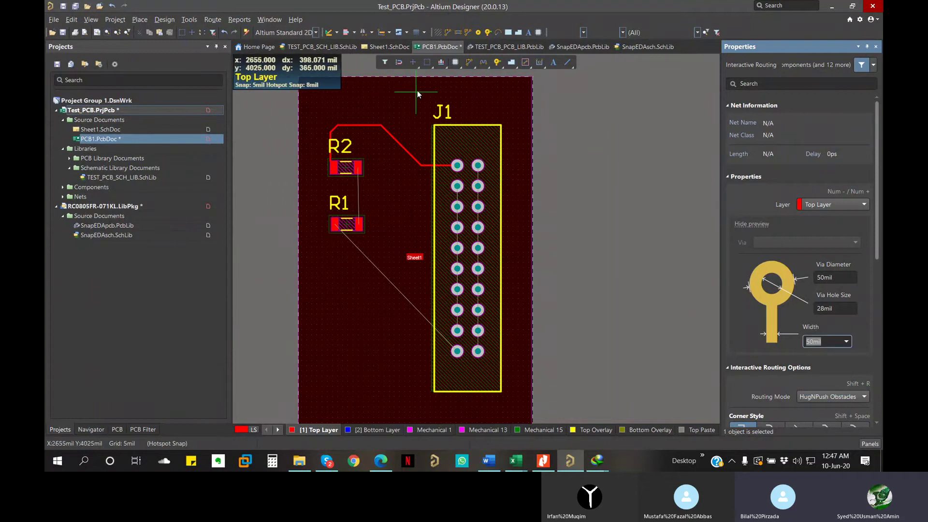
left_click(458, 165)
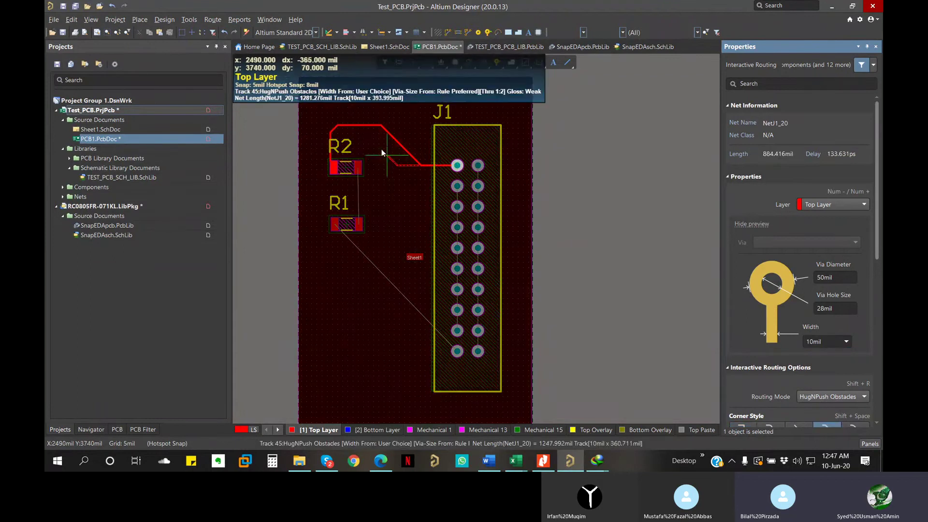
right_click(419, 165)
right_click(420, 164)
Delete the thin existing track segments between R2's left pad and J1's upper-left pad.
left_click(429, 165)
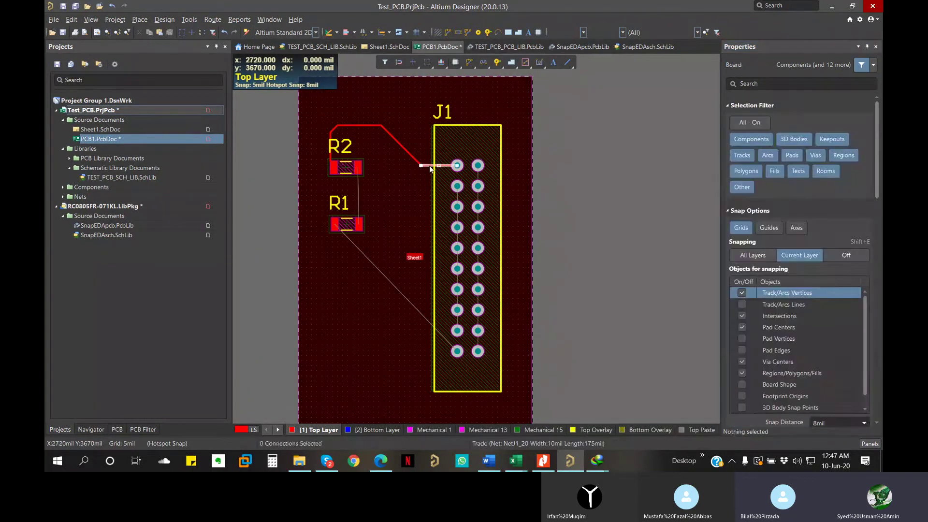
key("Delete")
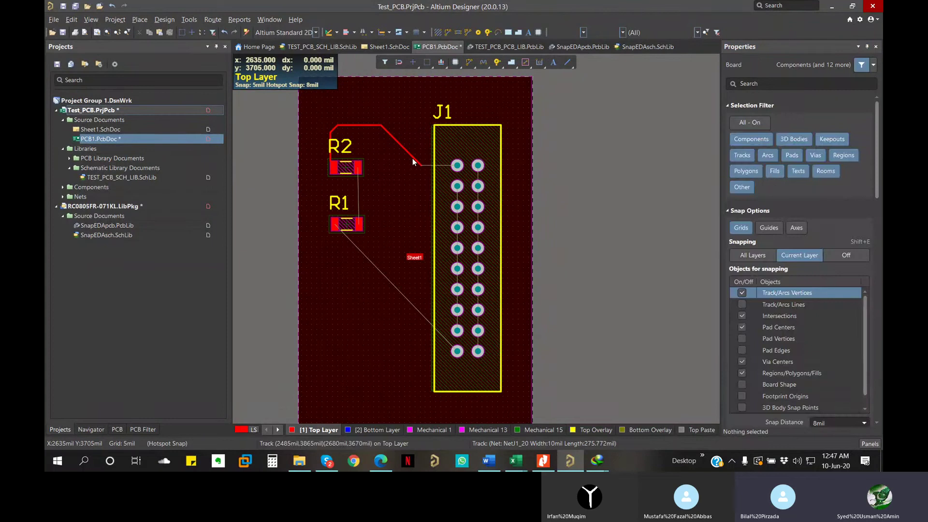
left_click(413, 158)
key("Delete")
key("Delete")
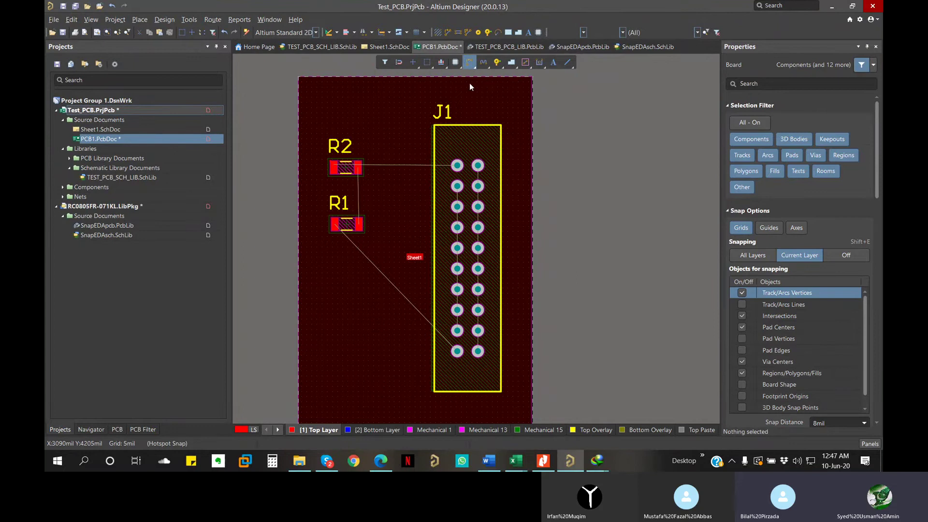
Try the 80 mil width preset for interactive routing, and set the track width to 50 mil.
left_click(842, 343)
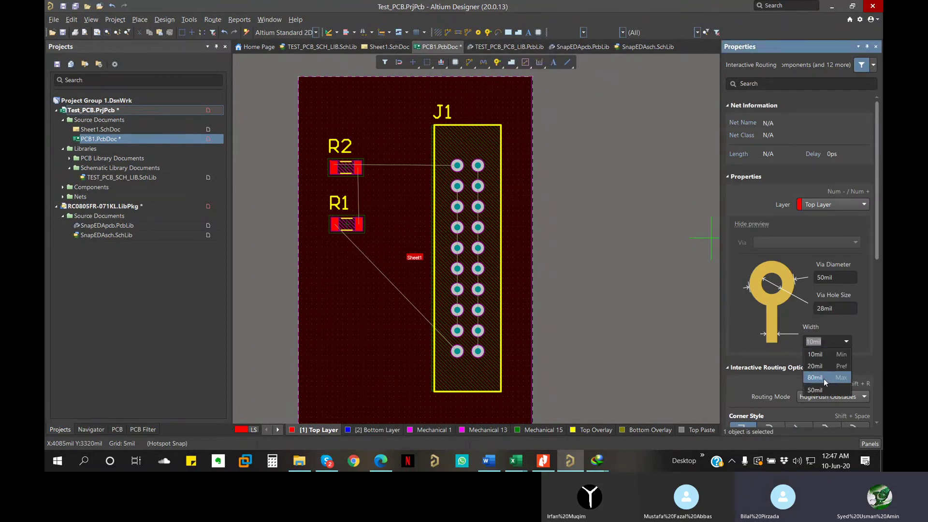
left_click(824, 378)
left_click(849, 343)
left_click(828, 392)
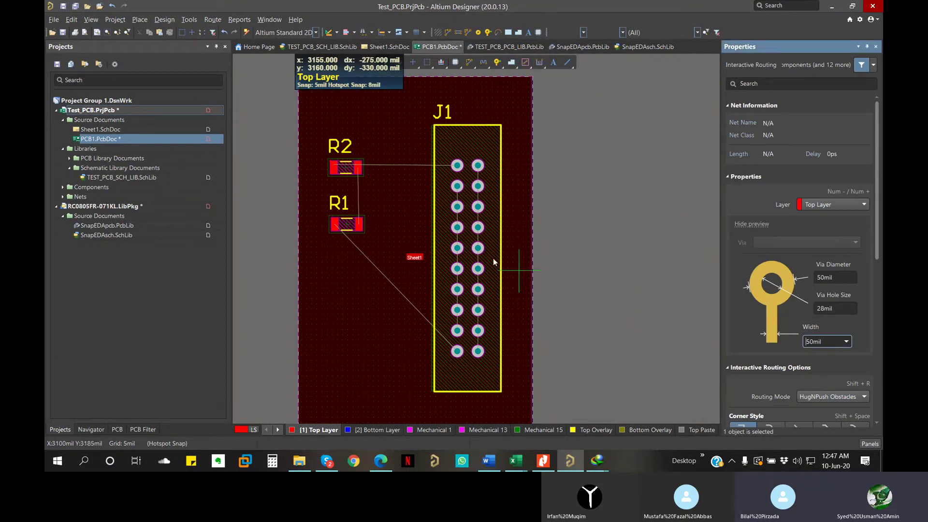
Route a 50 mil top-layer track from J1's upper-left pad around to R2's left pad.
left_click(457, 166)
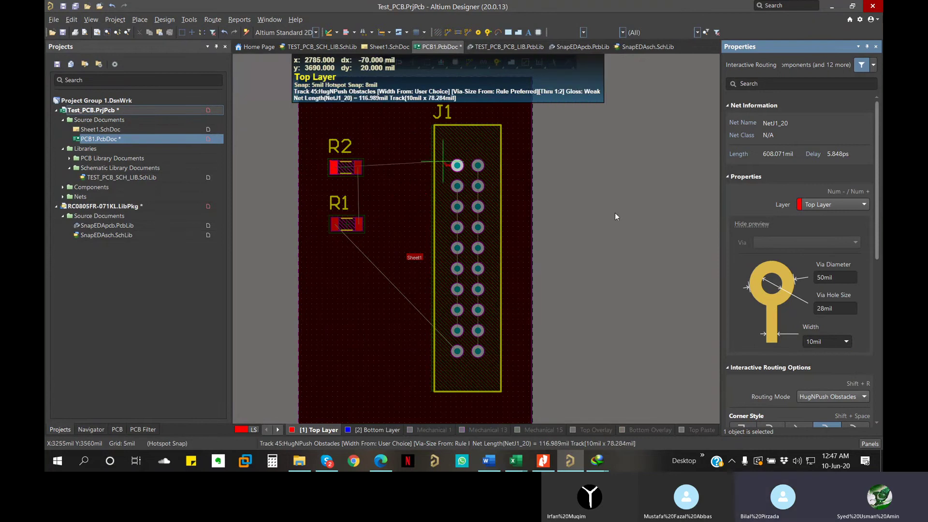
left_click(829, 342)
left_click(823, 391)
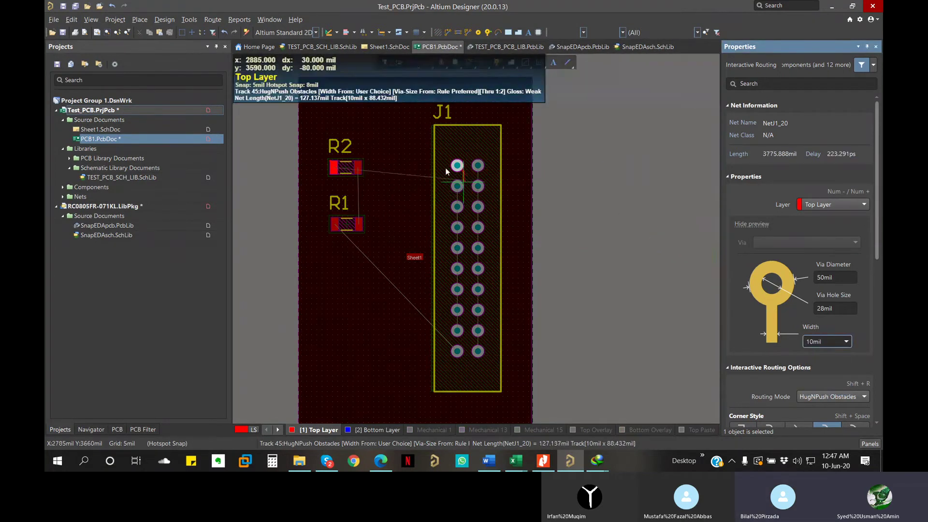
double_click(829, 343)
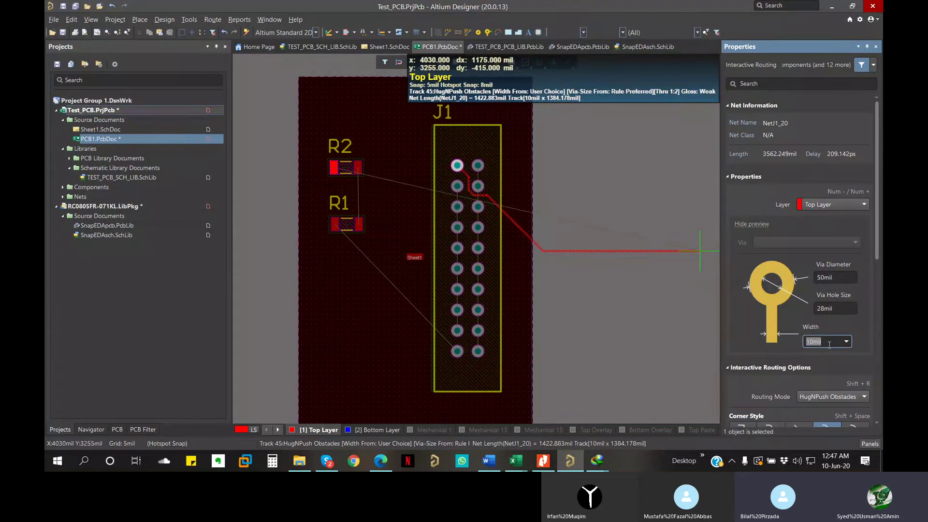
type("50")
key("Return")
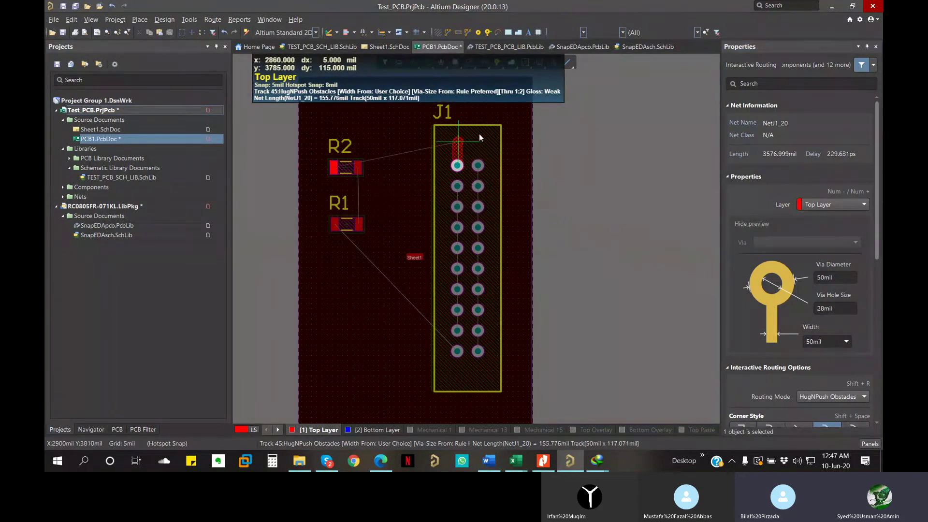
left_click(333, 134)
left_click(333, 170)
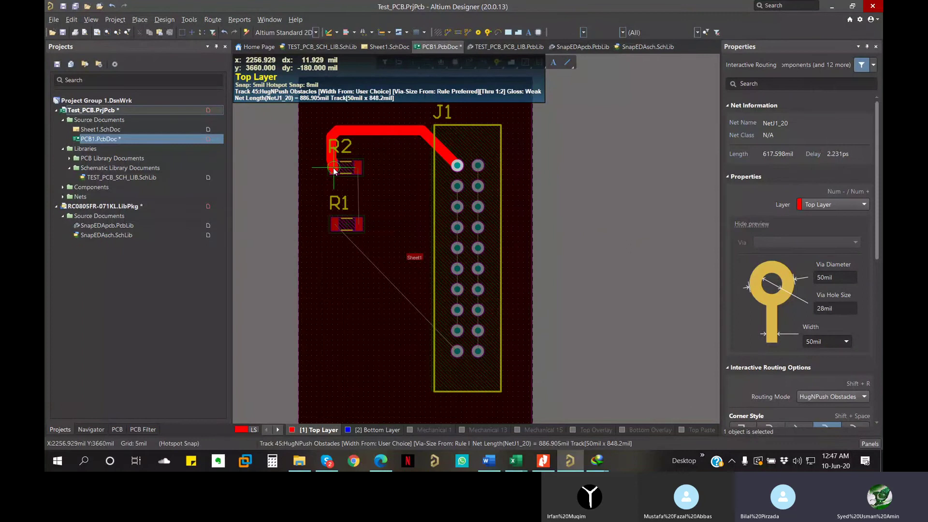
Route 50 mil tracks down J1's two pad columns, joining the VDD5V pads and the GND pads.
left_click(458, 187)
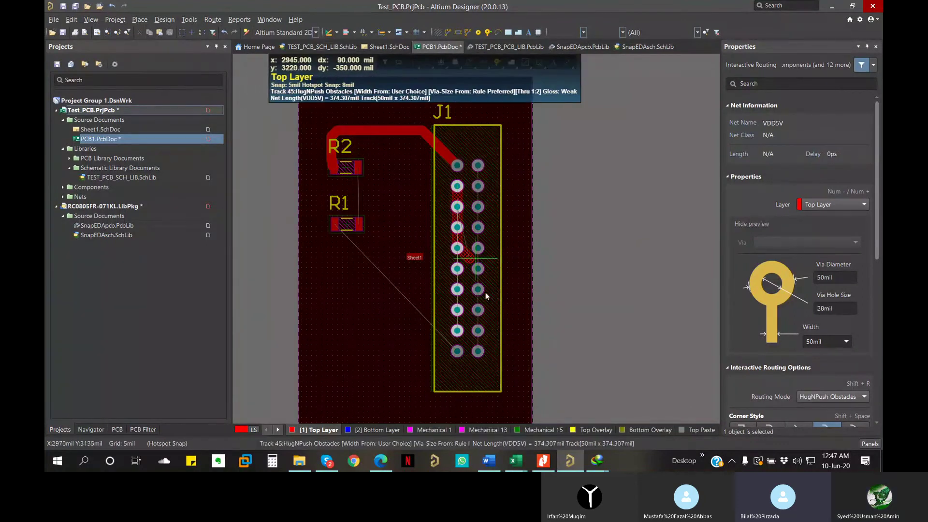
left_click(458, 331)
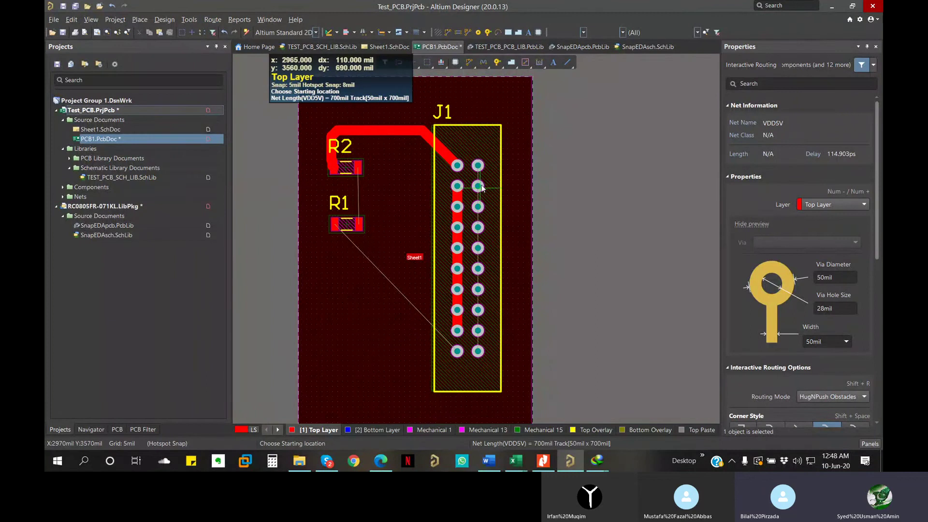
left_click(478, 166)
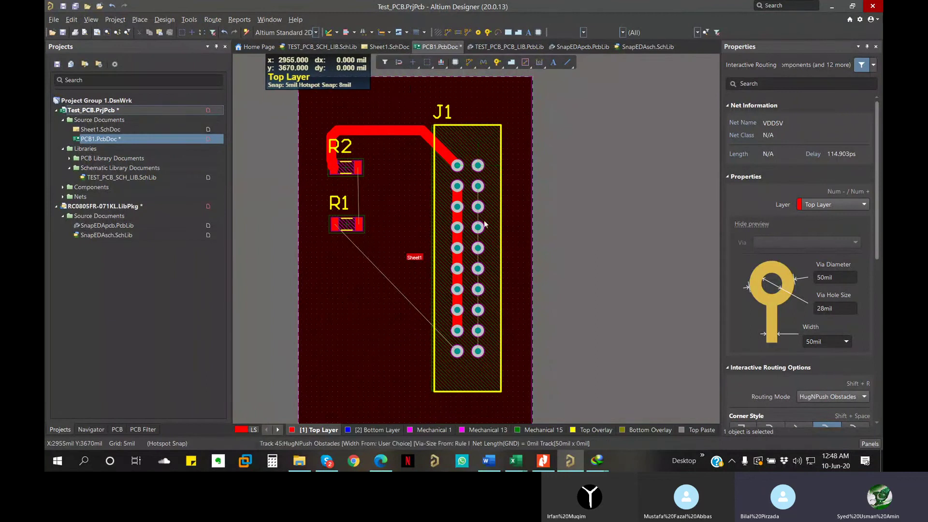
left_click(478, 352)
Route 50 mil tracks from J1's lower-left pad to R1's left pad and between the right pads of R1 and R2.
left_click(457, 352)
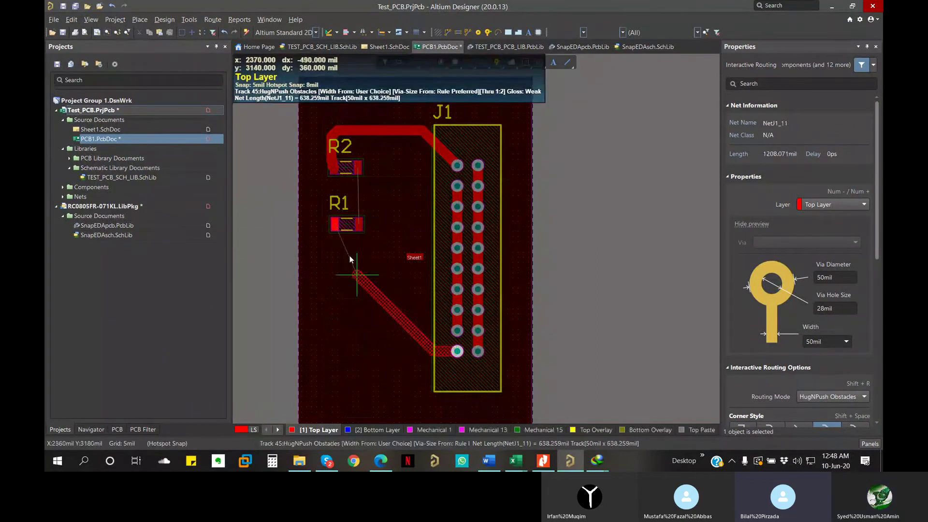
left_click(331, 223)
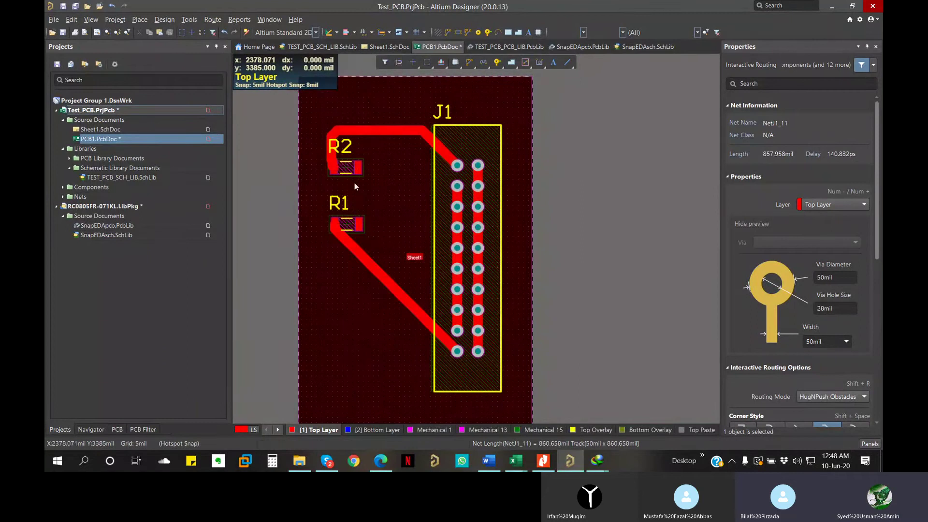
left_click(359, 224)
left_click(358, 167)
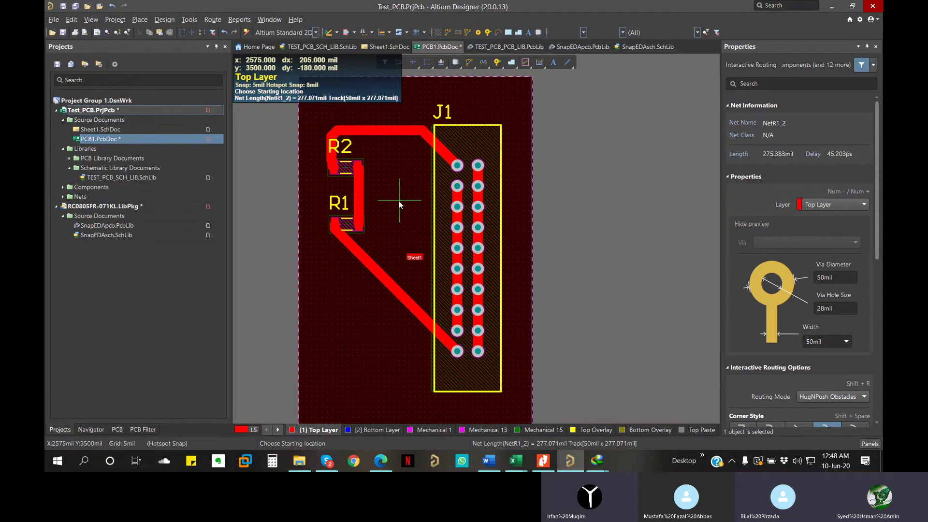
left_click(844, 343)
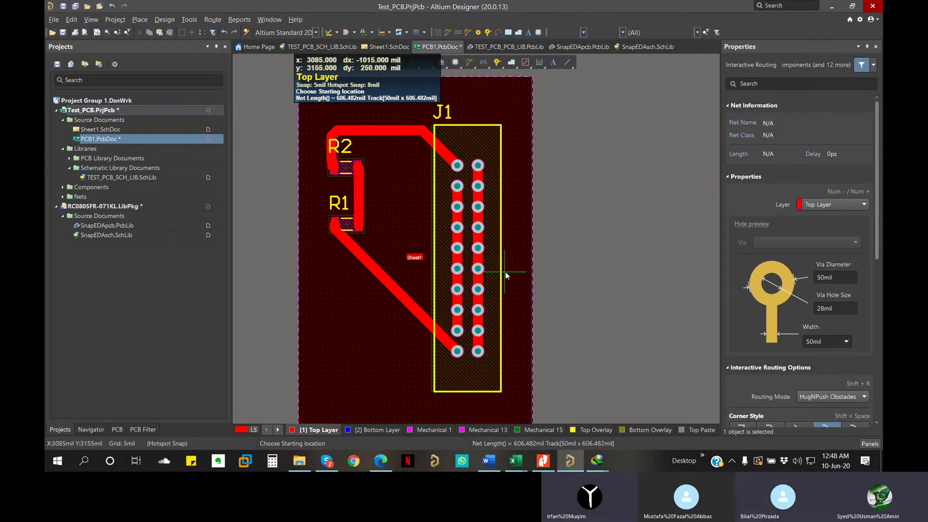
right_click_drag(413, 257, 422, 239)
scroll(422, 239, "down", 1, "ctrl")
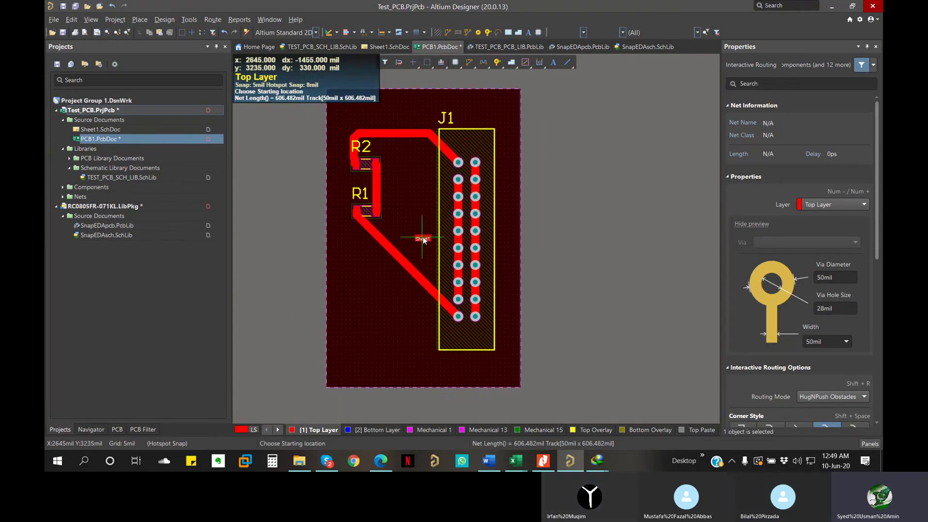
scroll(401, 227, "down", 1, "ctrl")
right_click_drag(407, 245, 422, 239)
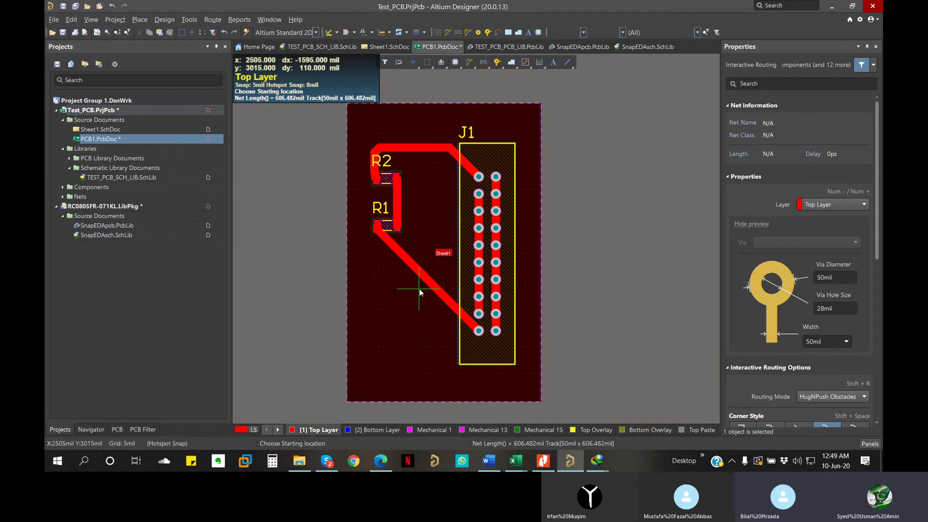
key("ctrl+s")
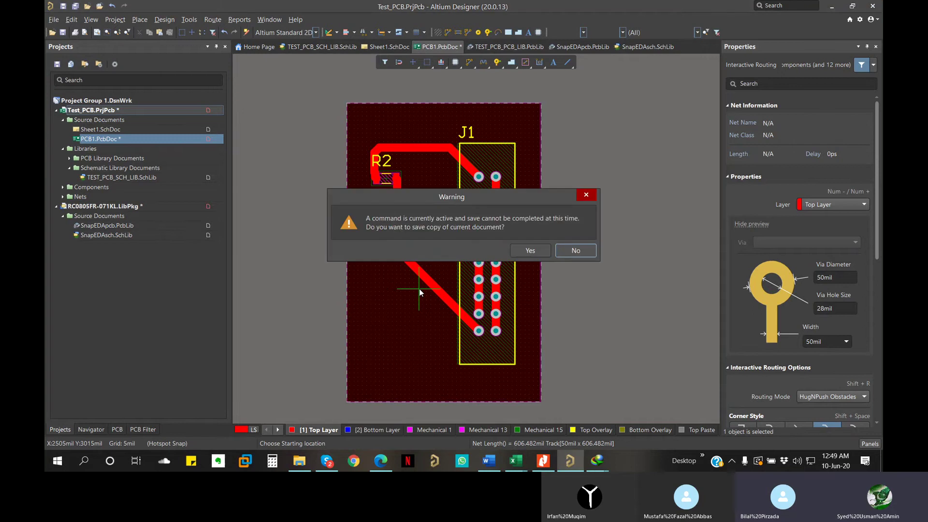
left_click(531, 251)
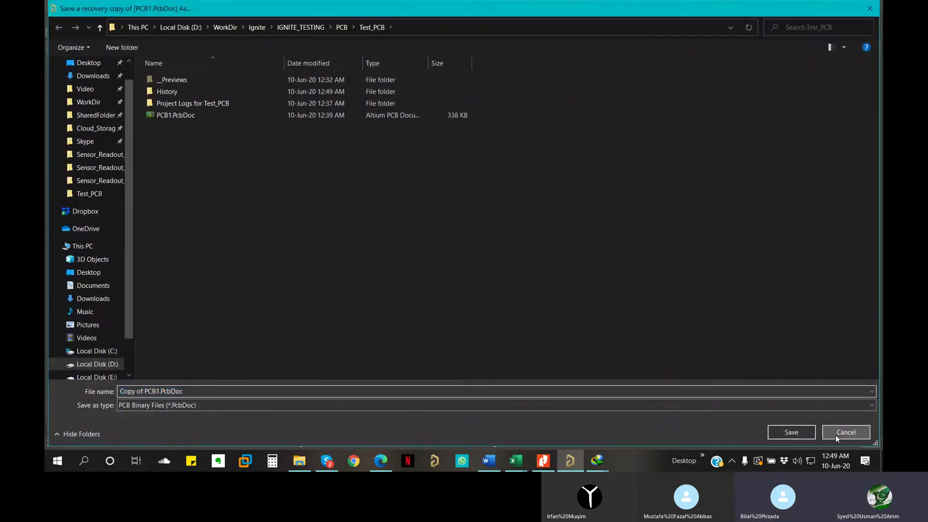
left_click(836, 435)
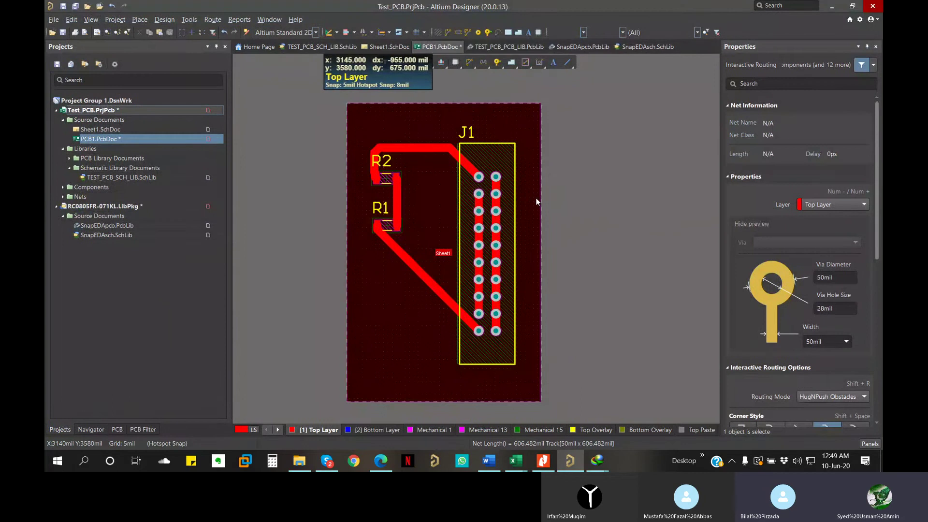
Exit interactive routing, and save PCB1.PcbDoc and the Test_PCB.PrjPcb project.
key("Escape")
key("ctrl+s")
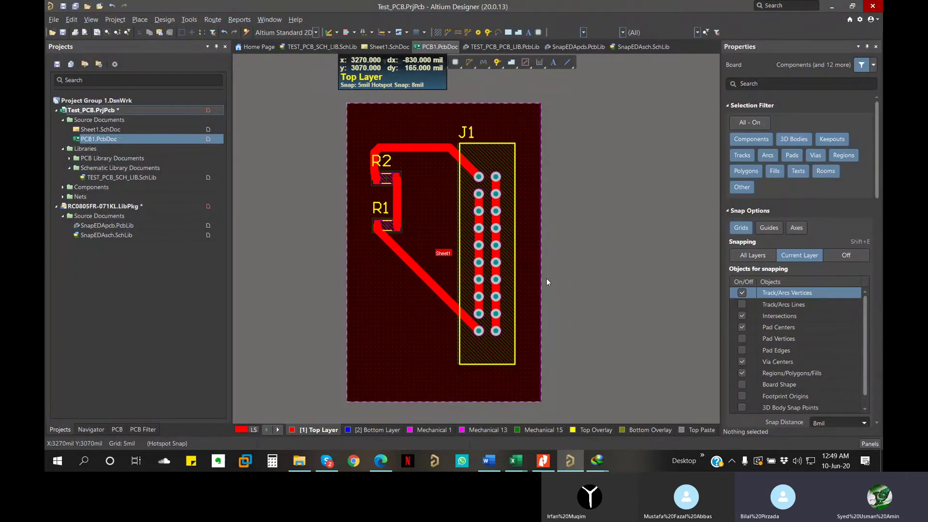
right_click(178, 111)
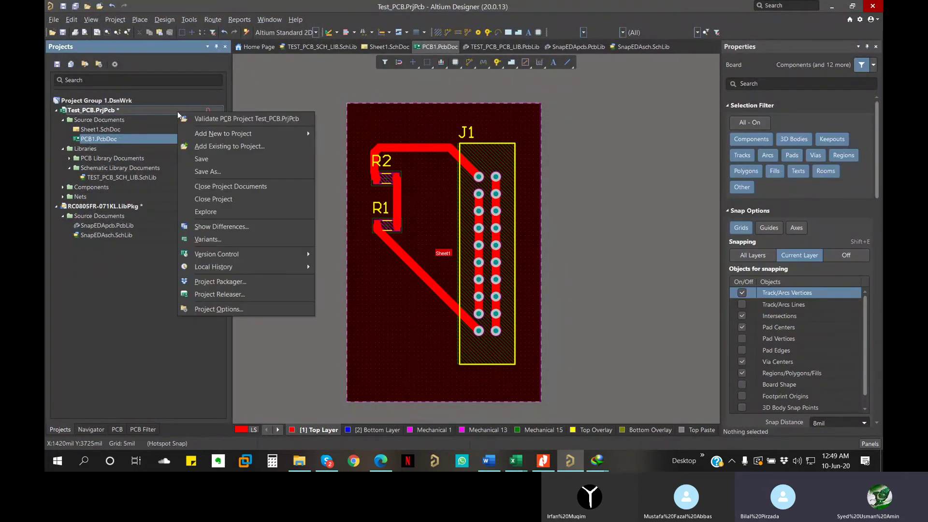
left_click(216, 161)
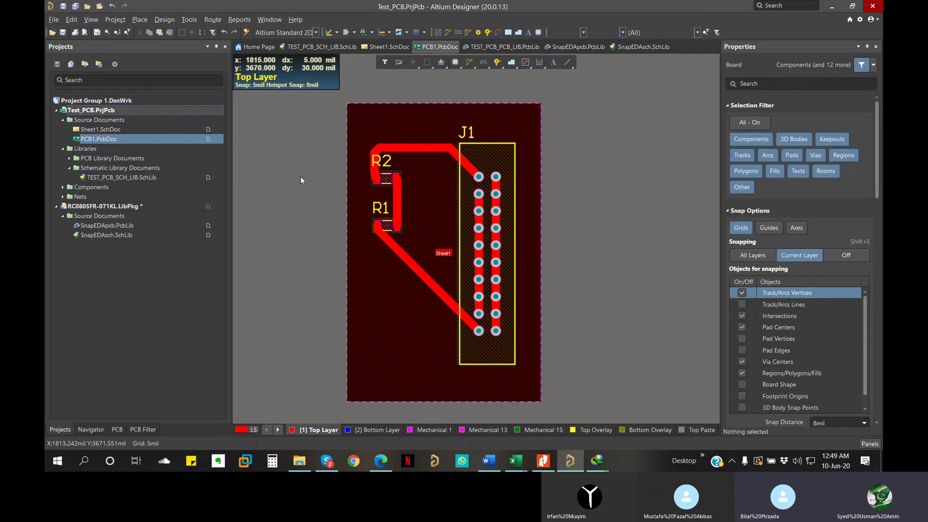
Close the open documents of the RC0805FR-071KL.LibPkg library package.
right_click(115, 206)
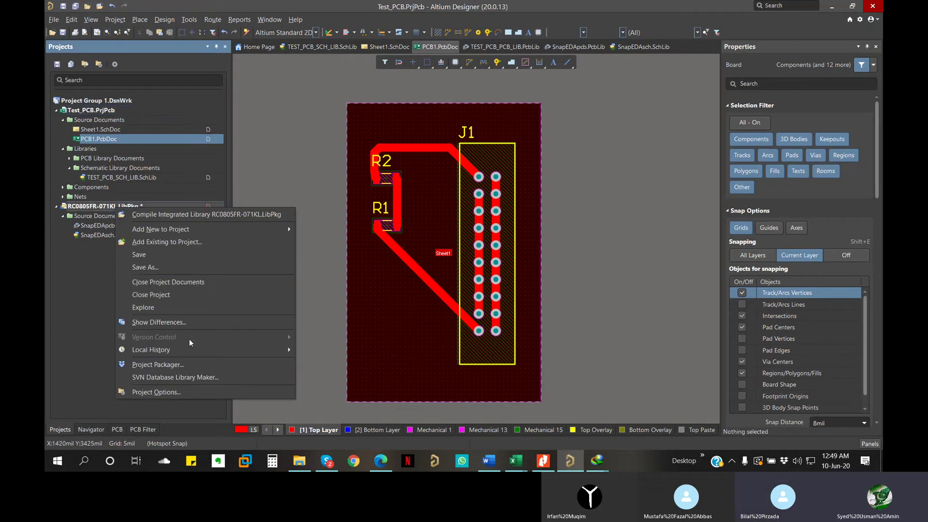
left_click(185, 282)
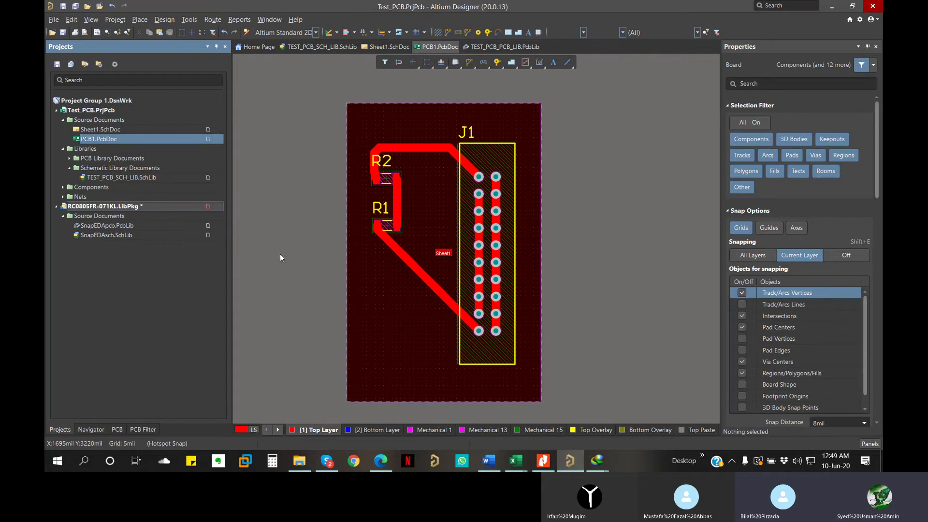
left_click(293, 247)
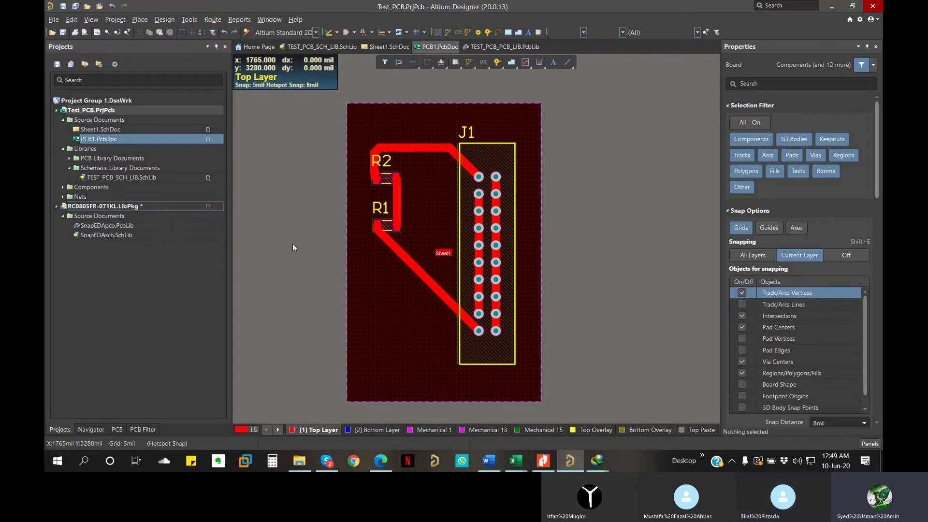
Show the board in 3D layout mode and examine J1, R1, R2 and the routed tracks from several angles.
left_click(91, 20)
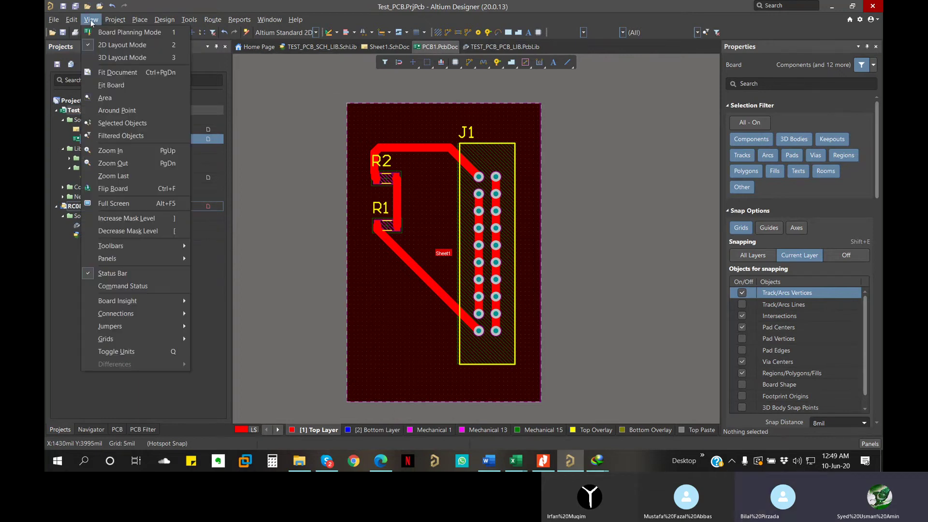
left_click(105, 57)
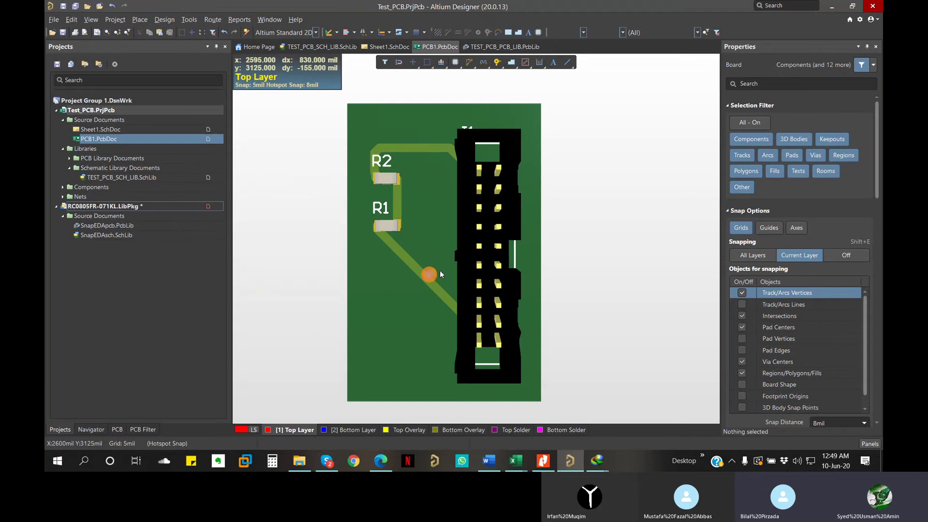
scroll(441, 262, "up", 2, "ctrl")
scroll(441, 263, "down", 1, "ctrl")
right_click_drag(536, 271, 572, 255)
scroll(487, 216, "down", 3, "ctrl")
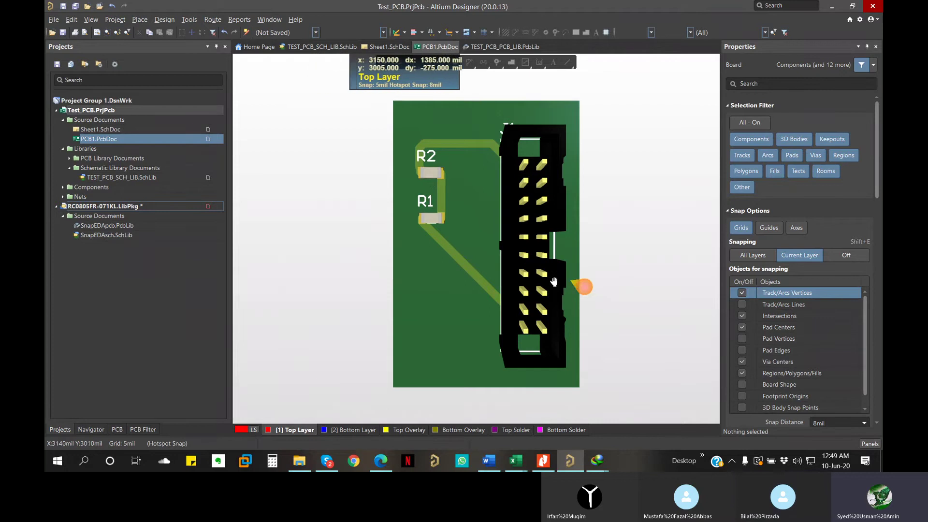
right_click_drag(554, 282, 395, 277)
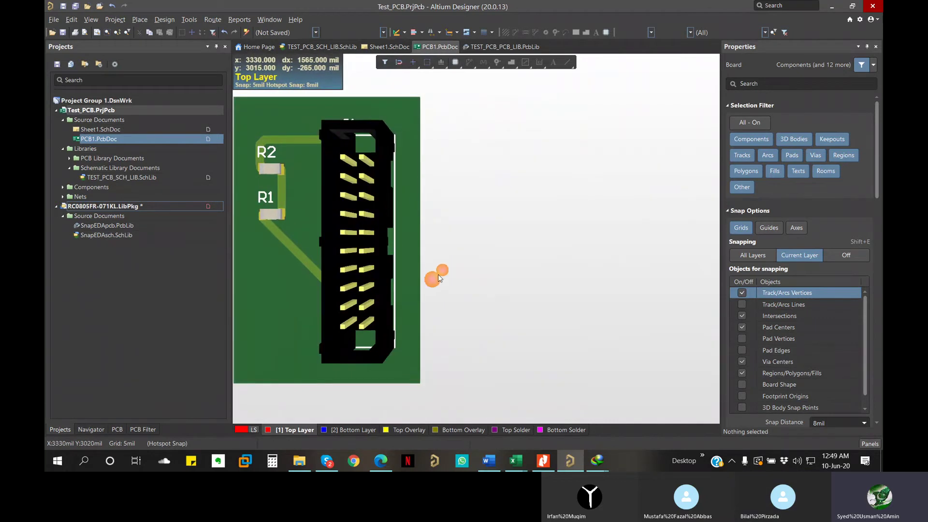
mouse_move(405, 136)
right_mouse_down("shift")
mouse_move(412, 130)
mouse_move(404, 131)
right_mouse_up("shift")
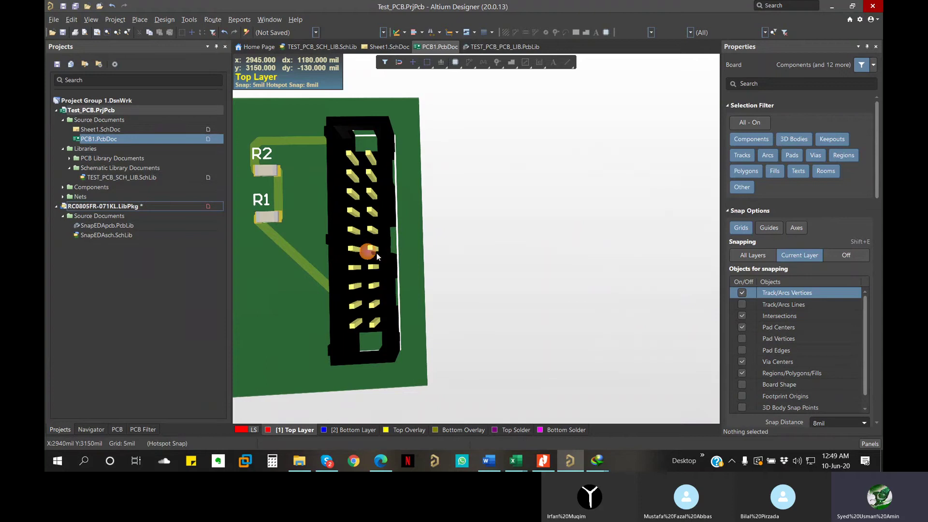
mouse_move(378, 256)
right_mouse_down("shift")
mouse_move(479, 231)
mouse_move(473, 266)
right_mouse_up("shift")
scroll(473, 266, "up", 4, "ctrl")
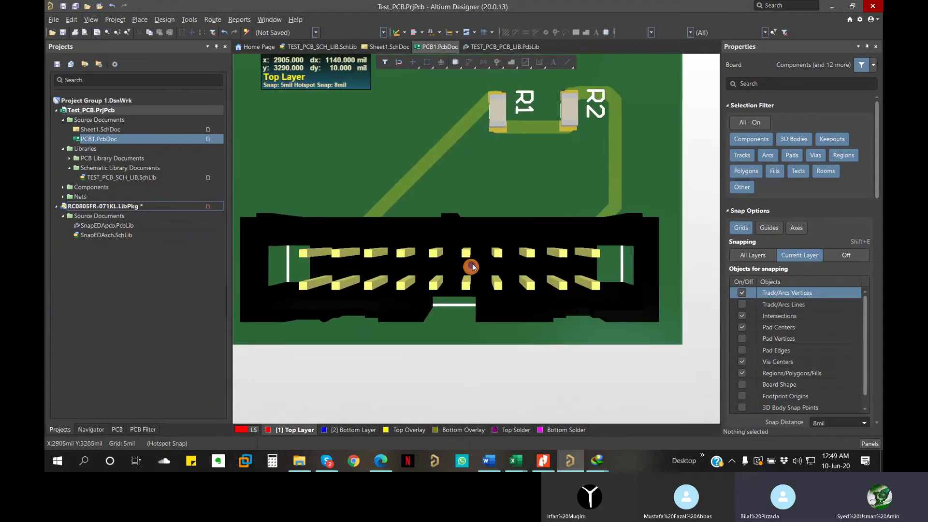
Examine J1's pins in 3D from a low angle, and reset the board to its unrotated top view.
scroll(473, 266, "down", 5, "ctrl")
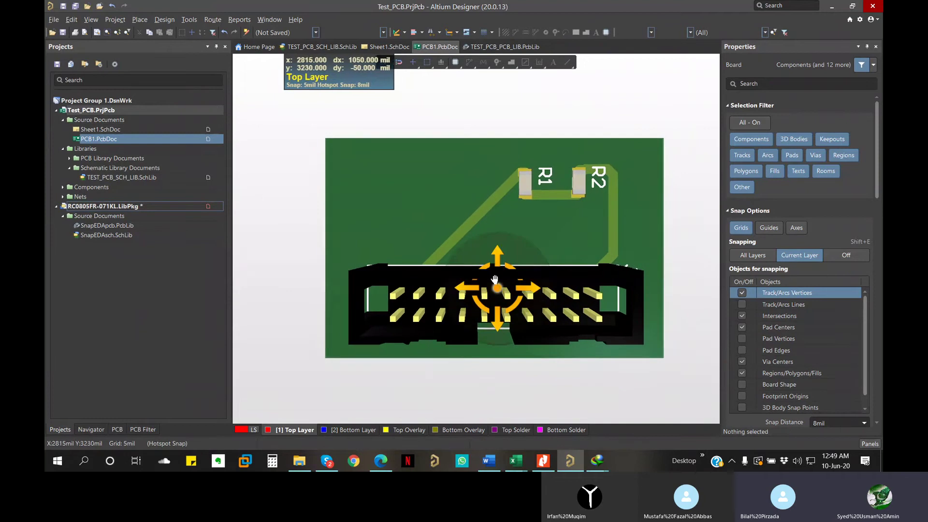
right_click_drag(495, 279, 490, 171, "shift")
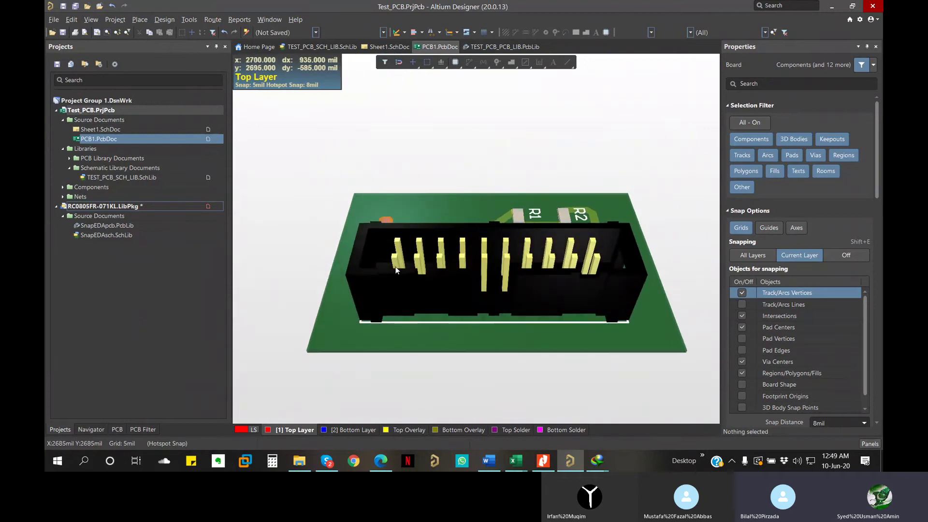
right_click_drag(452, 261, 469, 300, "shift")
key("0")
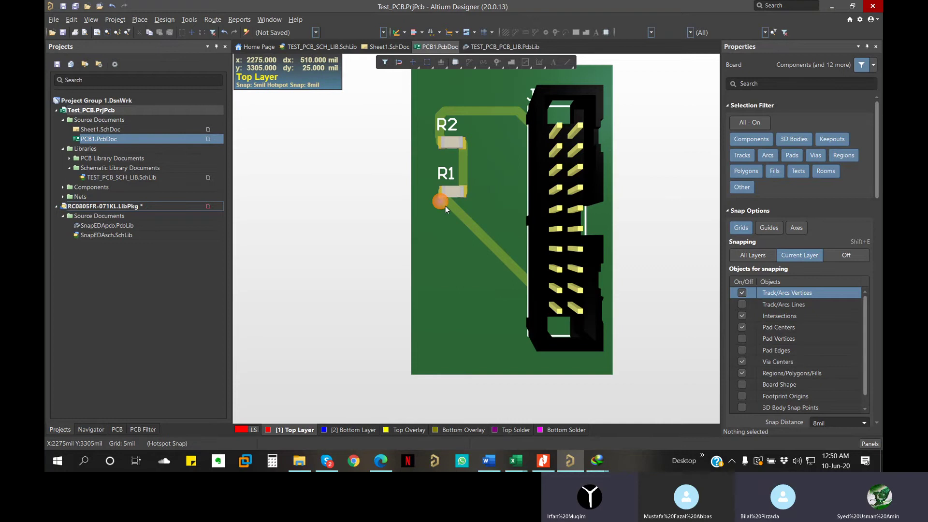
right_click_drag(463, 208, 435, 234)
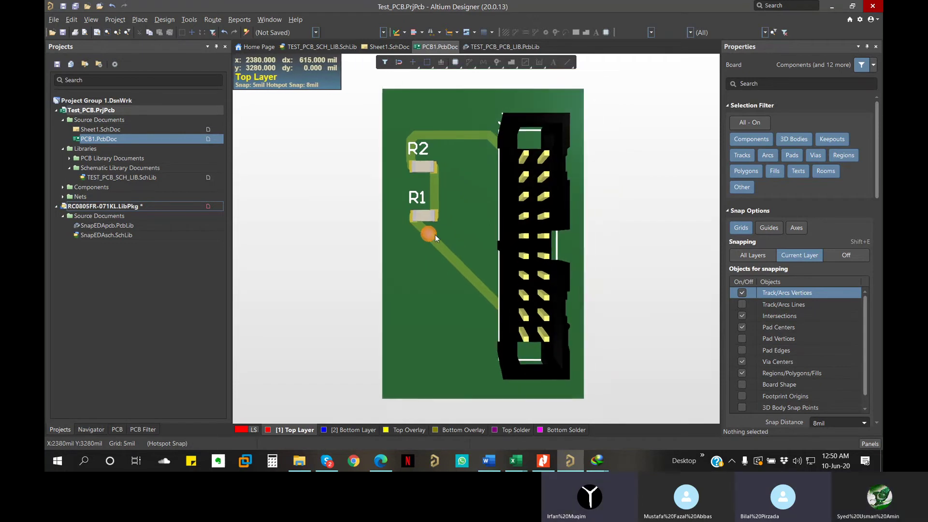
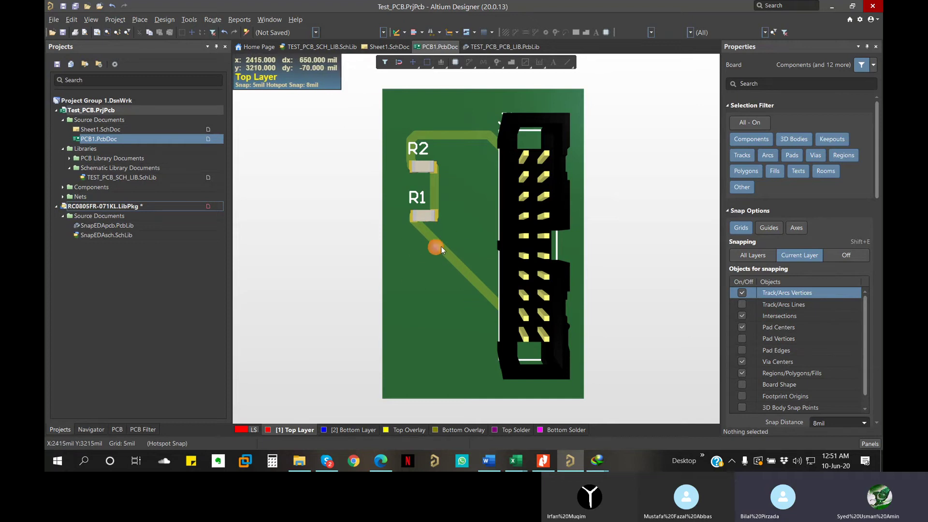
Switch to 2D layout, start a polygon pour on the Top Layer and place its first vertices at the board's two upper corners.
key("2")
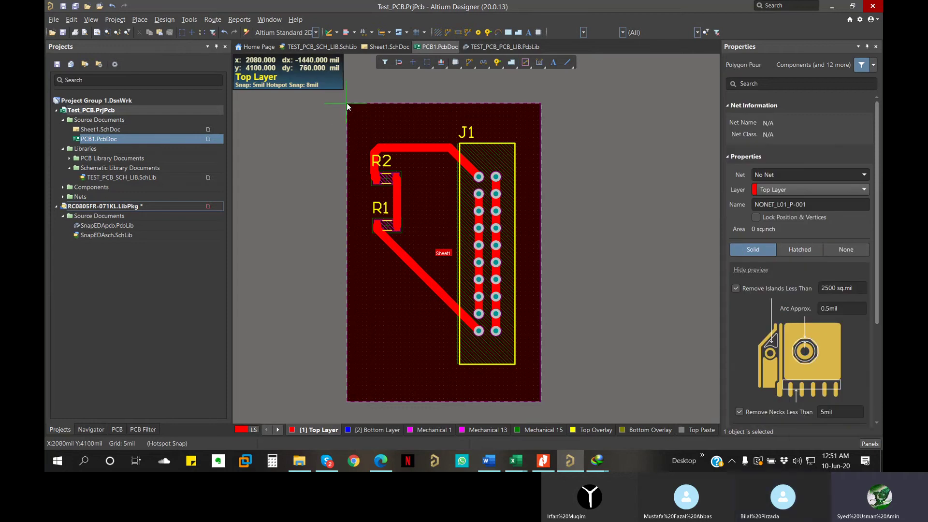
scroll(347, 103, "up", 5, "ctrl")
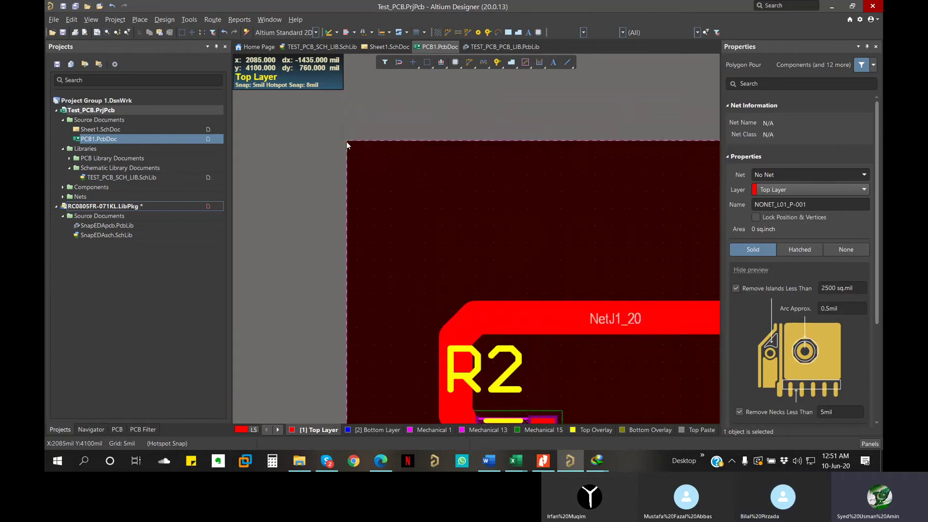
left_click(346, 141)
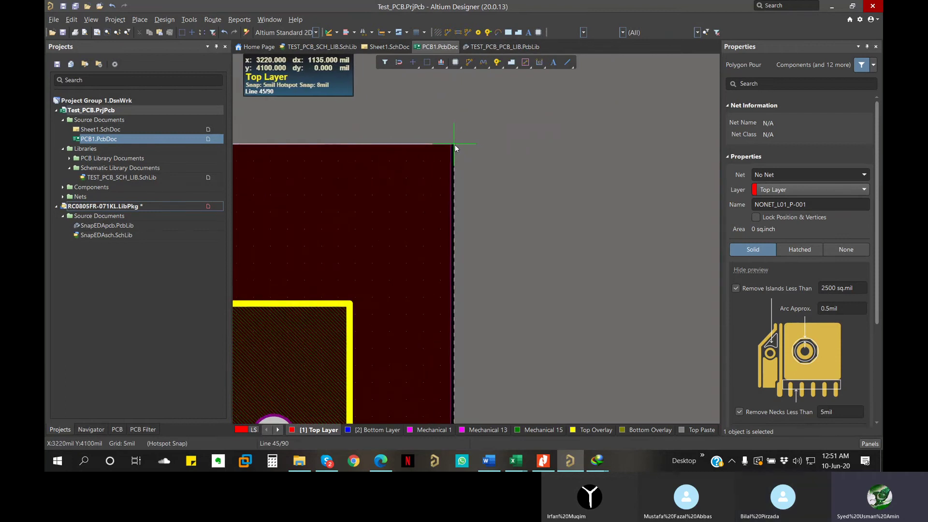
left_click(454, 144)
Place the remaining pour vertices at the board's lower corners, finish the outline along the board edge, and deselect the polygon.
scroll(452, 213, "down", 5, "ctrl")
key("space")
scroll(454, 254, "up", 8, "ctrl")
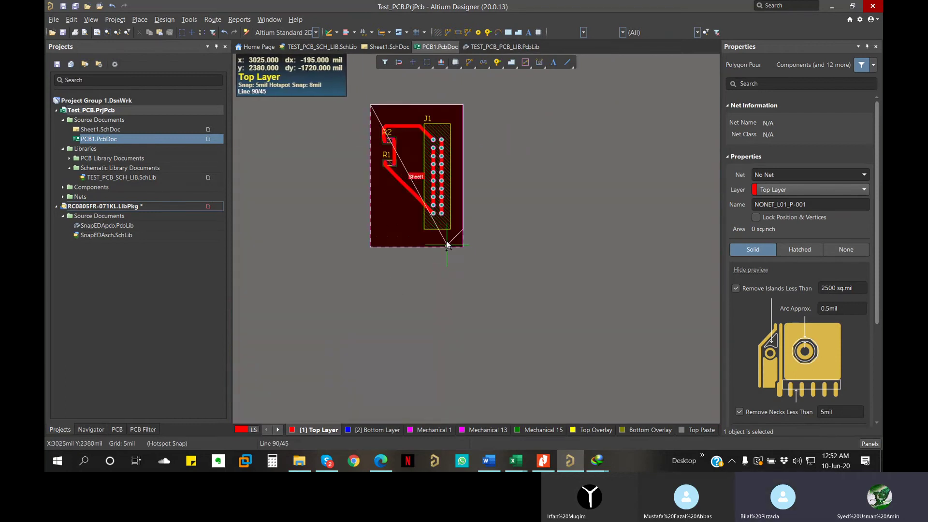
left_click(675, 303)
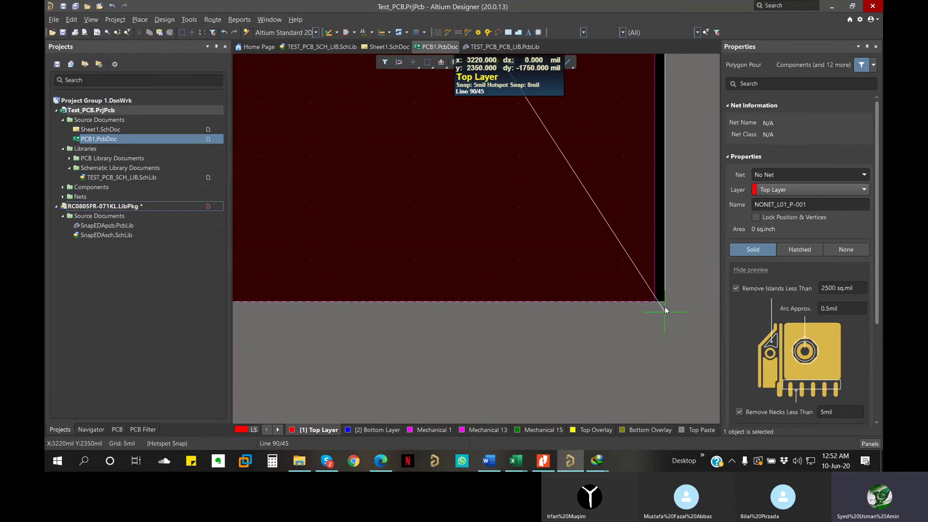
key("space")
scroll(561, 289, "down", 2, "ctrl")
right_click_drag(273, 286, 534, 273)
left_click(387, 281)
key("space")
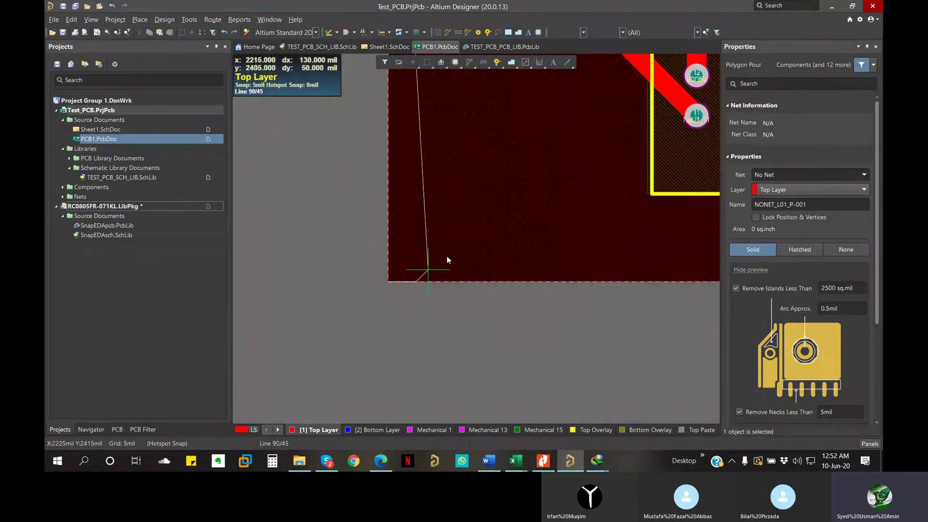
right_click(384, 233)
right_click_drag(672, 97, 472, 205)
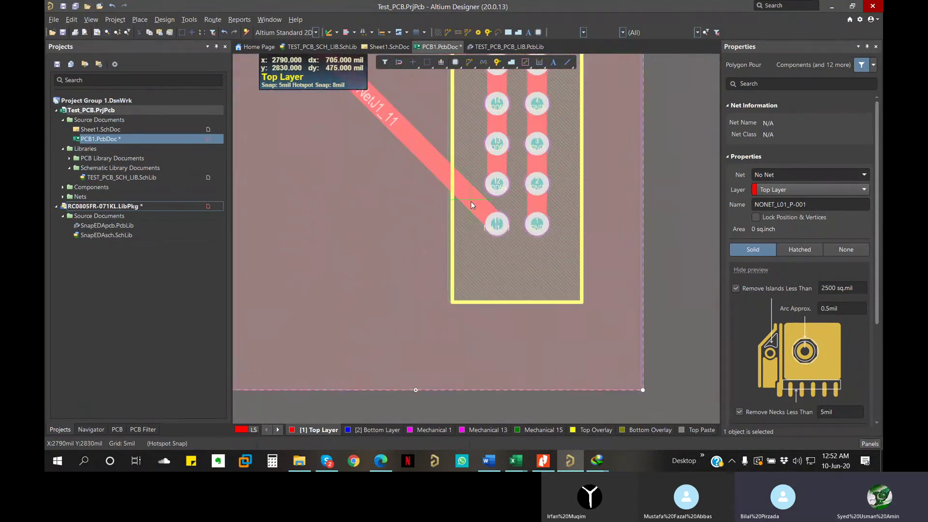
scroll(472, 205, "down", 3, "ctrl")
right_click_drag(550, 215, 527, 243)
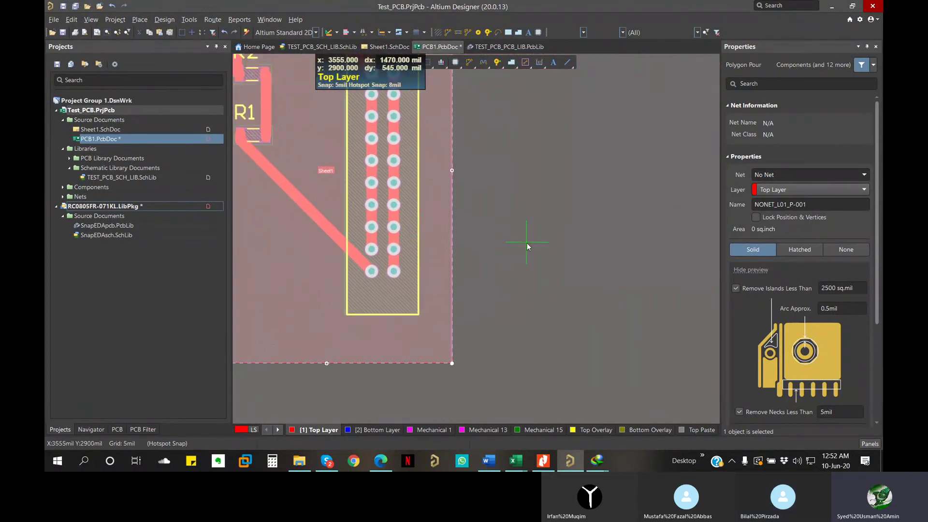
left_click(527, 242)
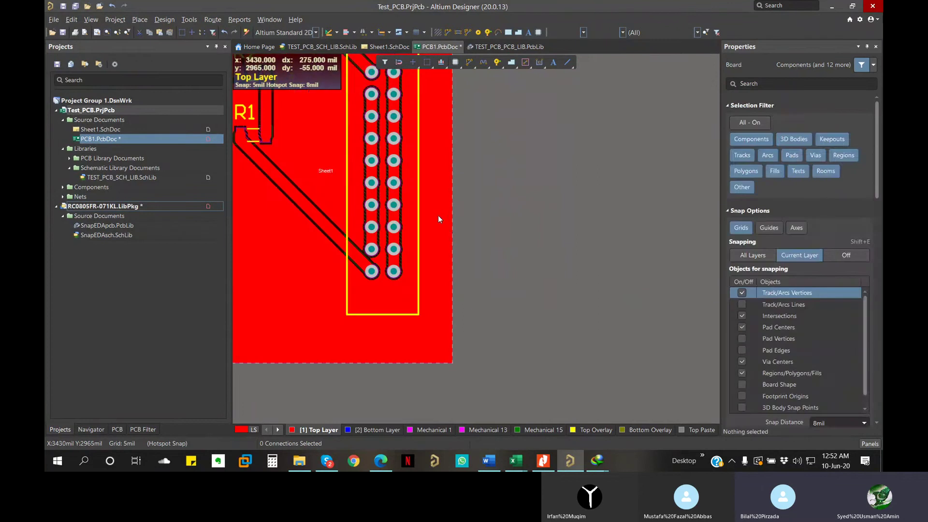
Select the Top Layer polygon and move its right edge inward from the board edge.
left_click(438, 216)
scroll(443, 187, "up", 4, "ctrl")
left_click(444, 186)
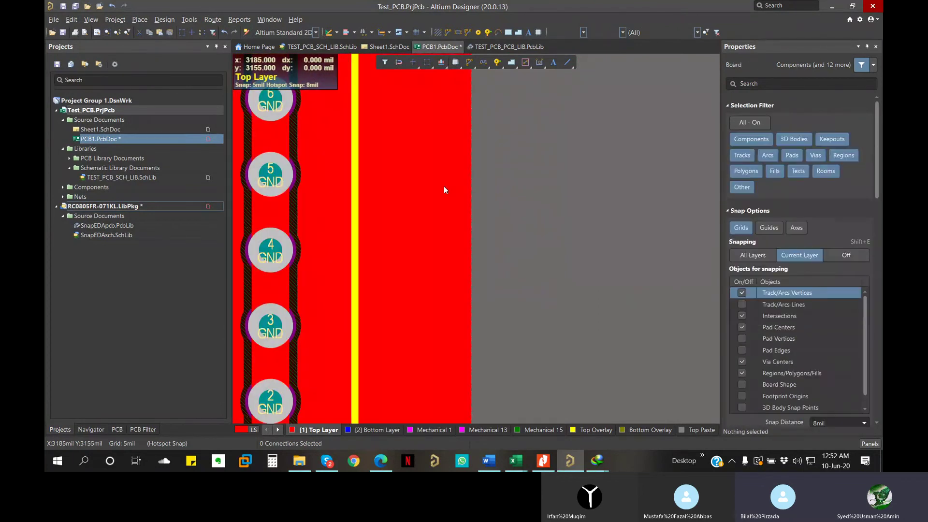
left_click(443, 186)
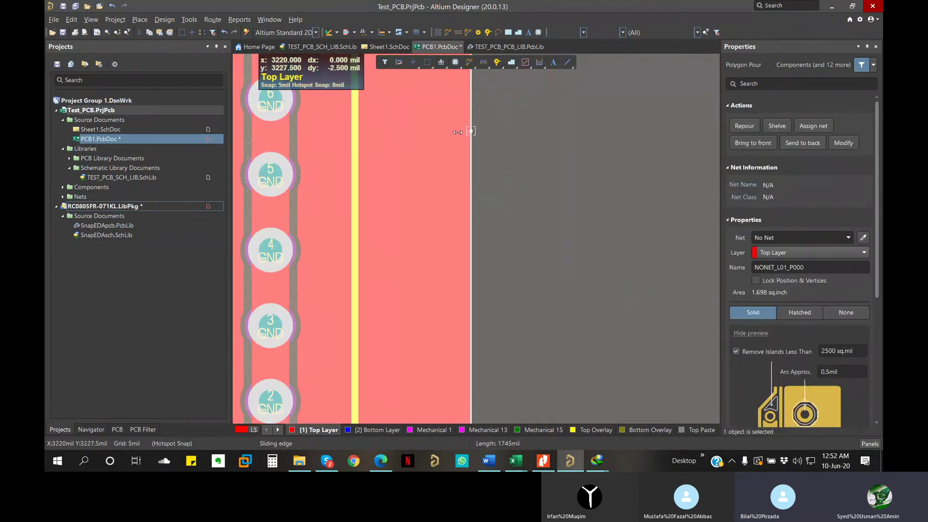
left_click_drag(458, 132, 459, 131)
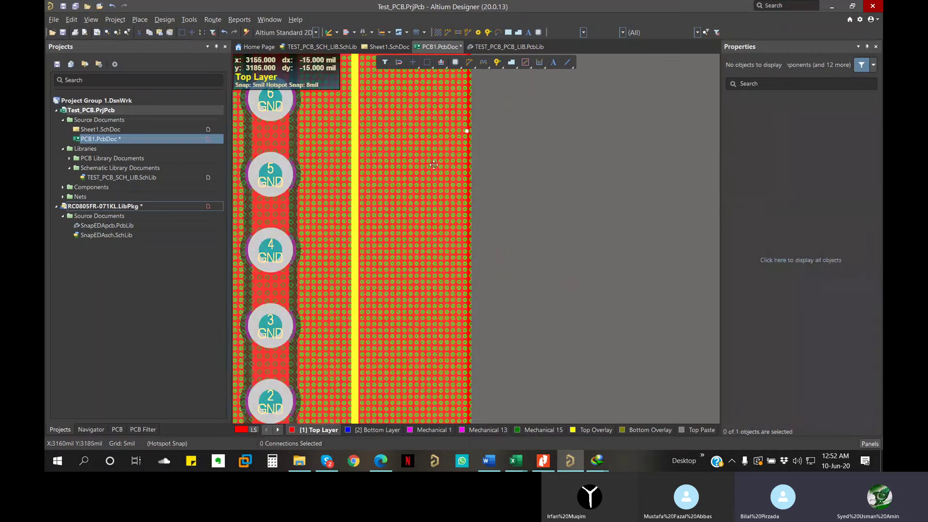
Repour all polygons to update the copper to the moved right edge.
left_click(343, 173)
left_click(381, 169)
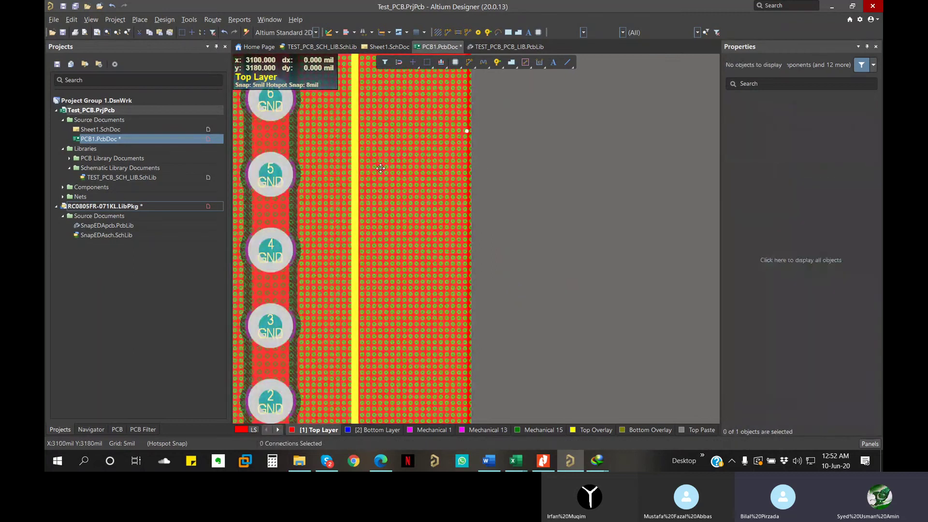
right_click(381, 168)
mouse_move(435, 266)
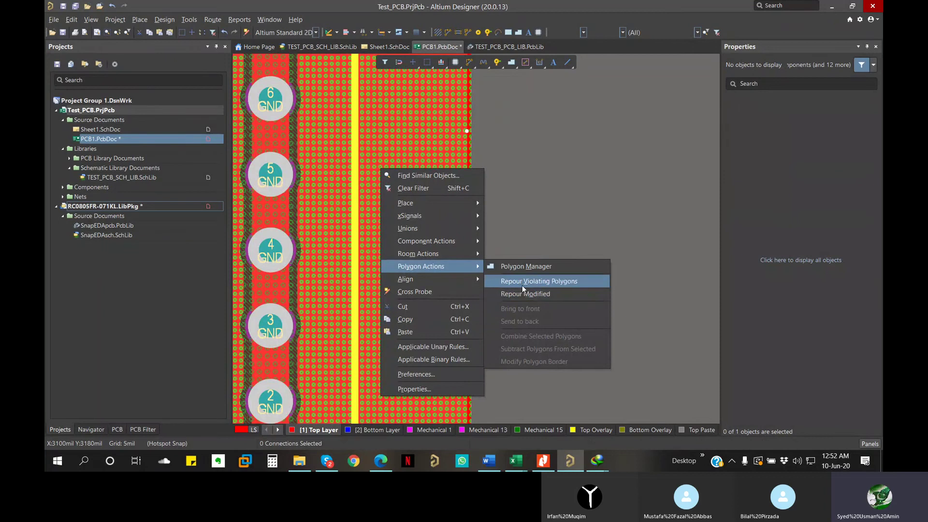
left_click(512, 203)
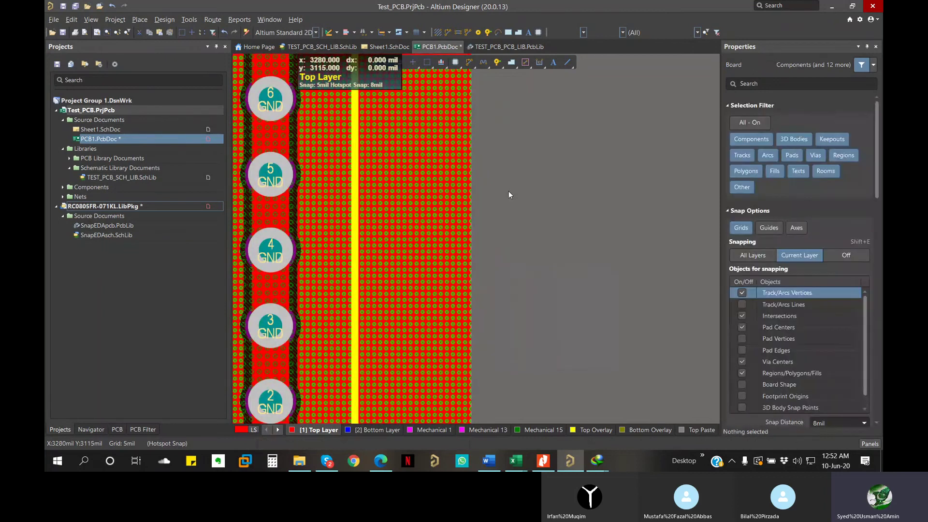
scroll(426, 228, "down", 5, "ctrl")
right_click(426, 228)
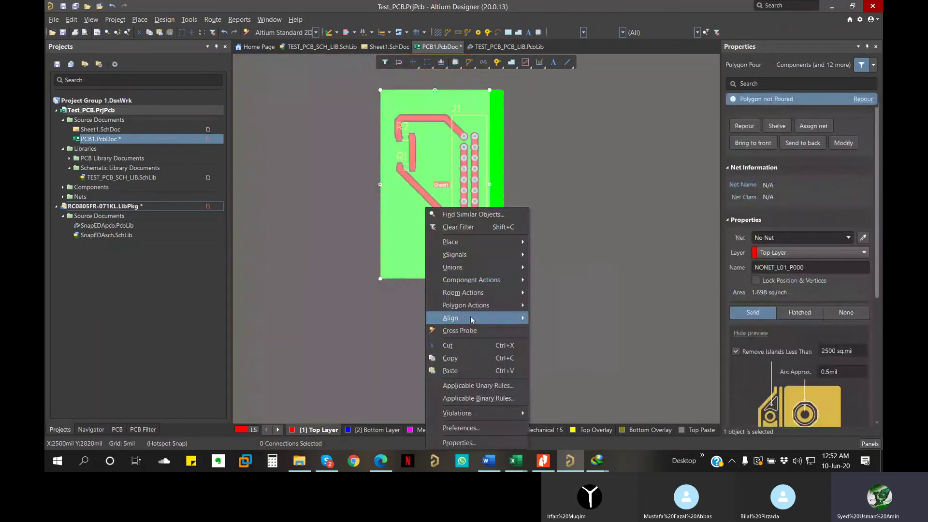
mouse_move(479, 305)
left_click(588, 267)
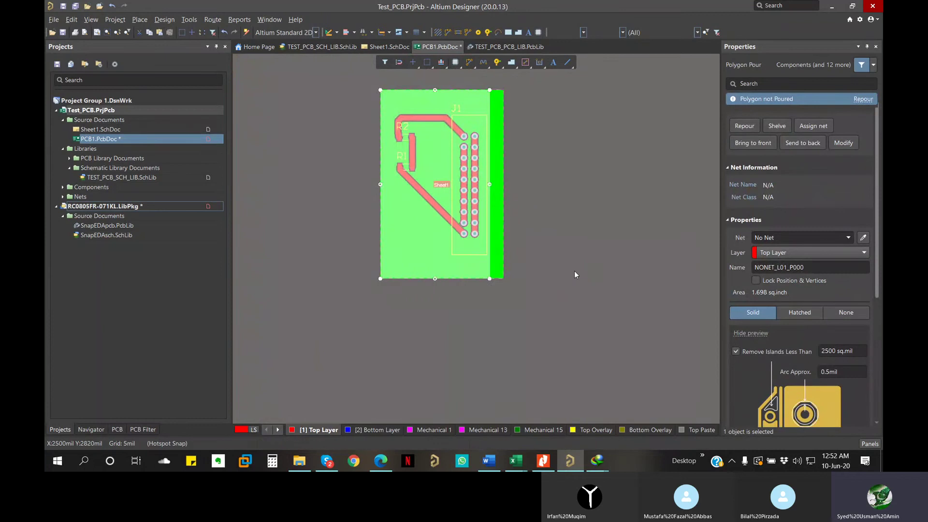
Move the polygon's right edge back out to the board's right edge.
scroll(504, 182, "up", 5, "ctrl")
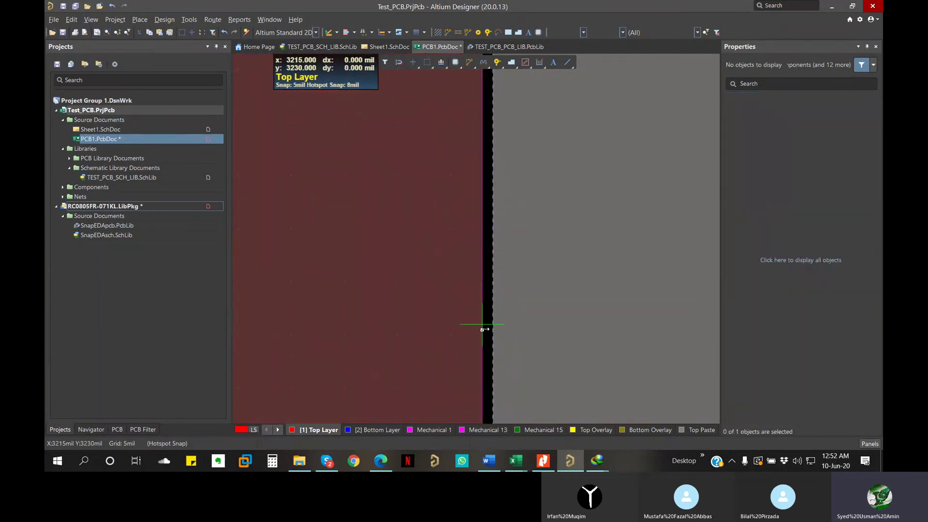
left_click_drag(484, 329, 493, 329)
left_click(522, 324)
scroll(365, 252, "down", 9, "ctrl")
right_click_drag(336, 140, 414, 171)
right_click_drag(409, 282, 424, 245)
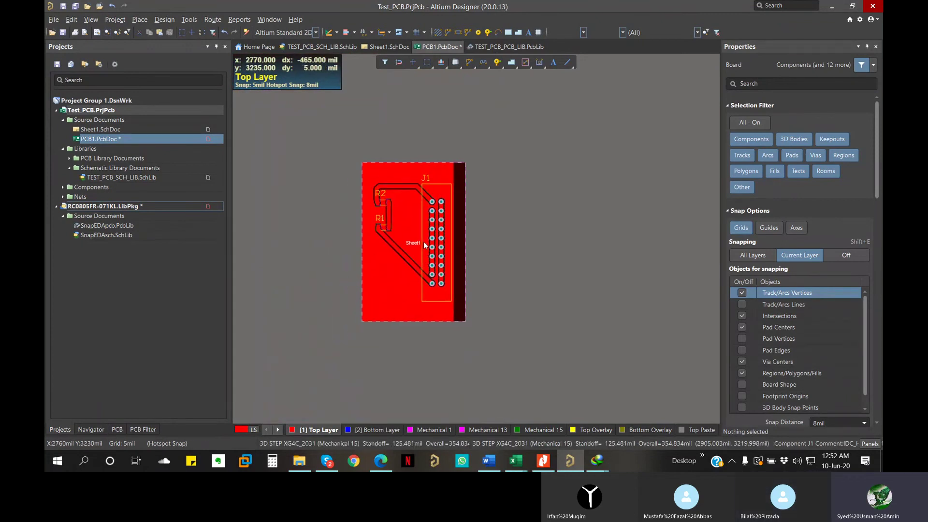
left_click(424, 246)
right_click(413, 233)
scroll(466, 256, "up", 8, "ctrl")
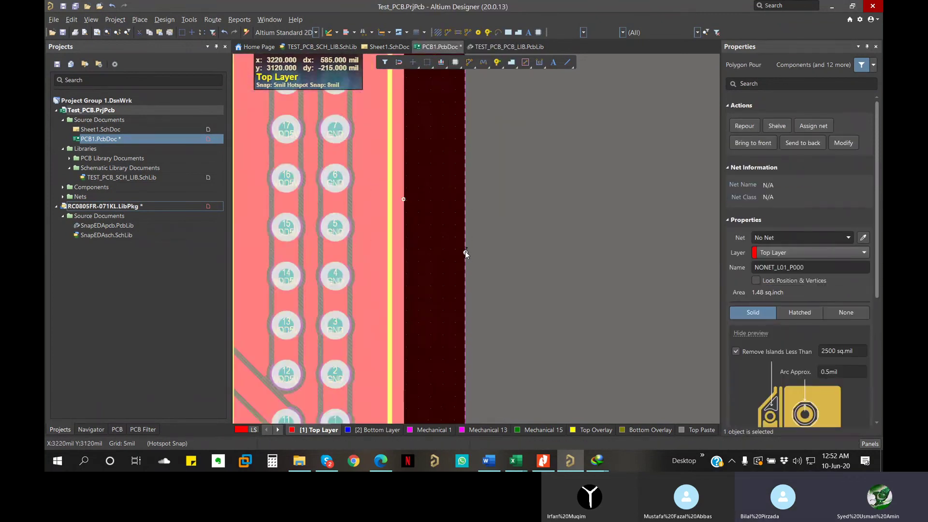
left_click_drag(424, 196, 461, 196)
scroll(408, 193, "down", 7, "ctrl")
right_click_drag(376, 209, 417, 213)
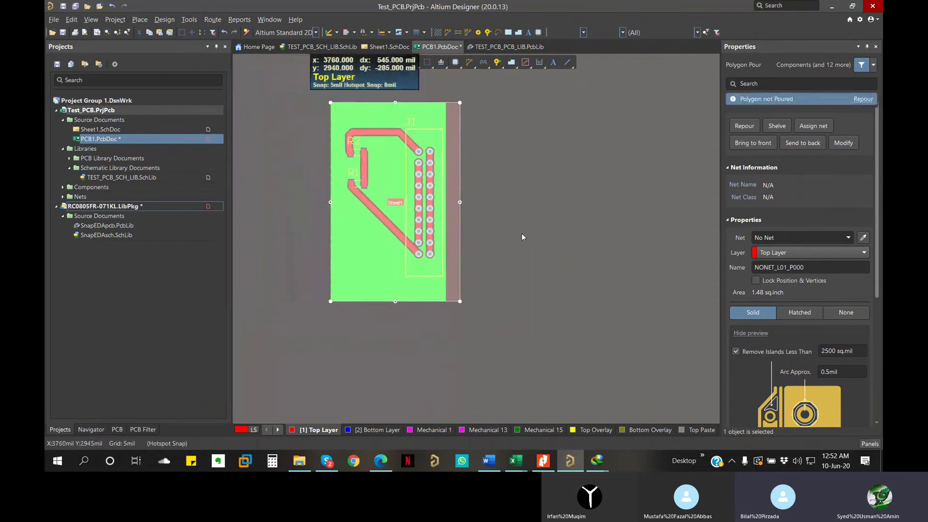
left_click(525, 237)
Repour all polygons to fill the extended Top Layer pour, deselect it, and check the copper around R1, R2 and J1.
left_click(389, 255)
scroll(385, 245, "up", 4, "ctrl")
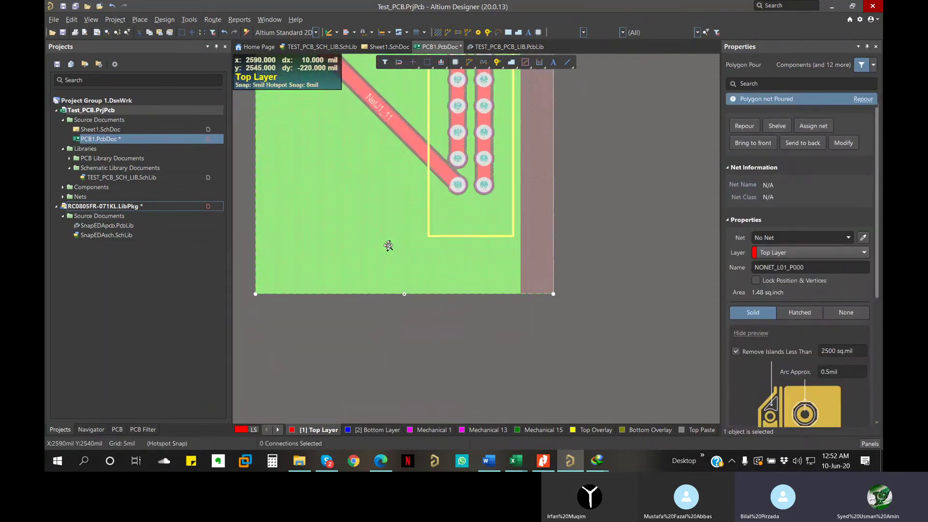
right_click(388, 238)
left_click(342, 356)
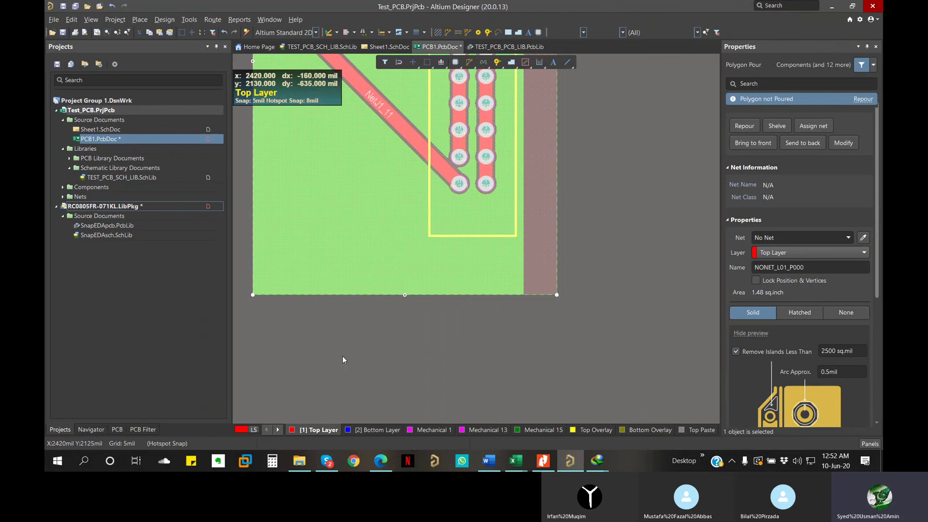
left_click(342, 355)
left_click(355, 232)
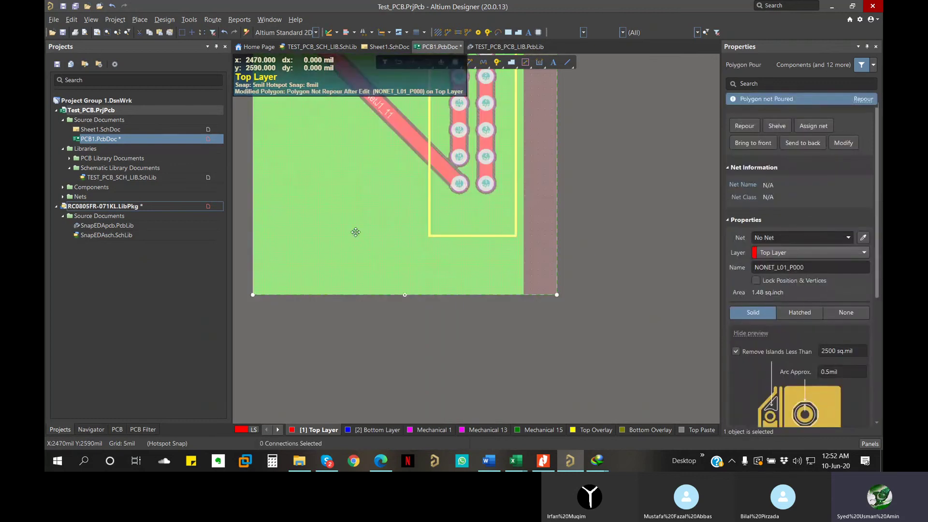
right_click(355, 232)
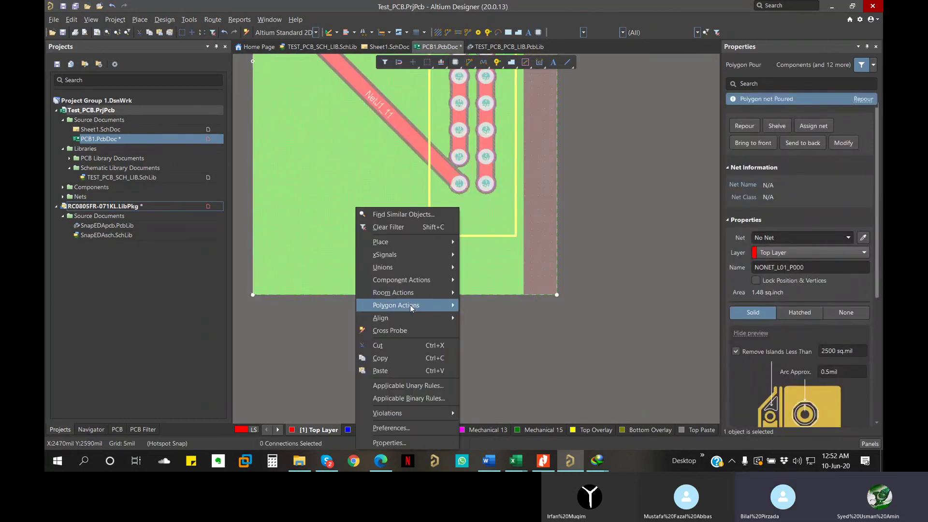
mouse_move(410, 305)
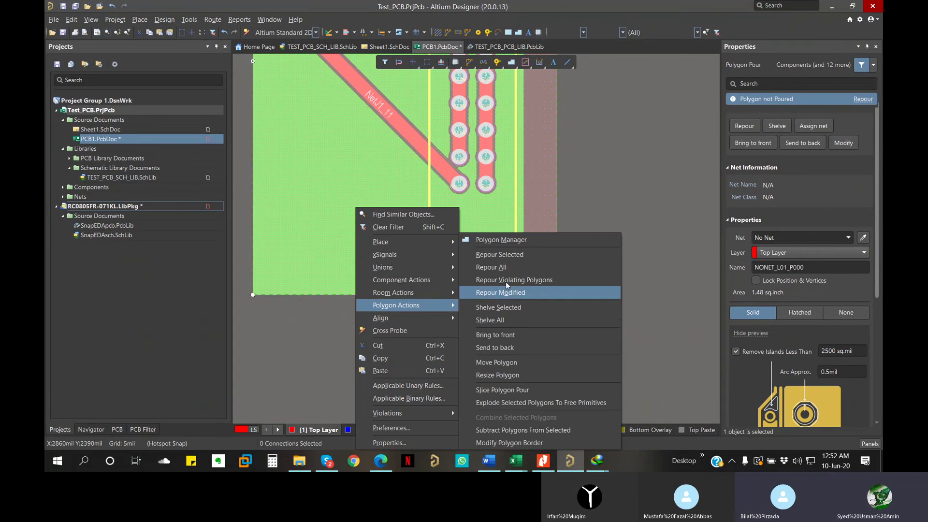
left_click(506, 263)
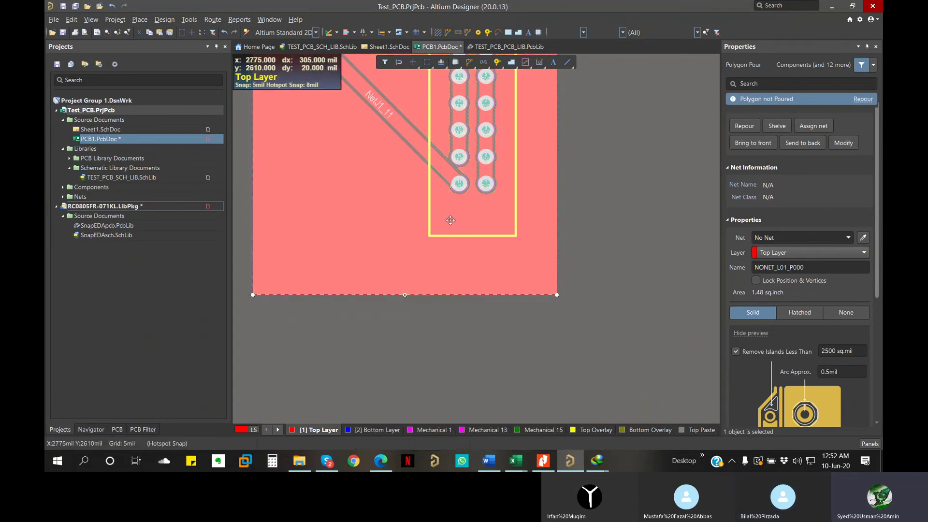
right_click_drag(468, 214, 495, 337)
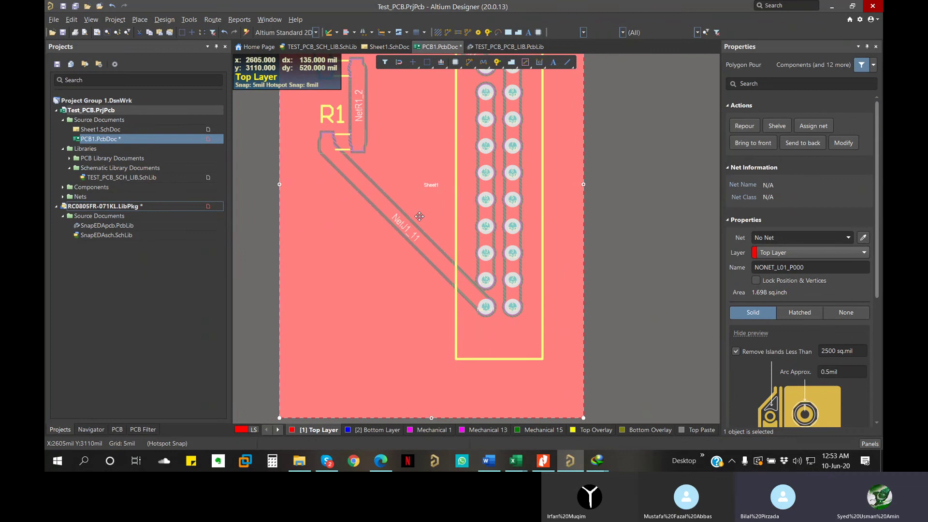
right_click_drag(403, 211, 404, 265)
left_click(613, 199)
right_click_drag(396, 226, 431, 269)
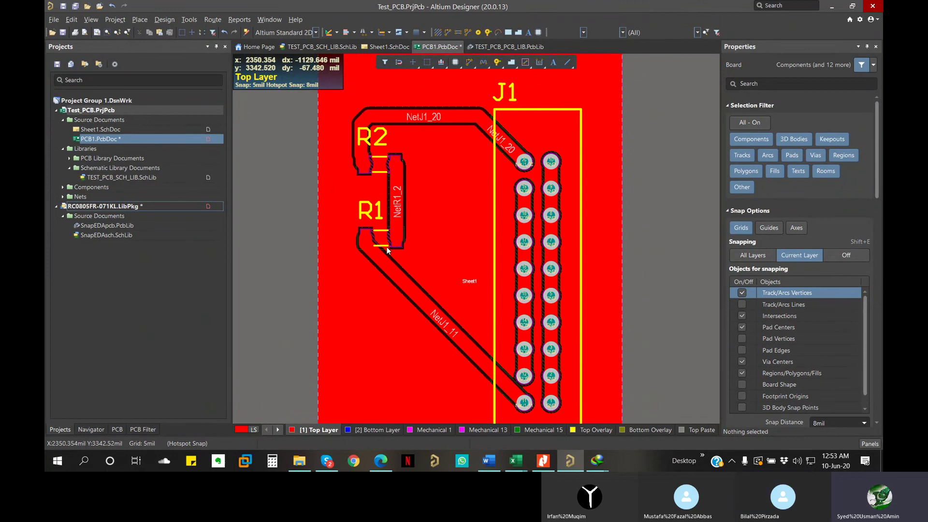
right_click_drag(523, 387, 503, 352)
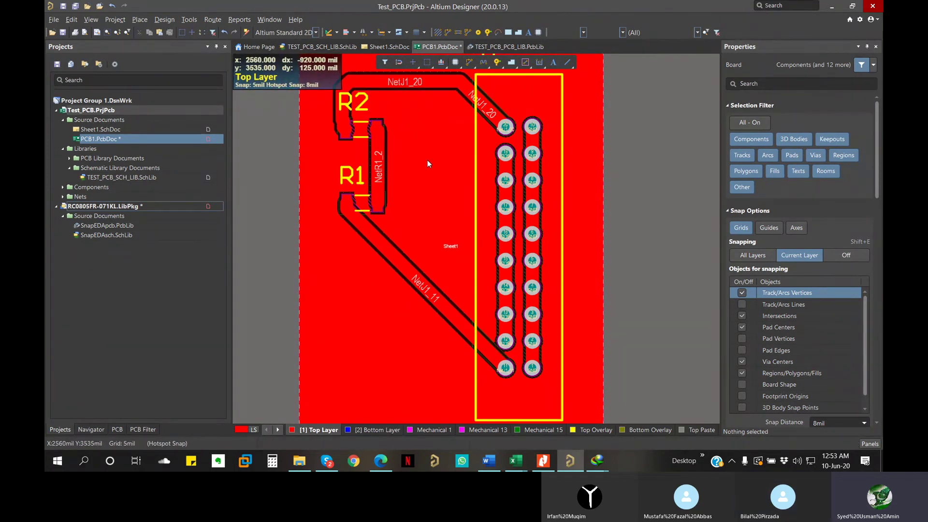
Select the Top Layer polygon pour and assign it to the GND net.
left_click(393, 338)
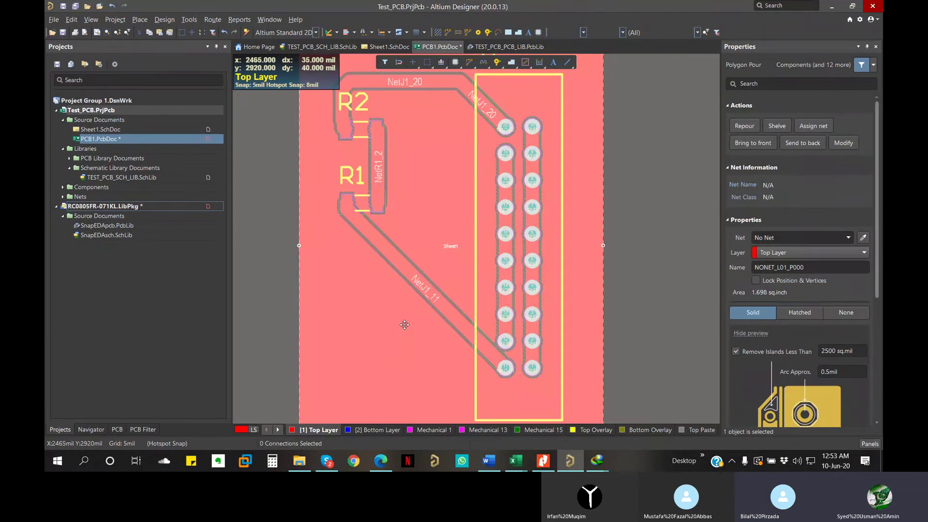
scroll(473, 170, "down", 2, "ctrl")
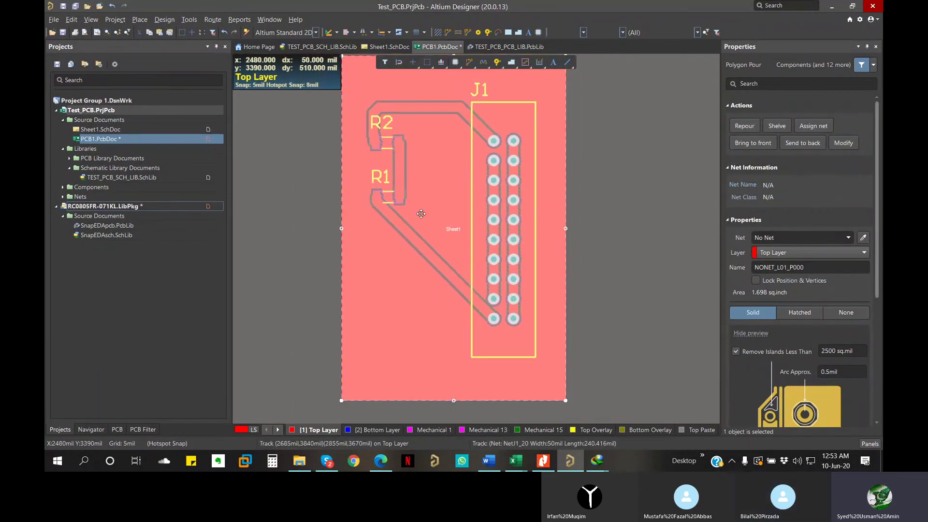
right_click_drag(520, 243, 523, 274)
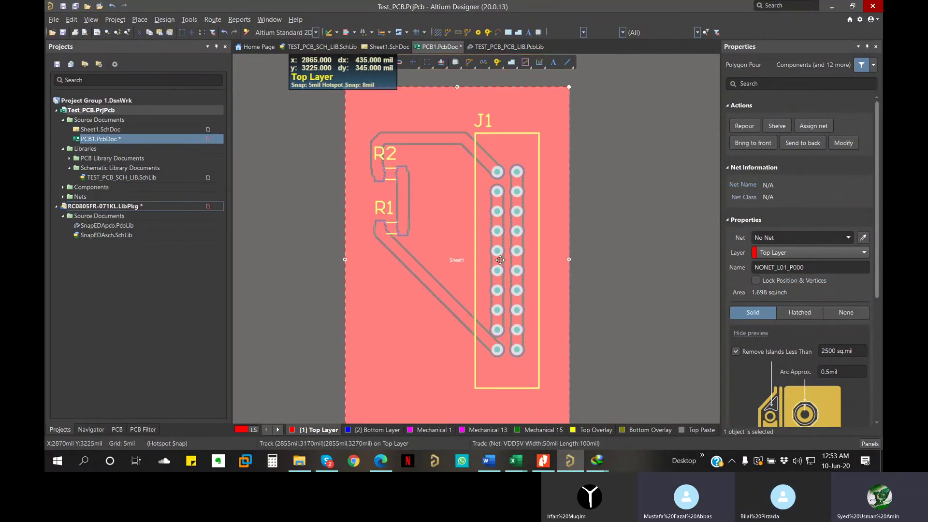
left_click(849, 238)
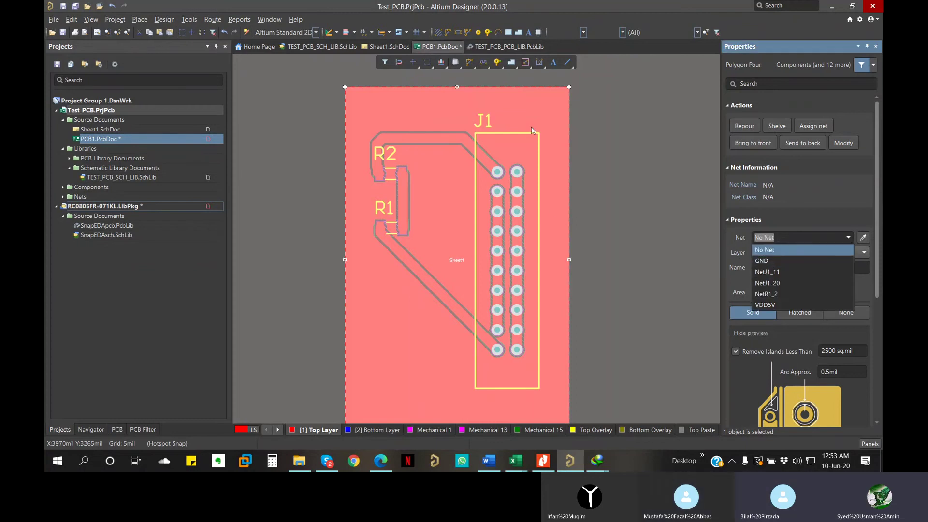
left_click(777, 262)
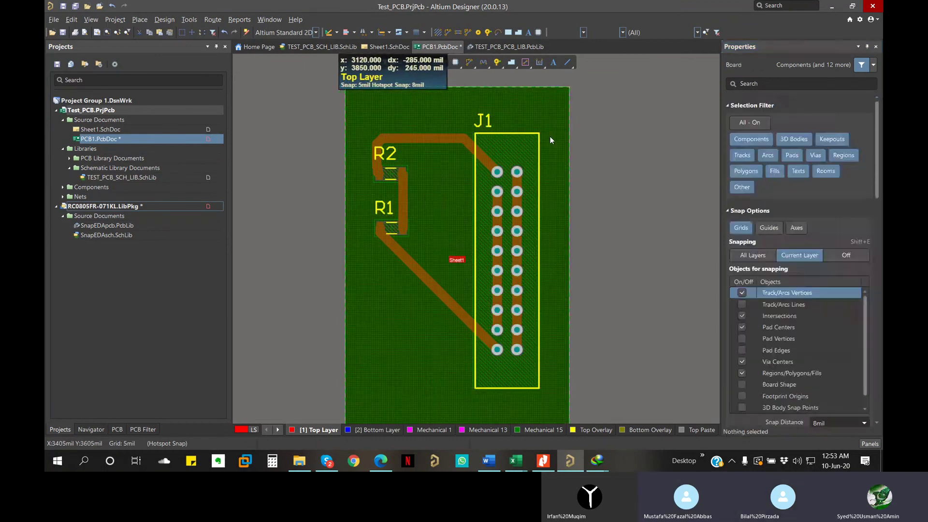
Repour the selected GND polygon on the Top Layer.
right_click(550, 137)
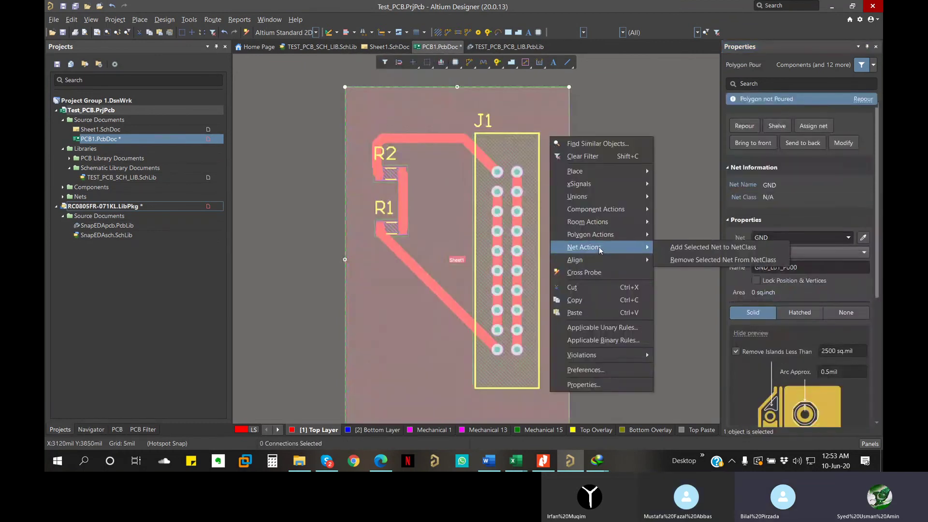
left_click(538, 103)
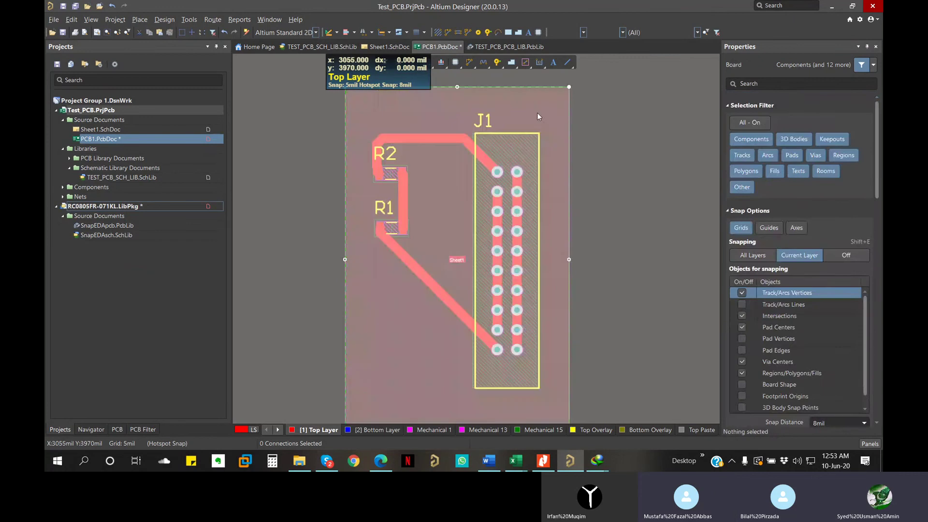
right_click(537, 112)
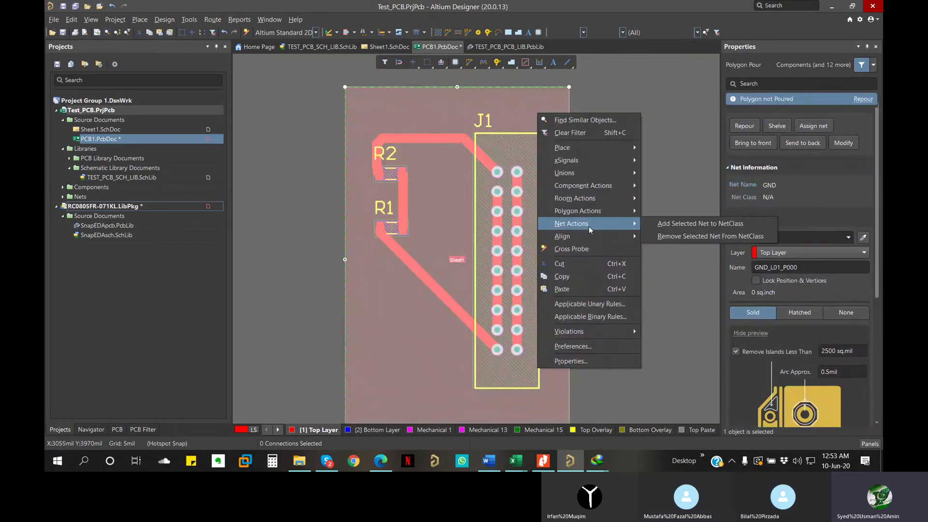
mouse_move(614, 214)
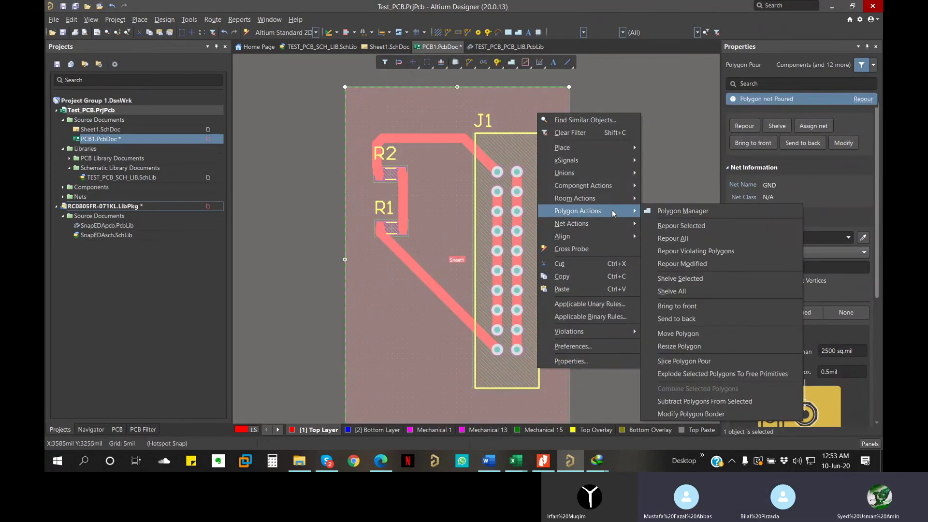
left_click(675, 226)
left_click(633, 248)
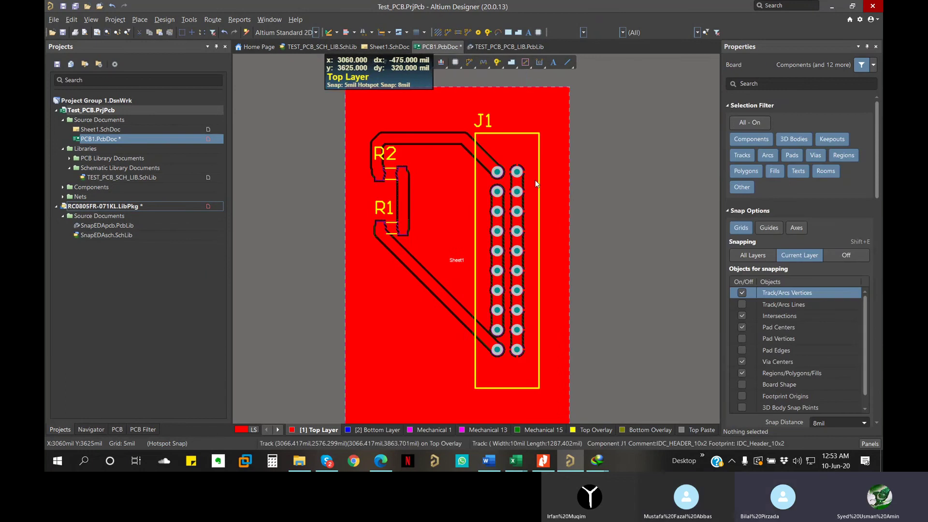
Examine how the GND pour meets J1's GND pads and clears the other pads and tracks around R1 and R2.
scroll(524, 169, "up", 6, "ctrl")
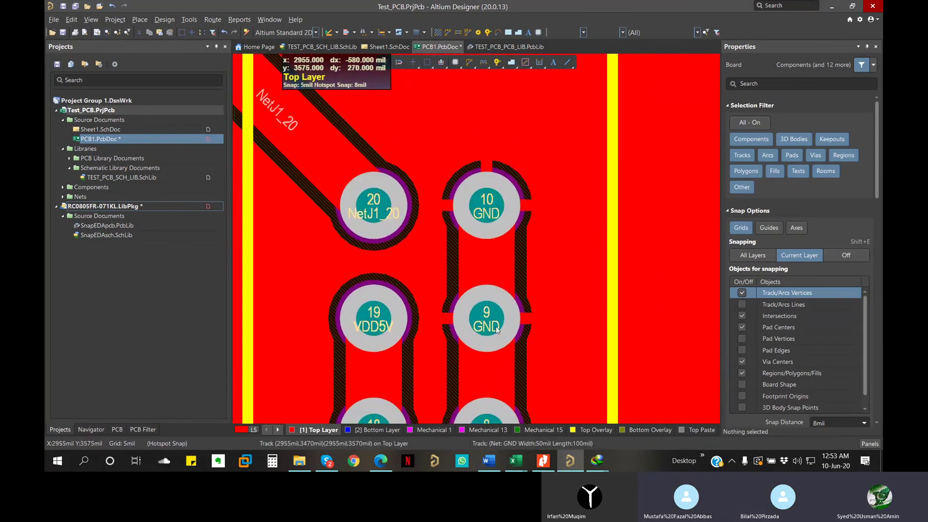
scroll(498, 330, "down", 10)
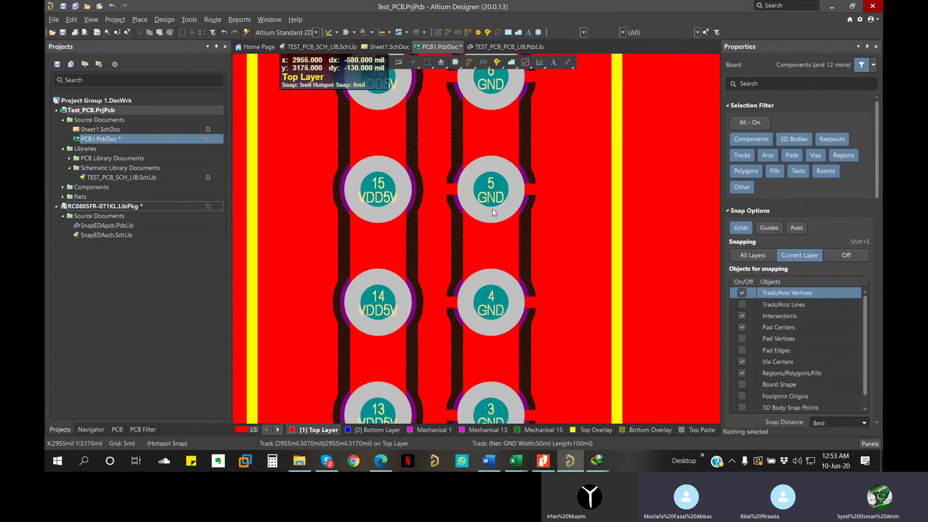
scroll(498, 212, "down", 6)
scroll(513, 248, "down", 2, "ctrl")
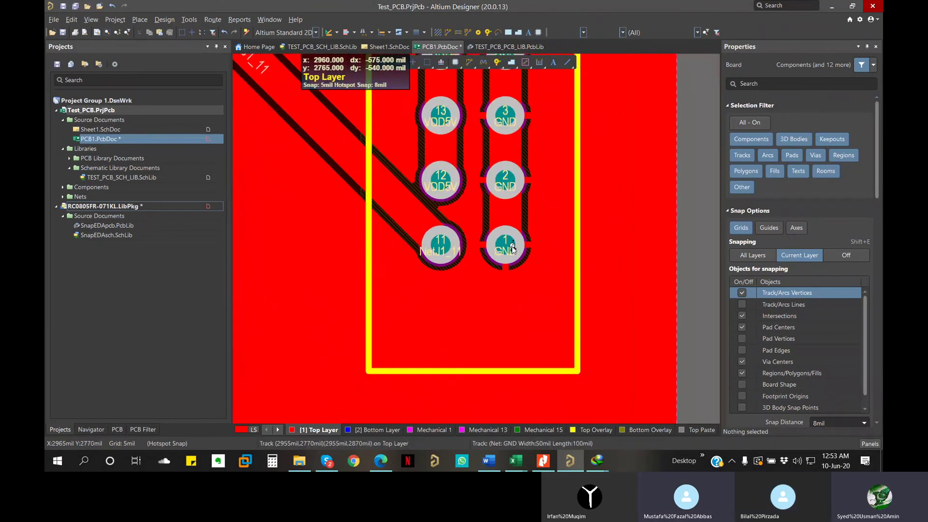
scroll(513, 247, "down", 3, "ctrl")
right_click_drag(462, 255, 513, 340)
scroll(470, 263, "down", 2, "ctrl")
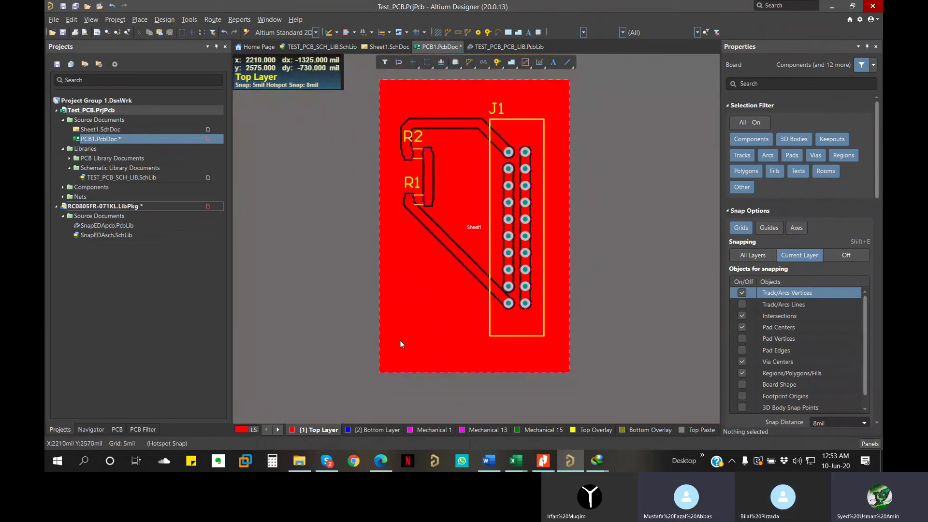
right_click_drag(468, 187, 471, 214)
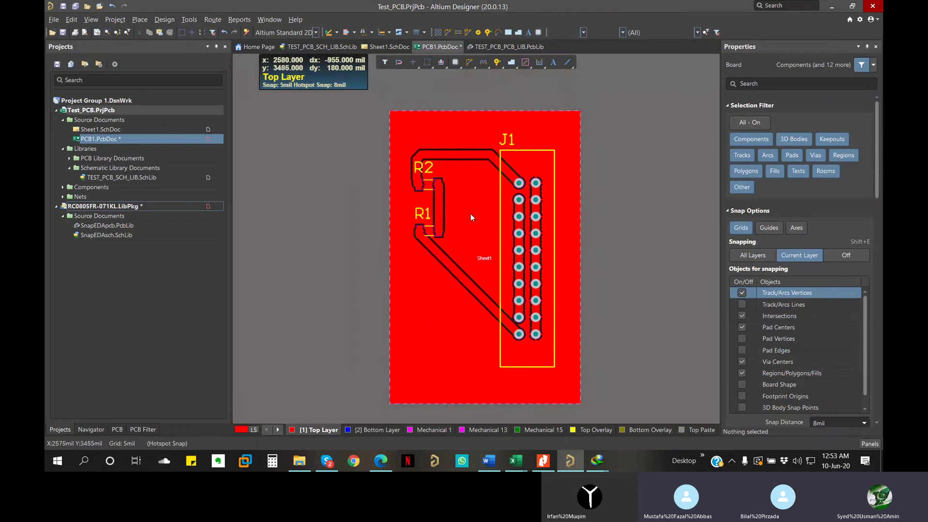
scroll(440, 198, "up", 2, "ctrl")
scroll(440, 198, "up", 3, "ctrl")
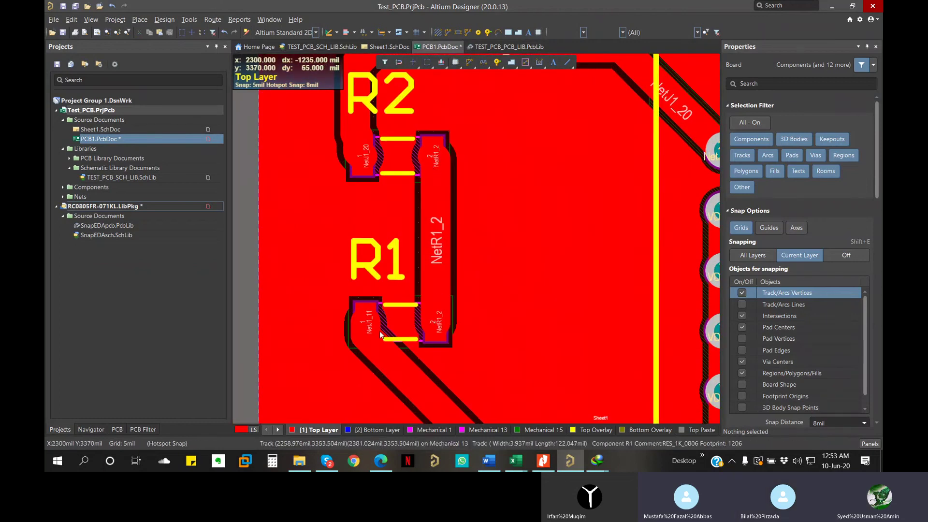
scroll(471, 271, "down", 4, "ctrl")
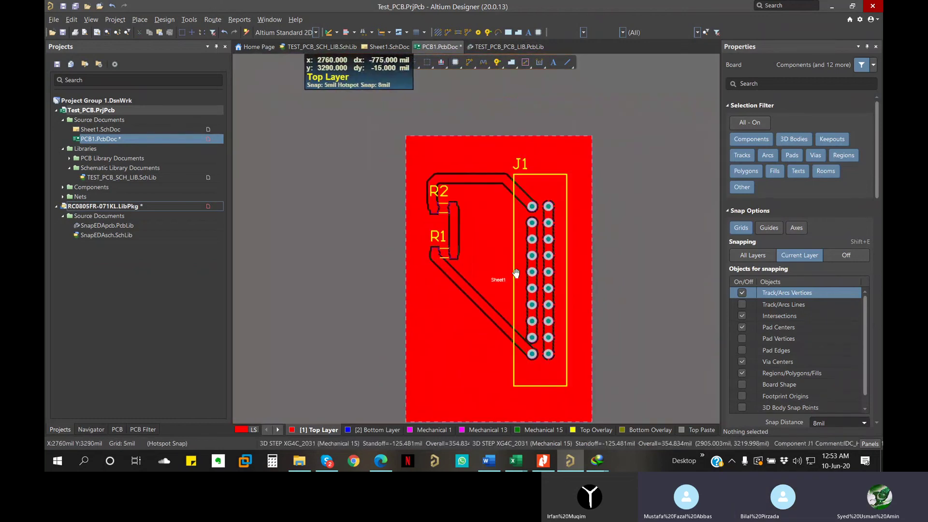
Show the board in 3D and examine the pour and track clearances around R1 and R2.
key("3")
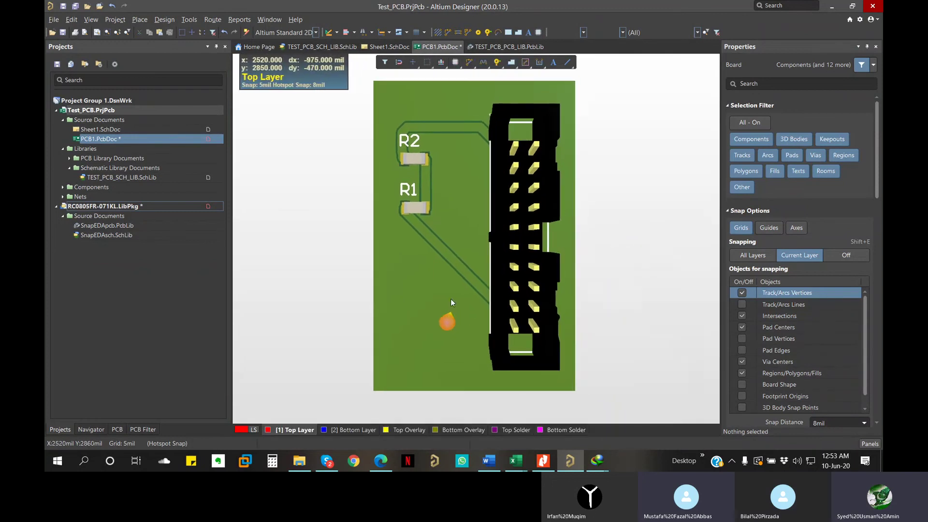
scroll(436, 250, "up", 6, "ctrl")
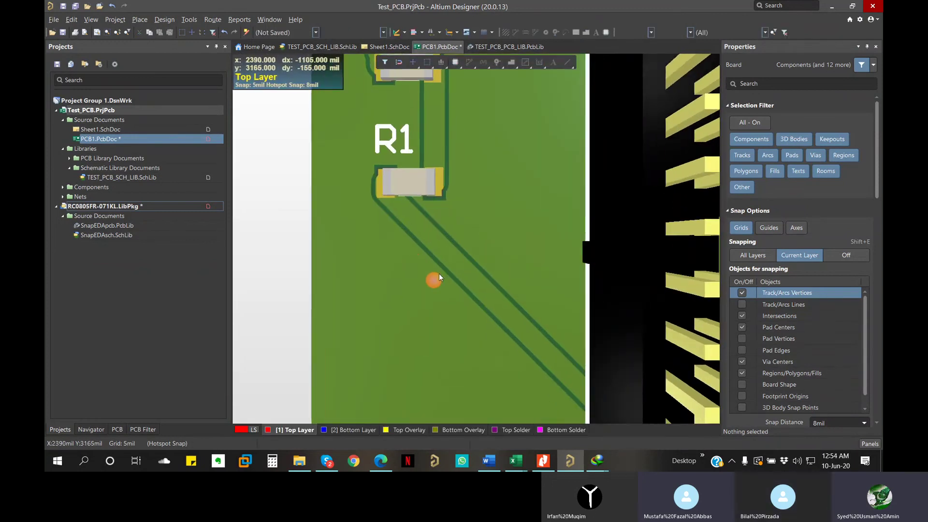
scroll(439, 273, "up", 2, "ctrl")
scroll(453, 261, "down", 6, "ctrl")
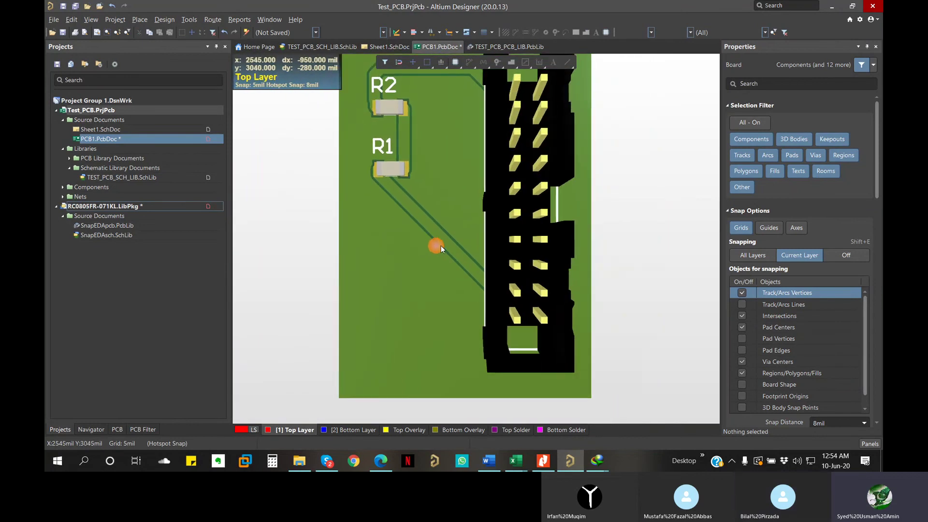
right_click_drag(441, 246, 431, 266)
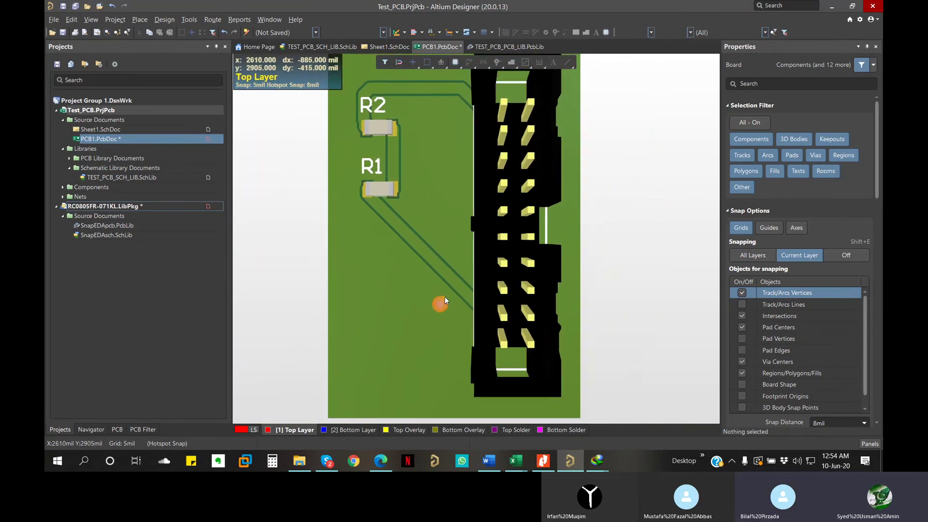
Rotate the 3D board to examine J1's pins on the underside, and return to the 2D layout.
mouse_move(443, 296)
right_mouse_down("shift")
mouse_move(430, 226)
mouse_move(459, 258)
mouse_move(466, 335)
mouse_move(480, 250)
right_mouse_up("shift")
scroll(479, 323, "up", 4, "ctrl")
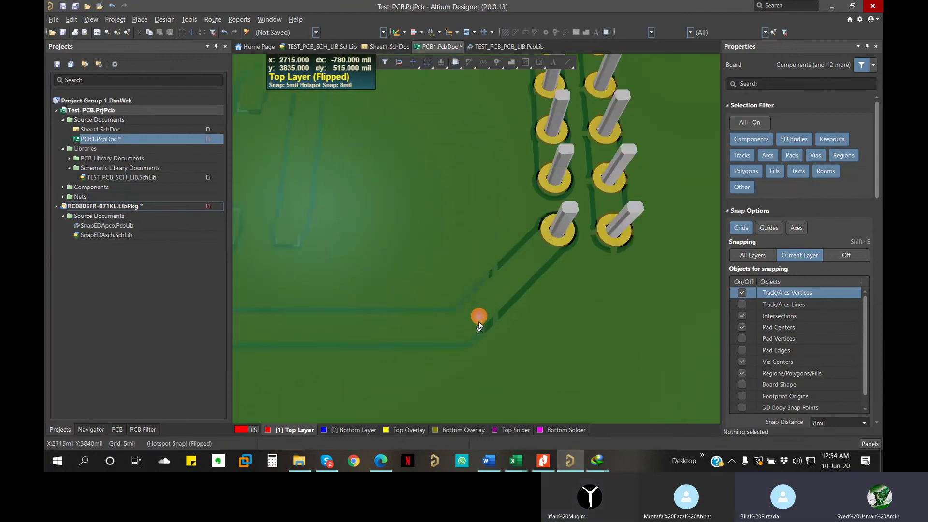
scroll(479, 321, "down", 5, "ctrl")
right_click_drag(462, 266, 489, 329)
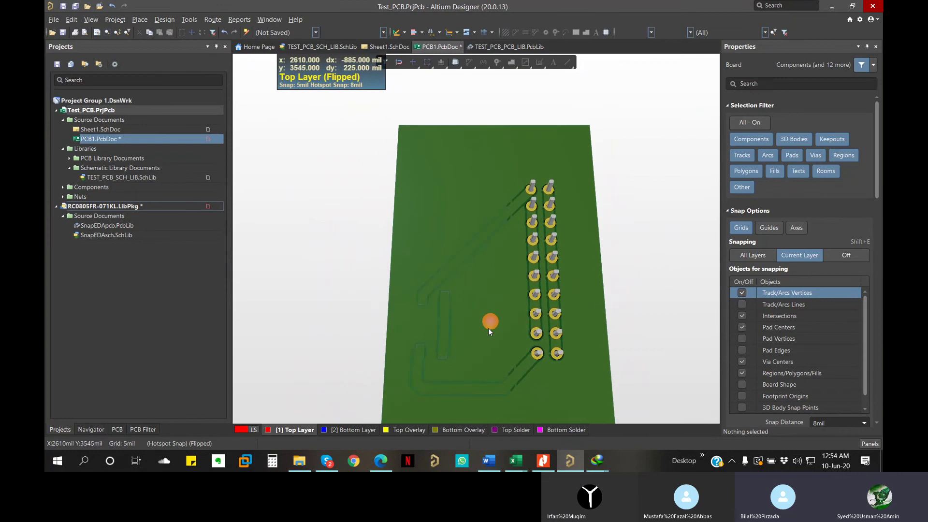
scroll(497, 273, "up", 3)
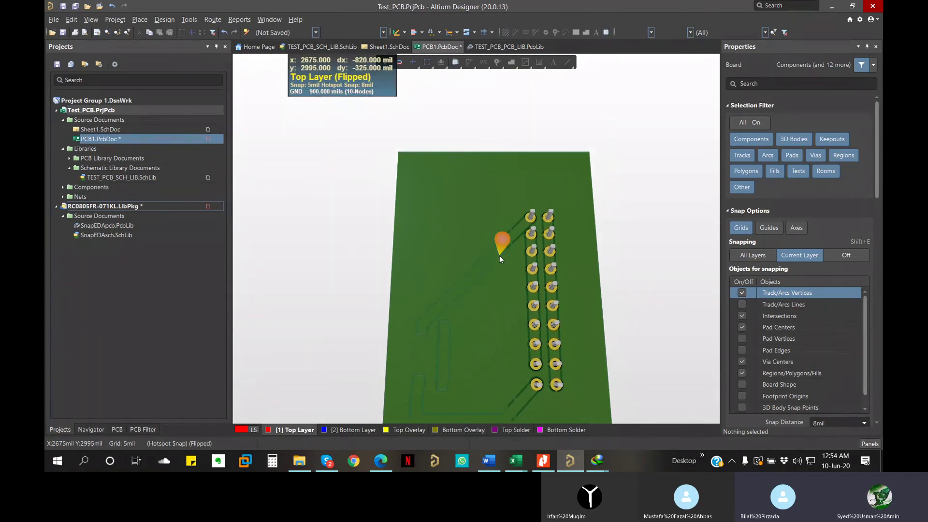
scroll(489, 240, "down", 4, "ctrl")
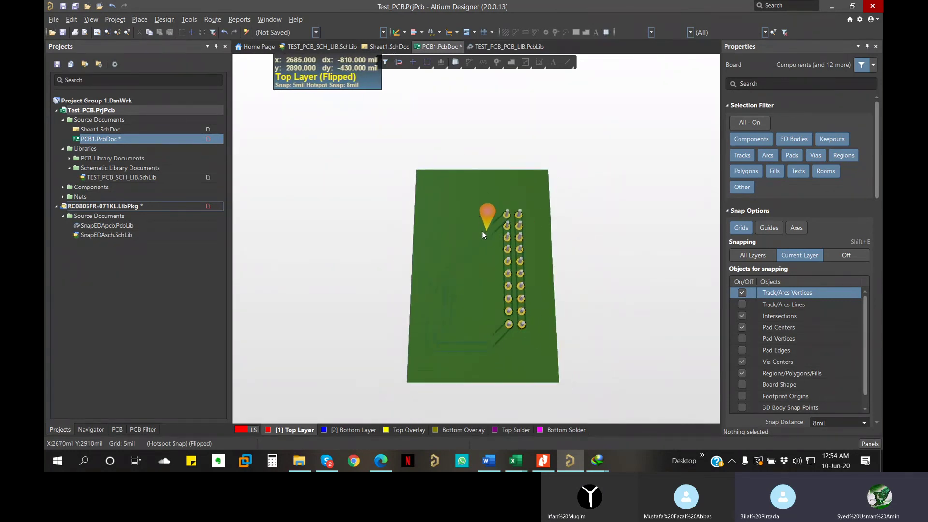
right_click_drag(483, 229, 472, 257, "shift")
key("0")
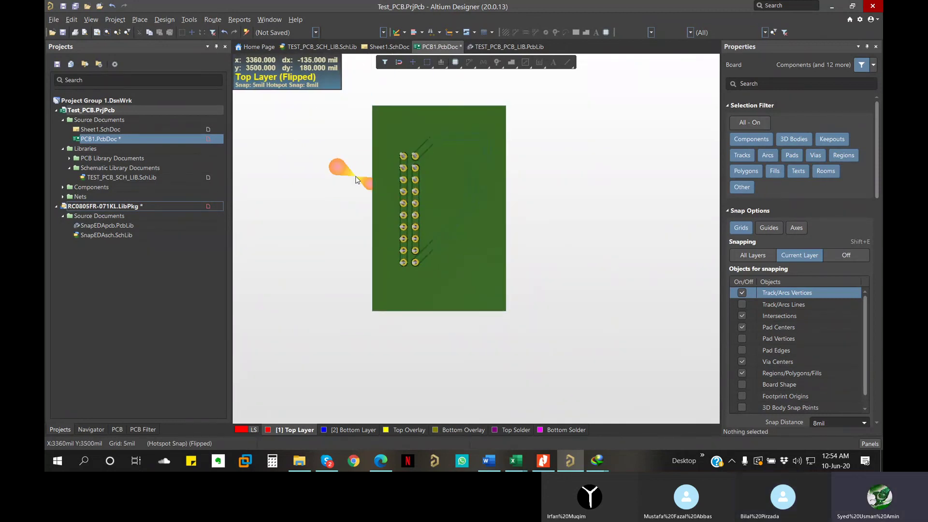
key("2")
Copy the Top Layer GND polygon, using its lower-left corner as the reference point.
left_click(440, 338)
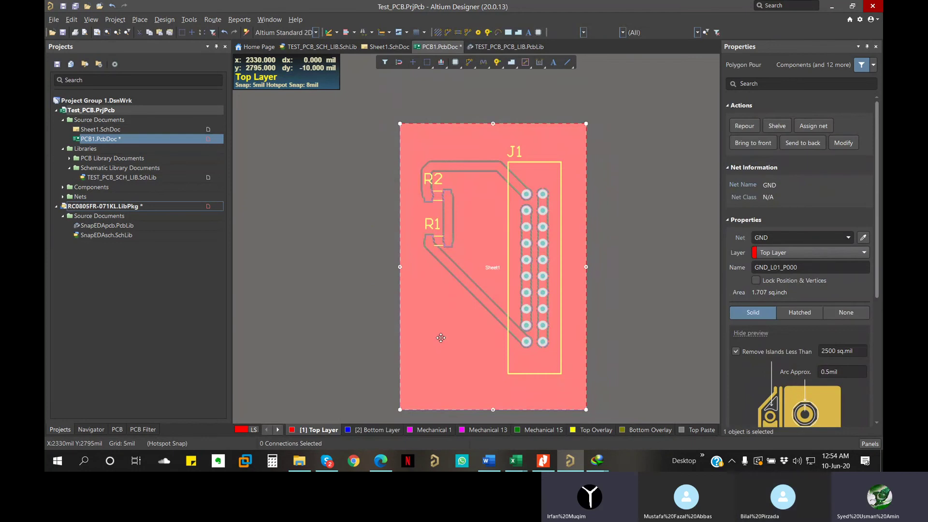
right_click(440, 335)
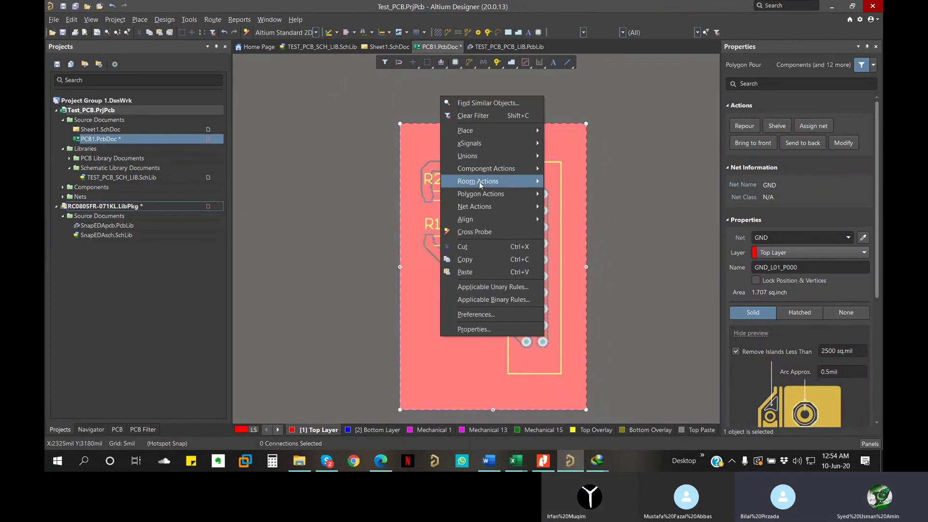
left_click(488, 260)
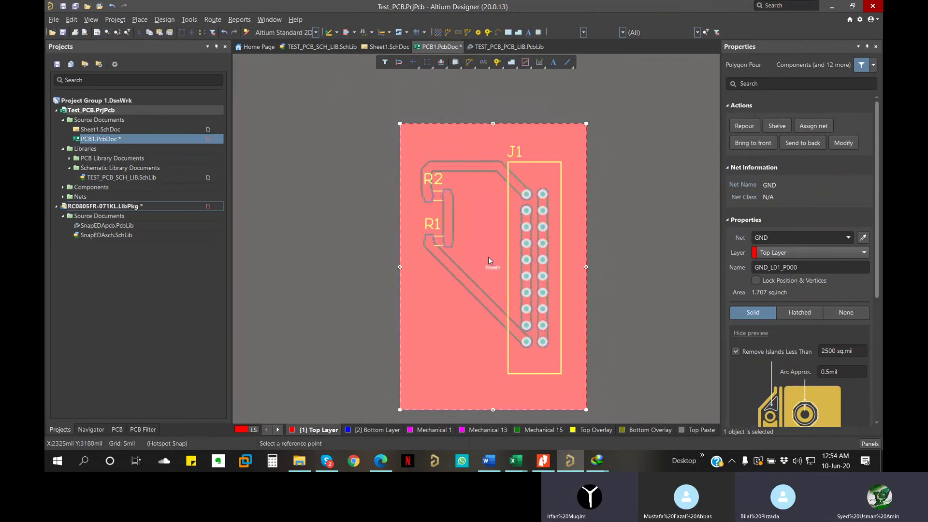
left_click(400, 411)
left_click(346, 361)
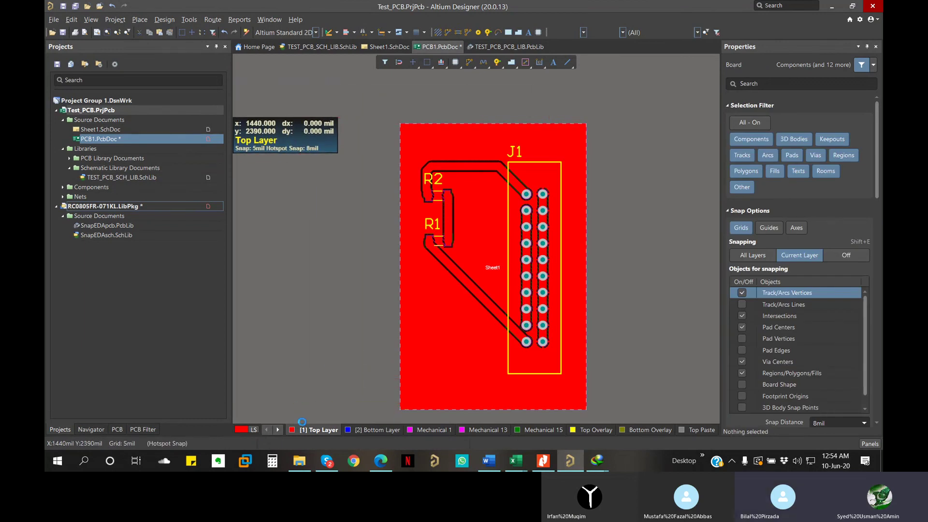
Paste the polygon copy offset to the left of the board and assign it to the Bottom Layer.
key("ctrl+v")
left_click(311, 358)
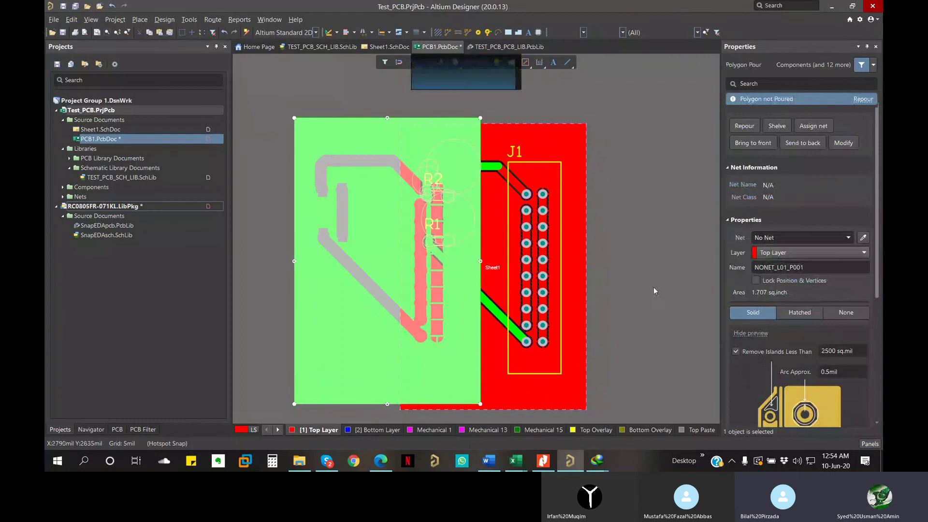
left_click(807, 250)
left_click(788, 275)
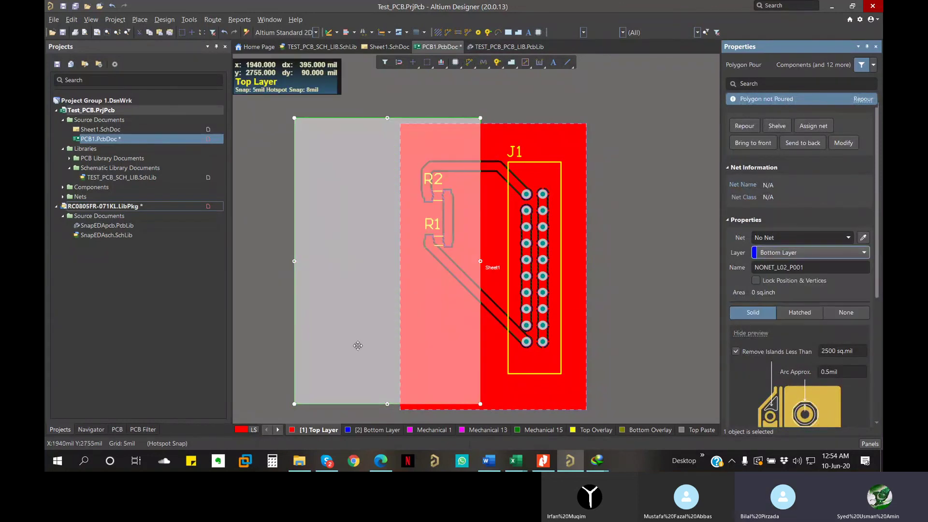
Try to move the pasted Bottom Layer polygon onto the board outline while Top Layer is active.
left_click_drag(310, 373, 407, 390)
left_click(353, 381)
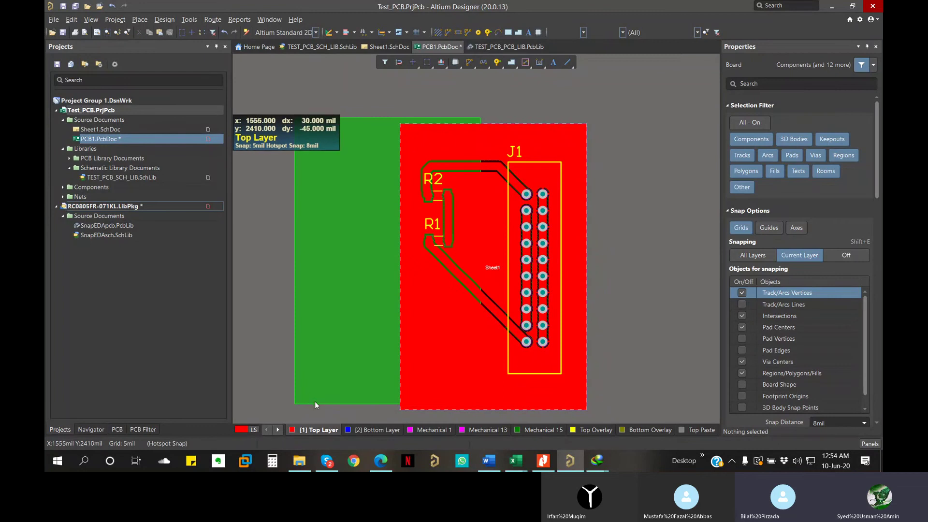
left_click(416, 124)
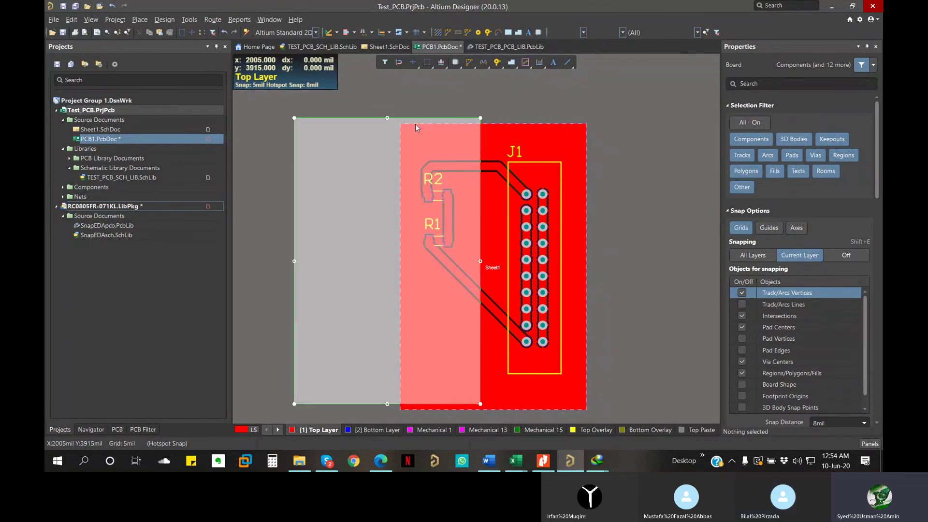
left_click_drag(356, 293, 437, 373)
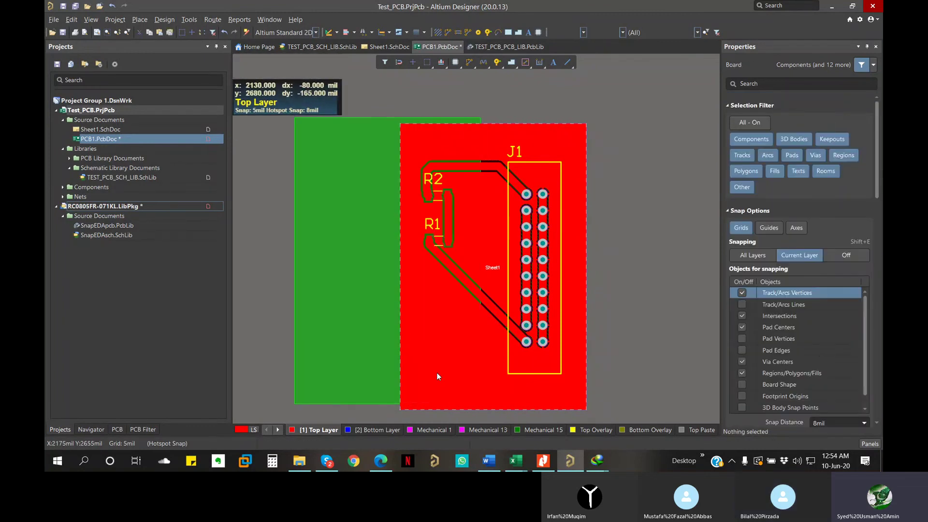
left_click(416, 390)
Make Bottom Layer active and move the unpoured polygon onto the board, aligning its upper-left corner exactly with the board's corner.
left_click(372, 430)
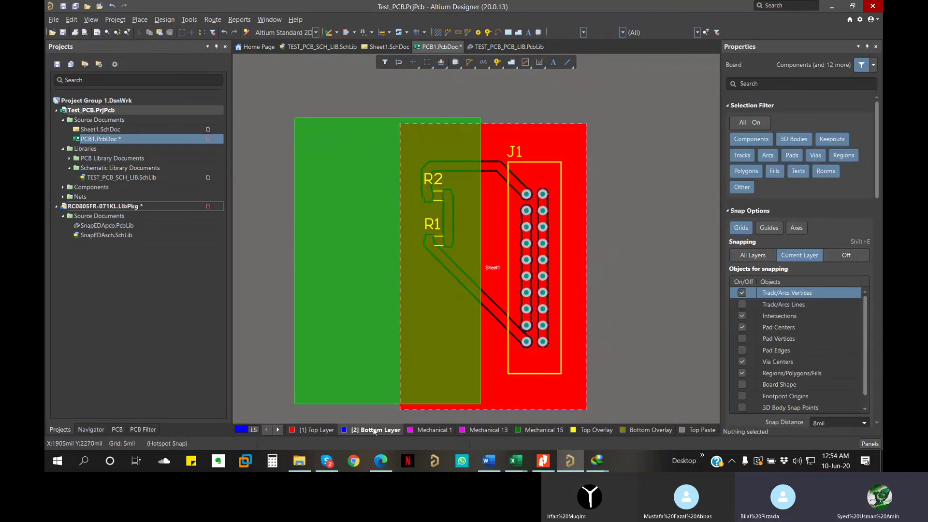
left_click(364, 396)
left_click_drag(298, 118, 400, 124)
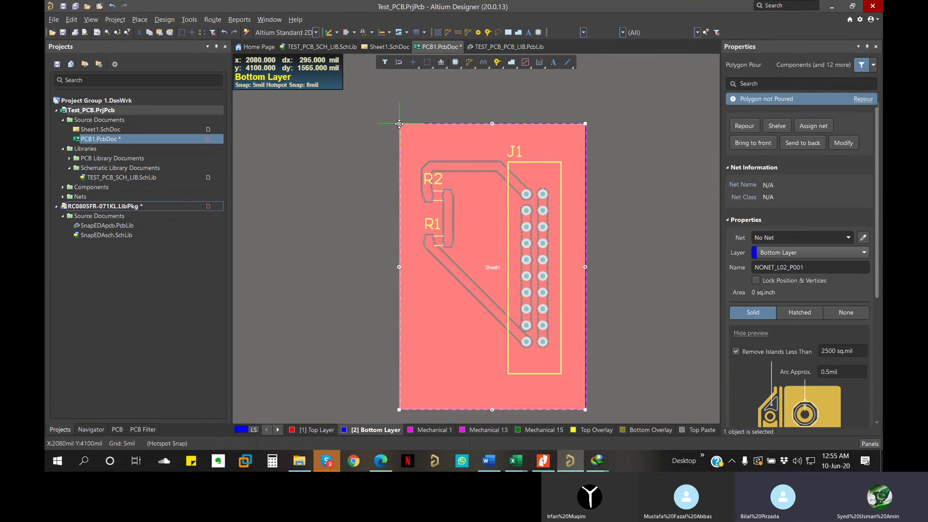
scroll(399, 126, "up", 3, "ctrl")
scroll(400, 125, "up", 5)
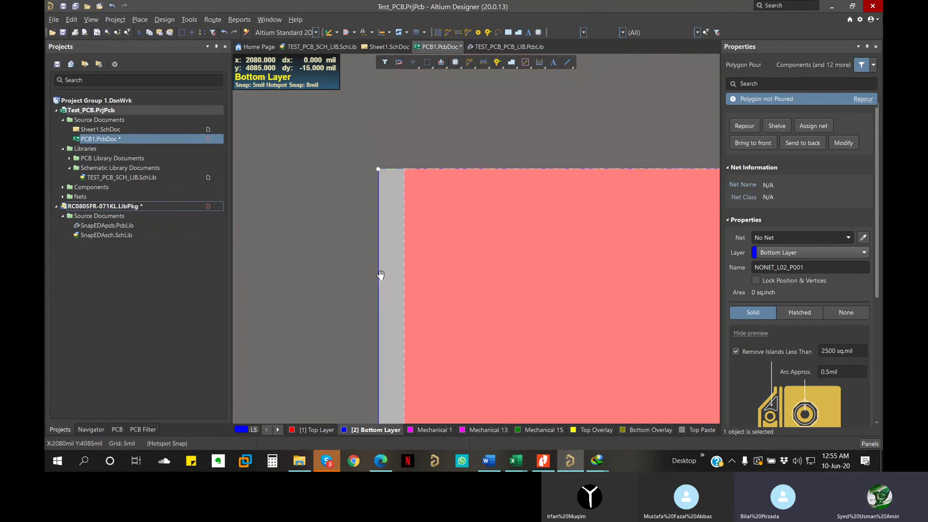
left_click_drag(398, 303, 424, 303)
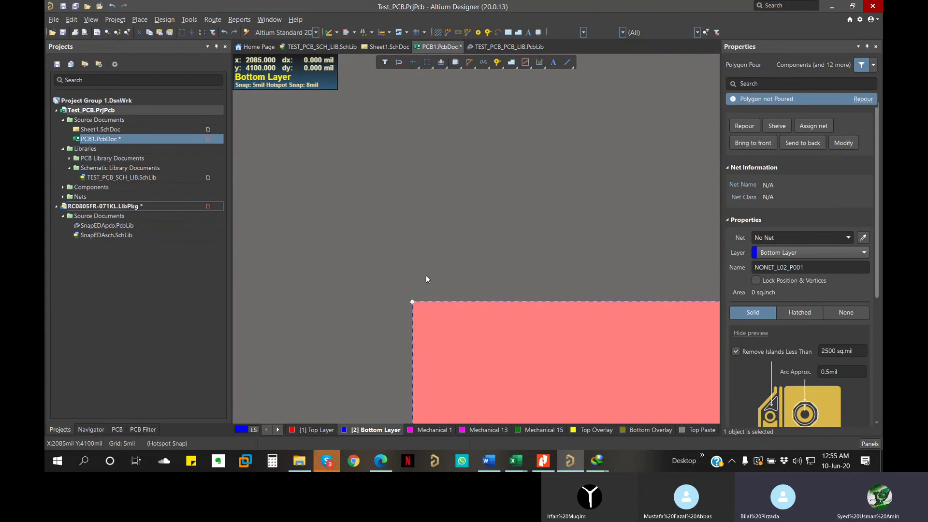
scroll(439, 379, "up", 3)
scroll(383, 182, "down", 10, "ctrl")
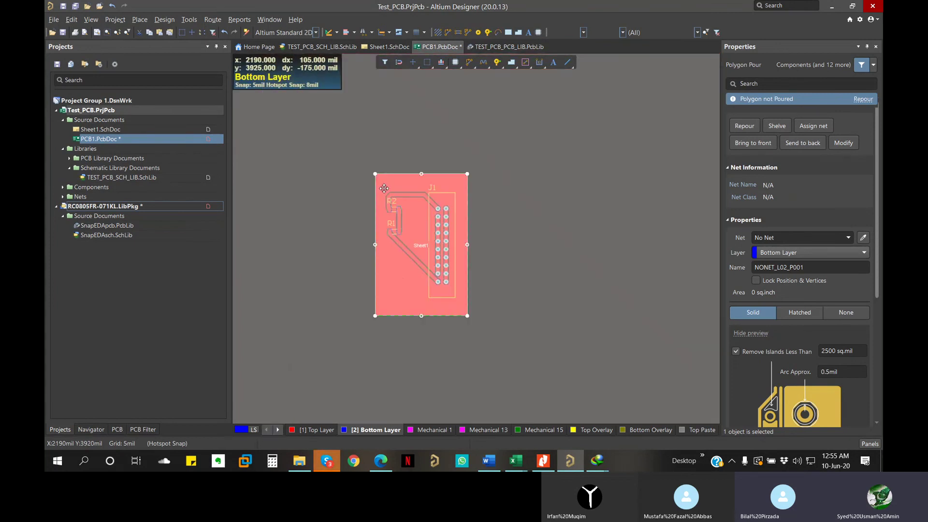
Repour all polygons so the Bottom Layer copy fills the board.
left_click(482, 219)
left_click(402, 278)
right_click(403, 278)
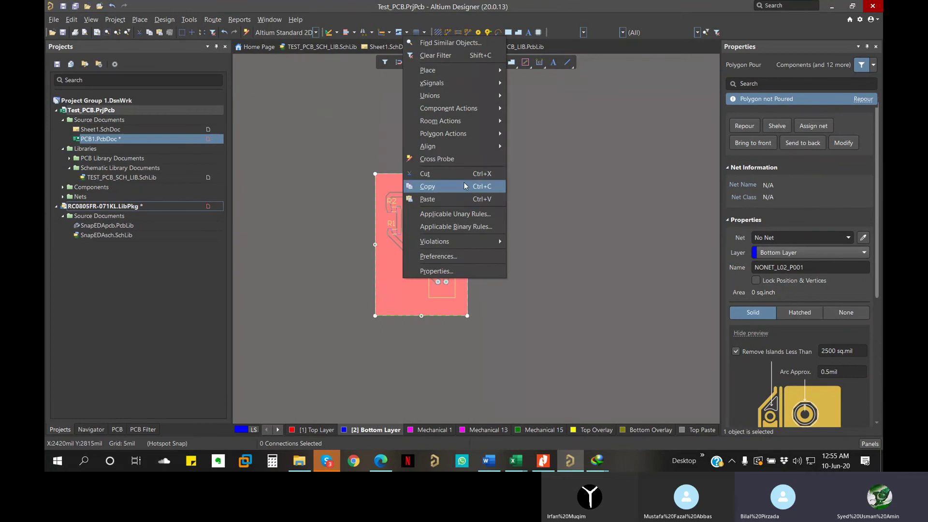
mouse_move(460, 135)
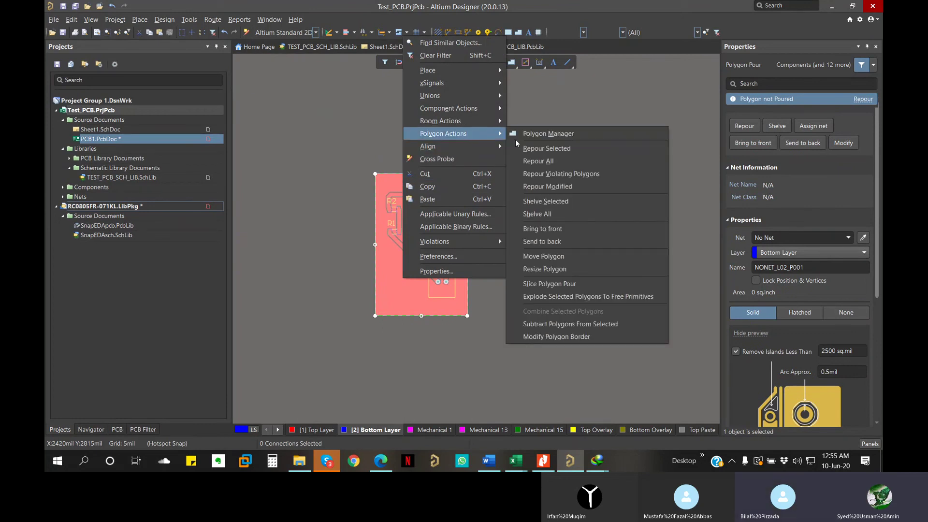
left_click(582, 157)
right_click_drag(456, 285, 499, 347)
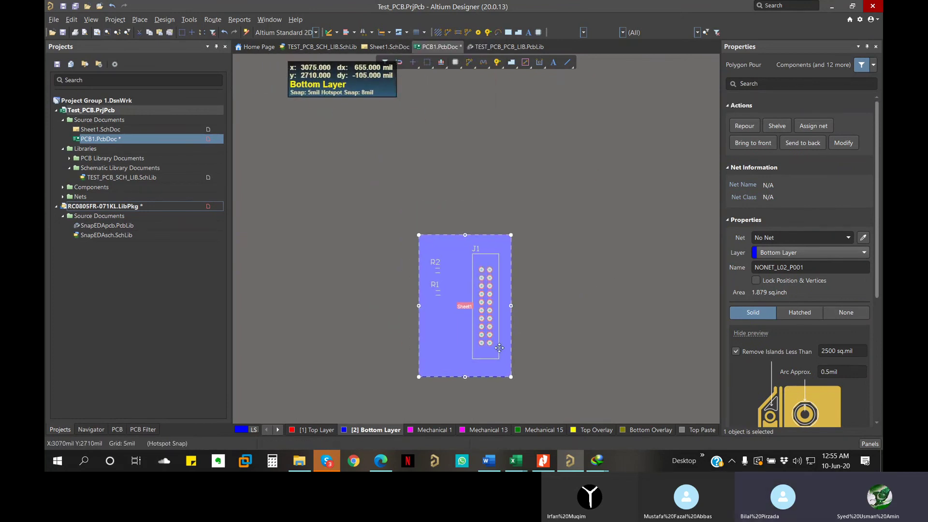
scroll(499, 348, "up", 3, "ctrl")
Assign the Bottom Layer polygon to the GND net and repour all polygons.
left_click(841, 236)
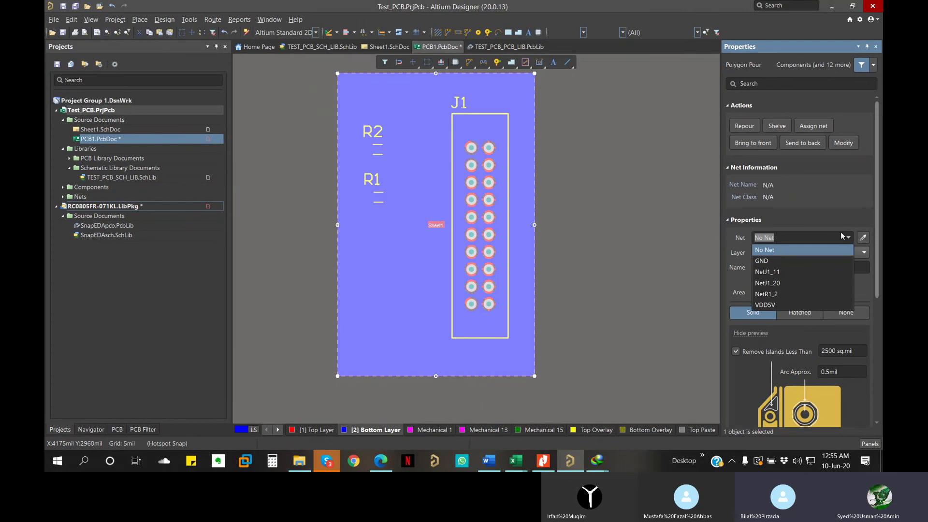
left_click(772, 260)
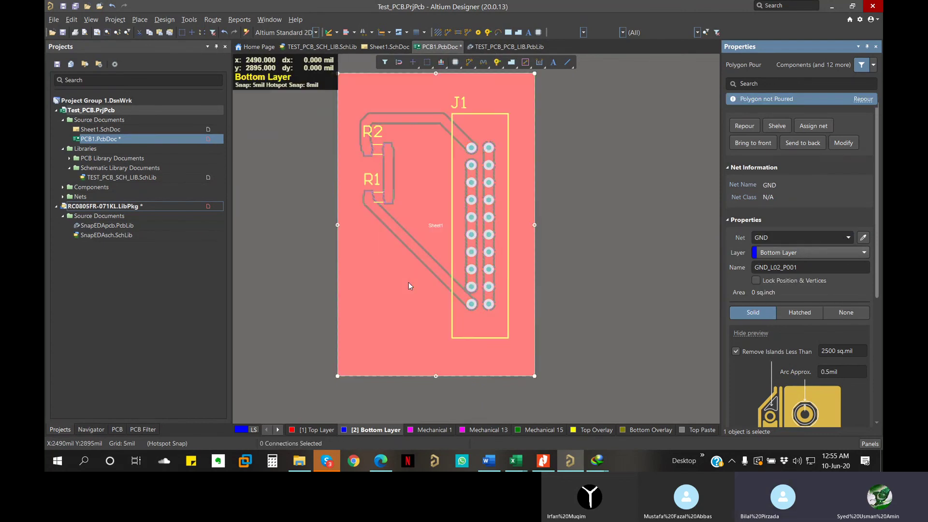
right_click(408, 282)
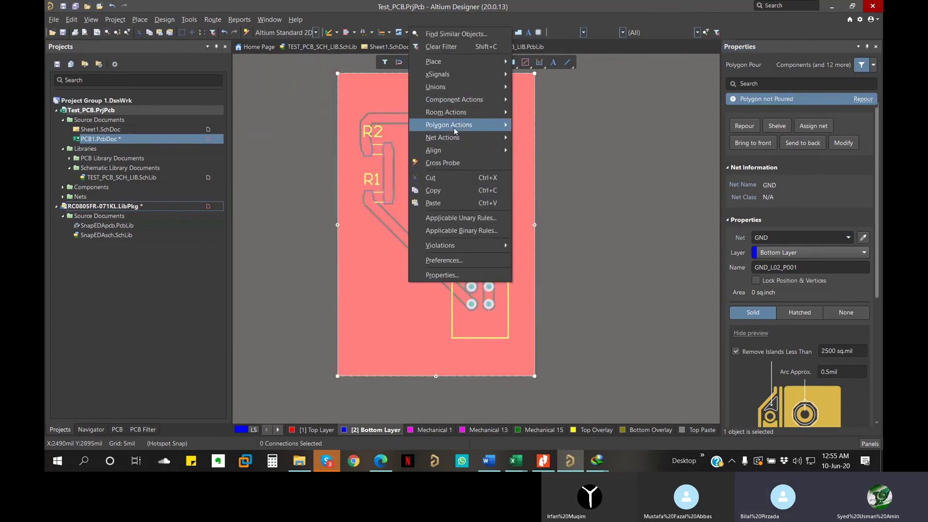
left_click(557, 155)
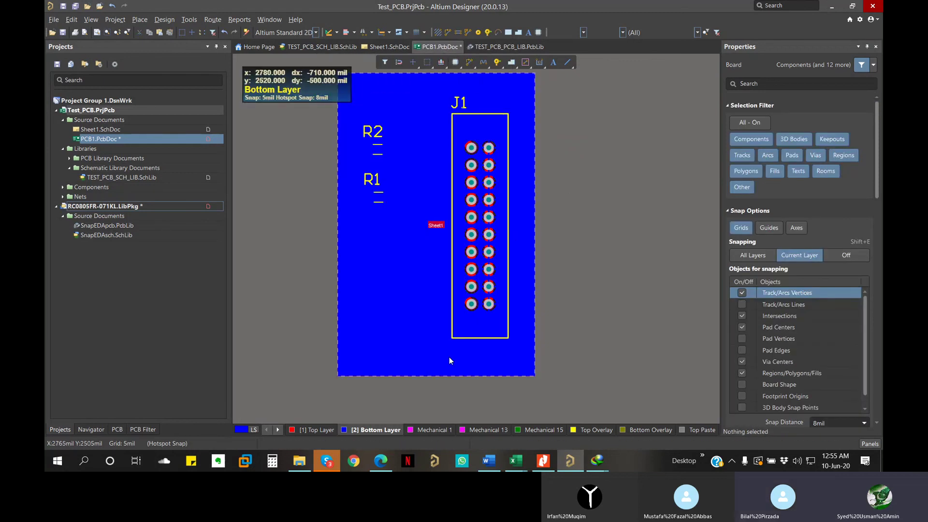
Examine how the Bottom Layer pour connects to J1's GND pads and clears its other pads.
scroll(485, 306, "up", 5, "ctrl")
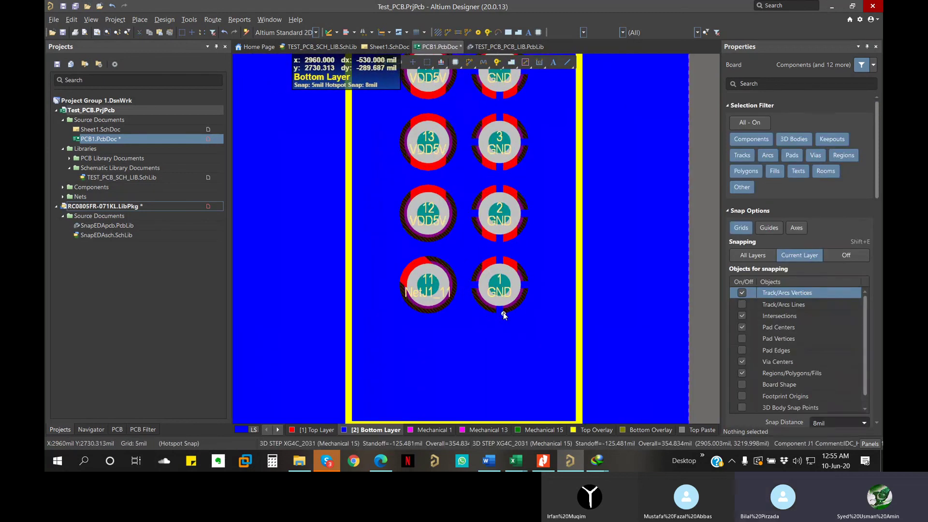
scroll(504, 316, "up", 2, "ctrl")
scroll(509, 265, "down", 8, "ctrl")
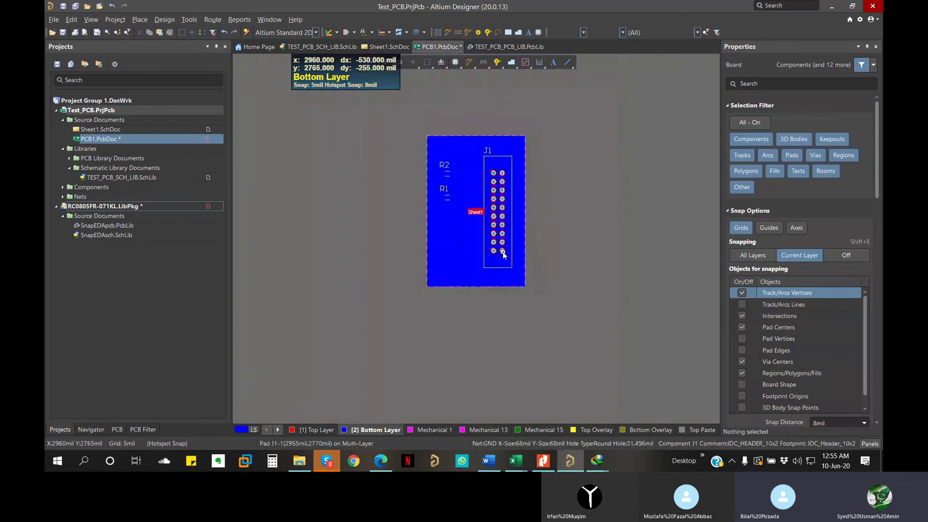
scroll(492, 277, "up", 3, "ctrl")
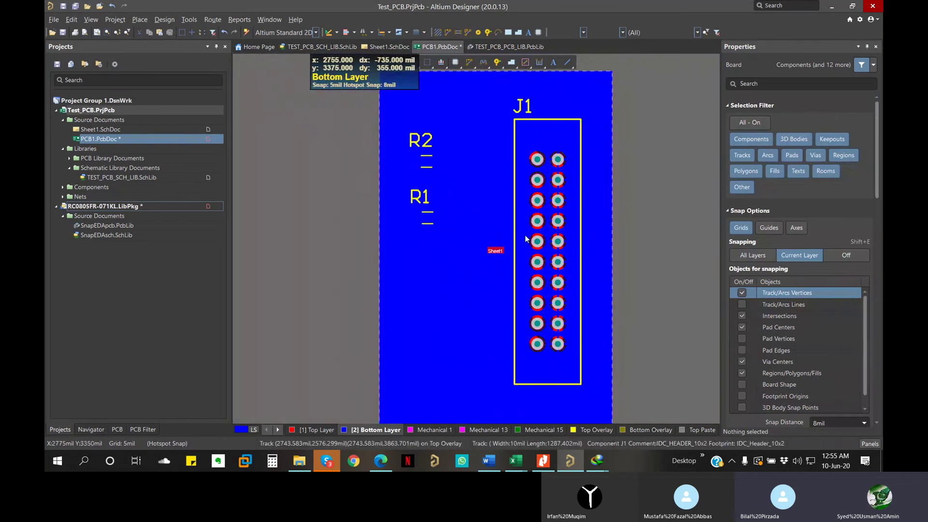
right_click_drag(523, 257, 479, 269)
scroll(478, 269, "down", 1, "ctrl")
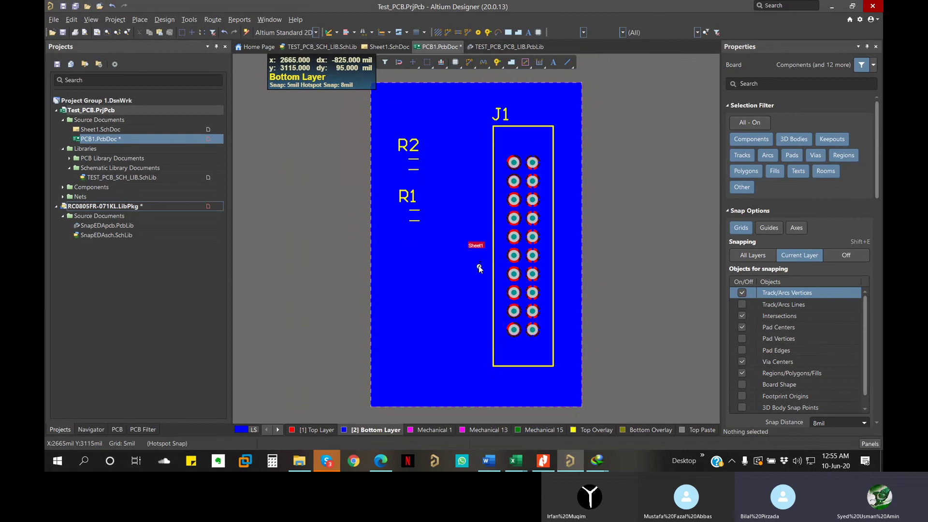
Make Top Layer active, flip the board in 3D and examine J1's pads and thermal connections on the underside.
left_click(300, 433)
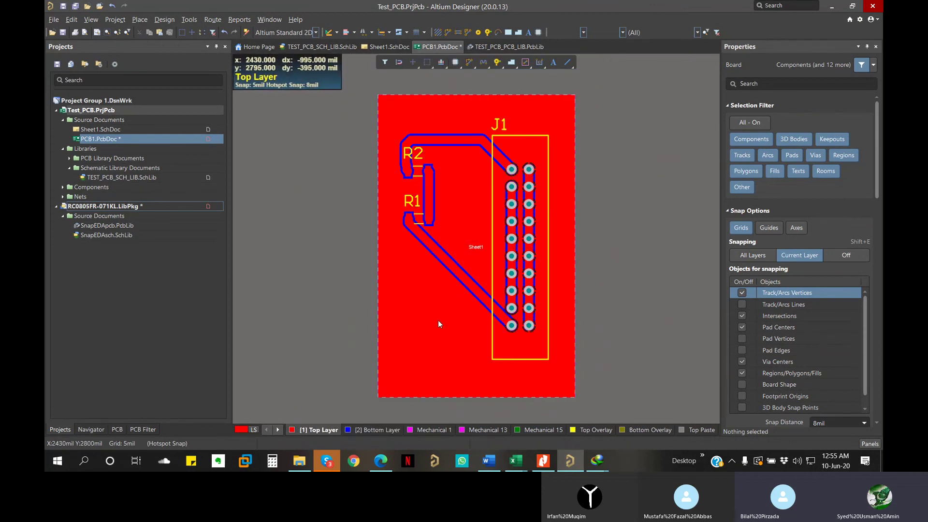
key("3")
key("v")
key("b")
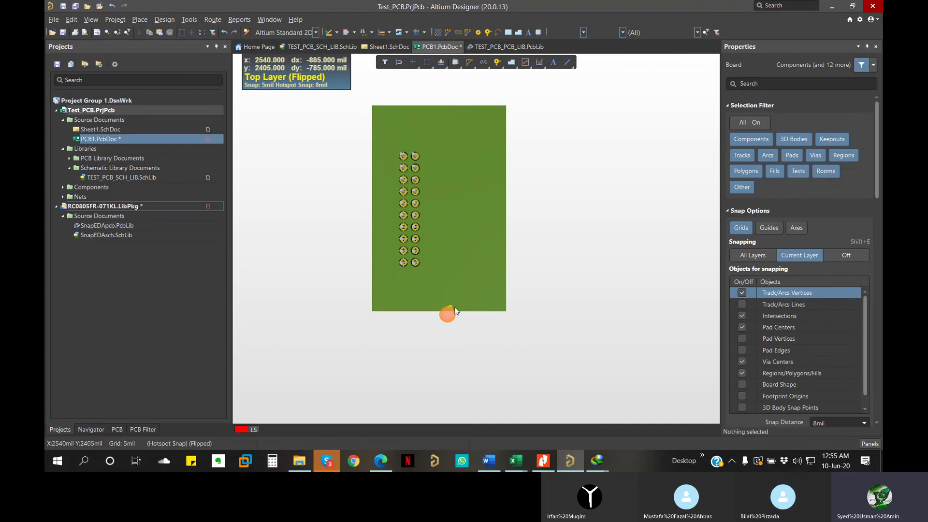
scroll(462, 296, "up", 10, "ctrl")
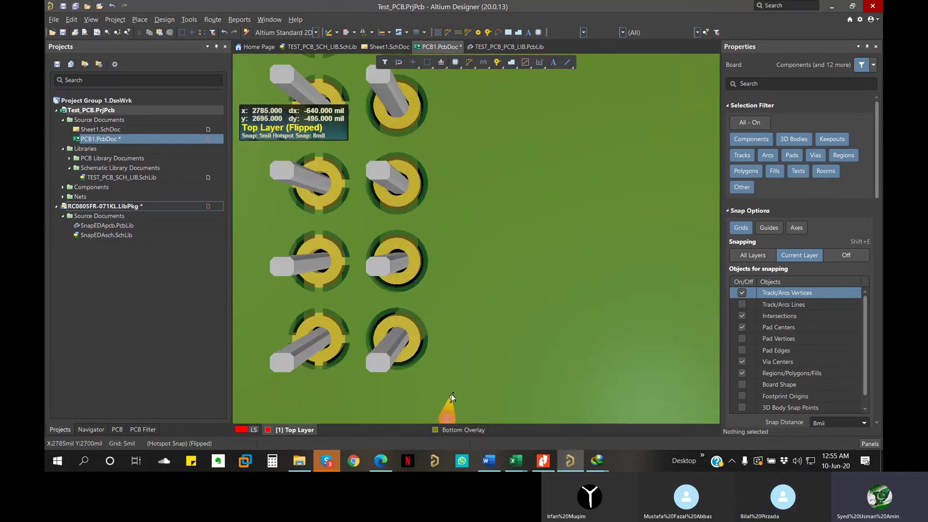
scroll(531, 254, "up", 3, "ctrl")
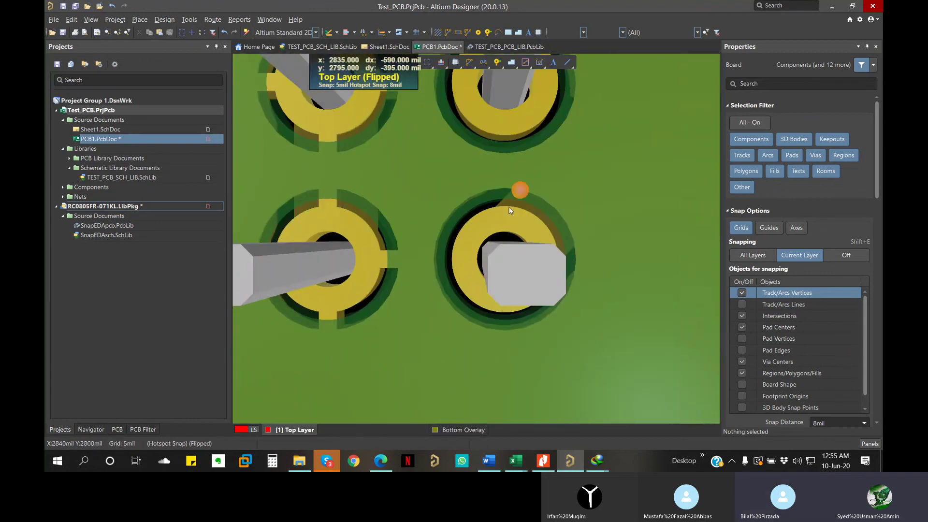
right_click_drag(432, 290, 583, 309)
right_click_drag(514, 158, 511, 324)
scroll(480, 296, "down", 10, "ctrl")
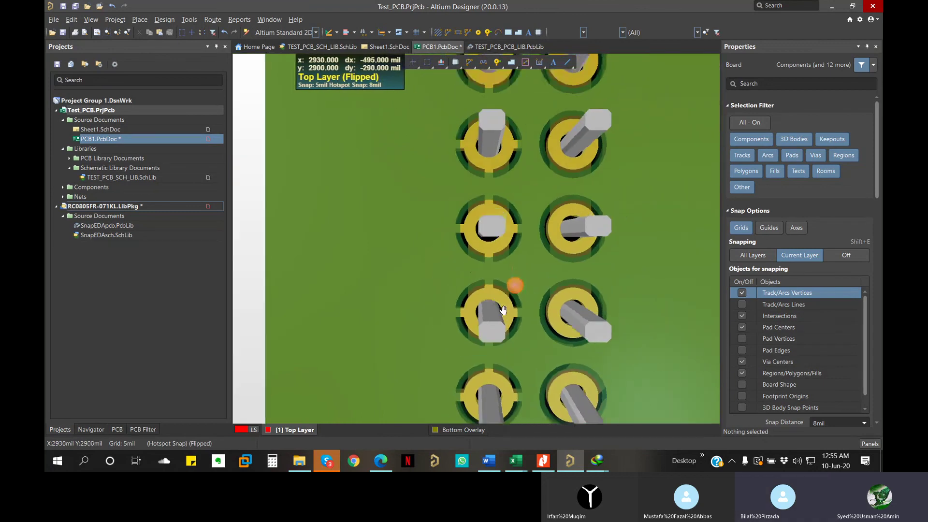
scroll(505, 283, "down", 4, "ctrl")
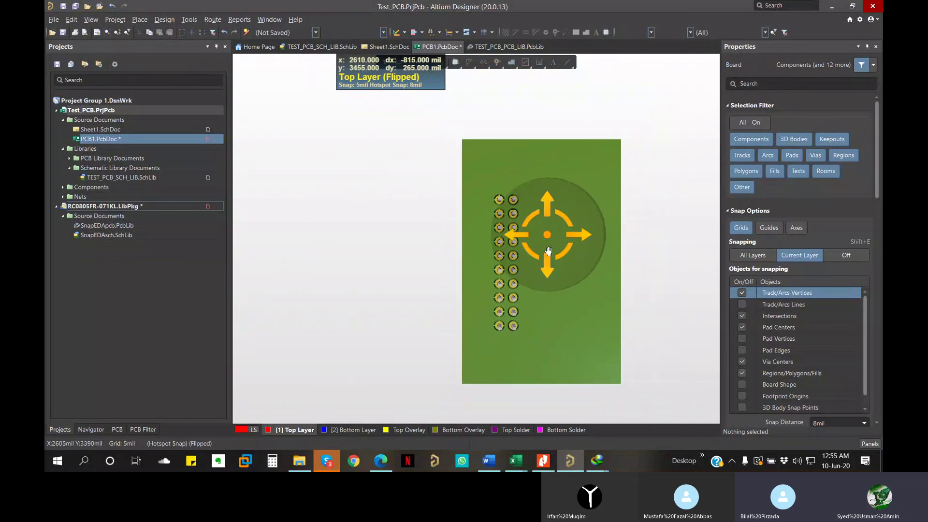
Turn the 3D view back to the board's top side at its default orientation and save PCB1.PcbDoc.
mouse_move(529, 251)
right_mouse_down("shift")
mouse_move(544, 190)
mouse_move(524, 168)
mouse_move(525, 235)
right_mouse_up("shift")
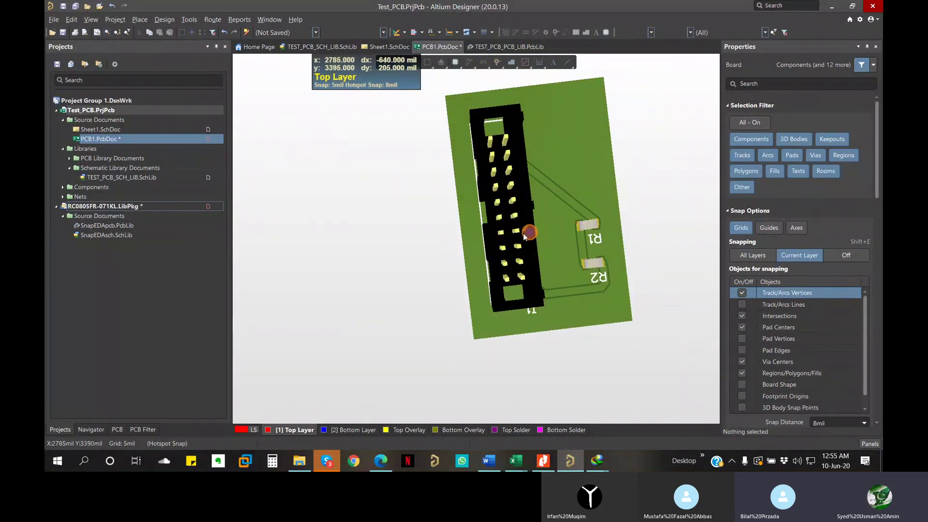
key("0")
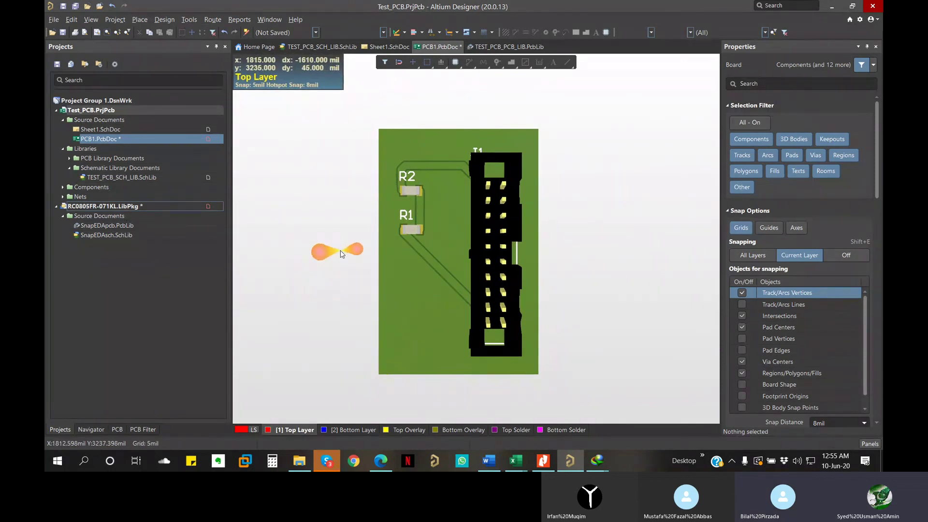
key("ctrl+s")
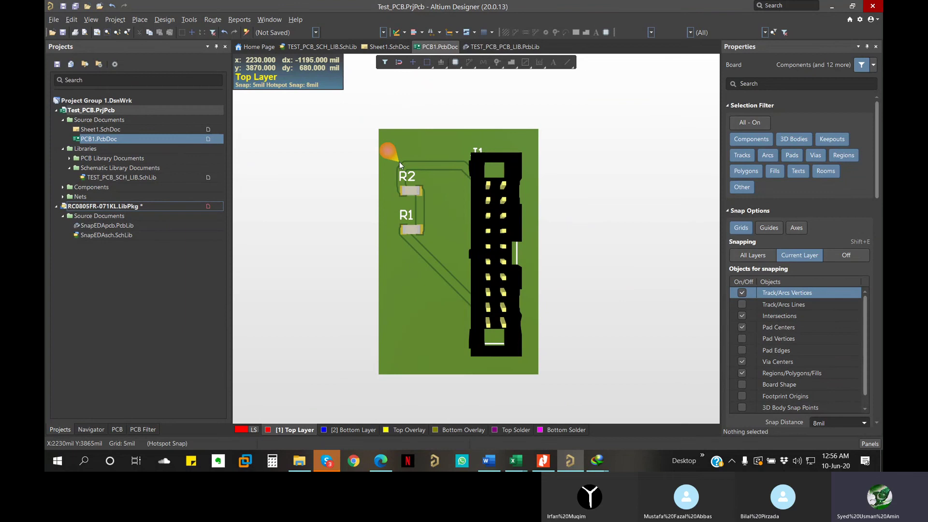
Return to the 2D layout and un-route all tracks on the board.
key("2")
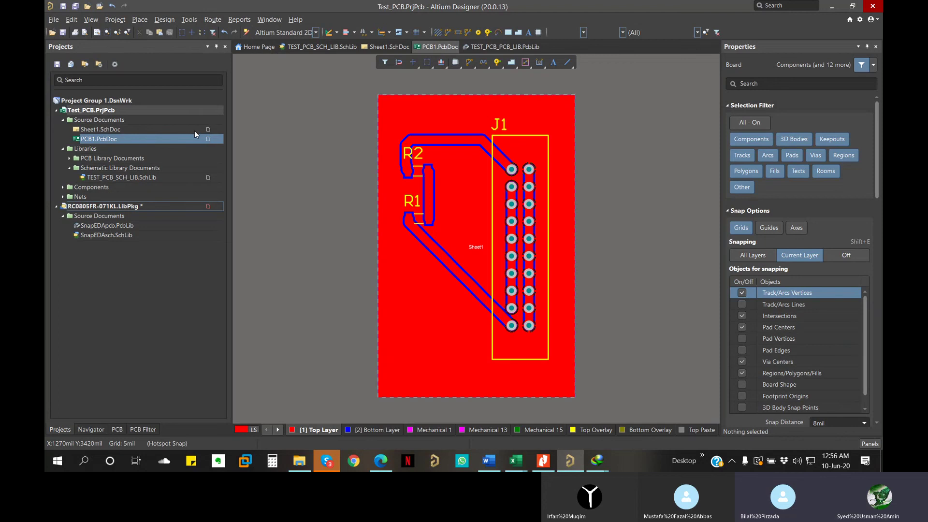
left_click(212, 19)
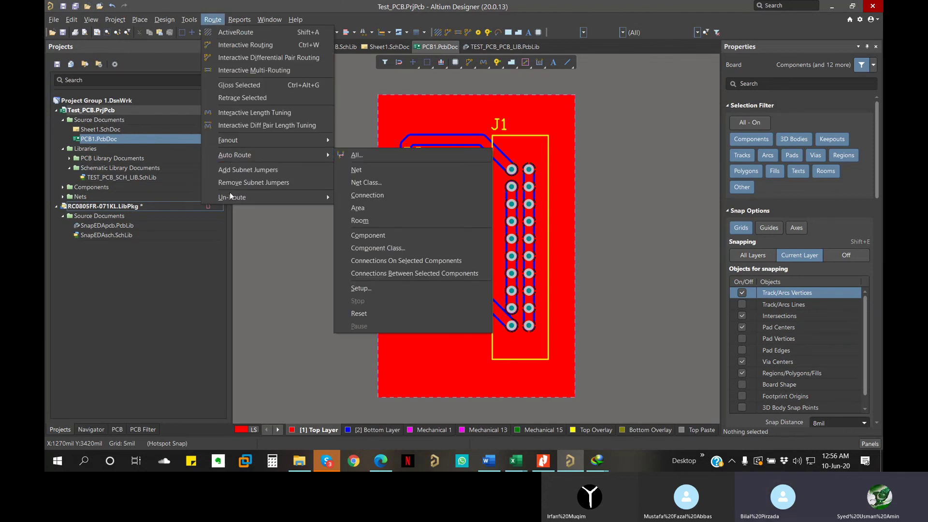
mouse_move(232, 197)
left_click(354, 198)
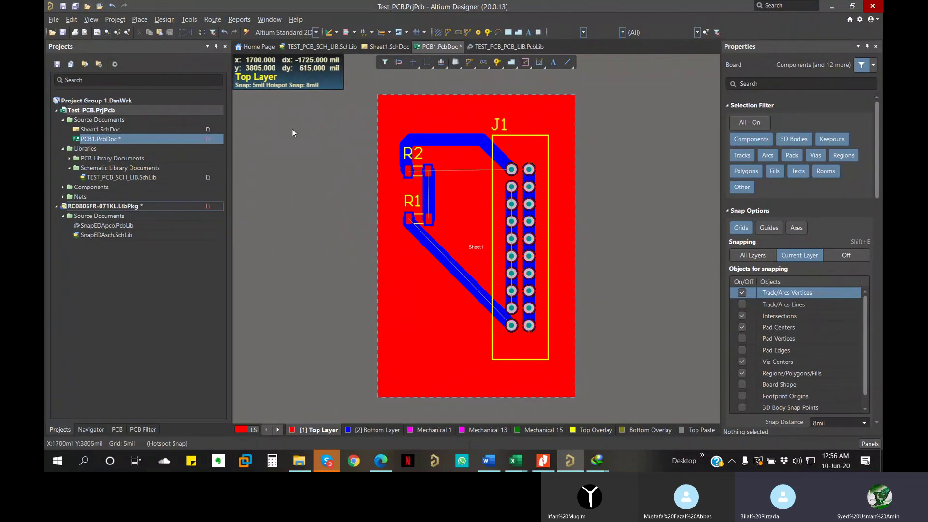
Add an SMDNeckDown rule with 50% neck-down for all objects and auto-route the whole board with the Default 2 Layer Board strategy.
left_click(213, 20)
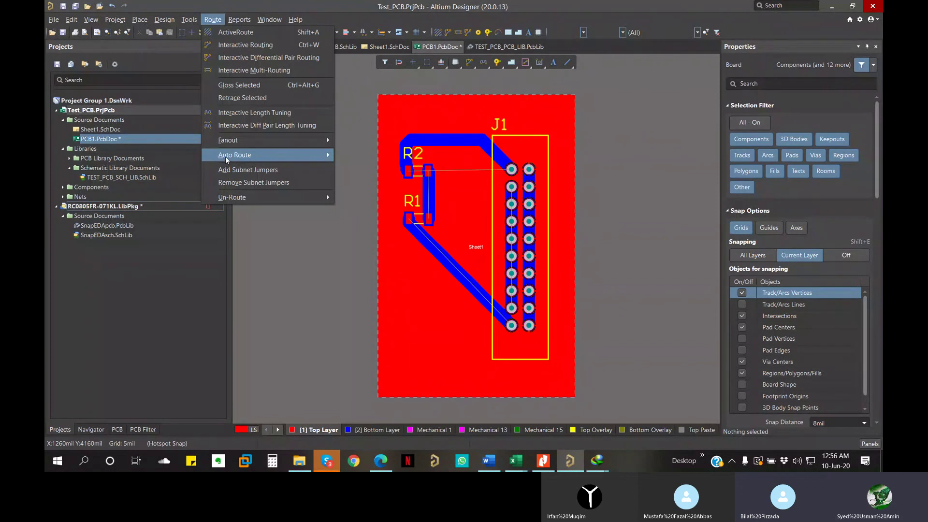
mouse_move(226, 156)
left_click(367, 160)
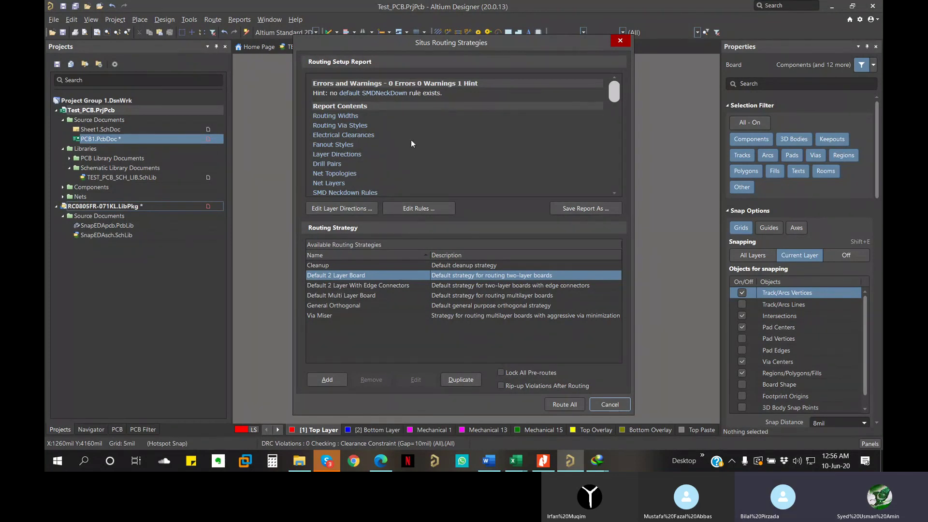
left_click(365, 93)
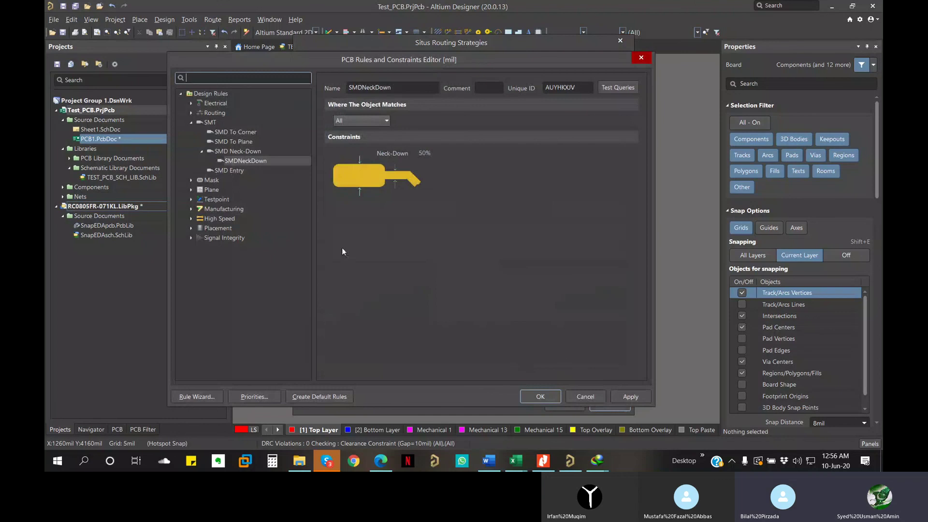
left_click(425, 153)
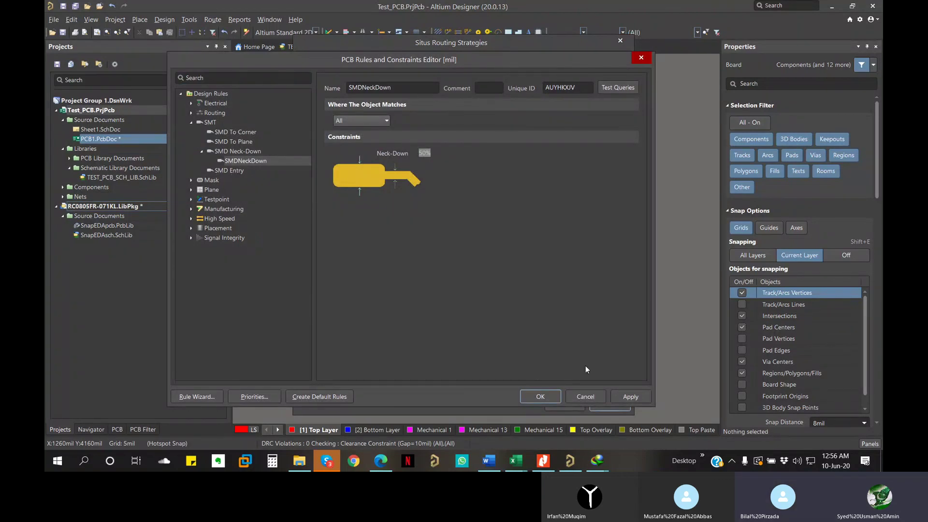
left_click(630, 396)
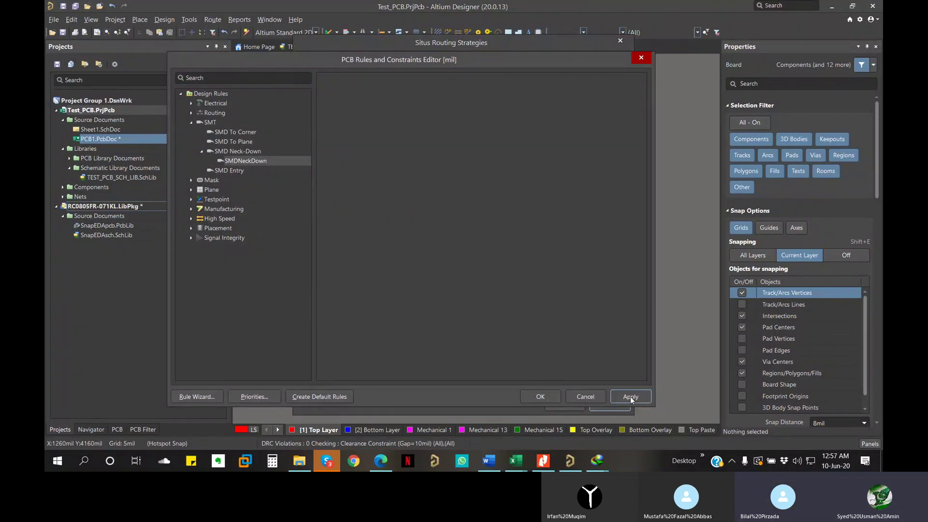
left_click(544, 395)
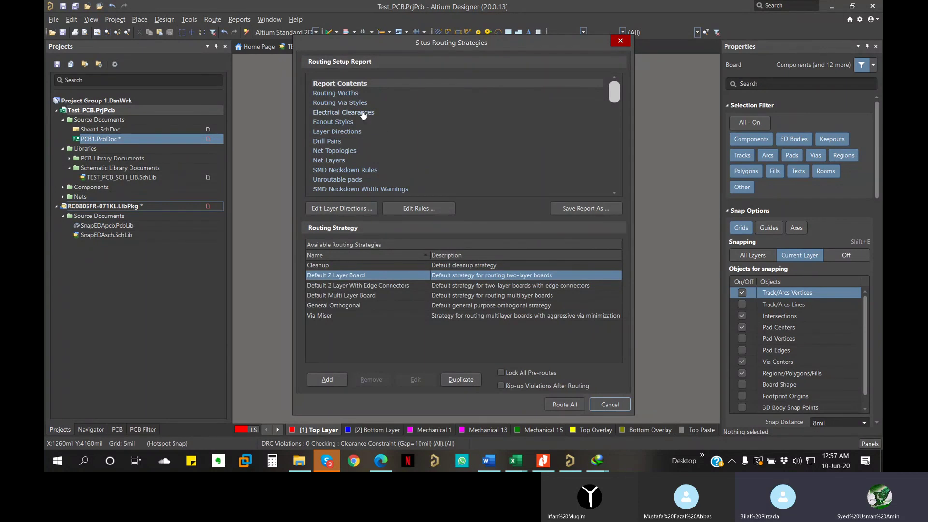
left_click(568, 404)
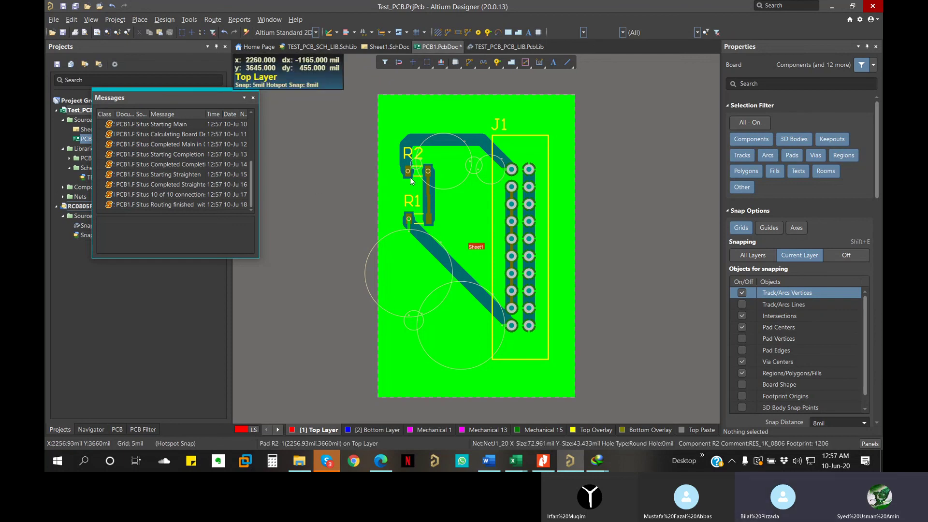
Repour the Top Layer GND polygon around the auto-routed tracks.
left_click(466, 114)
right_click(466, 114)
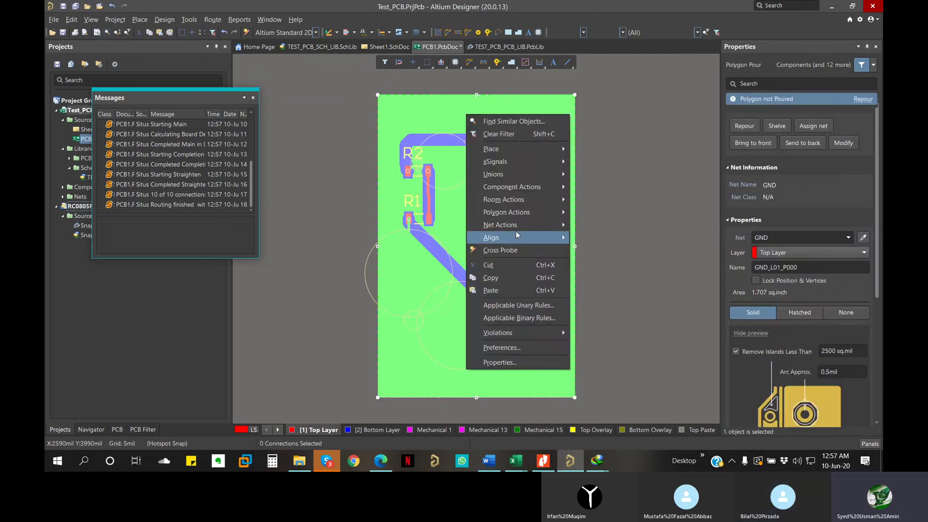
mouse_move(517, 228)
mouse_move(517, 212)
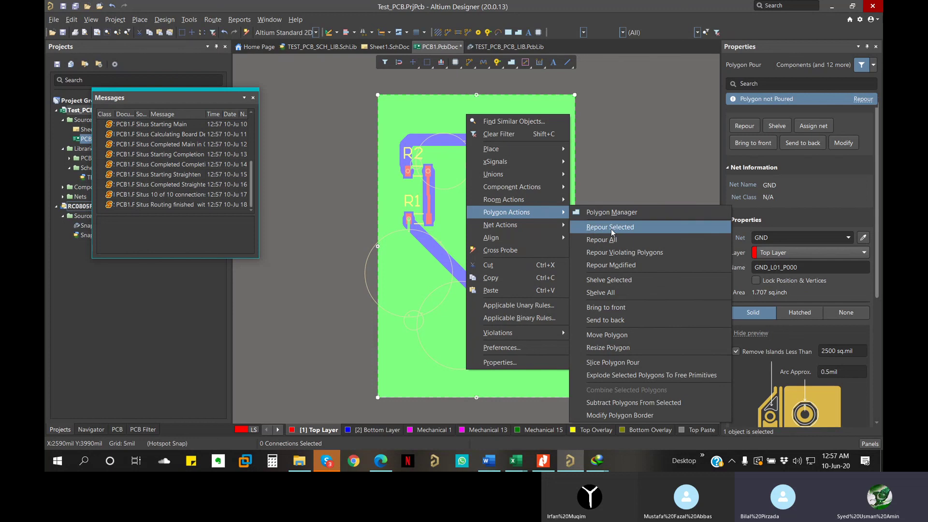
left_click(629, 235)
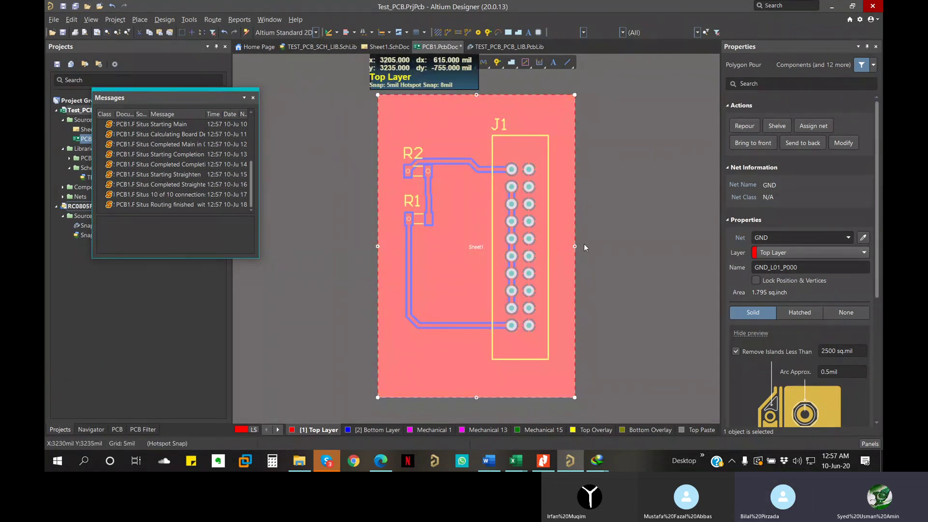
scroll(486, 217, "up", 2, "ctrl")
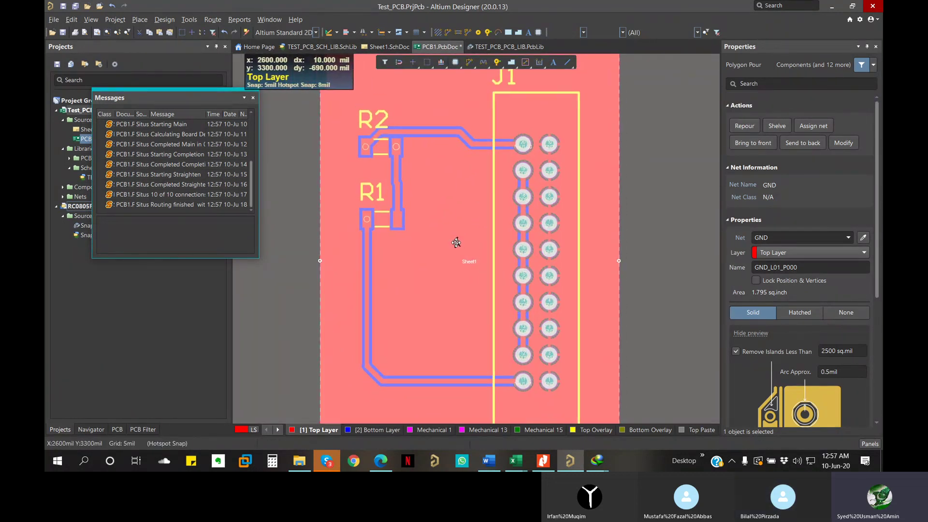
scroll(447, 247, "down", 1, "ctrl")
left_click(652, 242)
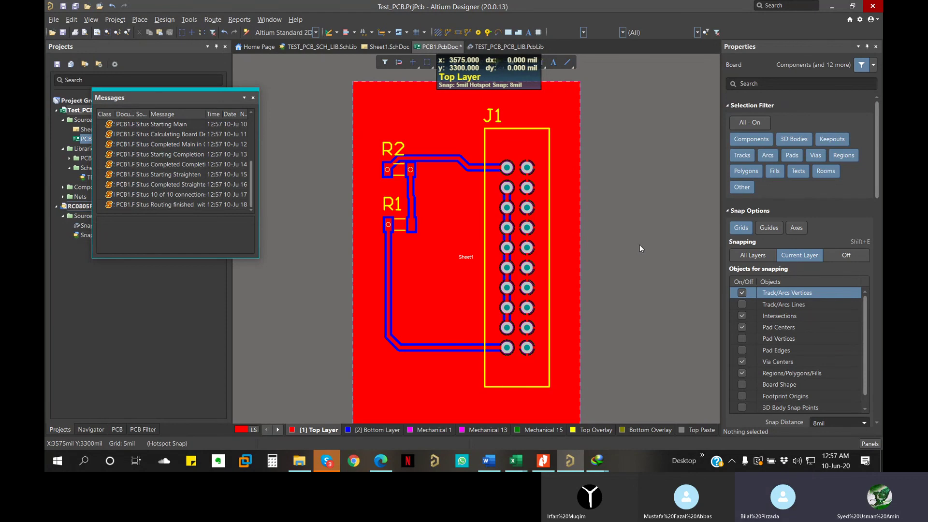
Check the width of the horizontal NetJ1_11 track running into J1 and close the auto-routing messages.
left_click(459, 348)
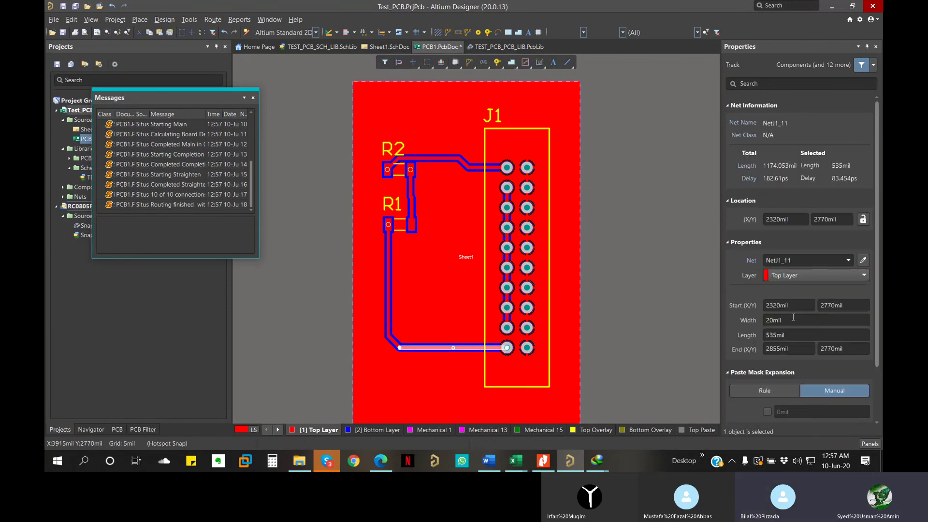
left_click(789, 321)
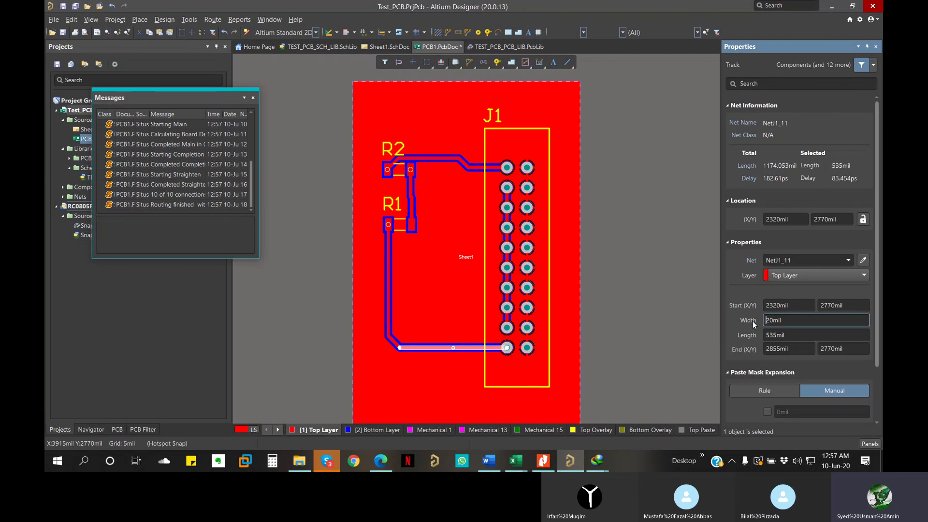
double_click(783, 319)
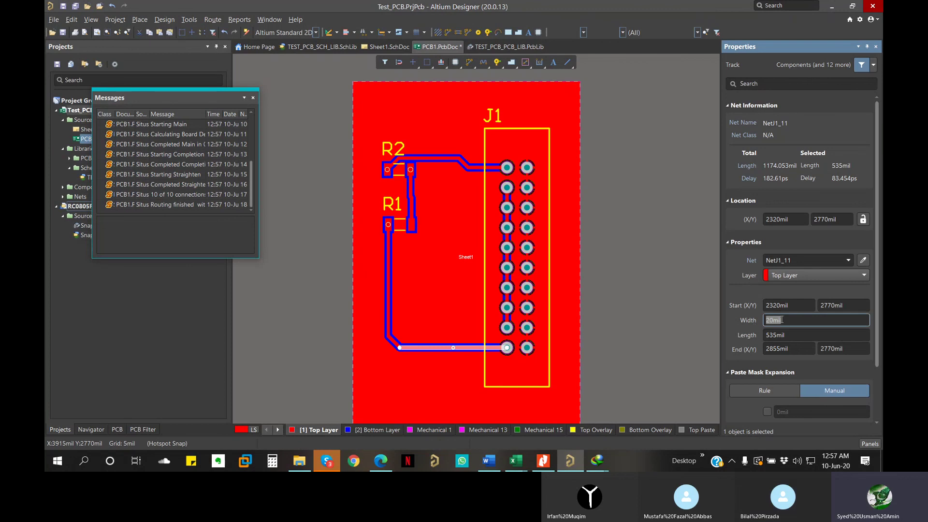
left_click(656, 299)
right_click_drag(476, 296, 469, 287)
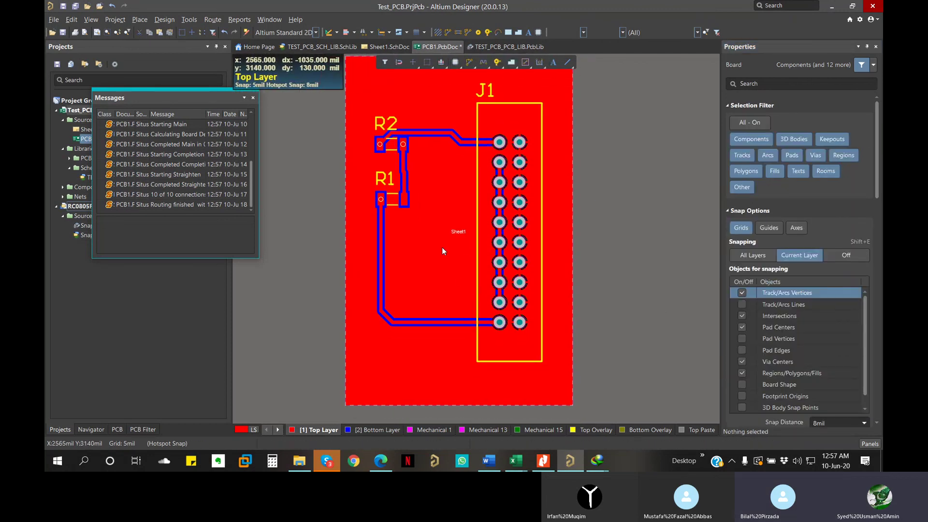
scroll(442, 248, "down", 1, "ctrl")
right_click_drag(443, 248, 438, 277)
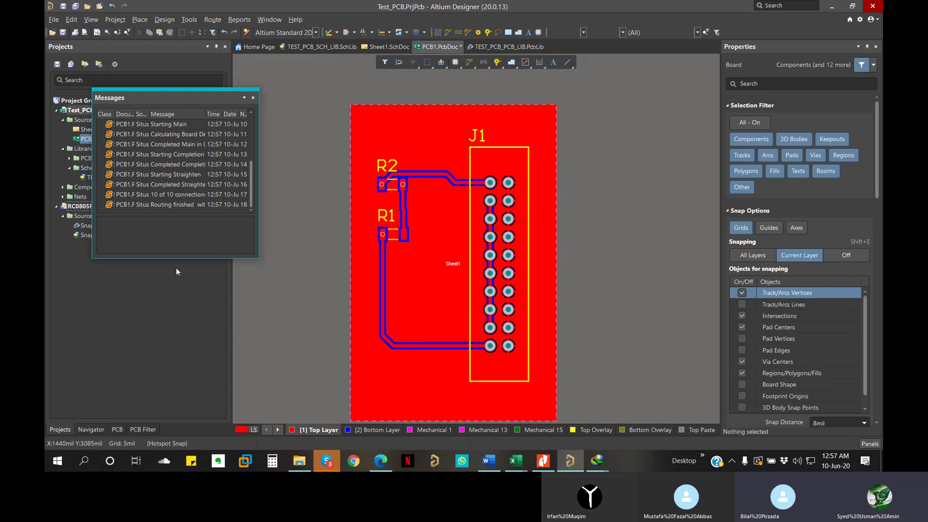
left_click(253, 97)
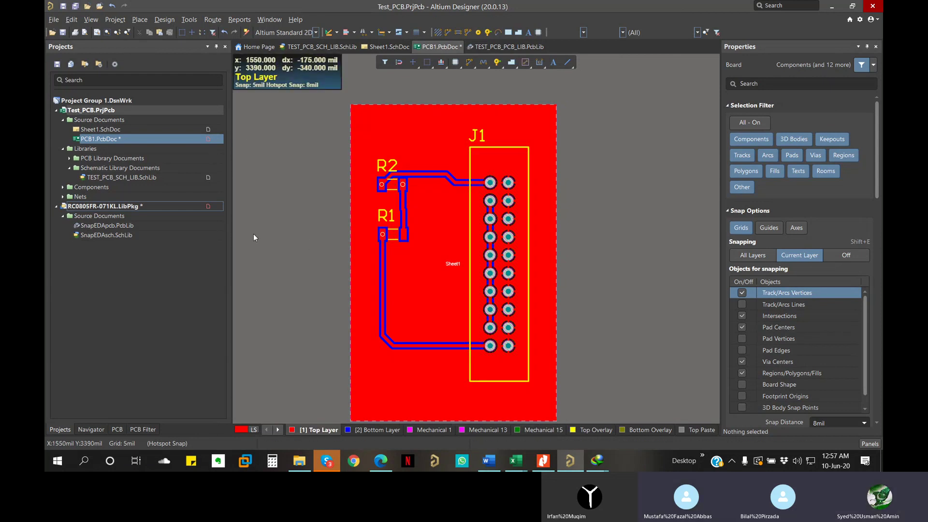
Close the RC0805FR-071KL.LibPkg project without saving its changes and save PCB1.PcbDoc.
right_click(152, 207)
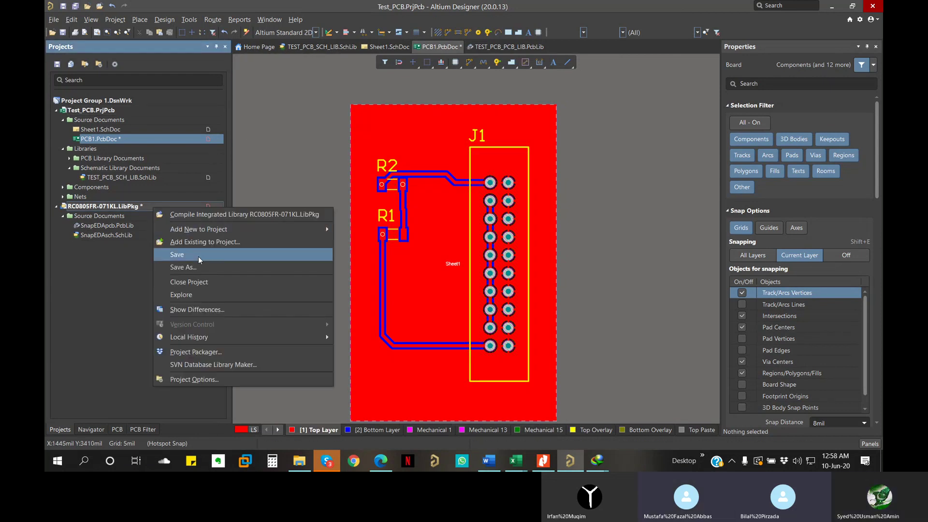
left_click(217, 282)
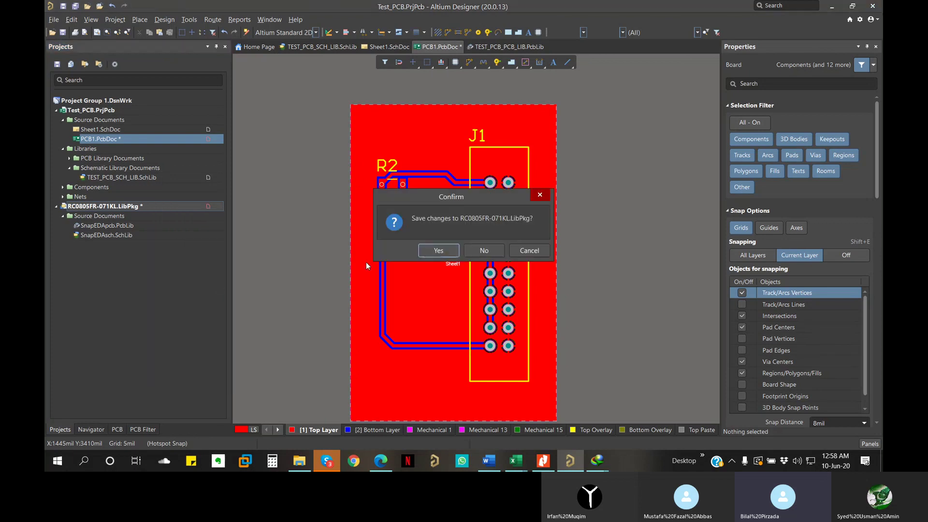
left_click(483, 248)
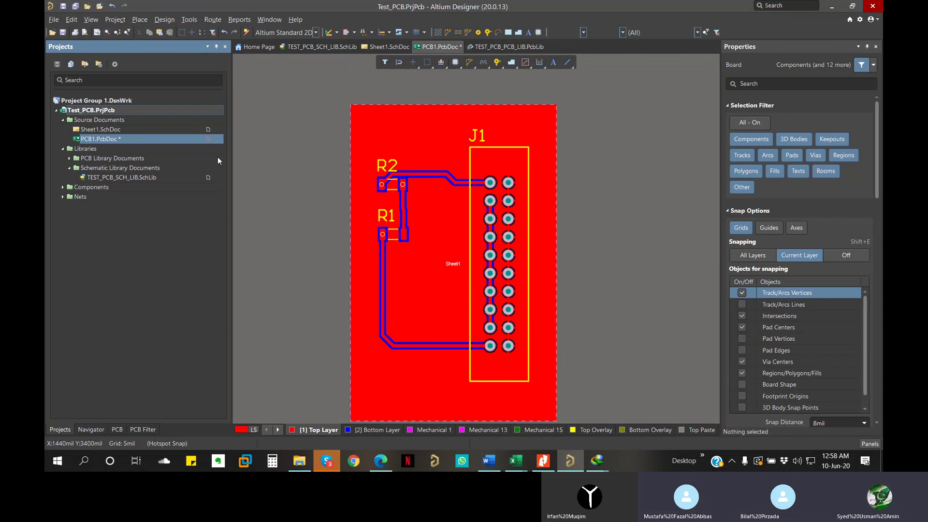
key("ctrl+s")
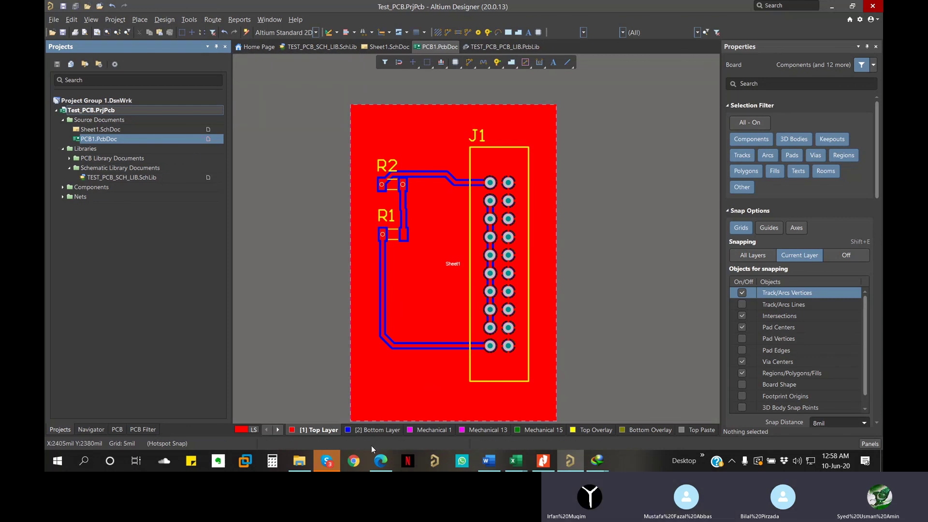
Switch to the Skype call and stop sharing the screen.
left_click(337, 459)
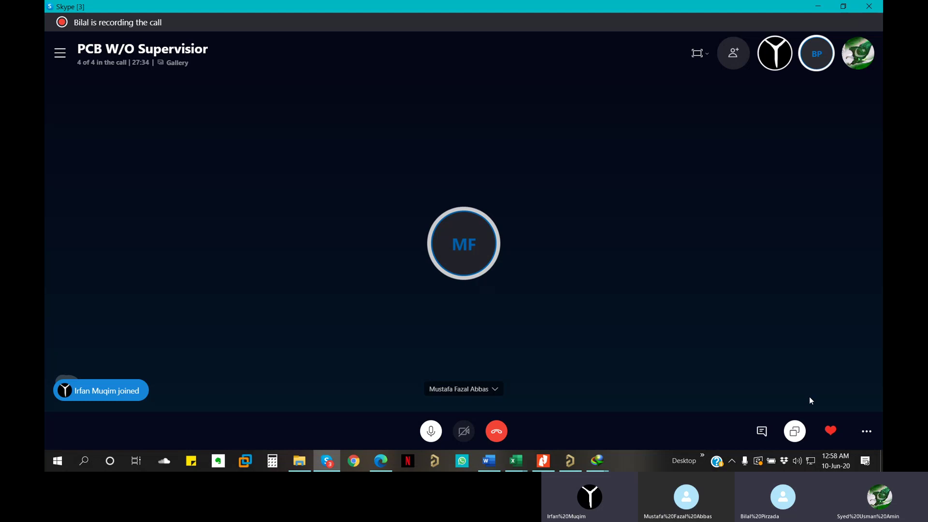
left_click(794, 431)
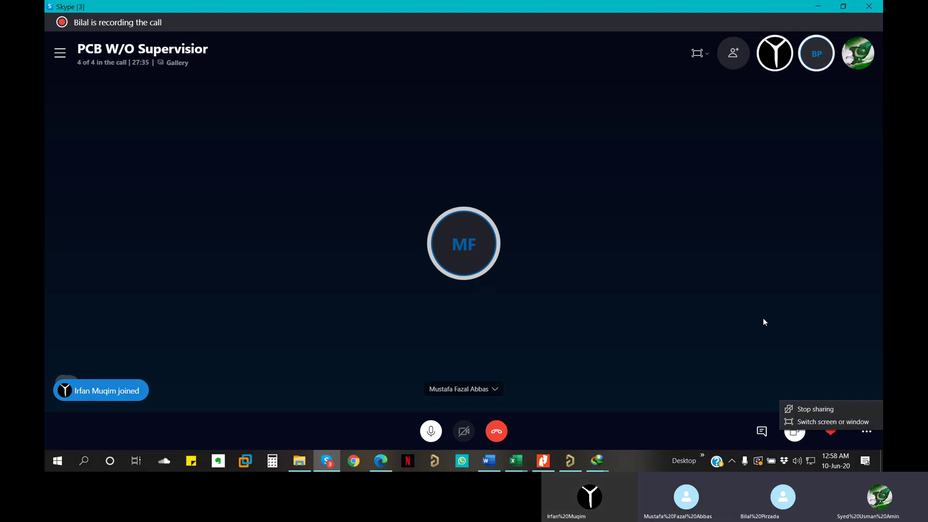
left_click(817, 410)
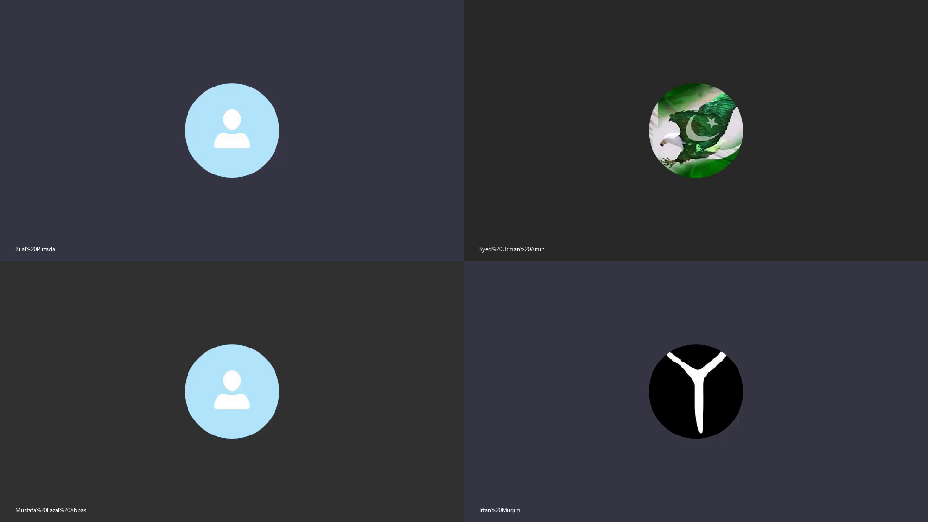